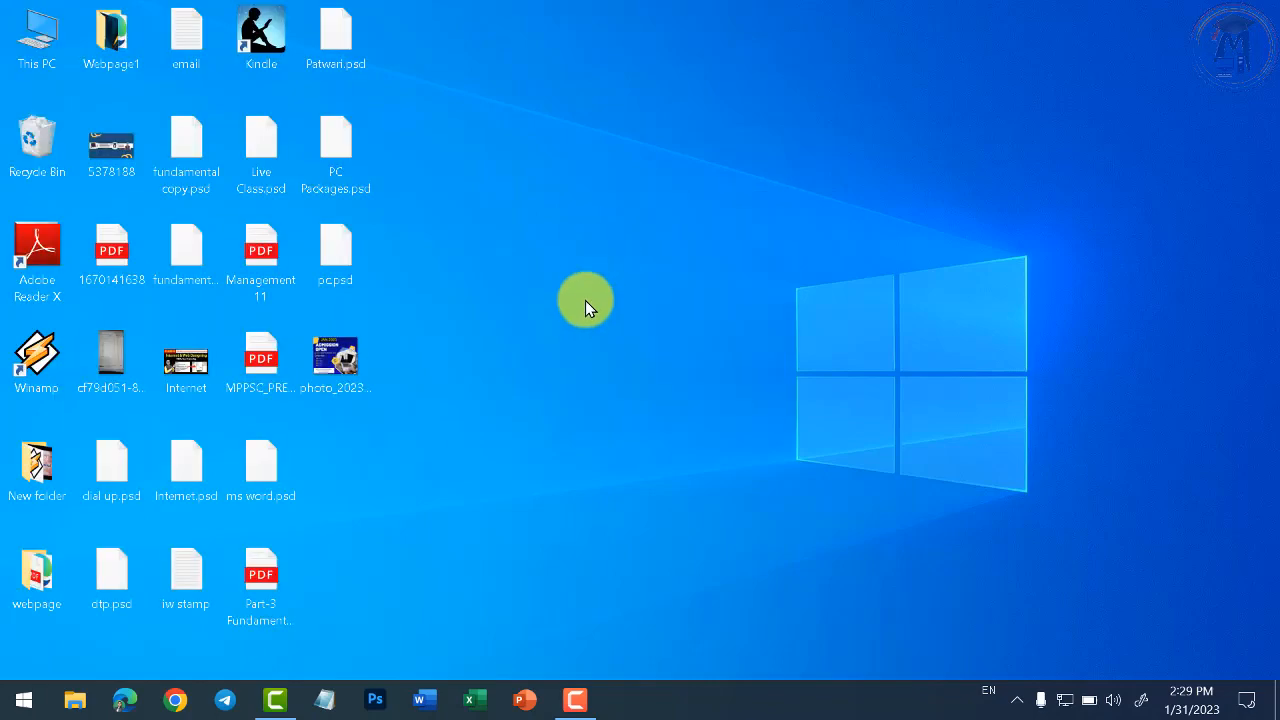
Open Word, create a blank document and fill it with sample paragraphs using =rand()
{"action": "left_click", "coordinate": [428, 697]}
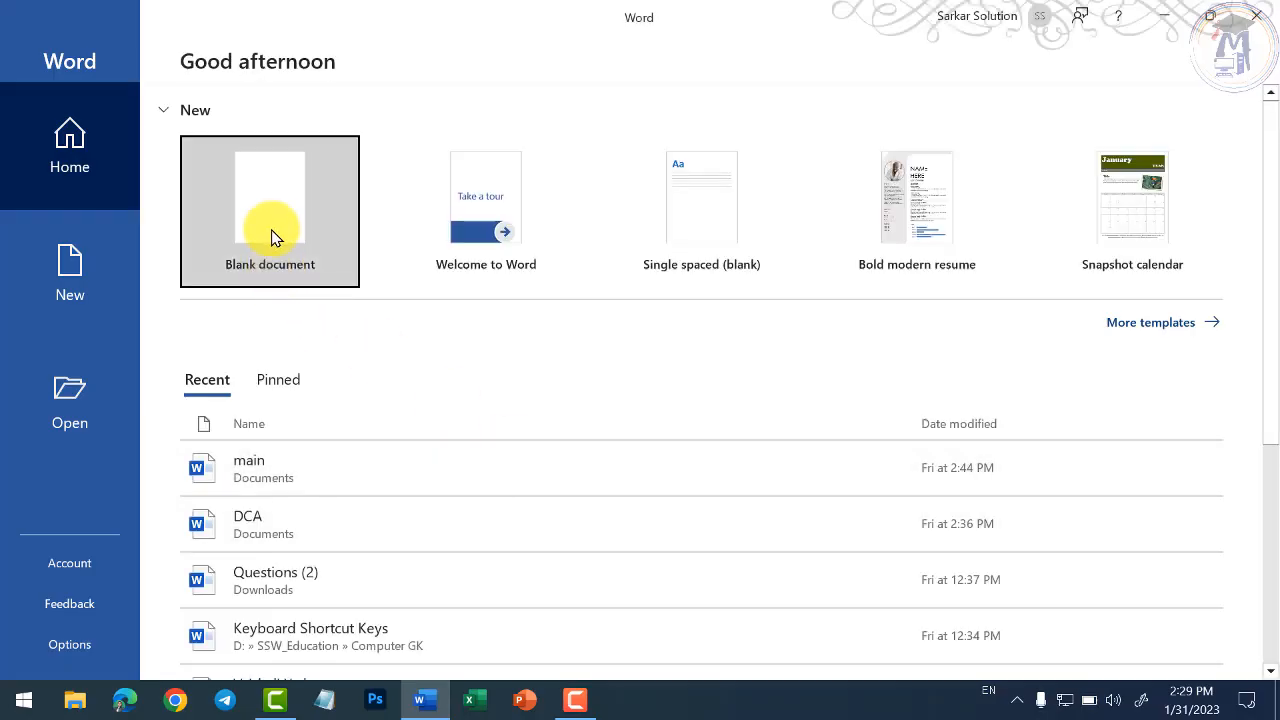
{"action": "left_click", "coordinate": [268, 233]}
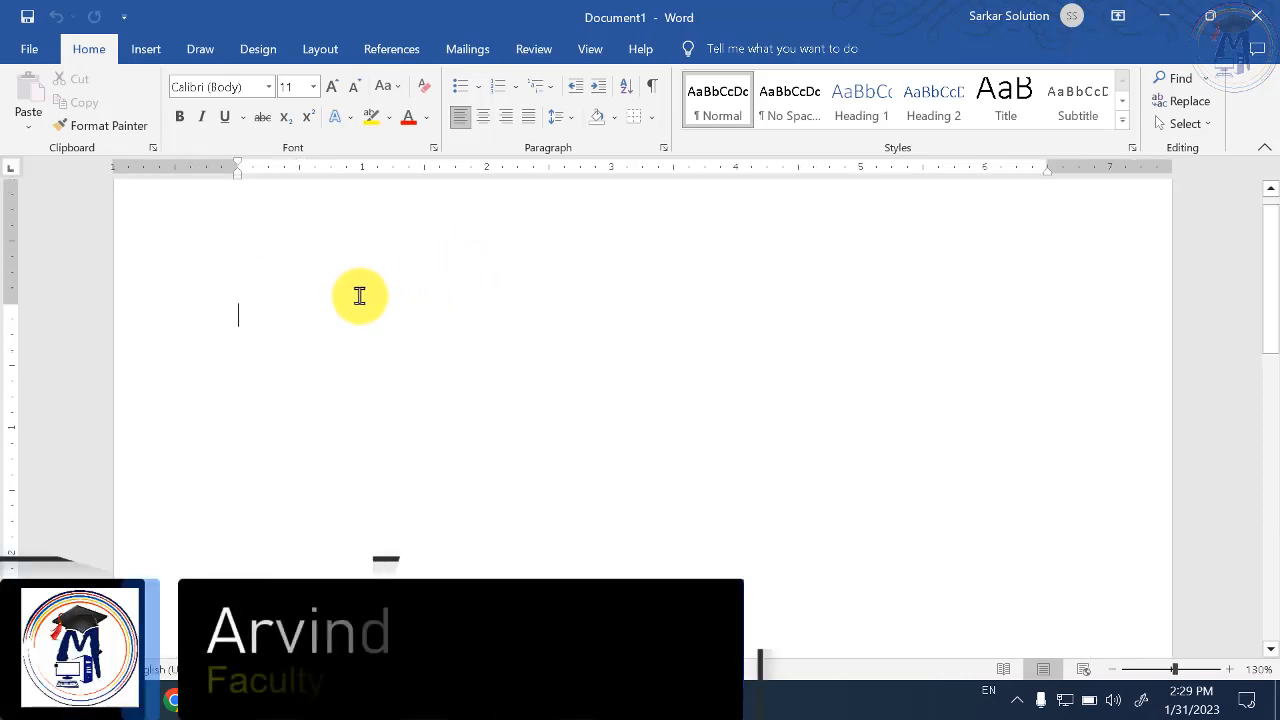
{"action": "left_click", "coordinate": [310, 49]}
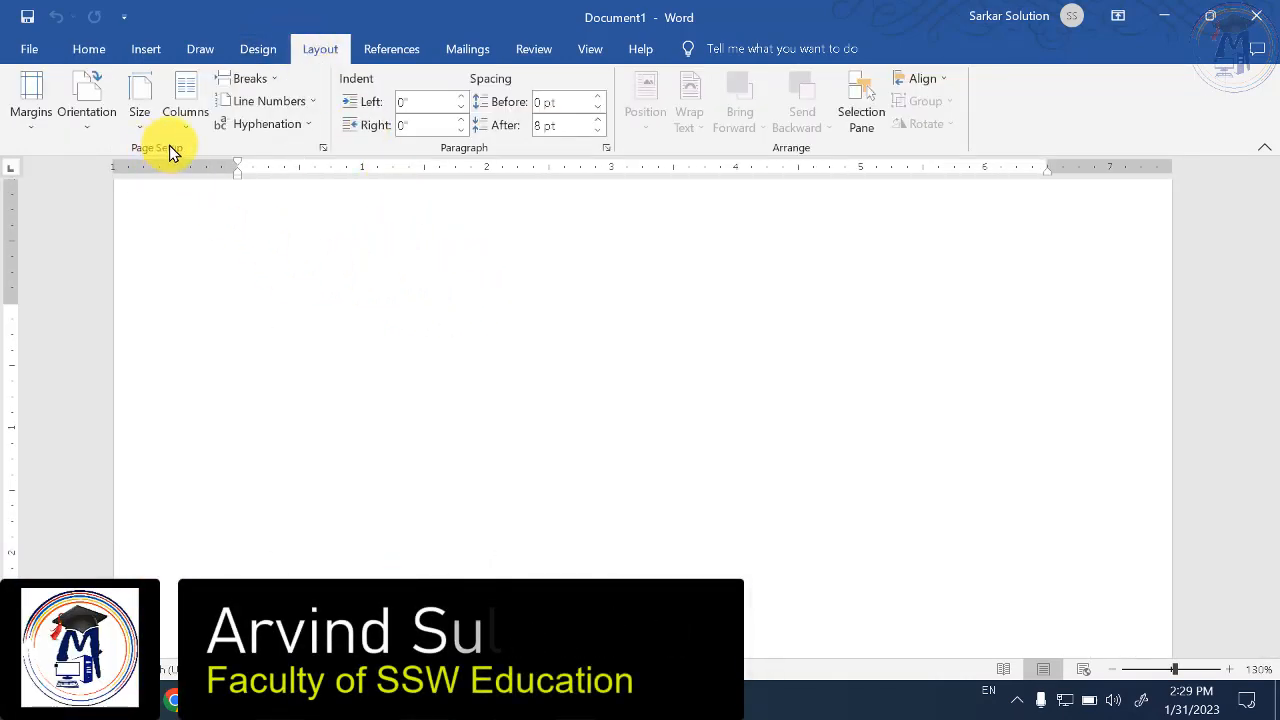
{"action": "type", "text": "=rand()"}
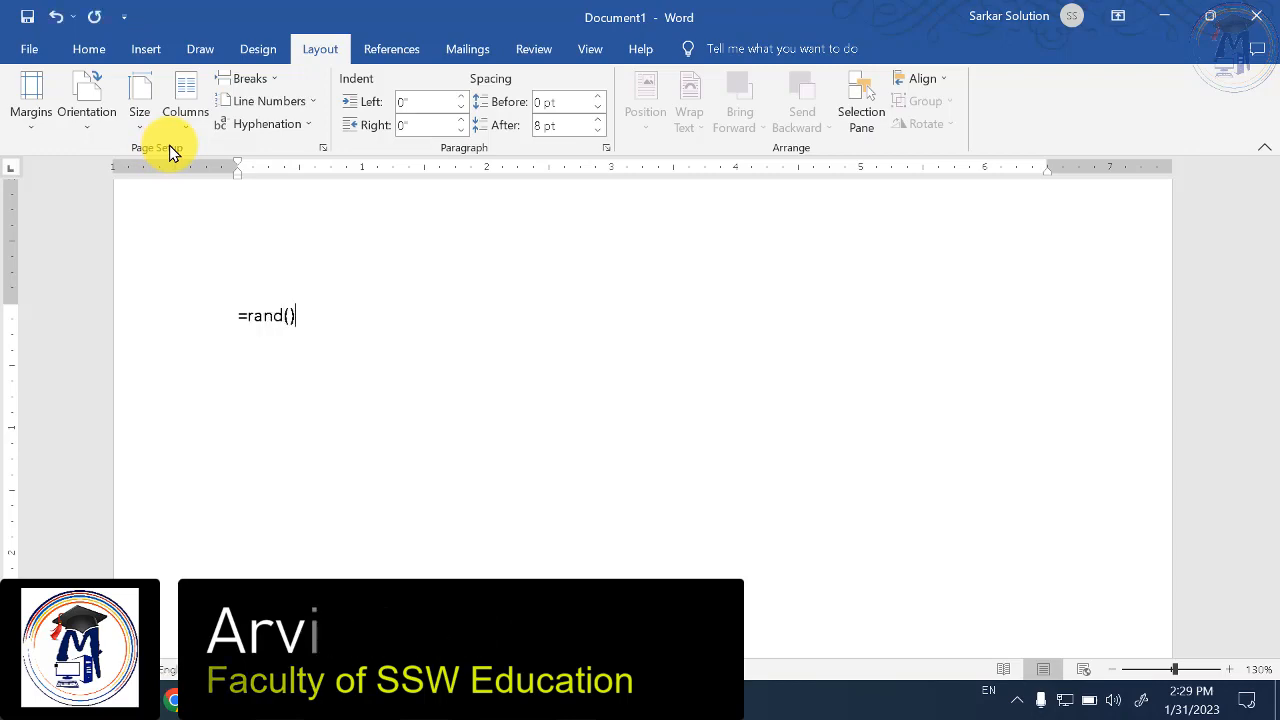
{"action": "key", "text": "Return"}
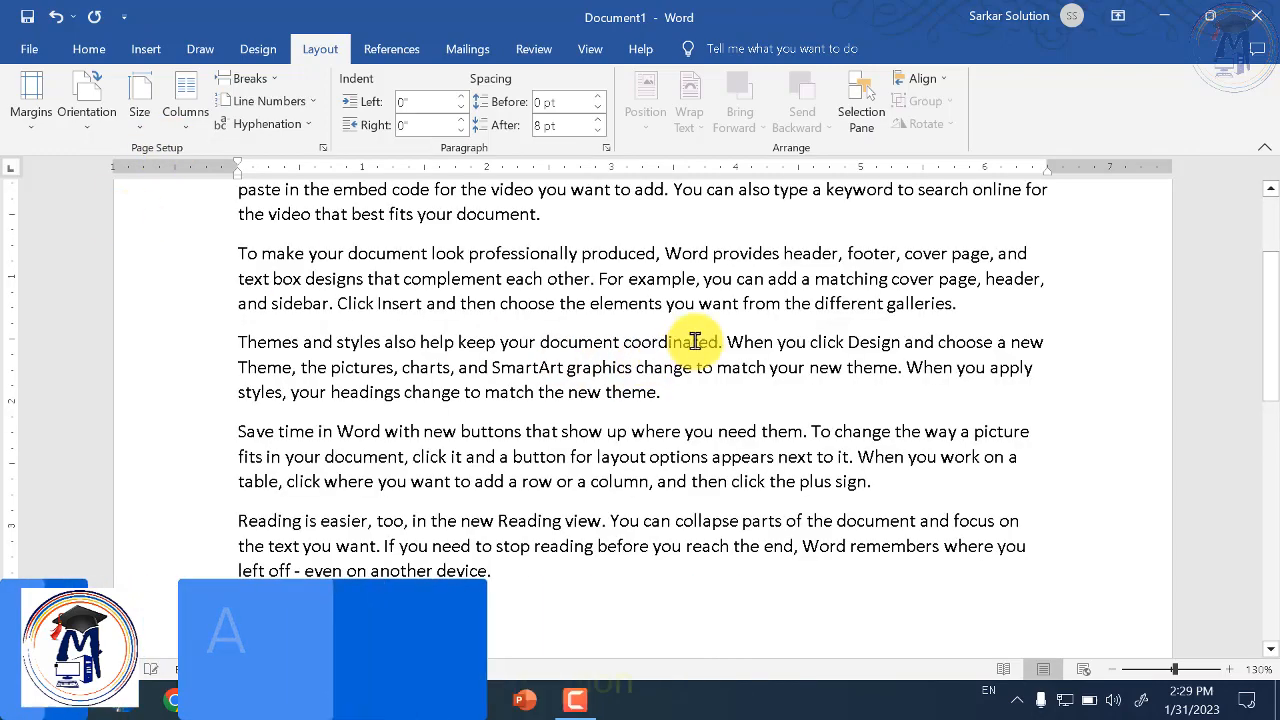
{"action": "scroll", "coordinate": [500, 438], "scroll_direction": "up", "scroll_amount": 1}
{"action": "left_click", "coordinate": [498, 443]}
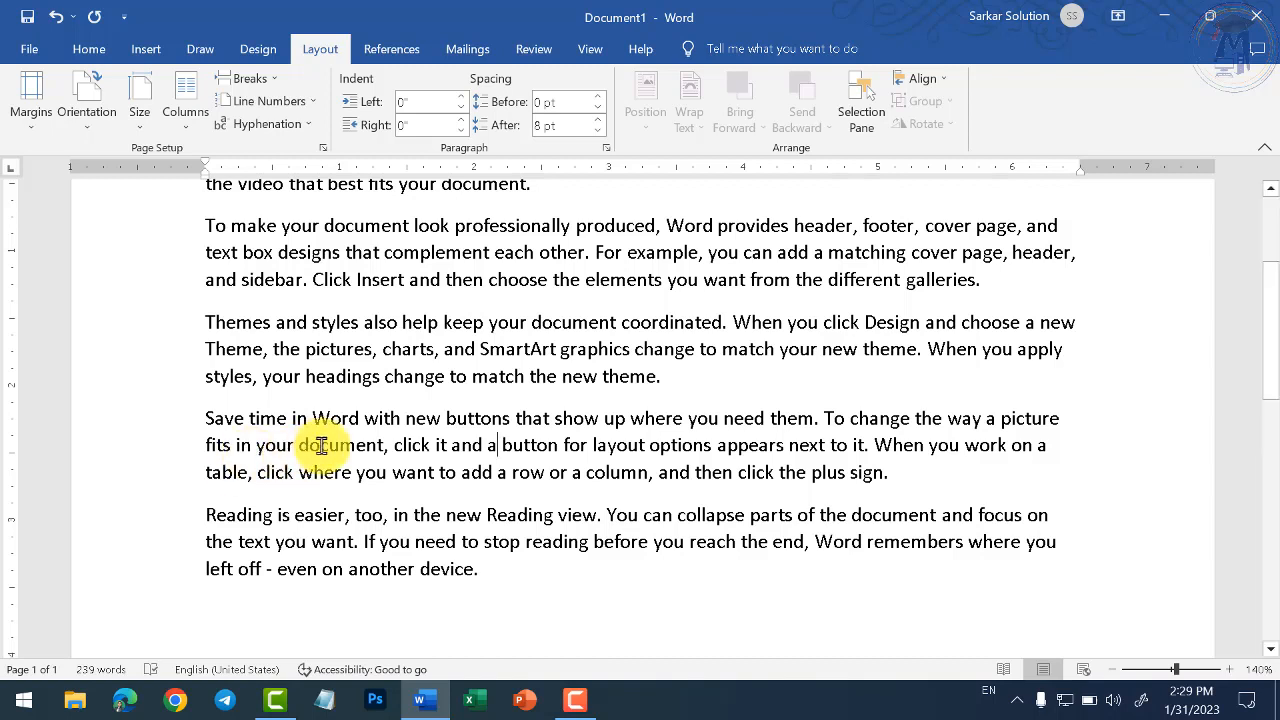
Review the preset choices for page margins, orientation and paper size without changing the document
{"action": "left_click", "coordinate": [33, 128]}
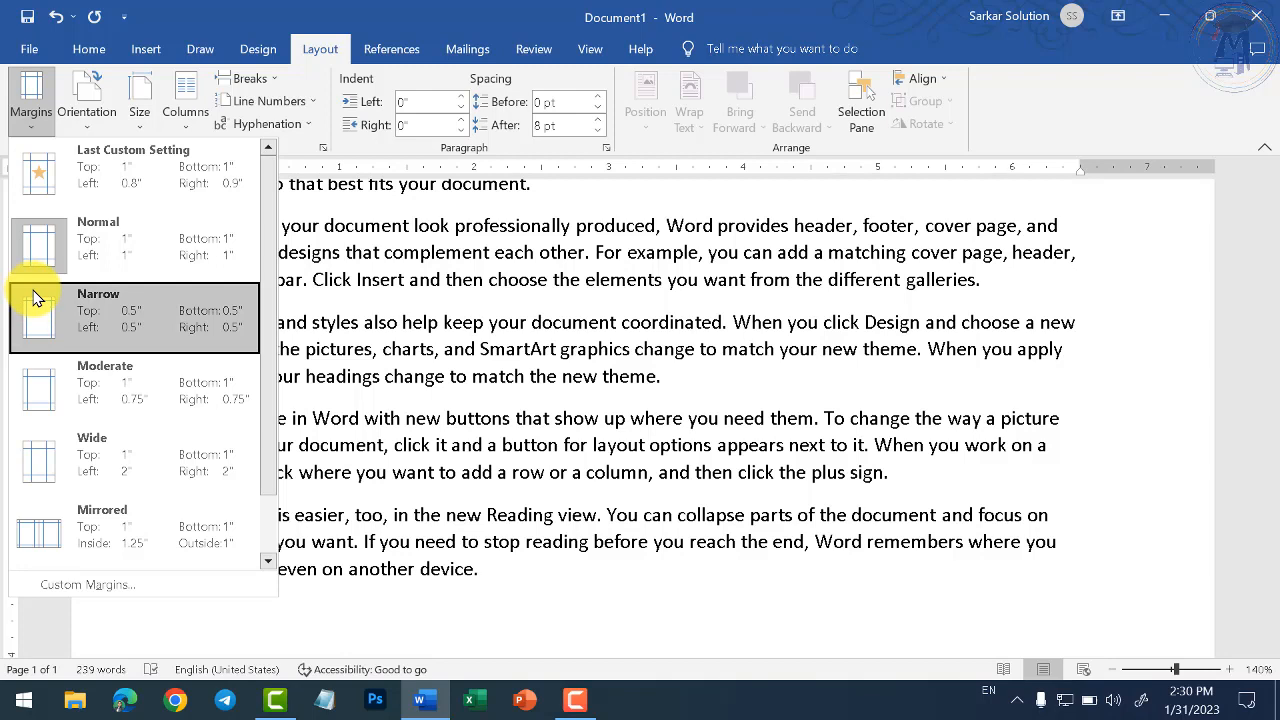
{"action": "left_click", "coordinate": [679, 348]}
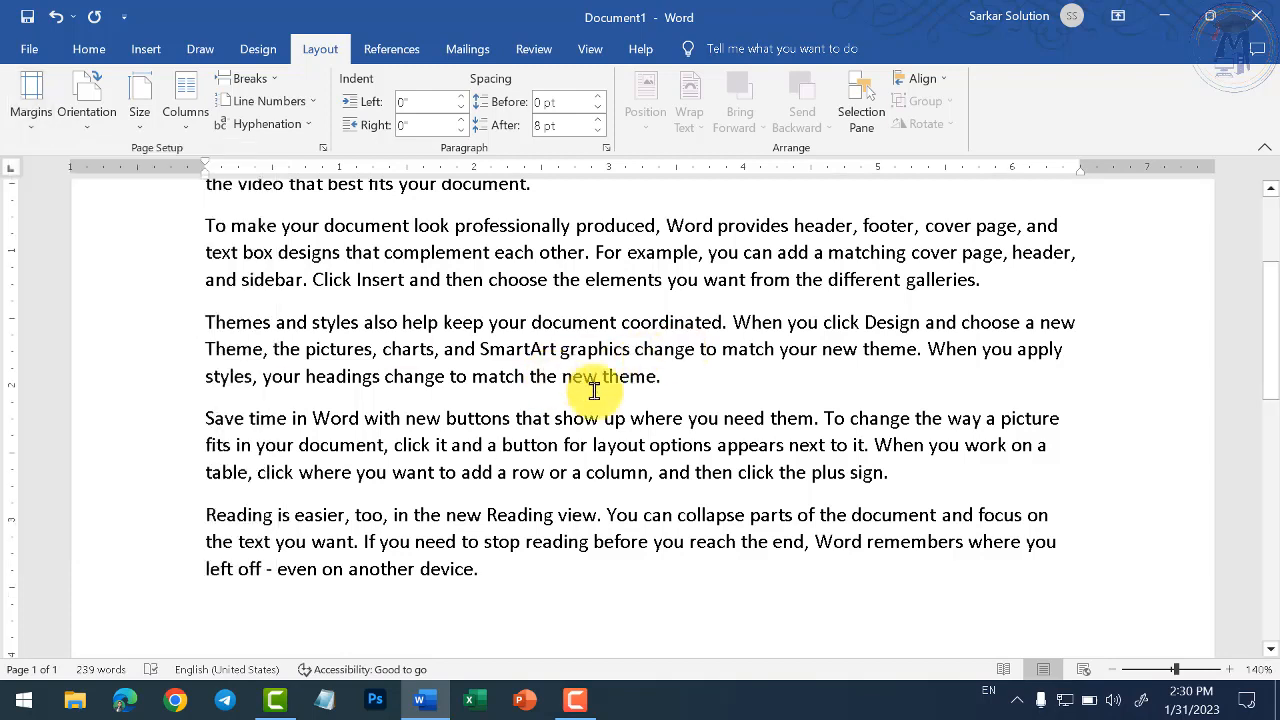
{"action": "scroll", "coordinate": [574, 349], "scroll_direction": "down", "scroll_amount": 3}
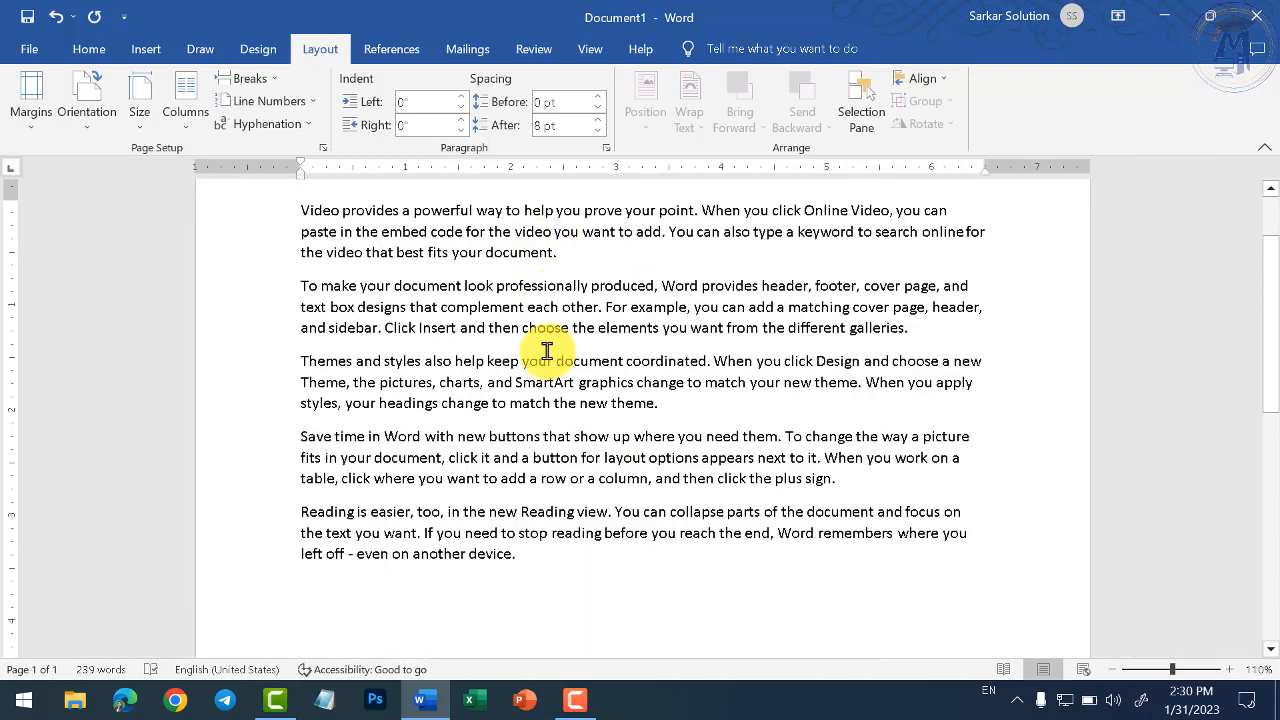
{"action": "scroll", "coordinate": [570, 360], "scroll_direction": "down", "scroll_amount": 6}
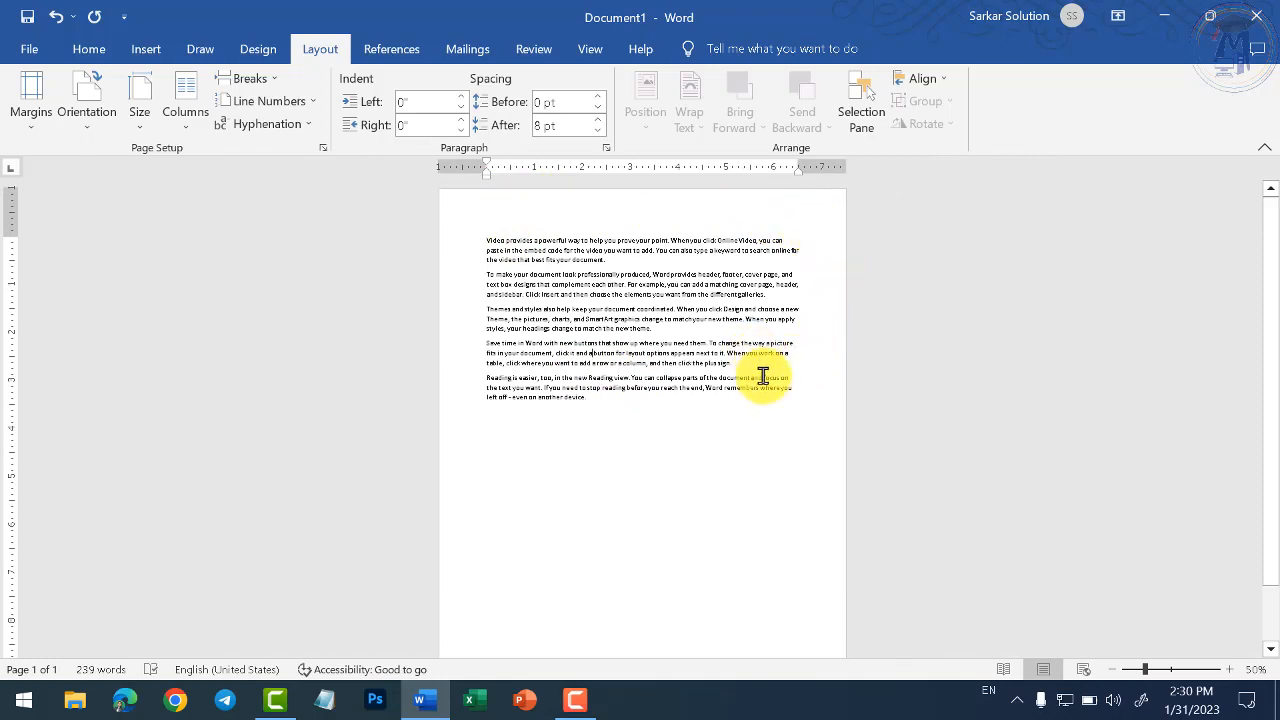
{"action": "scroll", "coordinate": [765, 375], "scroll_direction": "up", "scroll_amount": 1}
{"action": "scroll", "coordinate": [813, 394], "scroll_direction": "up", "scroll_amount": 4}
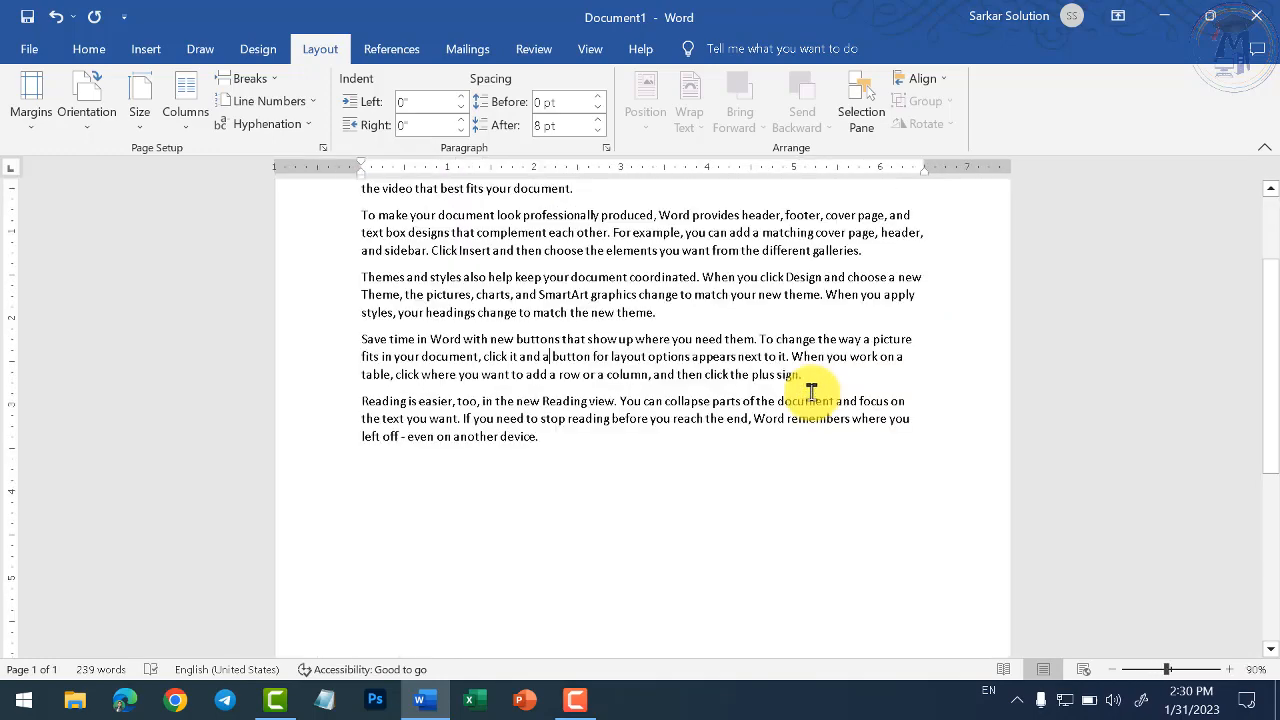
{"action": "left_click", "coordinate": [31, 105]}
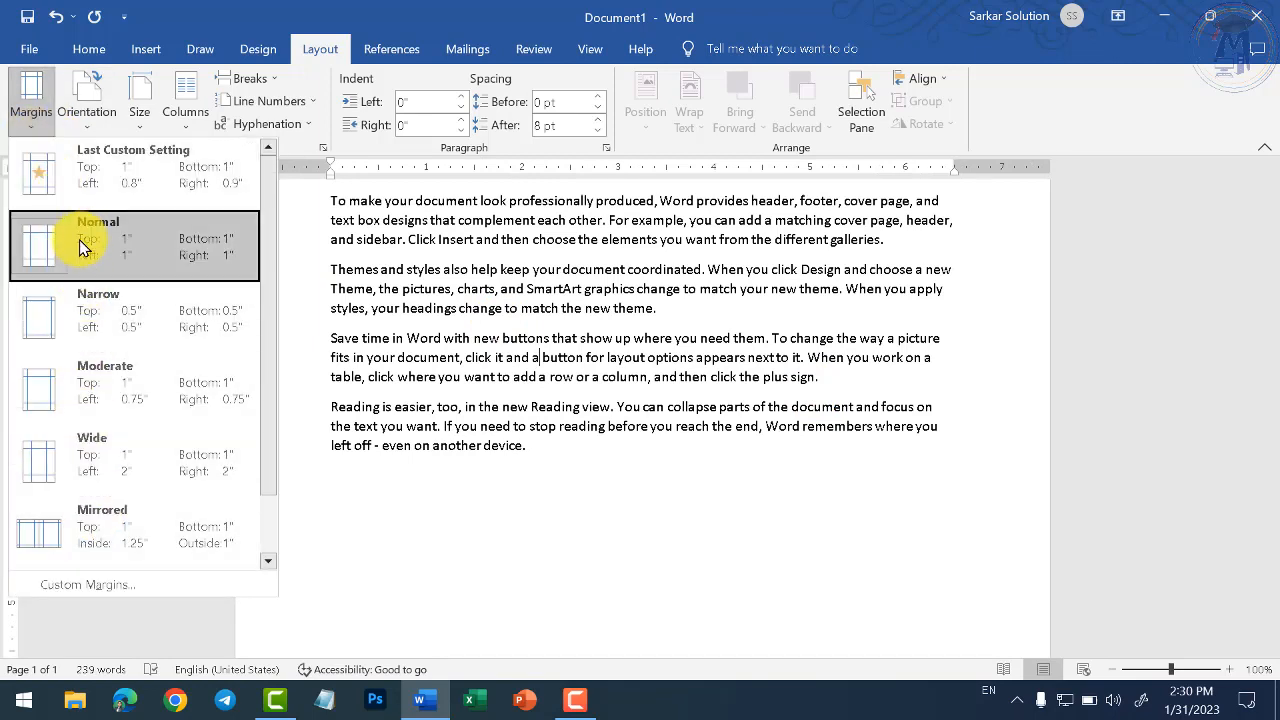
{"action": "left_click", "coordinate": [88, 130]}
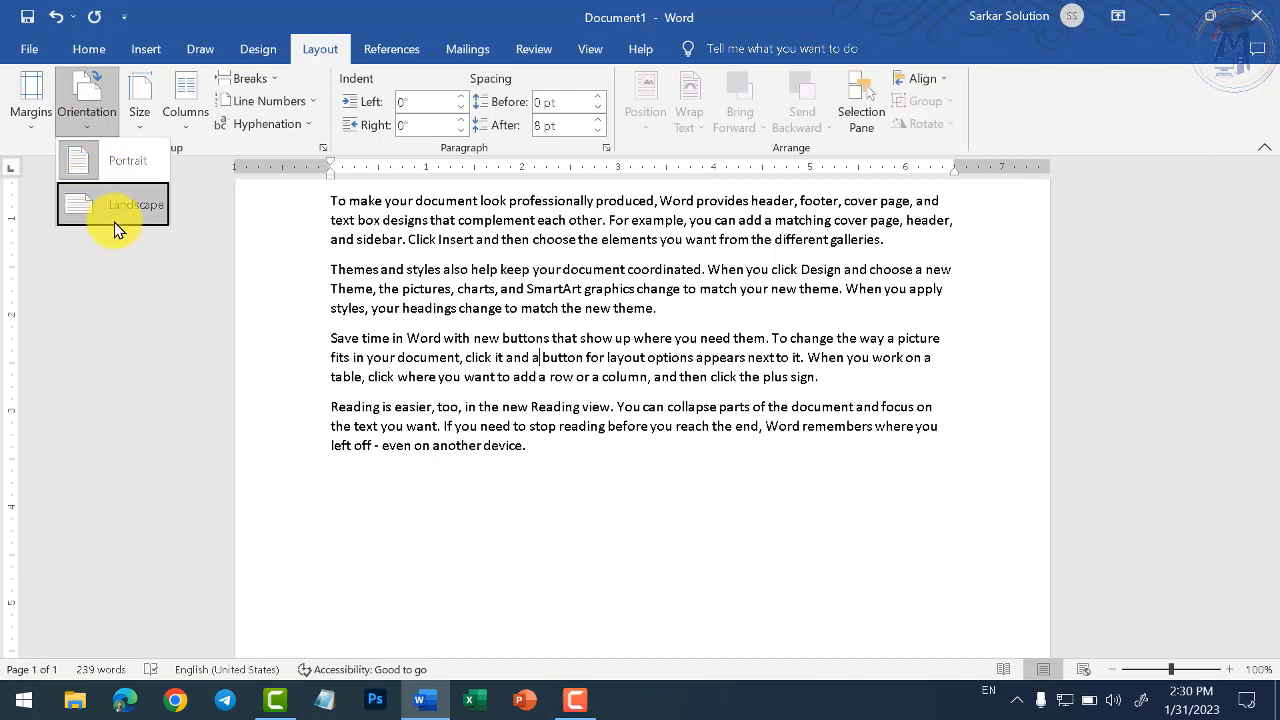
{"action": "left_click", "coordinate": [140, 126]}
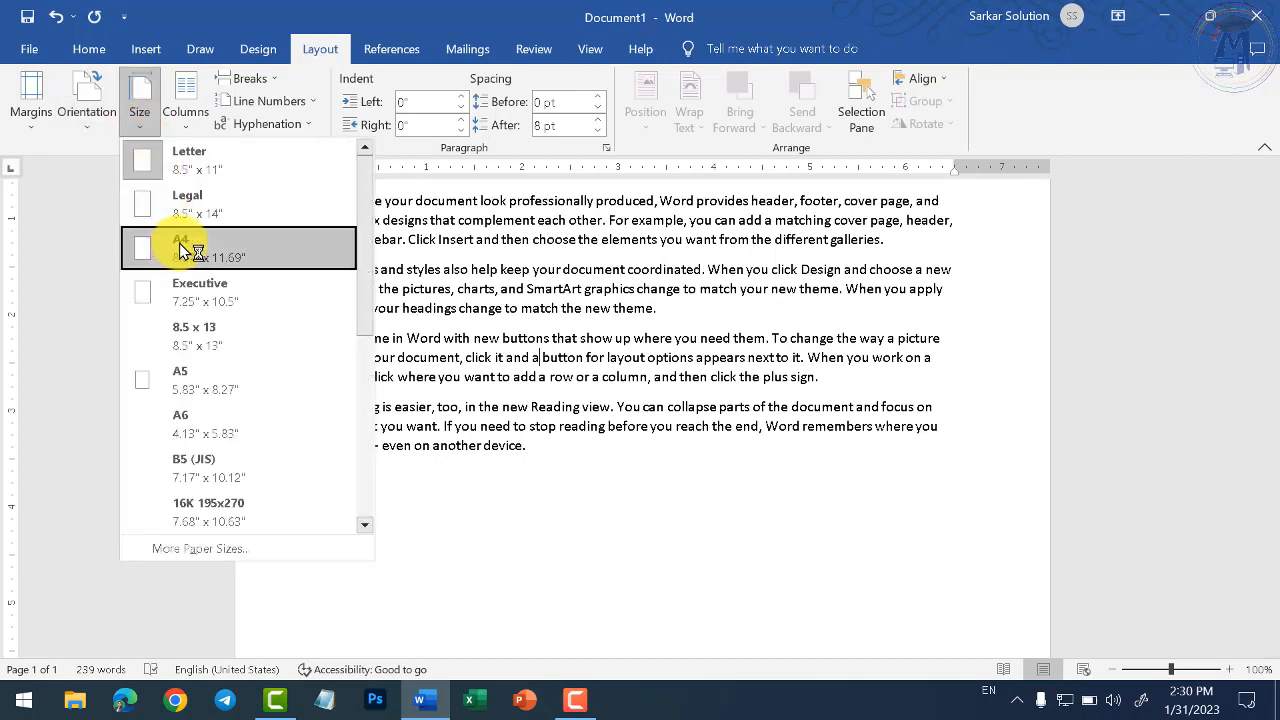
Lay out the whole document in 5 columns using the custom column settings
{"action": "left_click", "coordinate": [184, 118]}
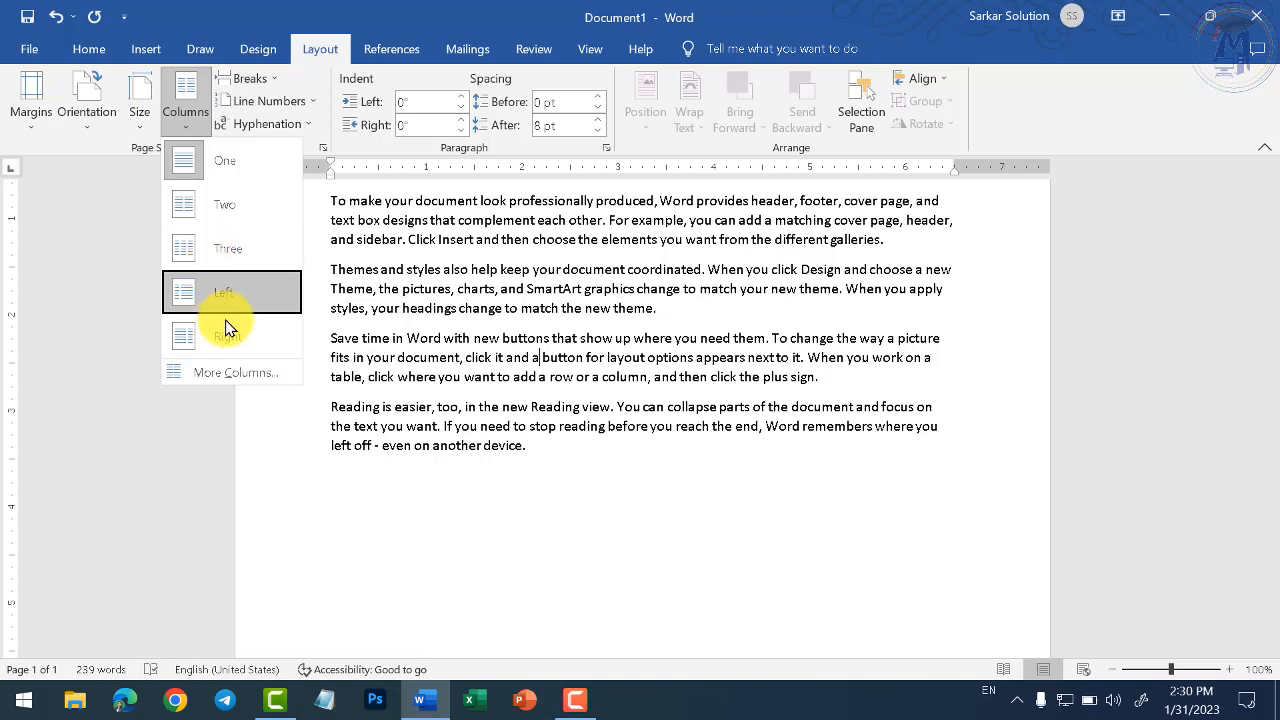
{"action": "left_click", "coordinate": [233, 372]}
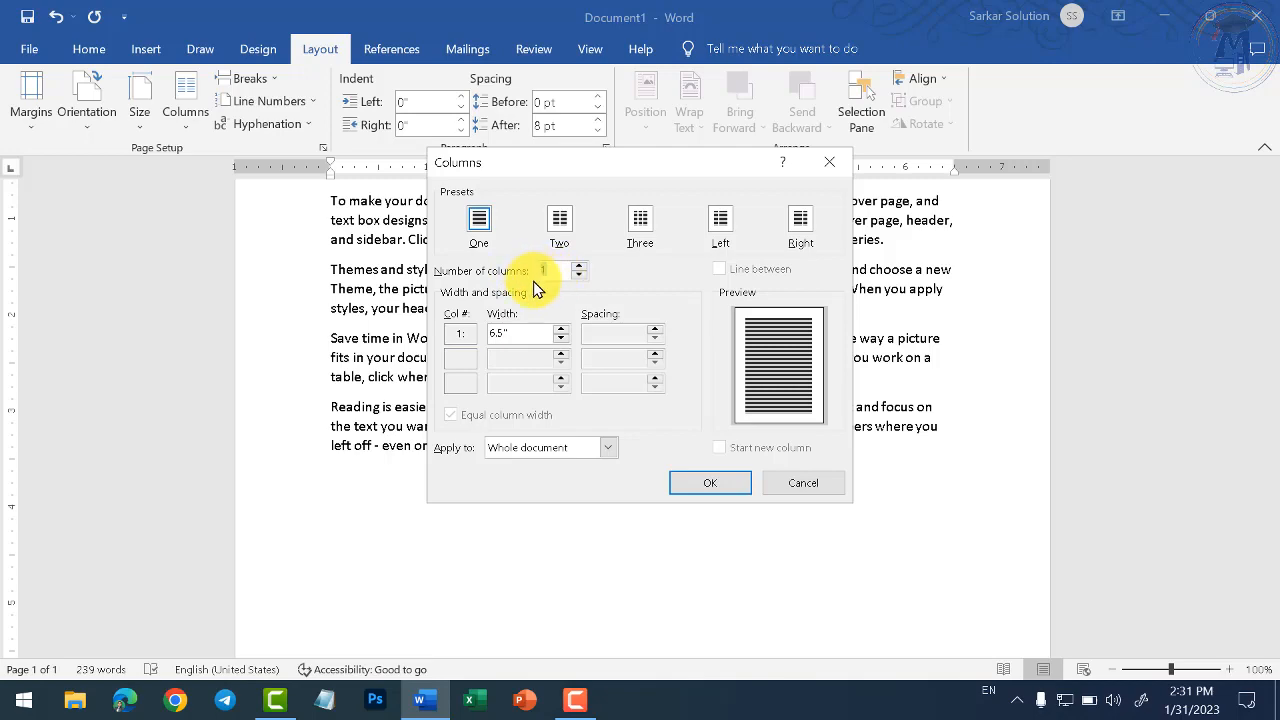
{"action": "type", "text": "5"}
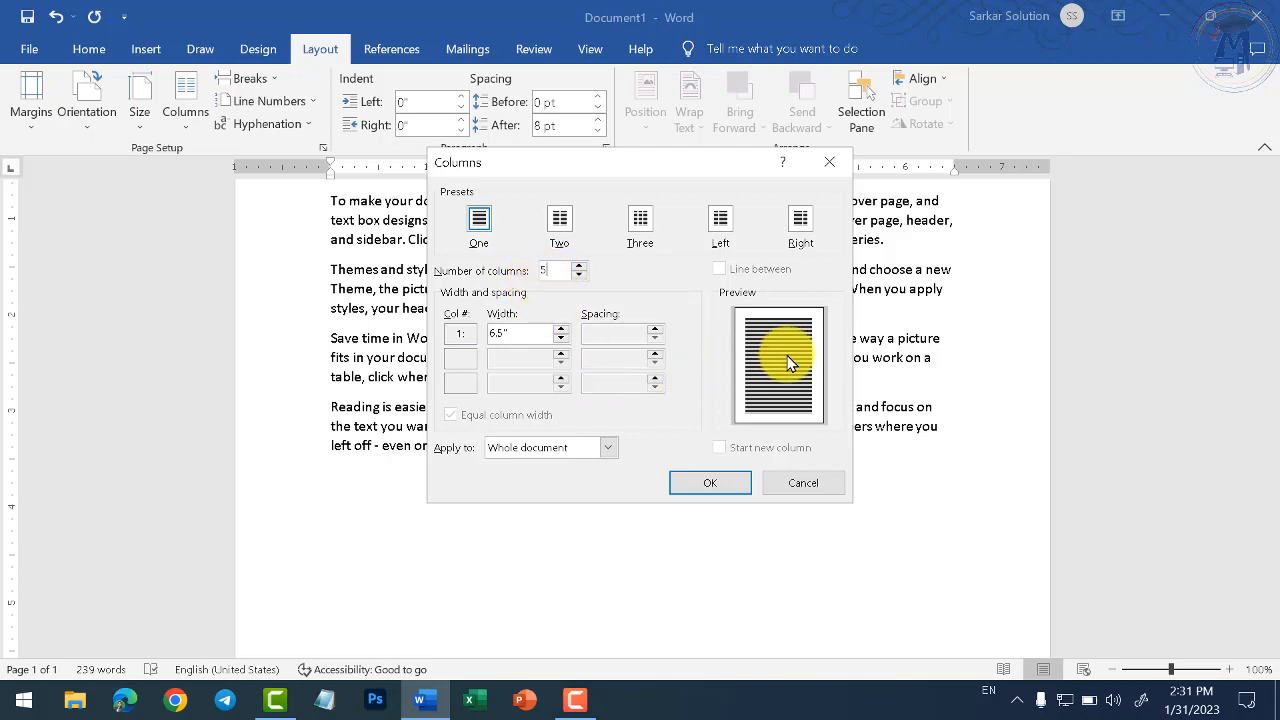
{"action": "left_click", "coordinate": [749, 490]}
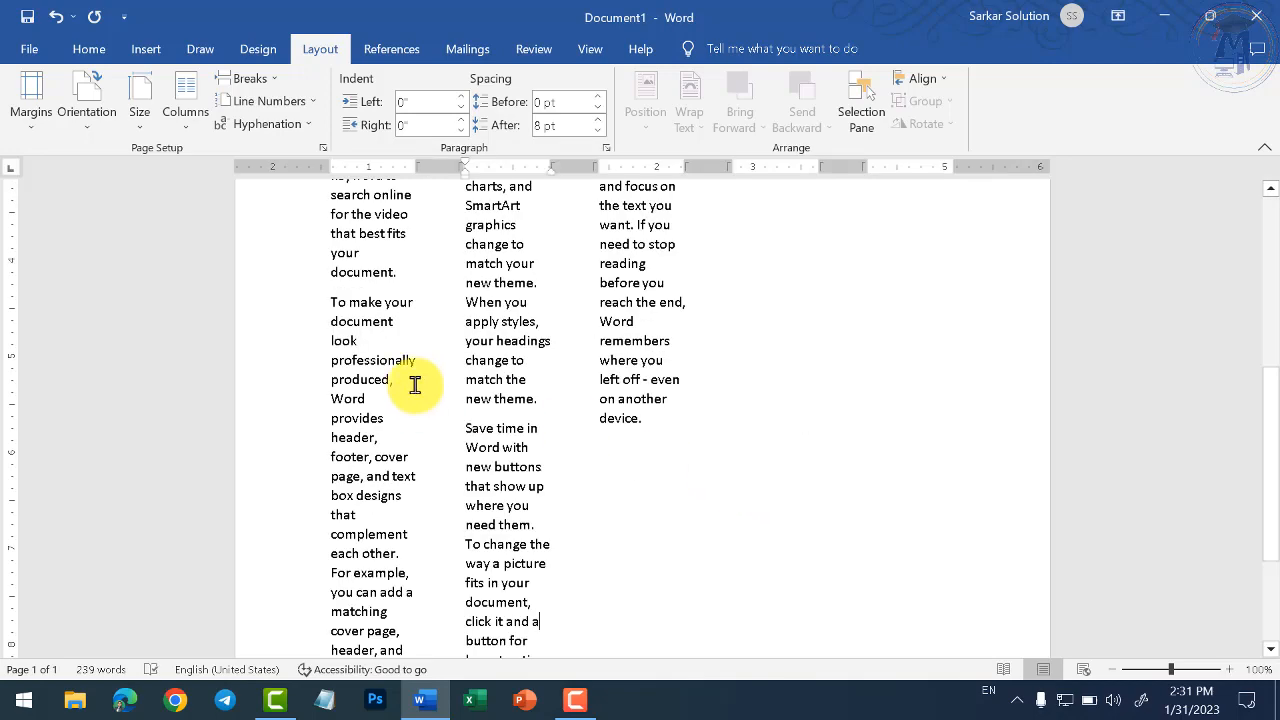
Set the document's text back to a one-column layout
{"action": "scroll", "coordinate": [565, 425], "scroll_direction": "up", "scroll_amount": 7}
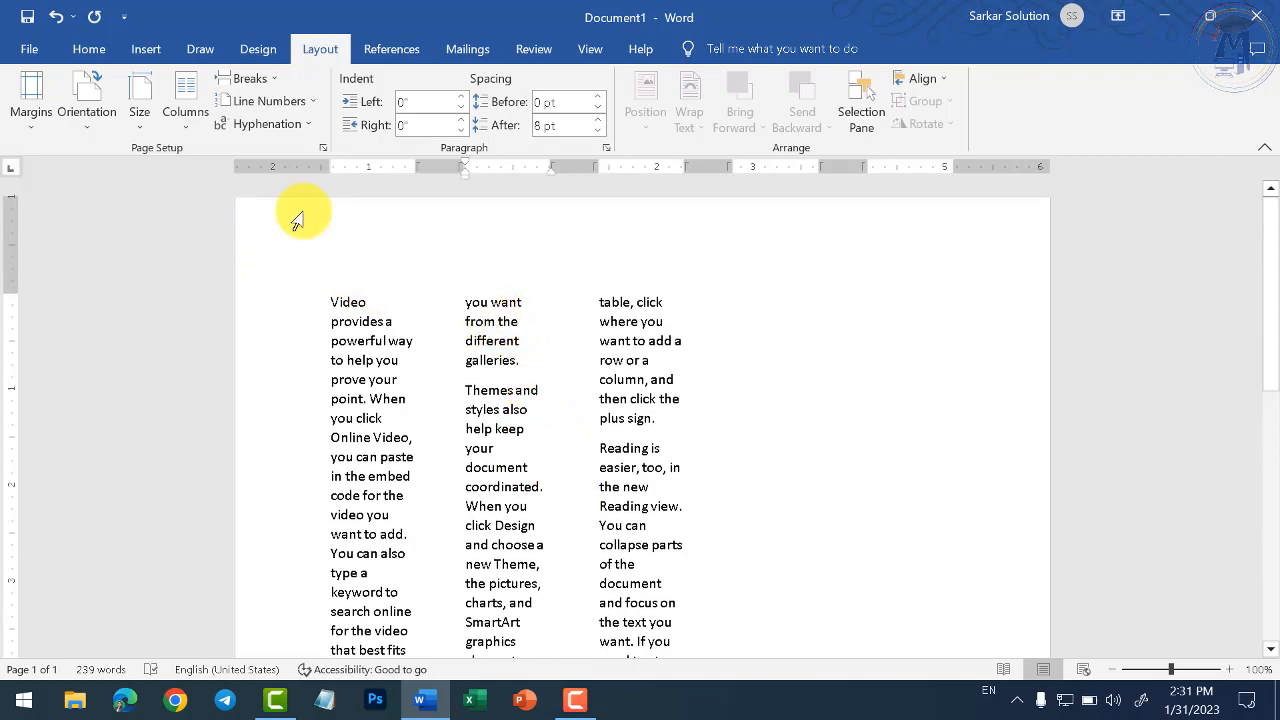
{"action": "left_click", "coordinate": [186, 100]}
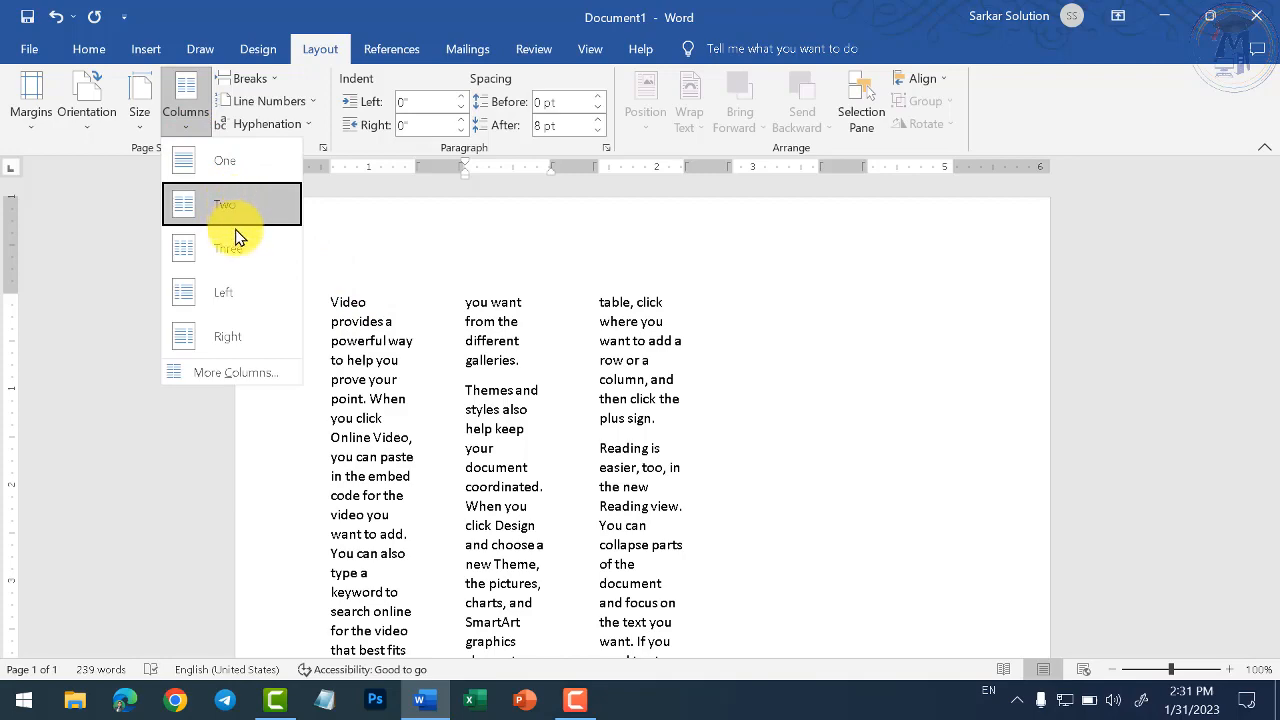
{"action": "left_click", "coordinate": [220, 172]}
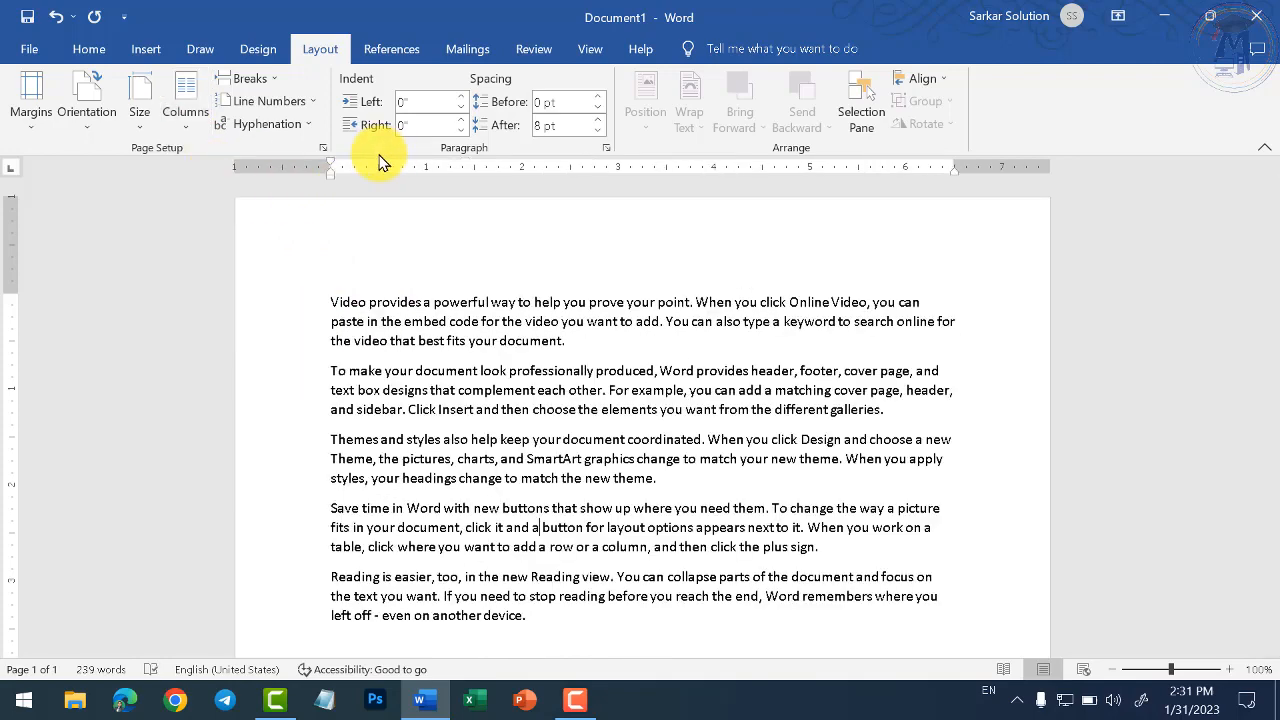
Review the available page and section breaks, line numbering choices and hyphenation options
{"action": "left_click", "coordinate": [274, 84]}
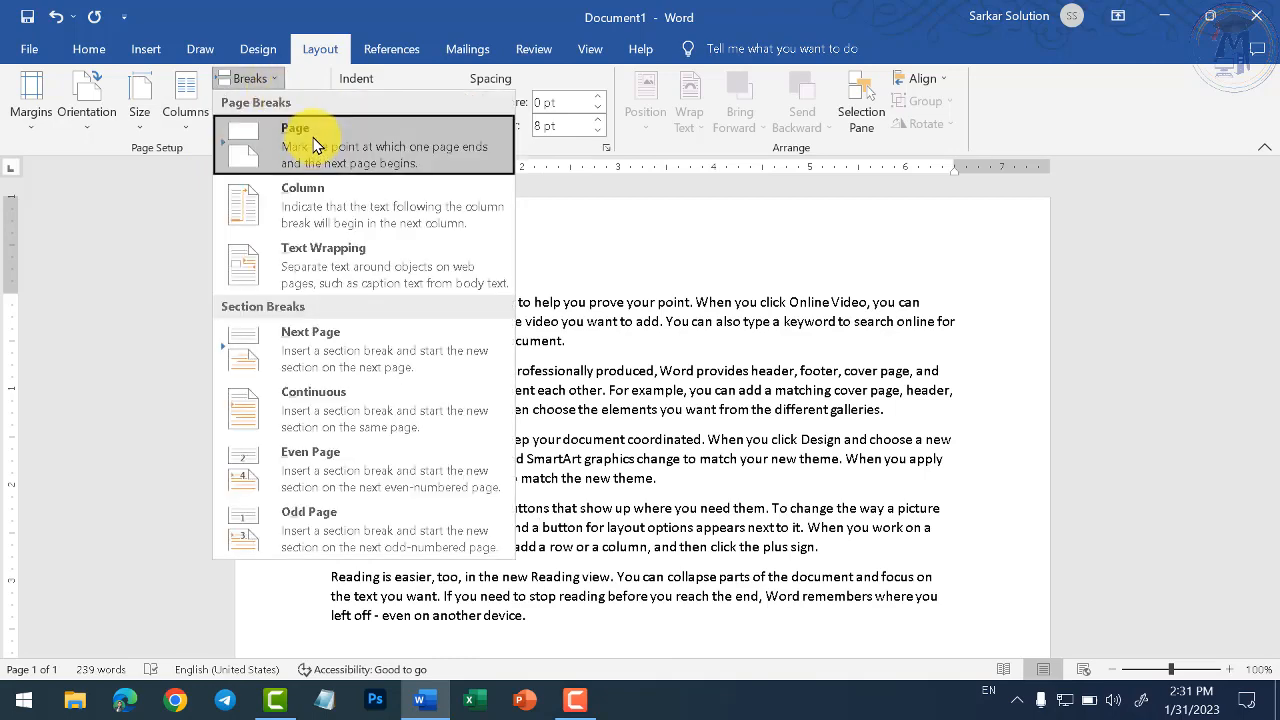
{"action": "left_click", "coordinate": [597, 229]}
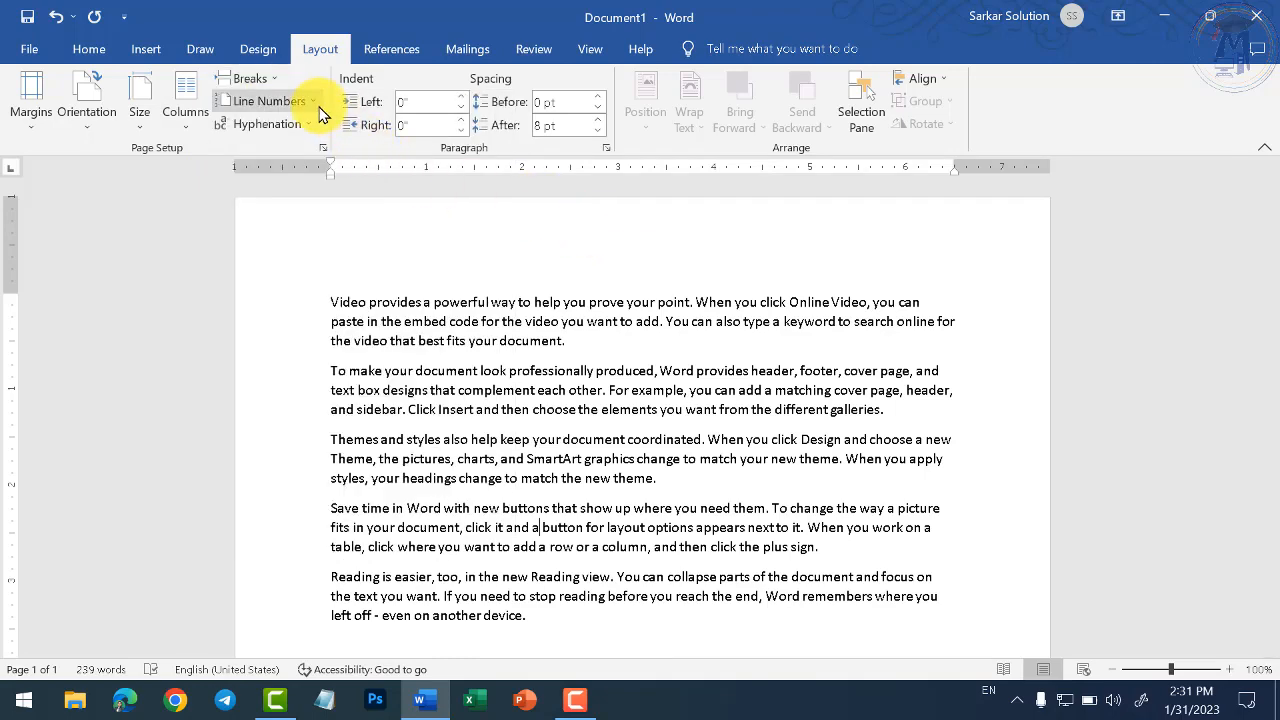
{"action": "left_click", "coordinate": [283, 106]}
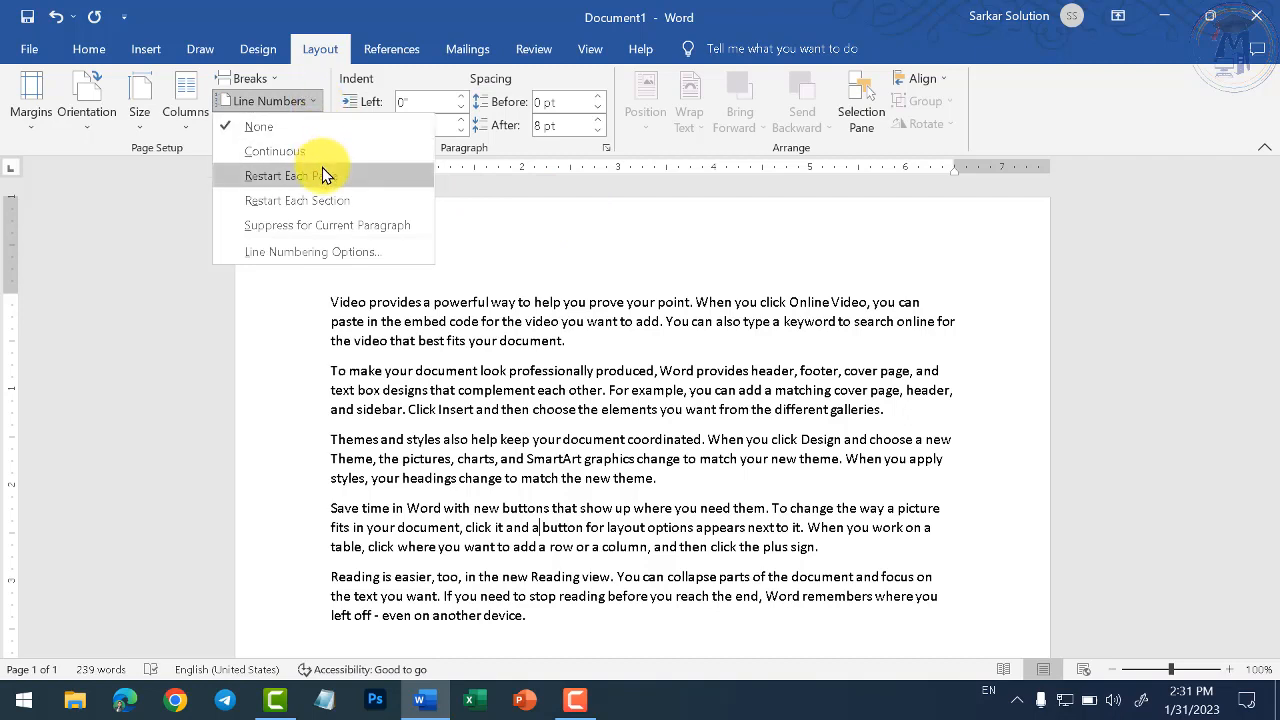
{"action": "left_click", "coordinate": [556, 292]}
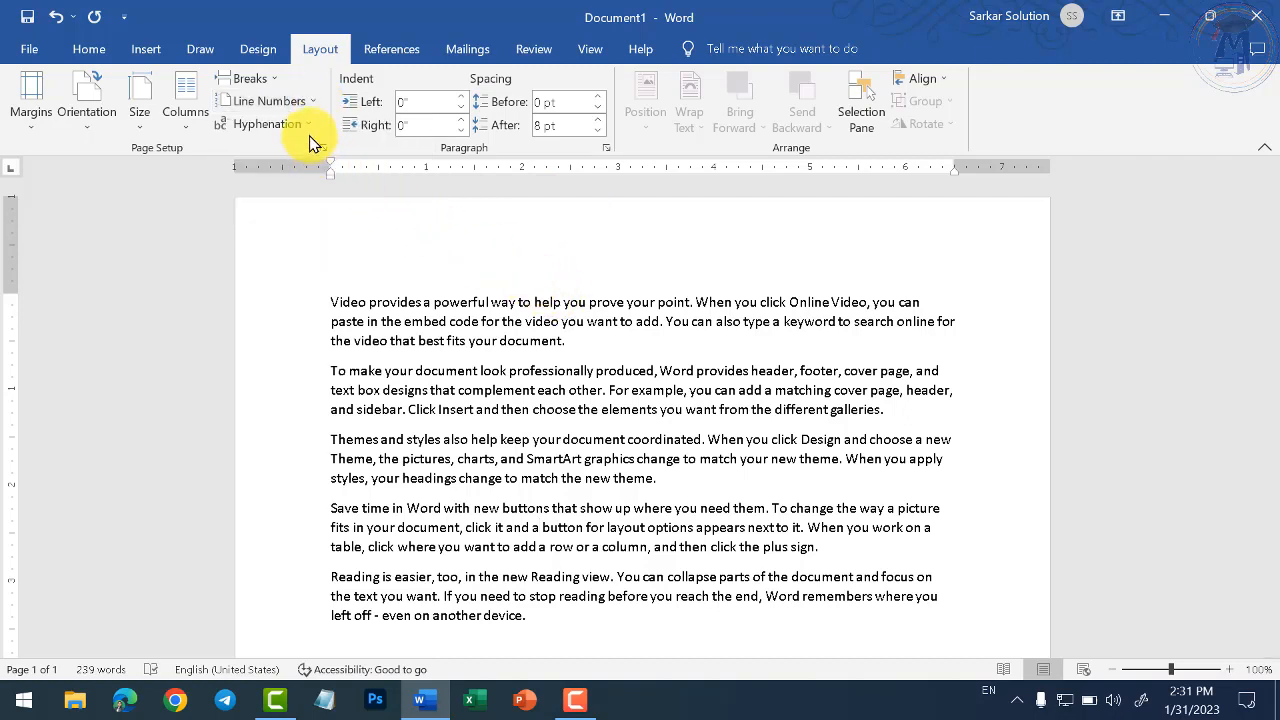
{"action": "left_click", "coordinate": [303, 126]}
{"action": "left_click", "coordinate": [296, 160]}
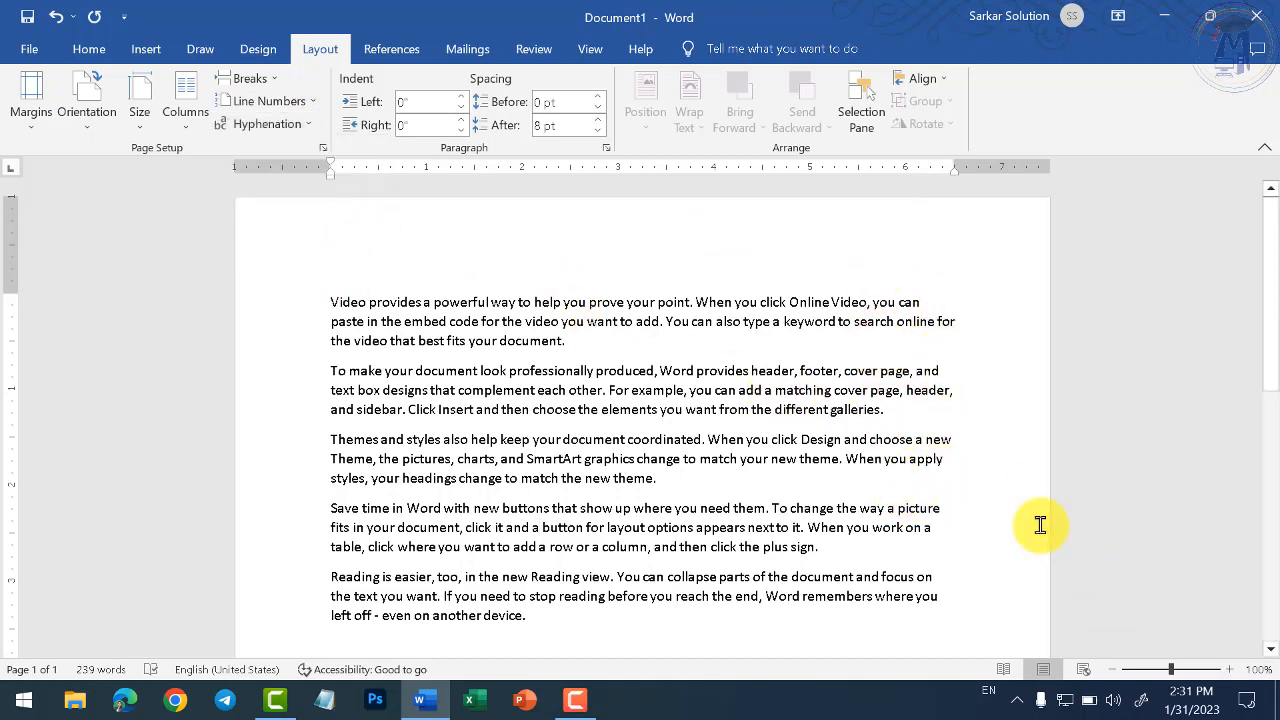
{"action": "left_click", "coordinate": [940, 365]}
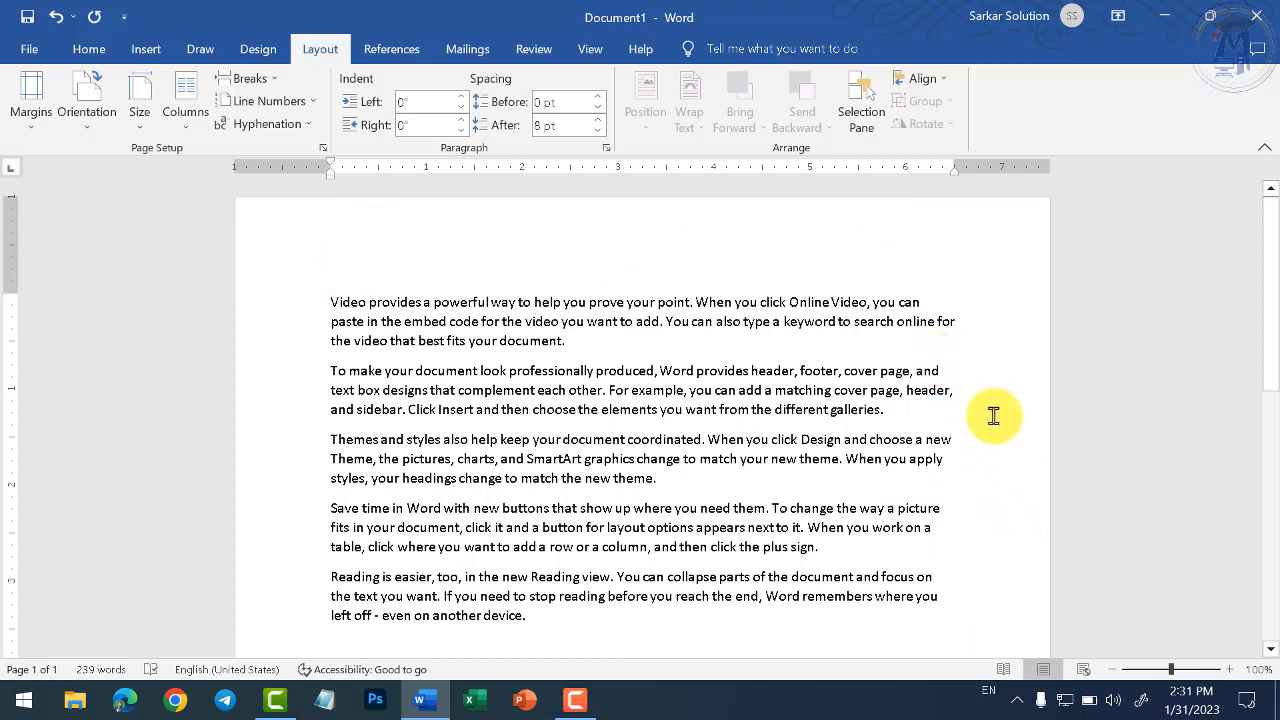
{"action": "left_click", "coordinate": [300, 395]}
{"action": "left_click", "coordinate": [338, 394]}
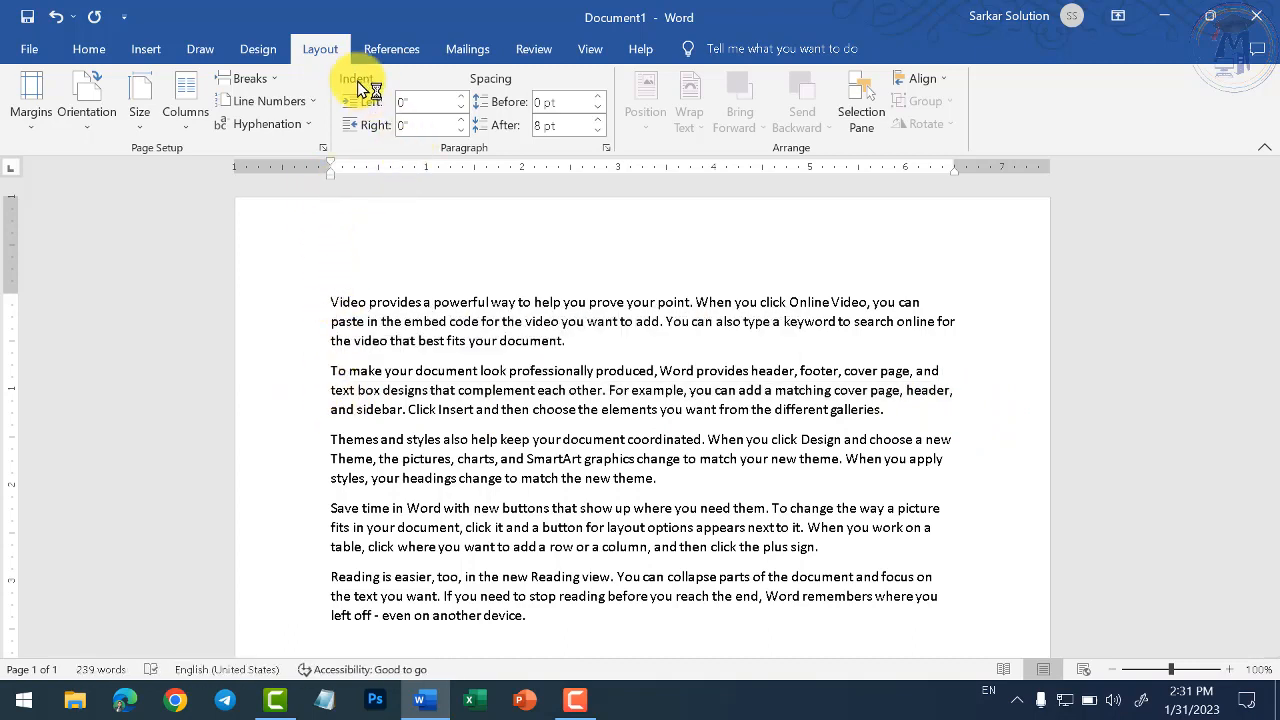
Set the left indent of the second paragraph, starting "To make your document", to 0.9"
{"action": "left_click", "coordinate": [412, 104]}
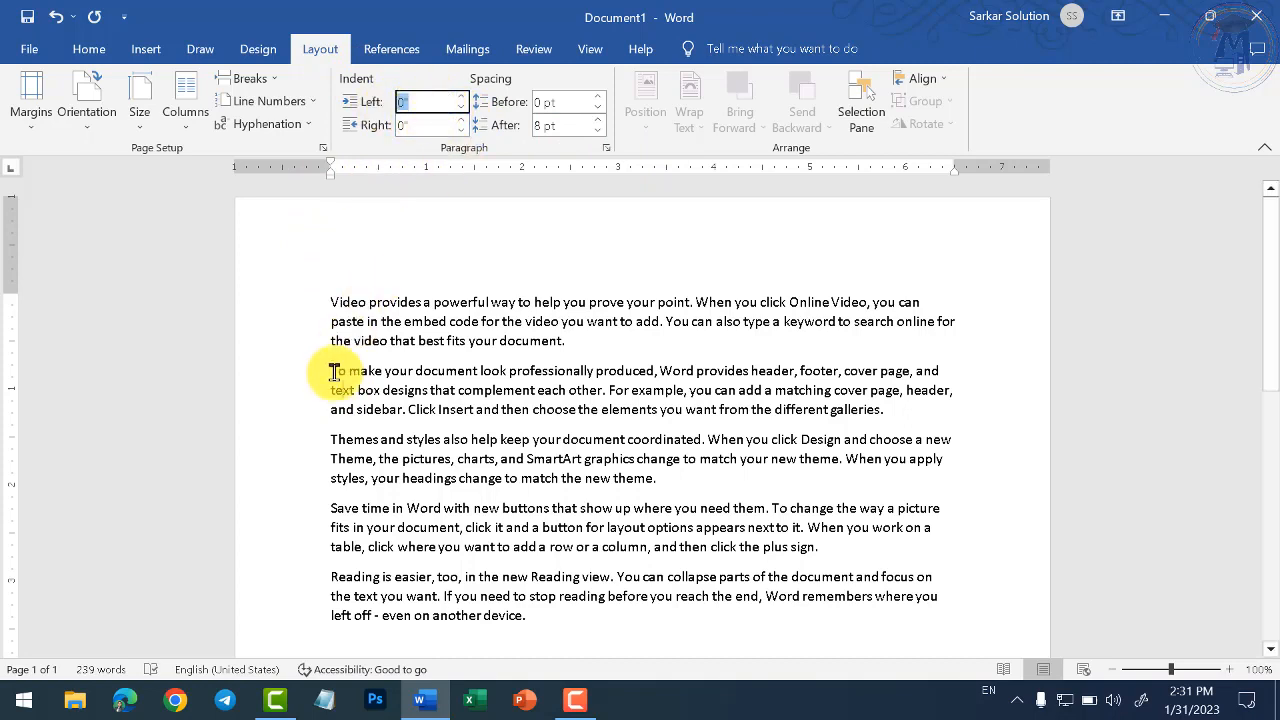
{"action": "left_click", "coordinate": [329, 373]}
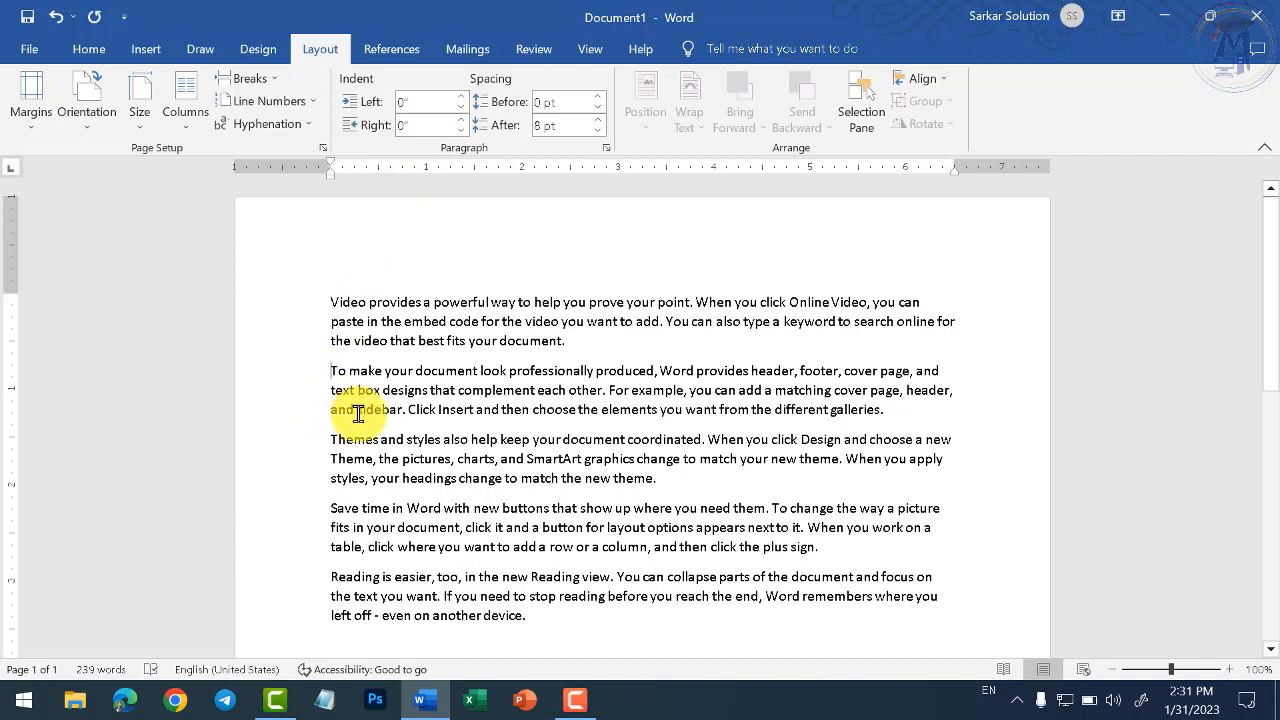
{"action": "left_click", "coordinate": [461, 99]}
{"action": "left_click", "coordinate": [461, 99]}
{"action": "left_click", "coordinate": [461, 99]}
{"action": "left_click", "coordinate": [461, 99]}
{"action": "left_click", "coordinate": [461, 99]}
{"action": "left_click", "coordinate": [461, 99]}
{"action": "left_click", "coordinate": [461, 99]}
{"action": "left_click", "coordinate": [461, 99]}
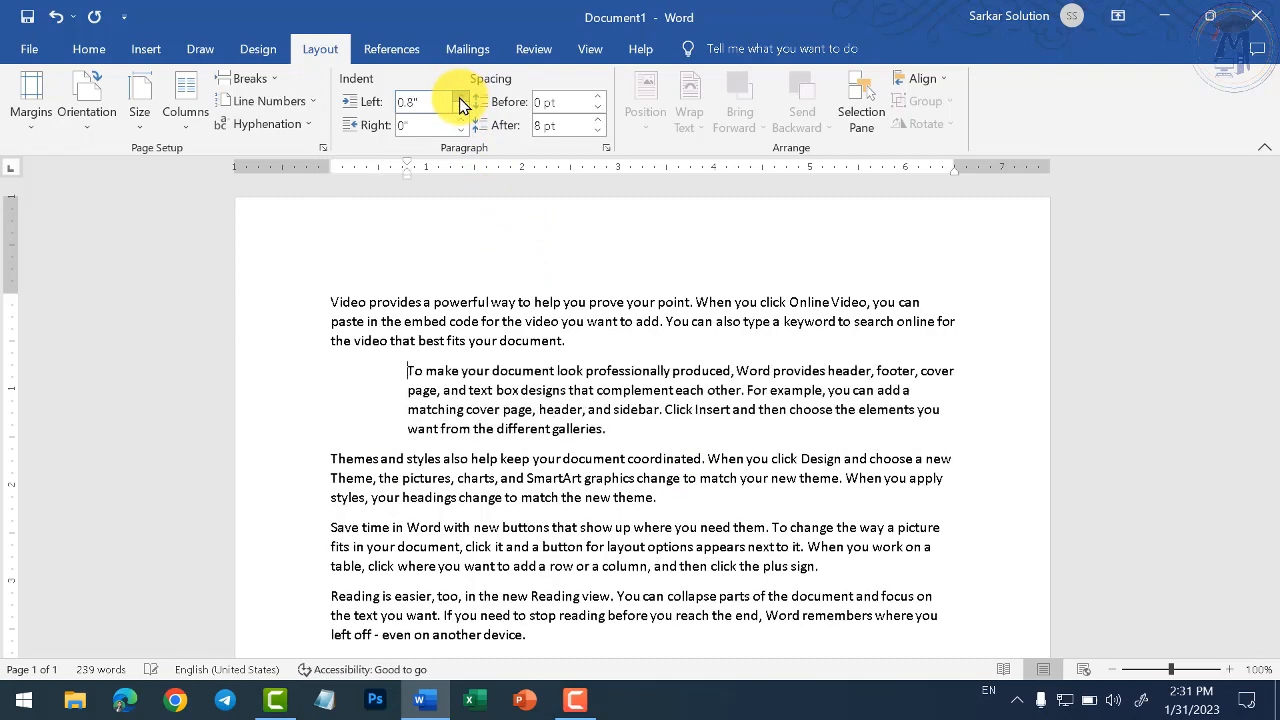
{"action": "left_click", "coordinate": [461, 99]}
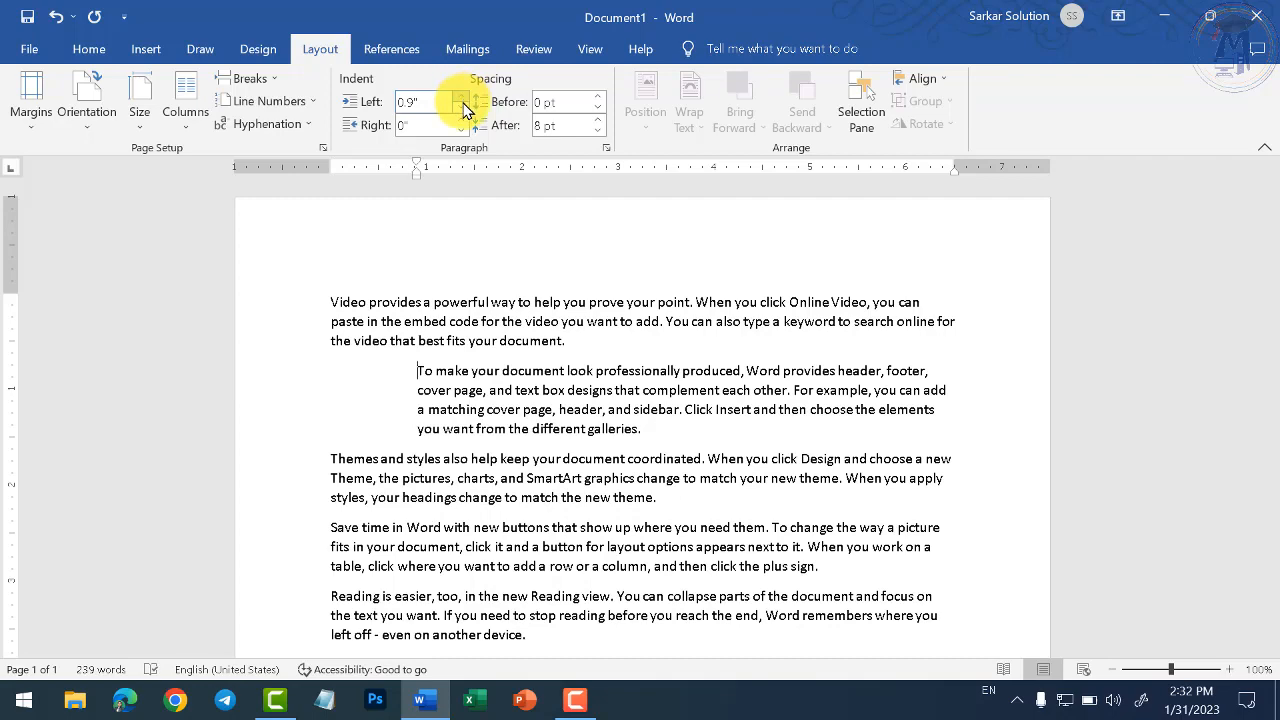
Reset the second paragraph's left indent to 0"
{"action": "left_click", "coordinate": [461, 107]}
{"action": "left_click", "coordinate": [461, 107]}
{"action": "left_click", "coordinate": [461, 107]}
{"action": "left_click", "coordinate": [461, 107]}
{"action": "left_click", "coordinate": [461, 107]}
{"action": "left_click", "coordinate": [461, 107]}
{"action": "left_click", "coordinate": [461, 107]}
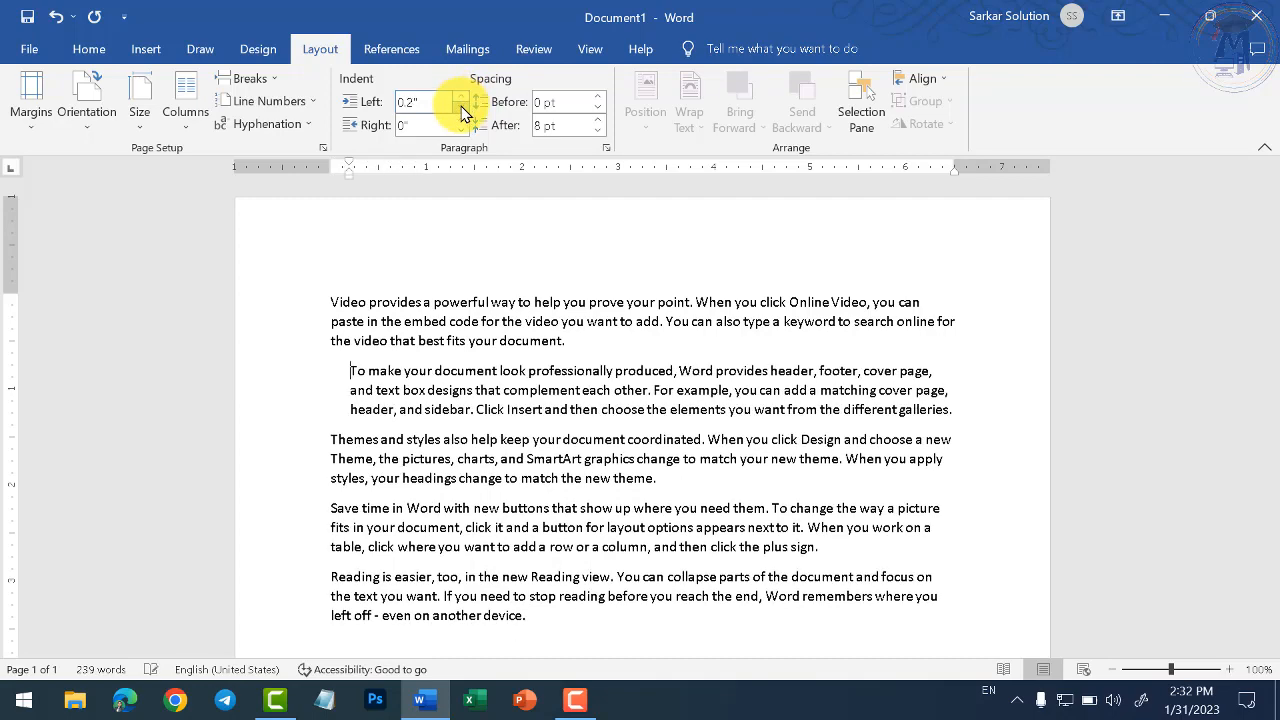
{"action": "left_click", "coordinate": [461, 107]}
{"action": "left_click", "coordinate": [461, 107]}
Set the second paragraph's right indent to 1.2"
{"action": "left_click", "coordinate": [461, 120]}
{"action": "left_click", "coordinate": [461, 120]}
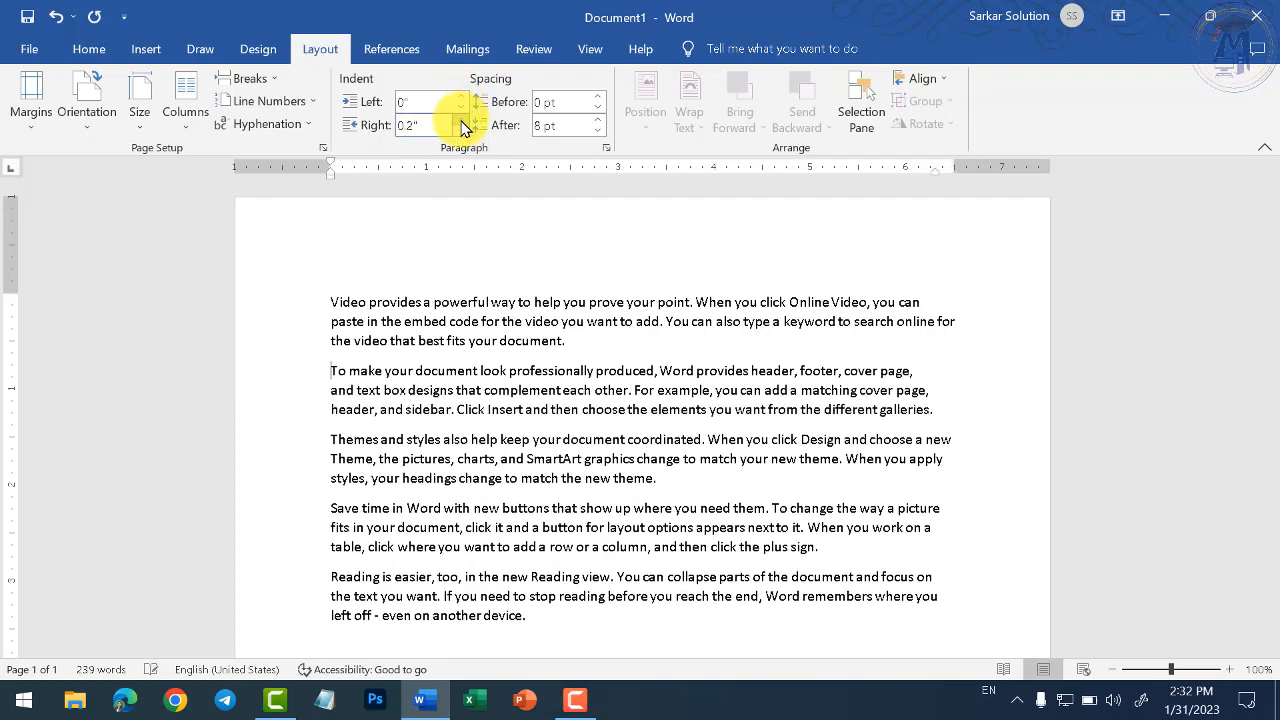
{"action": "left_click", "coordinate": [461, 120]}
{"action": "left_click", "coordinate": [461, 120]}
{"action": "left_click", "coordinate": [461, 120]}
{"action": "left_click", "coordinate": [461, 120]}
{"action": "left_click", "coordinate": [461, 120]}
{"action": "left_click", "coordinate": [461, 120]}
{"action": "left_click", "coordinate": [461, 120]}
{"action": "left_click", "coordinate": [461, 120]}
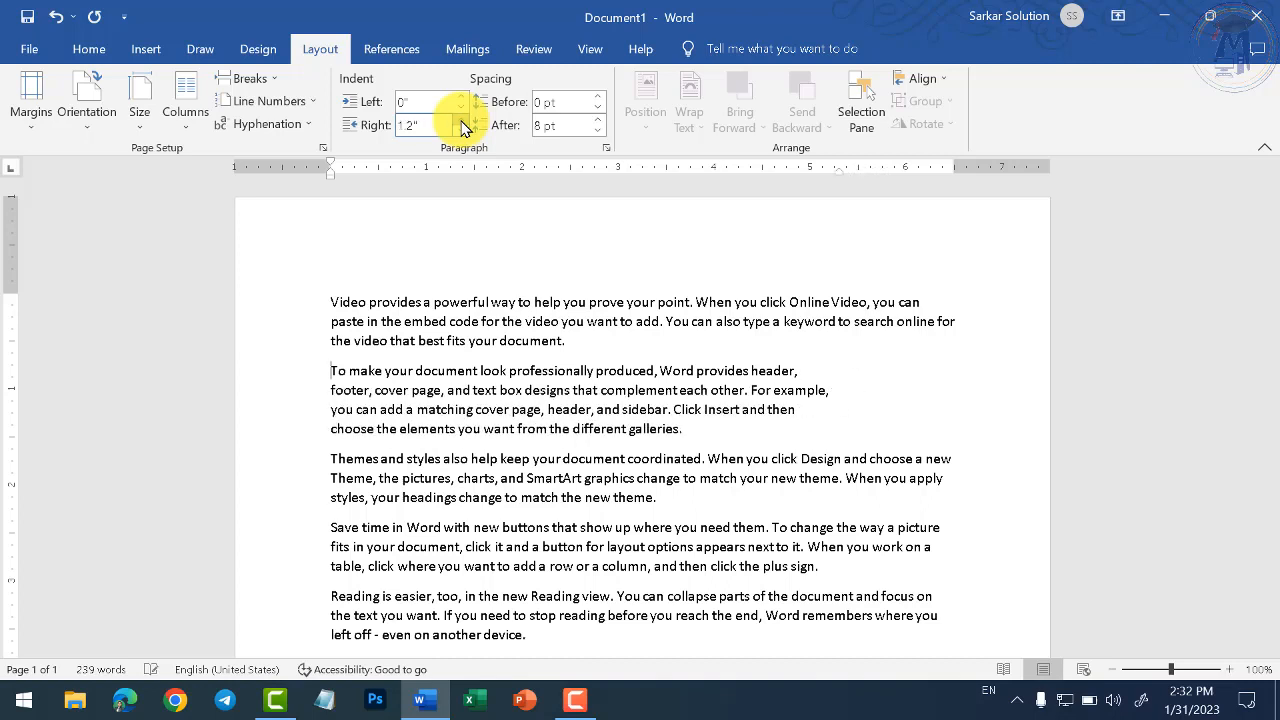
Reset the second paragraph's right indent to 0"
{"action": "left_click", "coordinate": [461, 120]}
{"action": "left_click", "coordinate": [461, 120]}
{"action": "left_click", "coordinate": [464, 132]}
{"action": "left_click", "coordinate": [464, 132]}
{"action": "left_click", "coordinate": [464, 132]}
{"action": "left_click", "coordinate": [464, 132]}
{"action": "left_click", "coordinate": [464, 132]}
{"action": "left_click", "coordinate": [464, 132]}
{"action": "left_click", "coordinate": [464, 132]}
{"action": "left_click", "coordinate": [465, 133]}
{"action": "left_click", "coordinate": [465, 133]}
{"action": "left_click", "coordinate": [465, 133]}
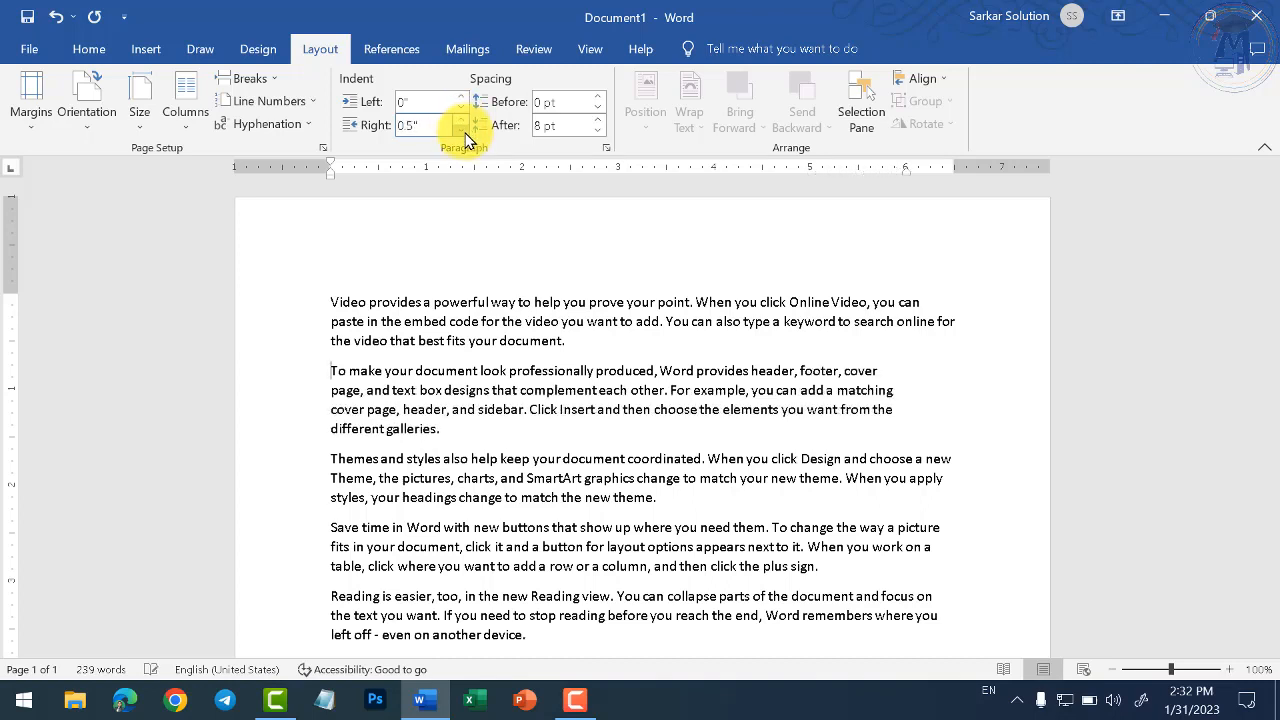
{"action": "left_click", "coordinate": [465, 133]}
{"action": "left_click", "coordinate": [465, 133]}
{"action": "left_click", "coordinate": [465, 133]}
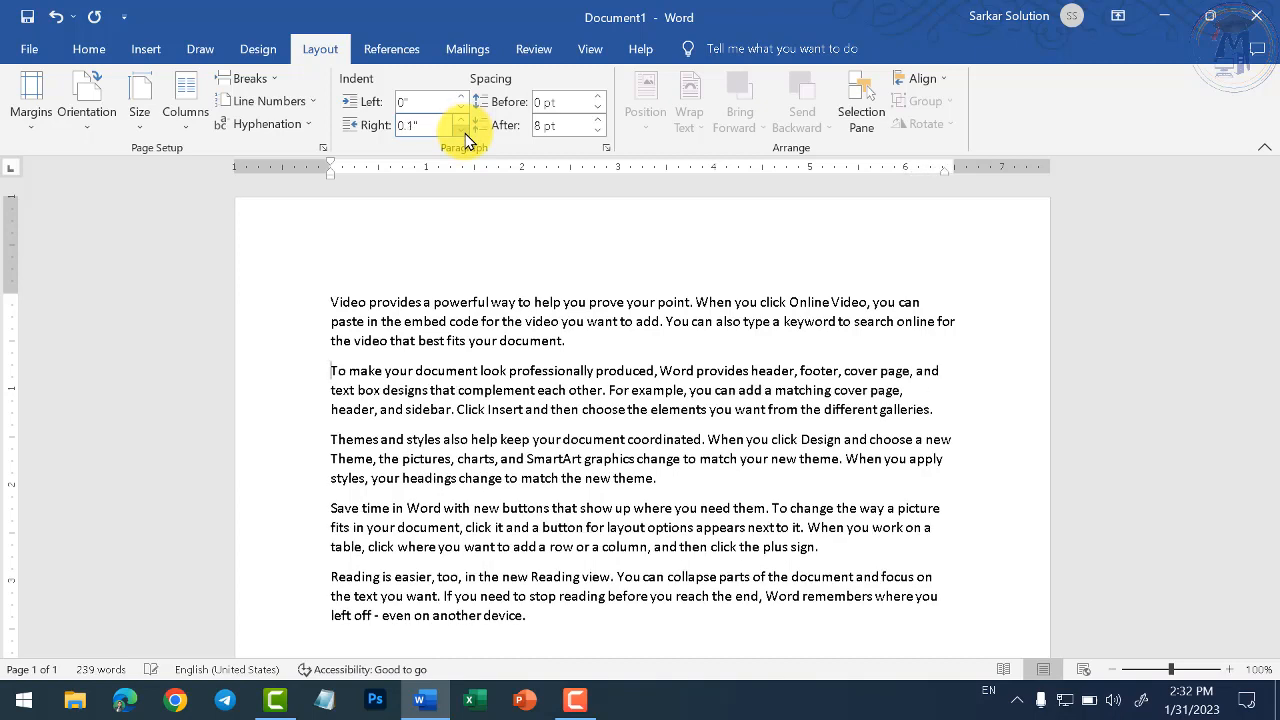
{"action": "left_click", "coordinate": [465, 133]}
{"action": "left_click", "coordinate": [464, 132]}
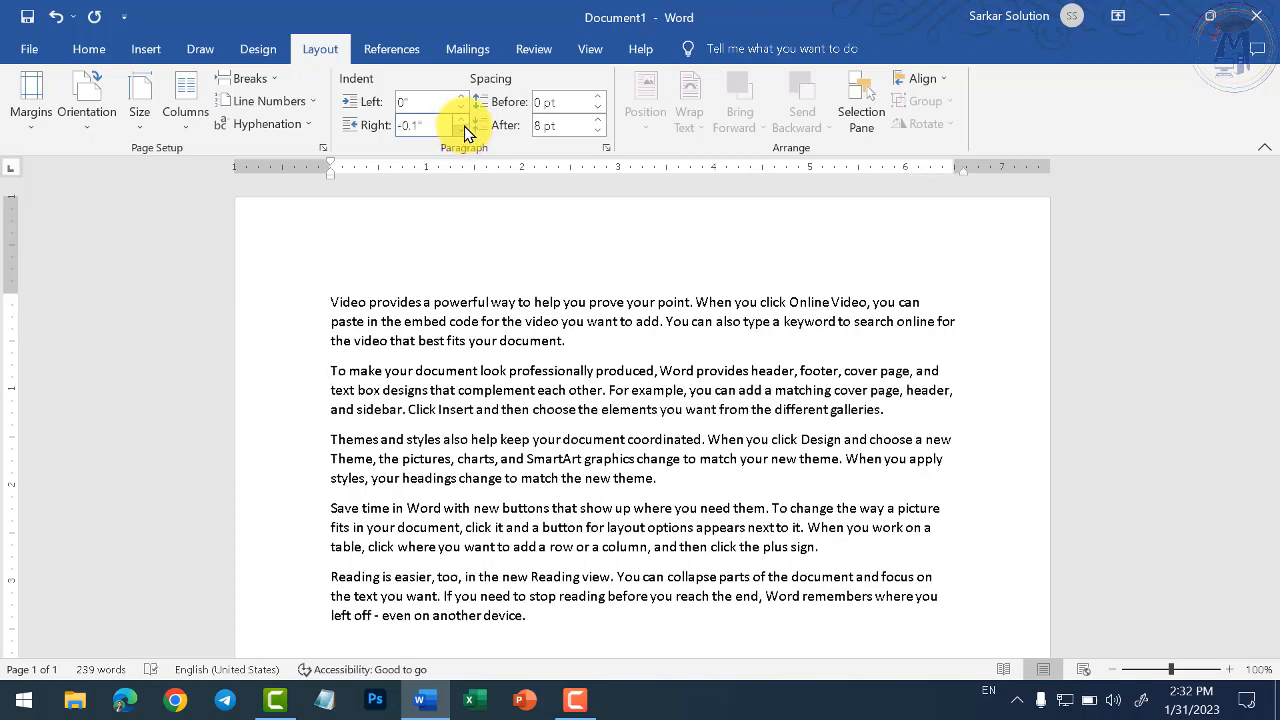
{"action": "left_click", "coordinate": [464, 120]}
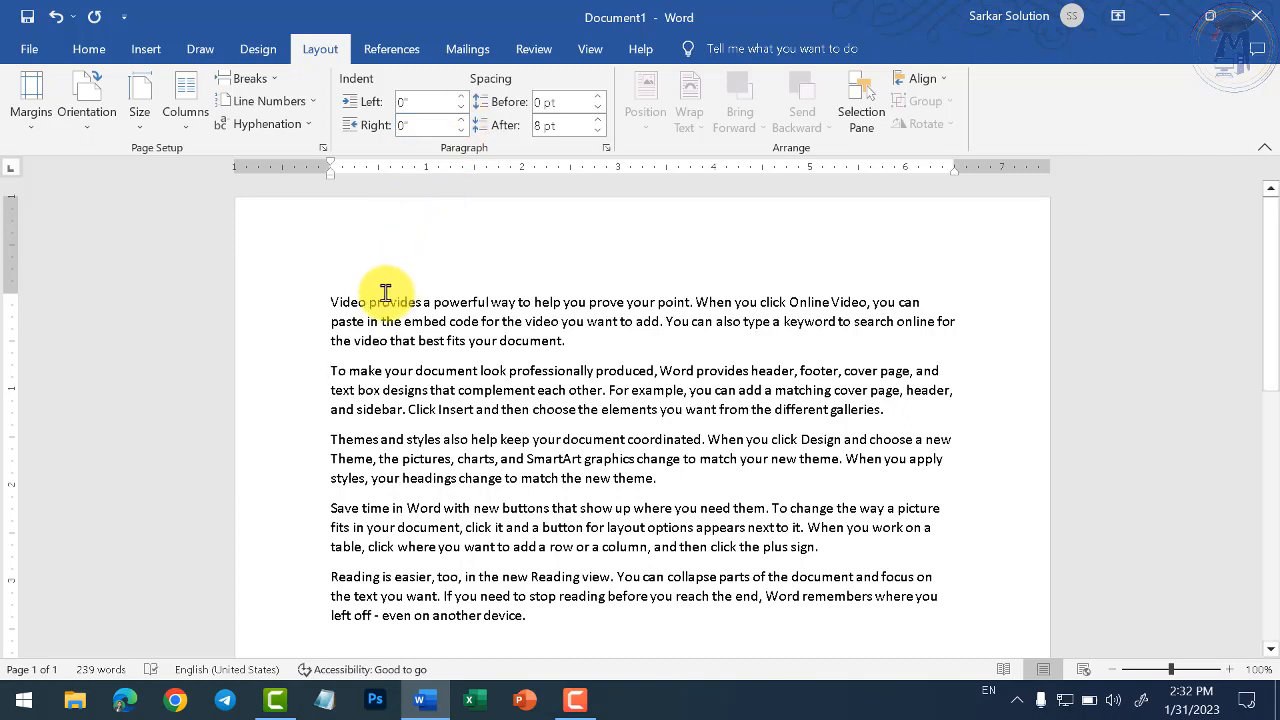
Set the spacing before the second paragraph, starting "To make your document", to 48 pt
{"action": "left_click_drag", "start_coordinate": [322, 371], "coordinate": [498, 409]}
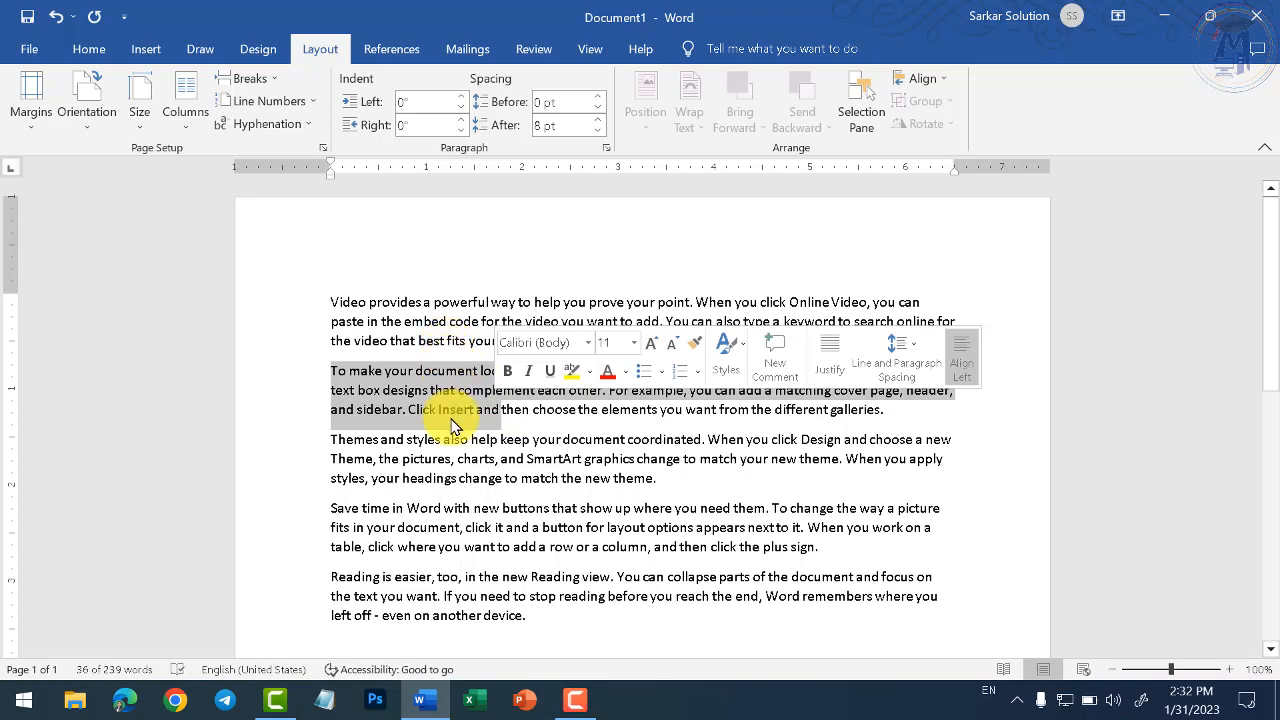
{"action": "left_click", "coordinate": [597, 97]}
{"action": "left_click", "coordinate": [597, 97]}
{"action": "left_click", "coordinate": [597, 97]}
{"action": "left_click", "coordinate": [597, 97]}
{"action": "left_click", "coordinate": [597, 97]}
{"action": "left_click", "coordinate": [597, 97]}
{"action": "left_click", "coordinate": [597, 97]}
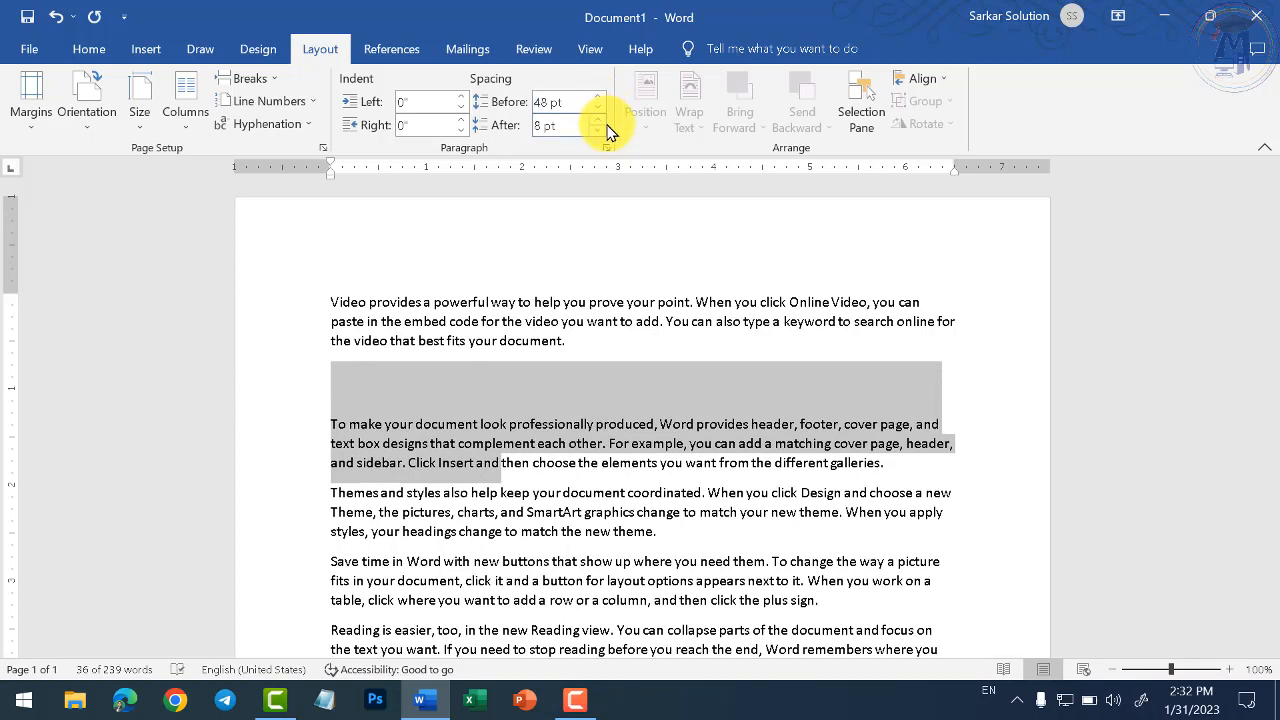
Set the spacing after the second paragraph to 42 pt
{"action": "left_click", "coordinate": [599, 120]}
{"action": "left_click", "coordinate": [603, 120]}
{"action": "left_click", "coordinate": [603, 120]}
{"action": "left_click", "coordinate": [603, 120]}
{"action": "left_click", "coordinate": [603, 120]}
{"action": "left_click", "coordinate": [603, 120]}
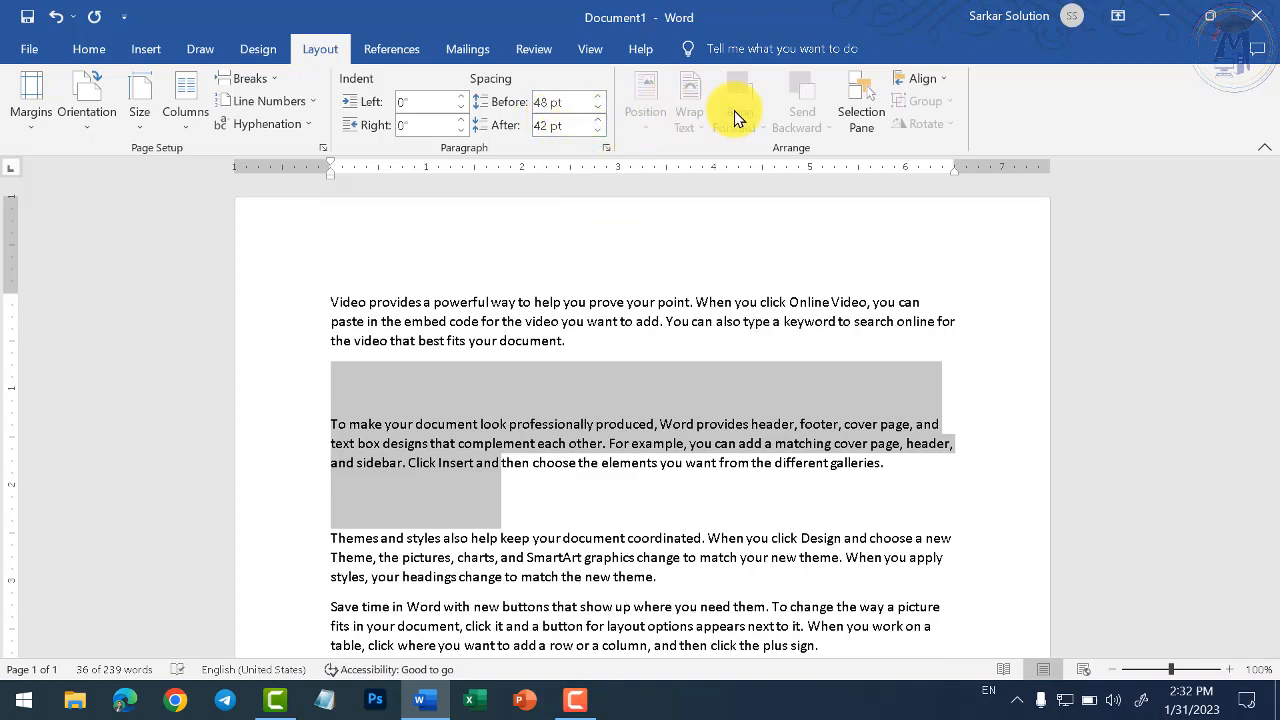
Enlarge the font of all the document's text by three size increments
{"action": "left_click", "coordinate": [392, 50]}
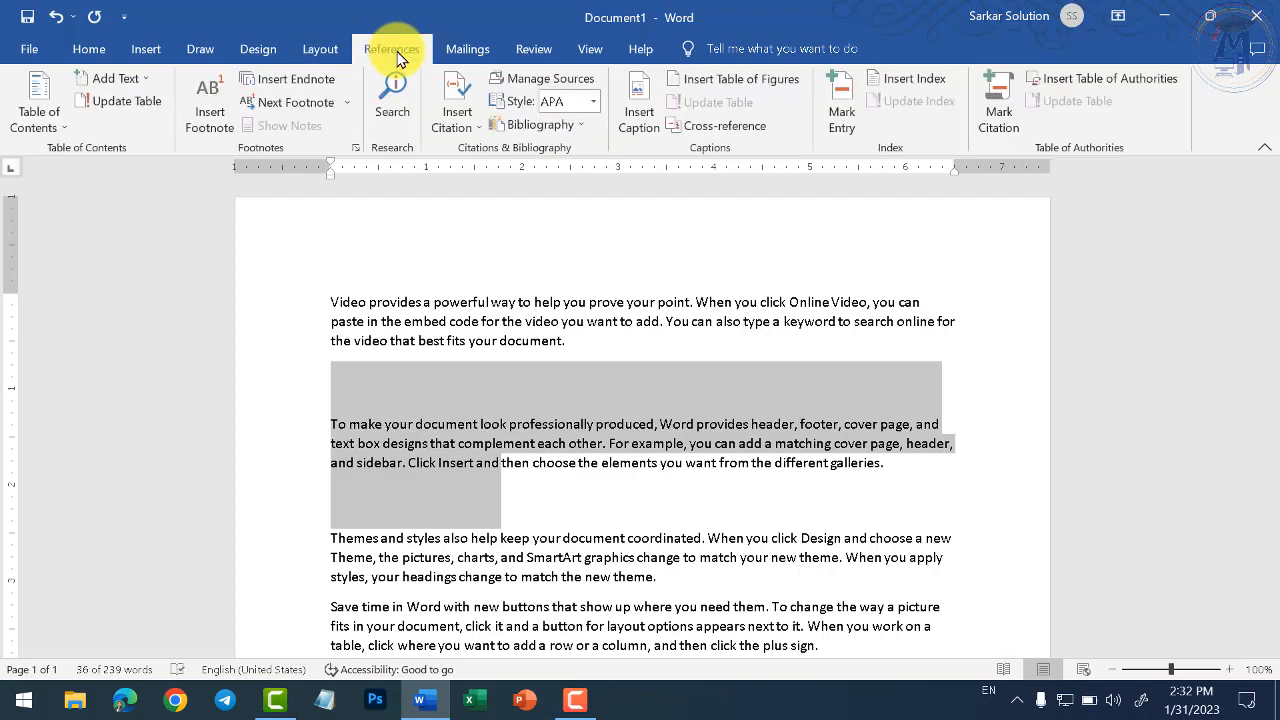
{"action": "left_click", "coordinate": [488, 341]}
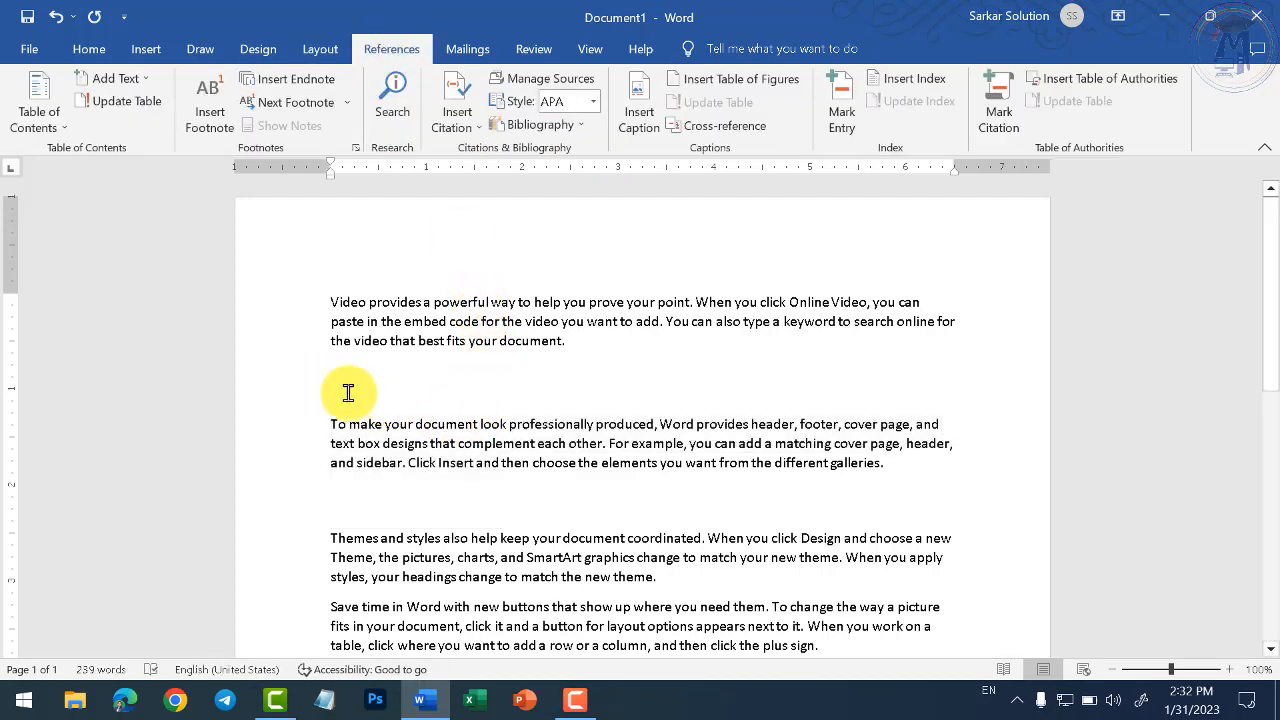
{"action": "left_click_drag", "start_coordinate": [336, 408], "coordinate": [557, 423]}
{"action": "key", "text": "ctrl+a"}
{"action": "scroll", "coordinate": [623, 449], "scroll_direction": "up", "scroll_amount": 1}
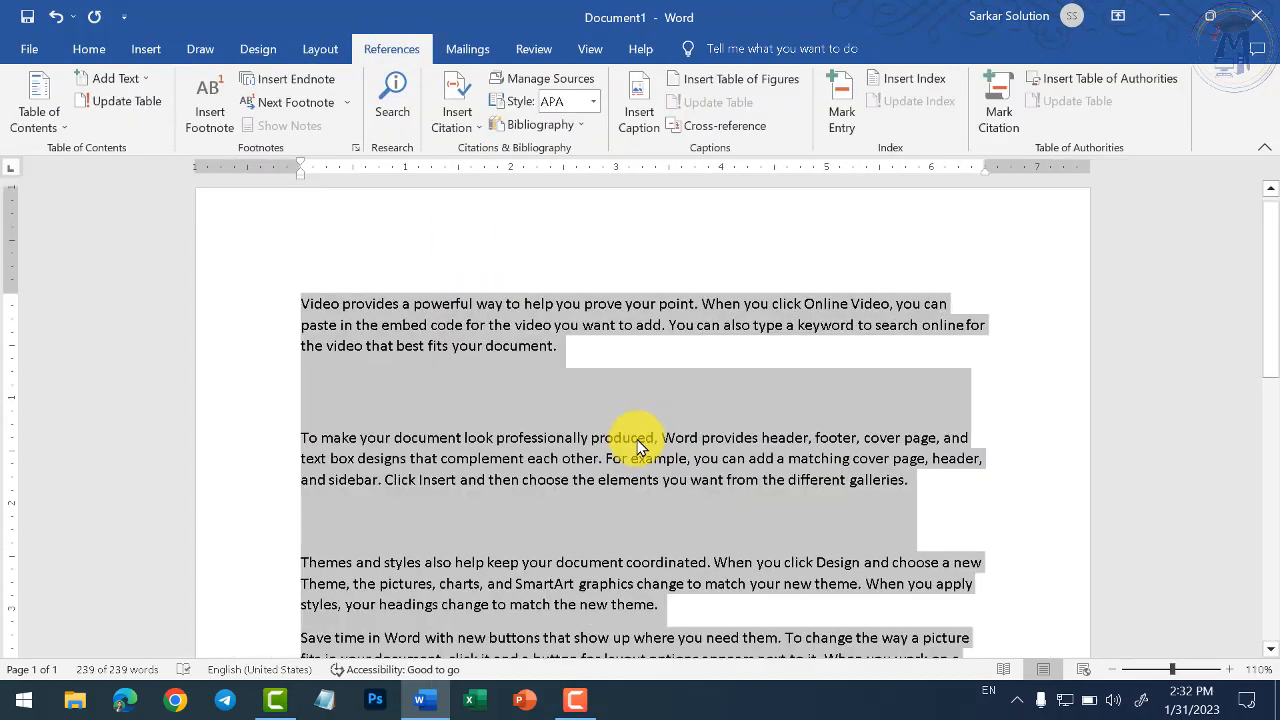
{"action": "key", "text": "ctrl+shift+period"}
{"action": "key", "text": "ctrl+shift+period"}
{"action": "key", "text": "ctrl+shift+period"}
{"action": "left_click", "coordinate": [545, 460]}
{"action": "scroll", "coordinate": [568, 442], "scroll_direction": "down", "scroll_amount": 1}
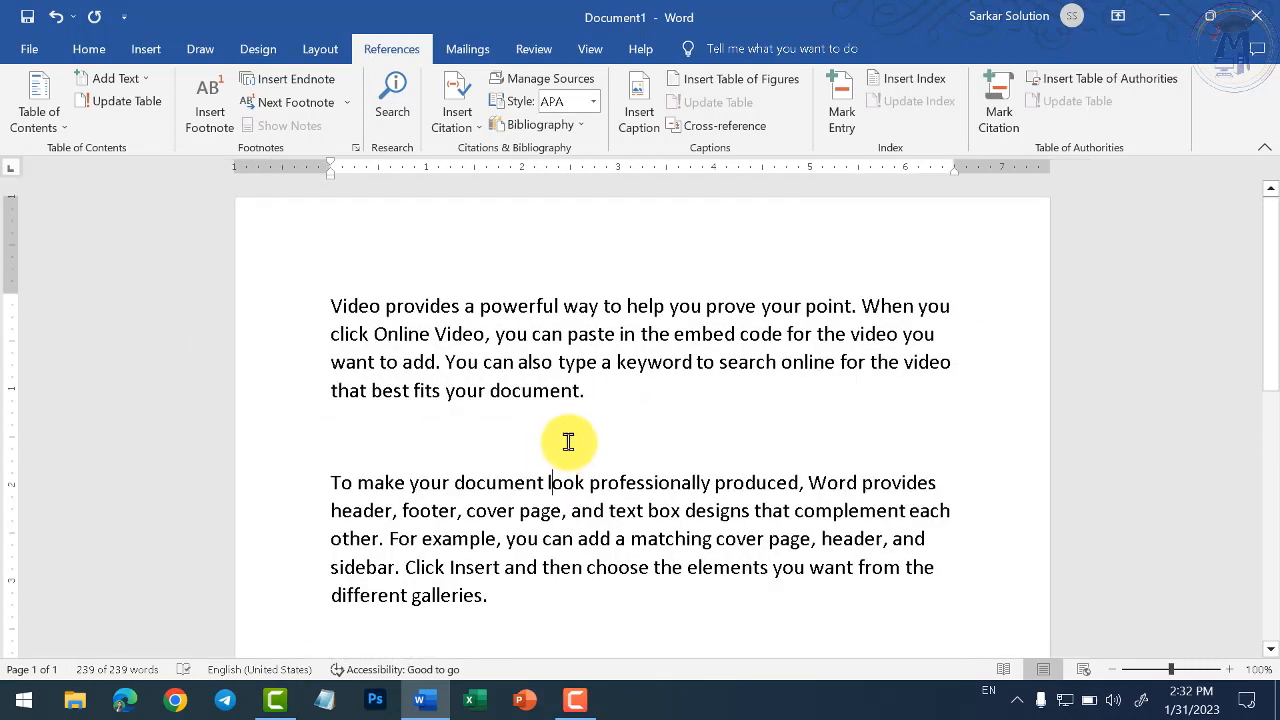
{"action": "scroll", "coordinate": [568, 442], "scroll_direction": "down", "scroll_amount": 1}
{"action": "scroll", "coordinate": [594, 434], "scroll_direction": "up", "scroll_amount": 1}
{"action": "scroll", "coordinate": [480, 537], "scroll_direction": "up", "scroll_amount": 1}
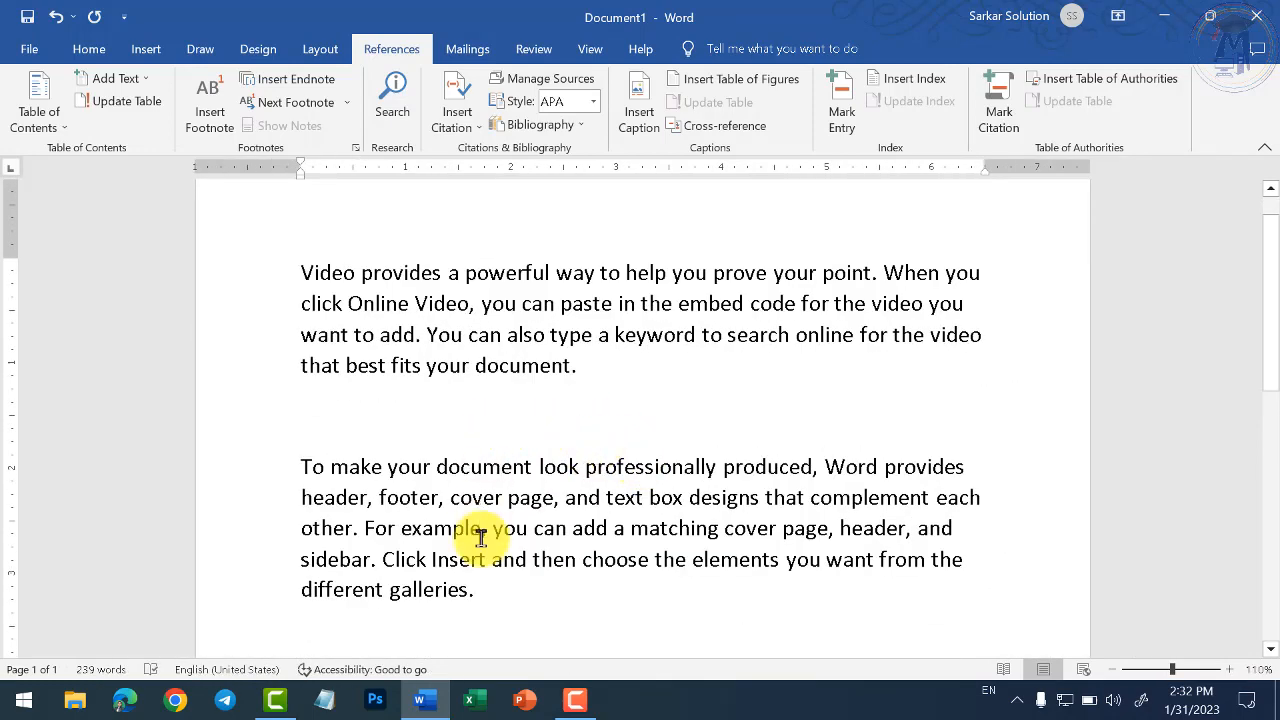
Set the paragraph spacing before and after to 0 pt for the whole text
{"action": "key", "text": "ctrl+a"}
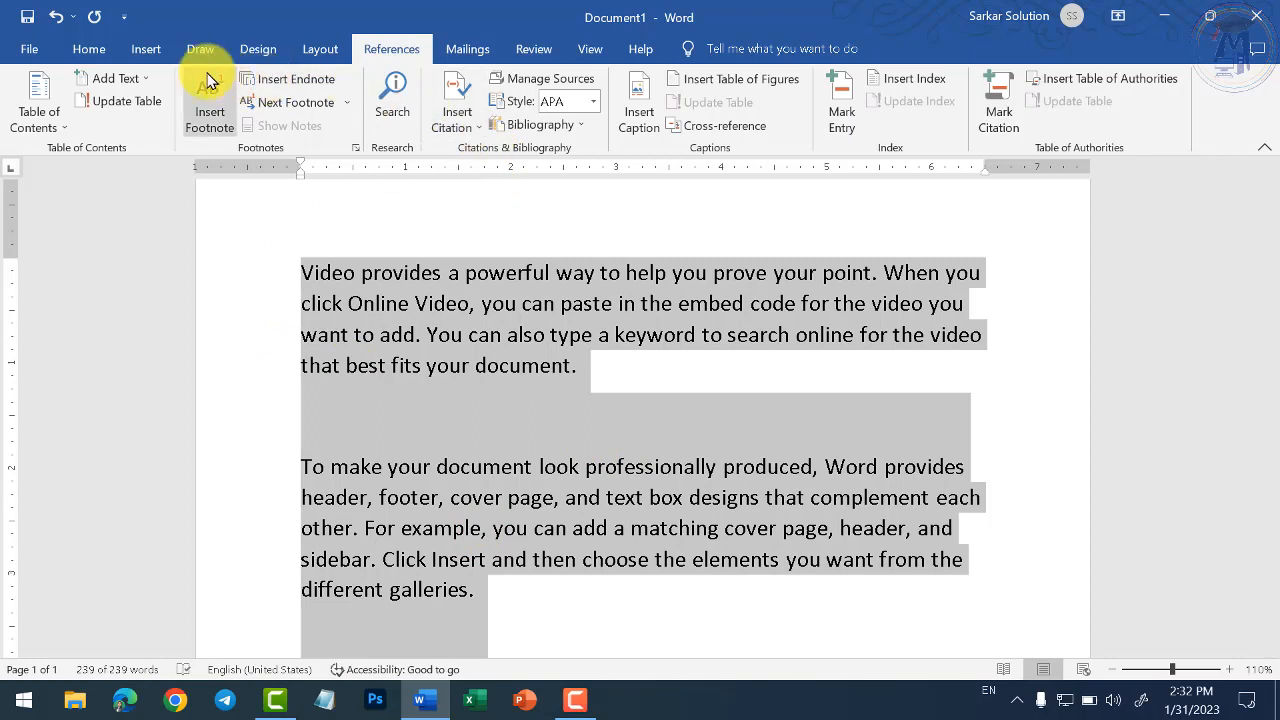
{"action": "left_click", "coordinate": [315, 49]}
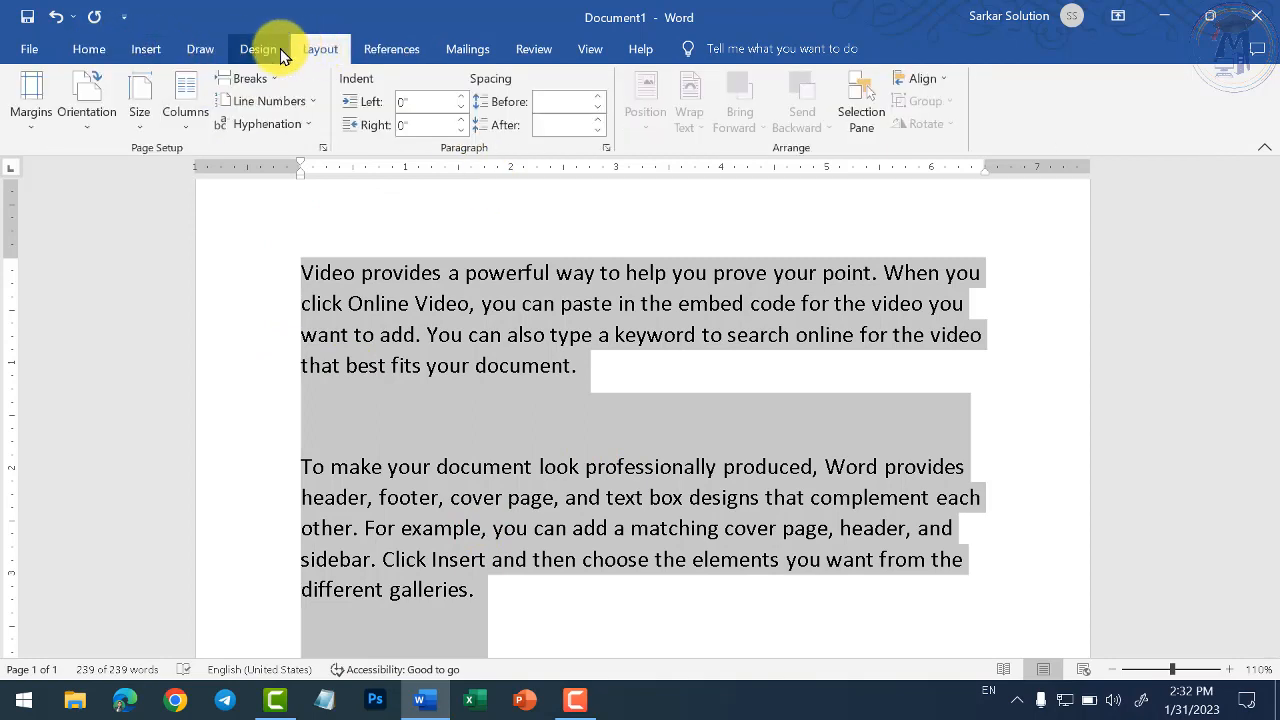
{"action": "left_click", "coordinate": [280, 48]}
{"action": "left_click", "coordinate": [323, 53]}
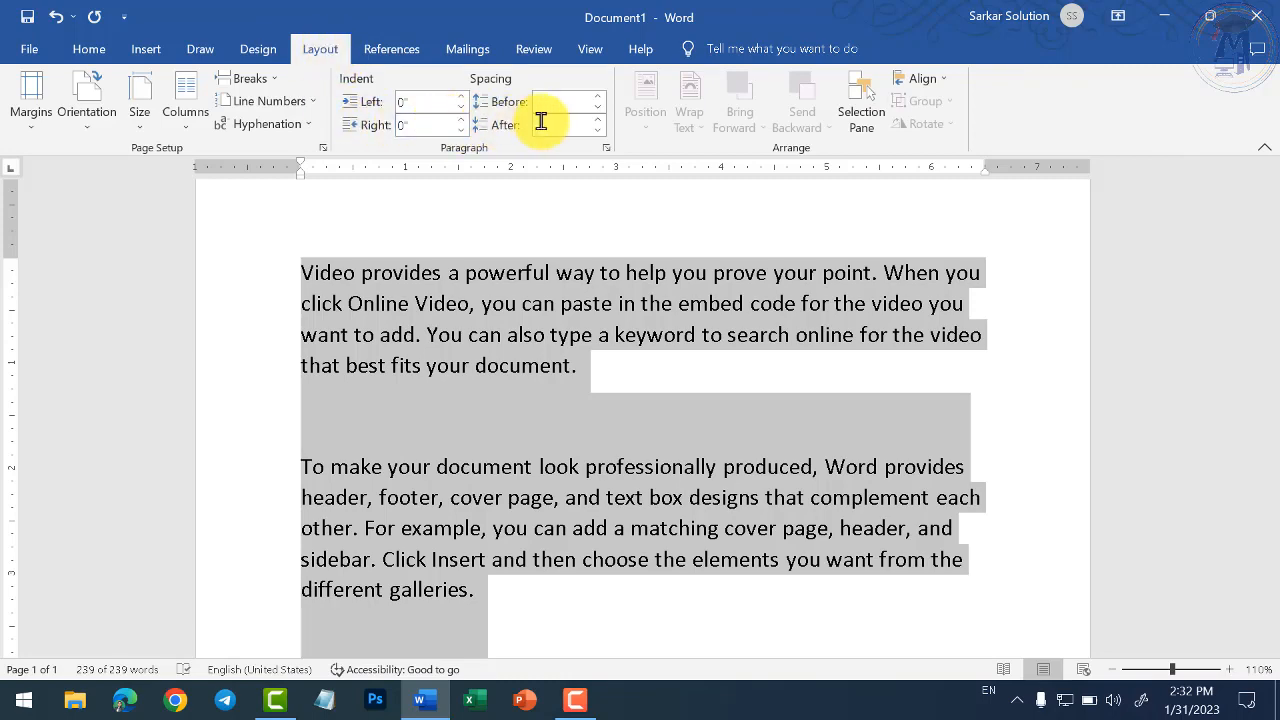
{"action": "left_click", "coordinate": [598, 129]}
{"action": "left_click", "coordinate": [598, 109]}
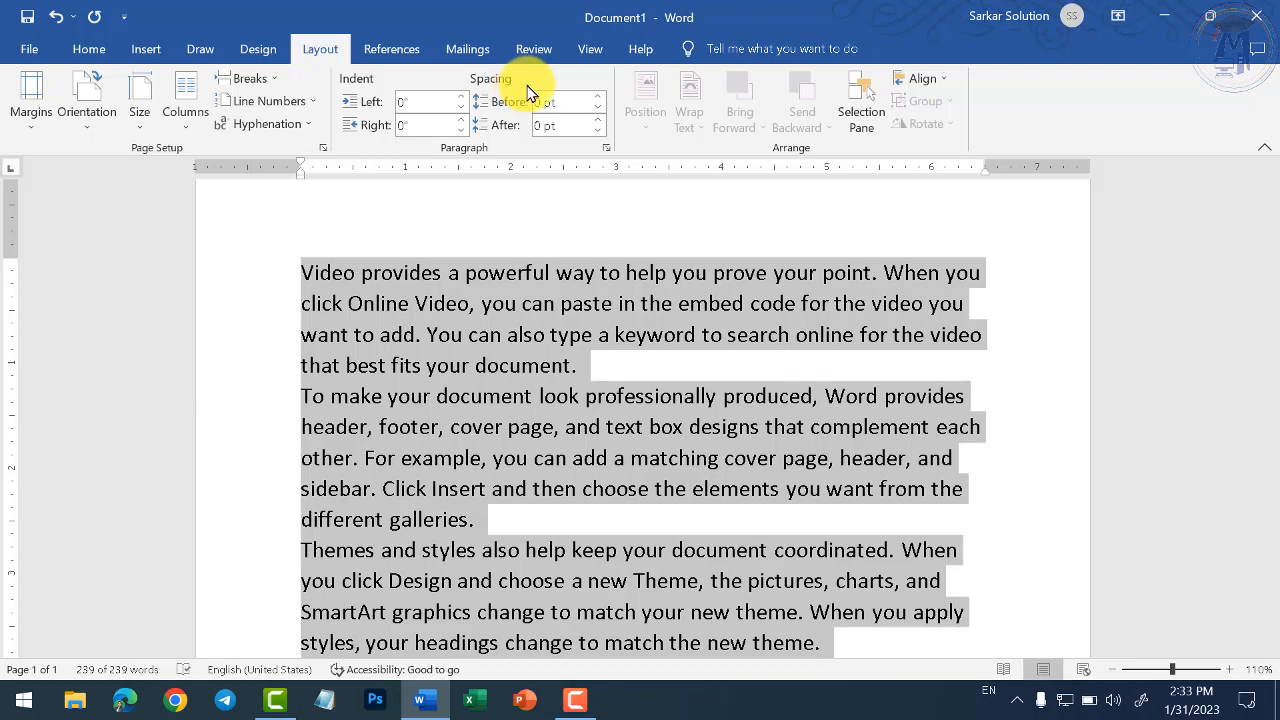
{"action": "left_click", "coordinate": [610, 320]}
Add an empty line after the second paragraph, which ends with "different galleries."
{"action": "left_click", "coordinate": [396, 58]}
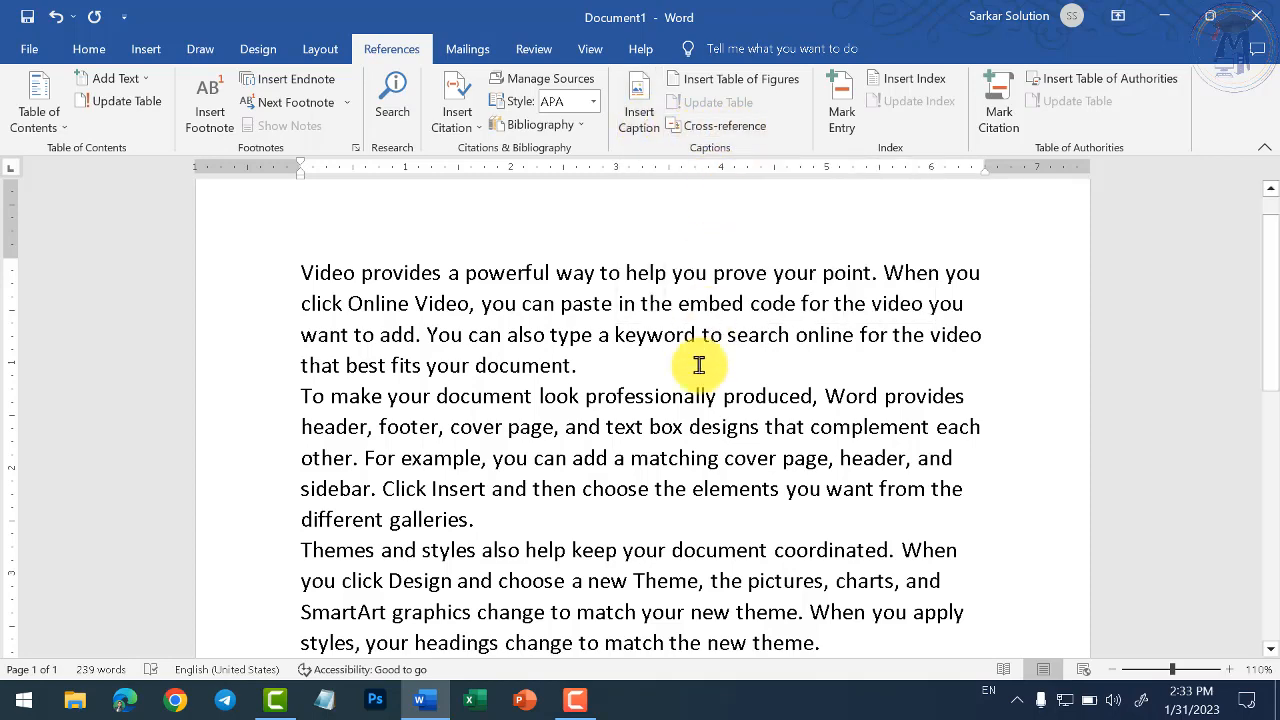
{"action": "left_click", "coordinate": [586, 506]}
{"action": "key", "text": "Return"}
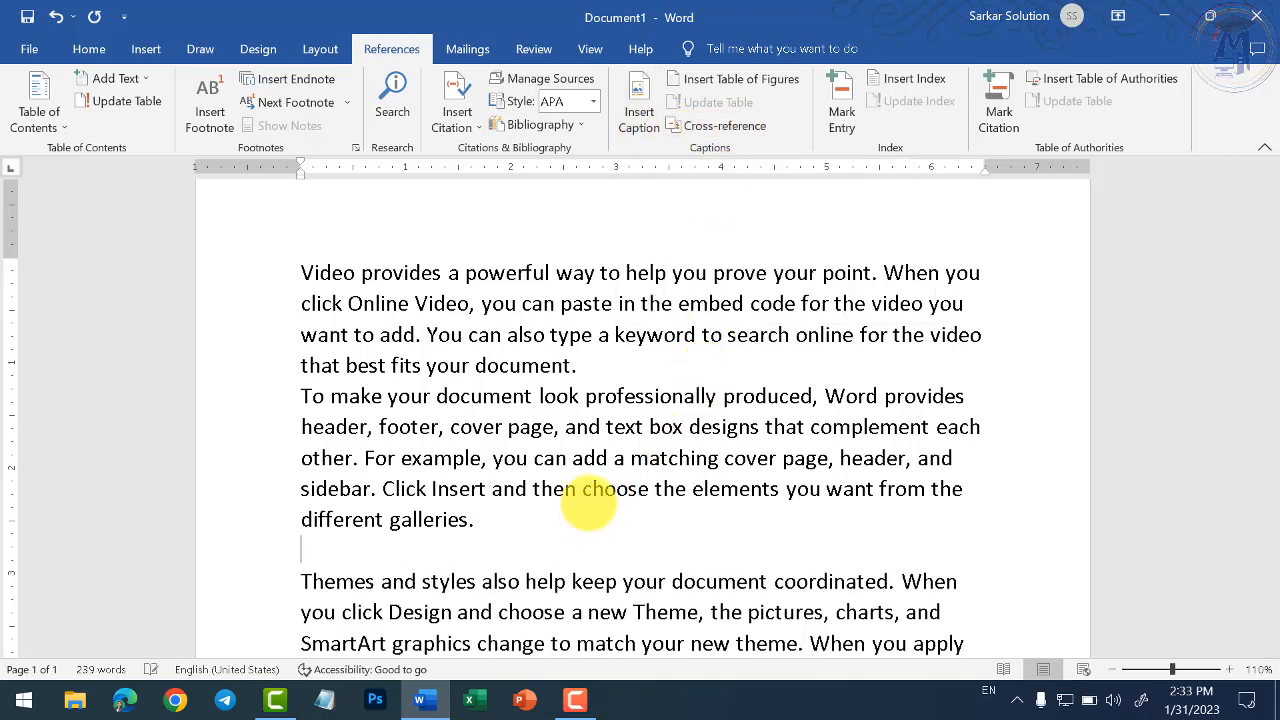
{"action": "scroll", "coordinate": [610, 486], "scroll_direction": "down", "scroll_amount": 2}
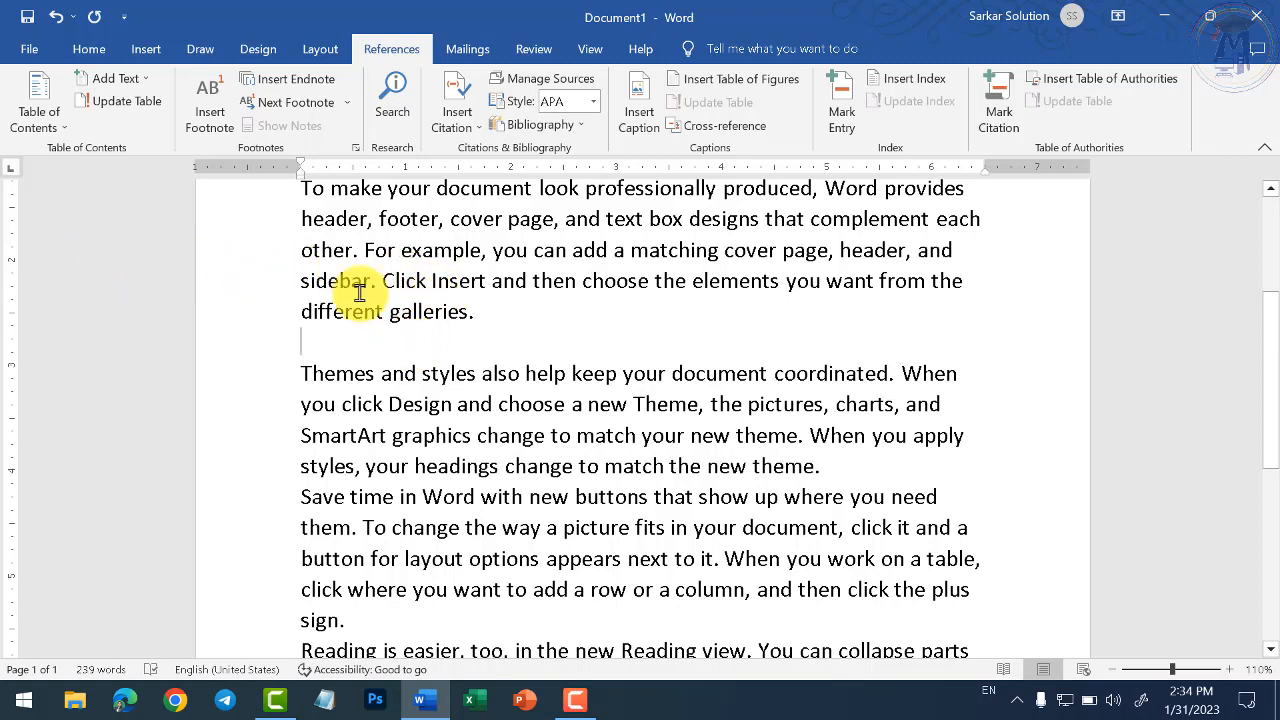
Draw a rectangle about 1.52" high and 2.04" wide over the "Themes and styles" paragraph
{"action": "left_click", "coordinate": [146, 49]}
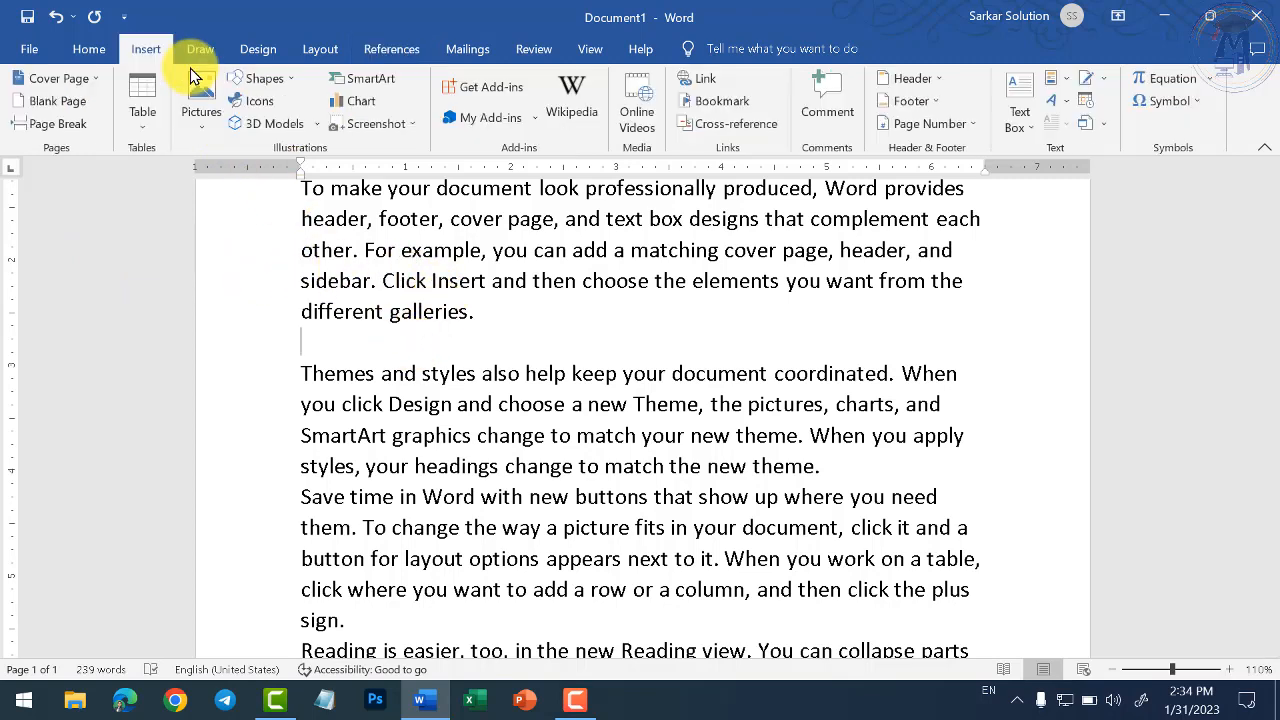
{"action": "left_click", "coordinate": [275, 79]}
{"action": "left_click", "coordinate": [297, 126]}
{"action": "left_click_drag", "start_coordinate": [386, 325], "coordinate": [602, 487]}
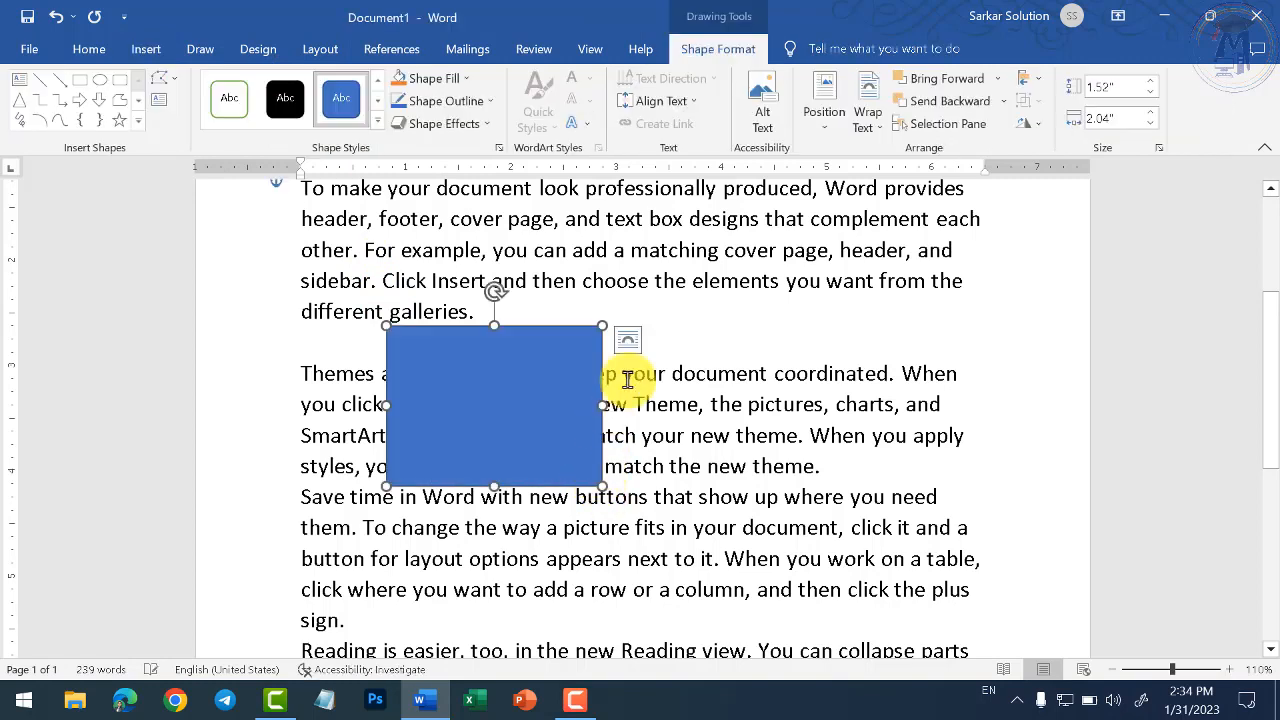
Give the rectangle square text wrapping and move it to the left margin beside the "Themes and styles" paragraph
{"action": "left_click", "coordinate": [824, 115]}
{"action": "left_click", "coordinate": [866, 118]}
{"action": "left_click", "coordinate": [914, 178]}
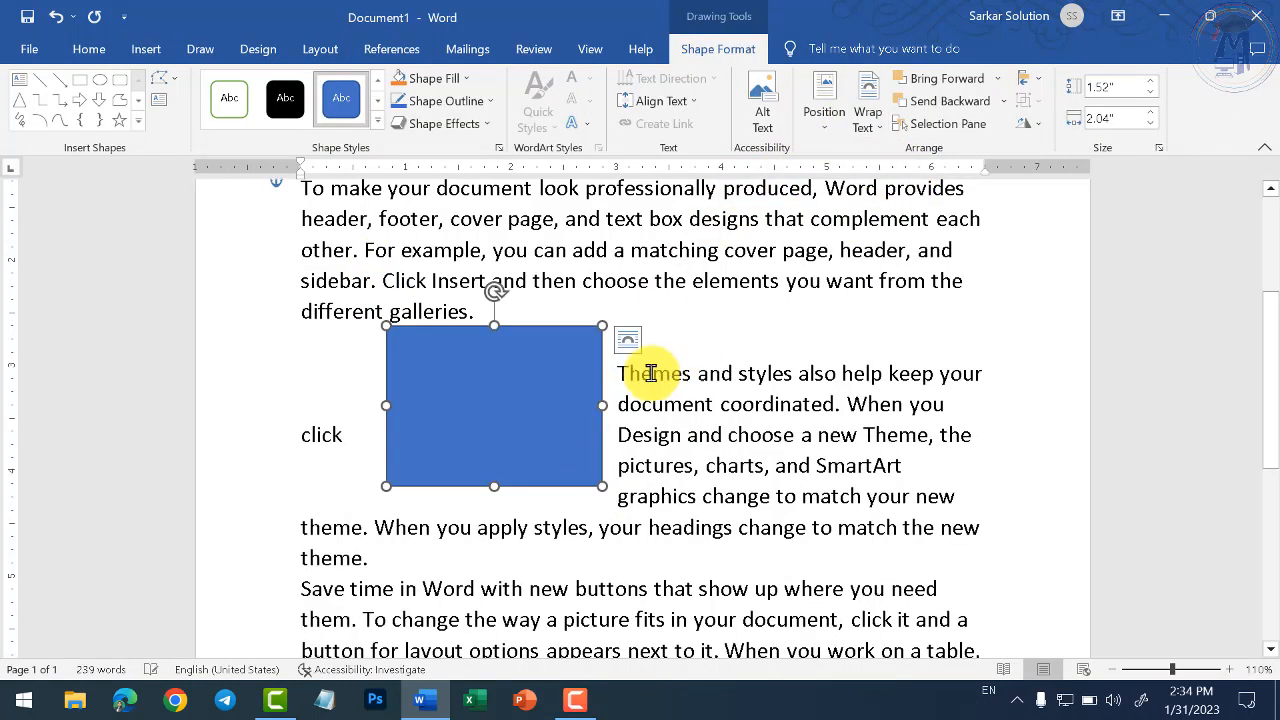
{"action": "left_click_drag", "start_coordinate": [523, 351], "coordinate": [441, 375]}
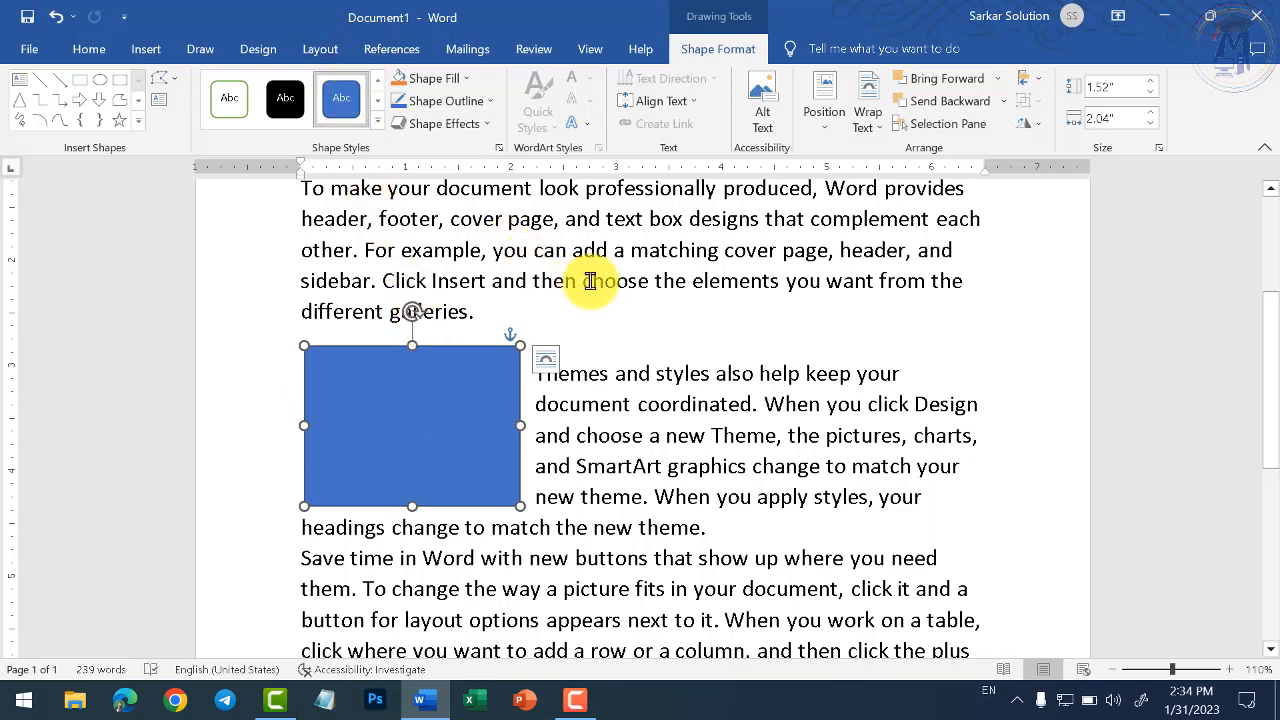
Draw an oval about 1.55" high and 2" wide to the right of the rectangle, with square text wrapping
{"action": "left_click", "coordinate": [100, 79]}
{"action": "mouse_move", "coordinate": [586, 342]}
{"action": "left_mouse_down"}
{"action": "mouse_move", "coordinate": [610, 390]}
{"action": "mouse_move", "coordinate": [797, 506]}
{"action": "left_mouse_up"}
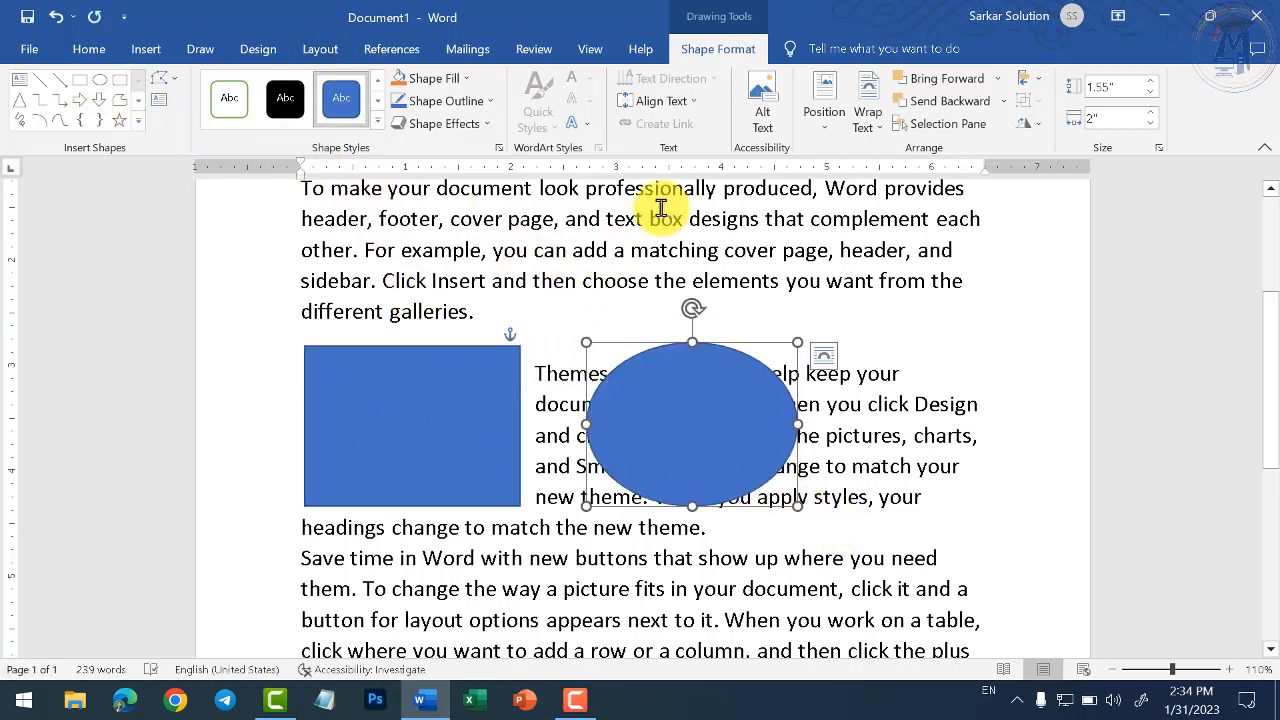
{"action": "left_click", "coordinate": [868, 116]}
{"action": "left_click", "coordinate": [897, 177]}
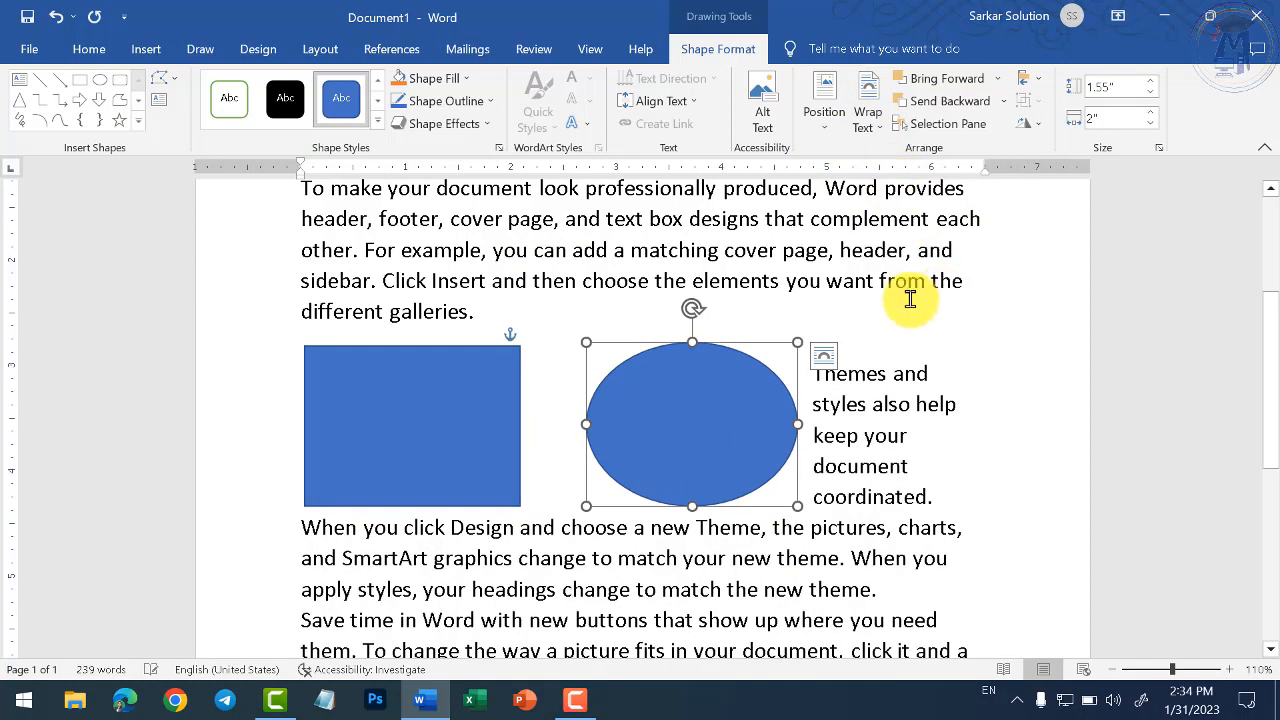
Move the oval slightly left, closer to the rectangle
{"action": "left_click", "coordinate": [850, 408]}
{"action": "left_click", "coordinate": [750, 410]}
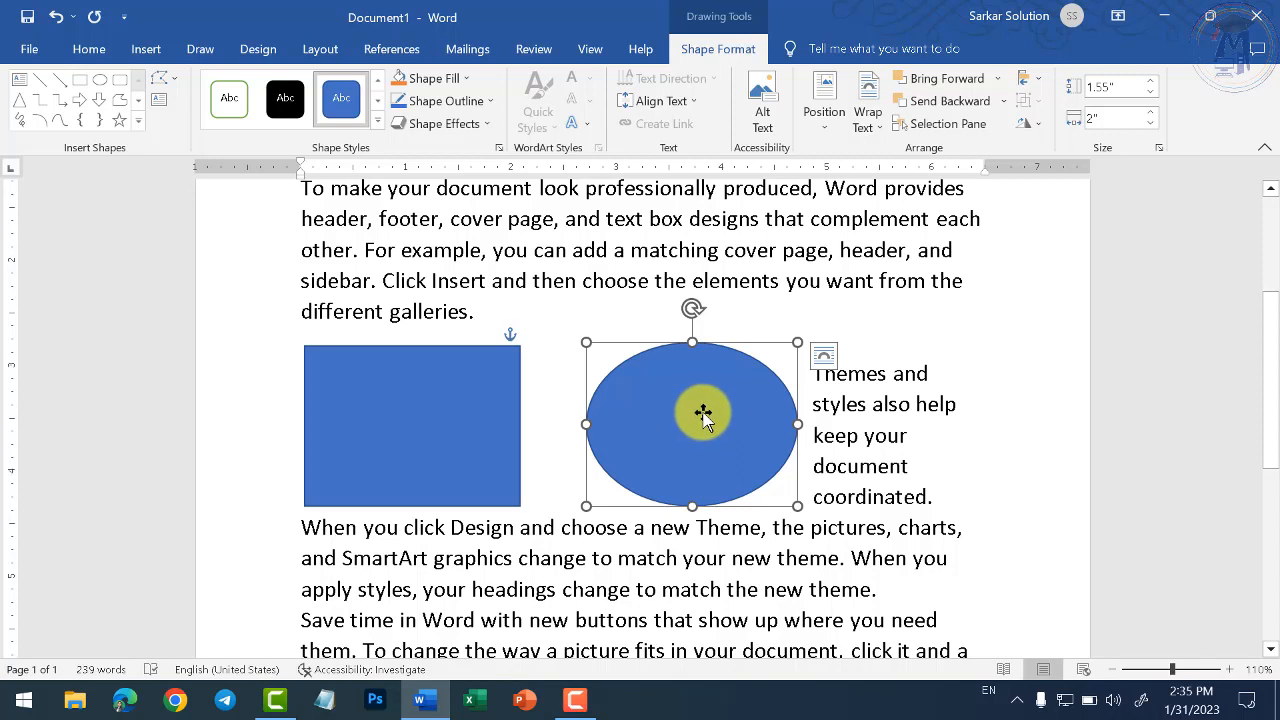
{"action": "left_click", "coordinate": [410, 50]}
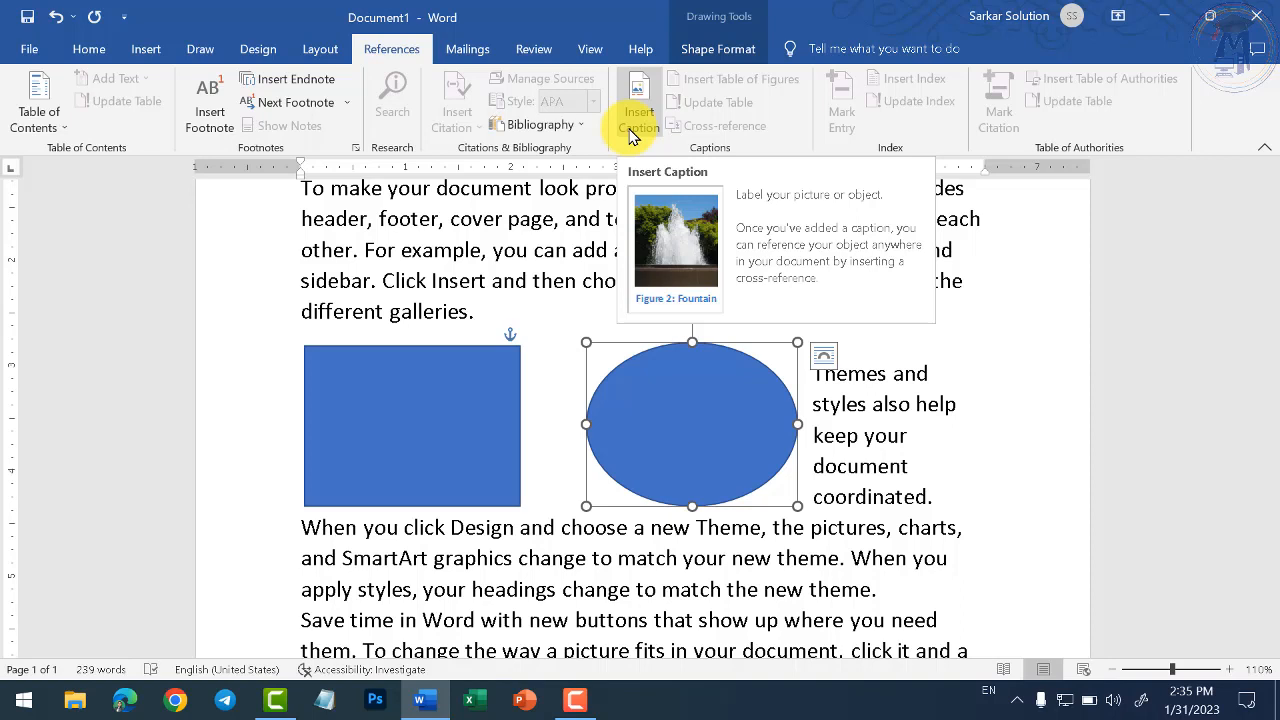
{"action": "left_click_drag", "start_coordinate": [734, 434], "coordinate": [701, 429]}
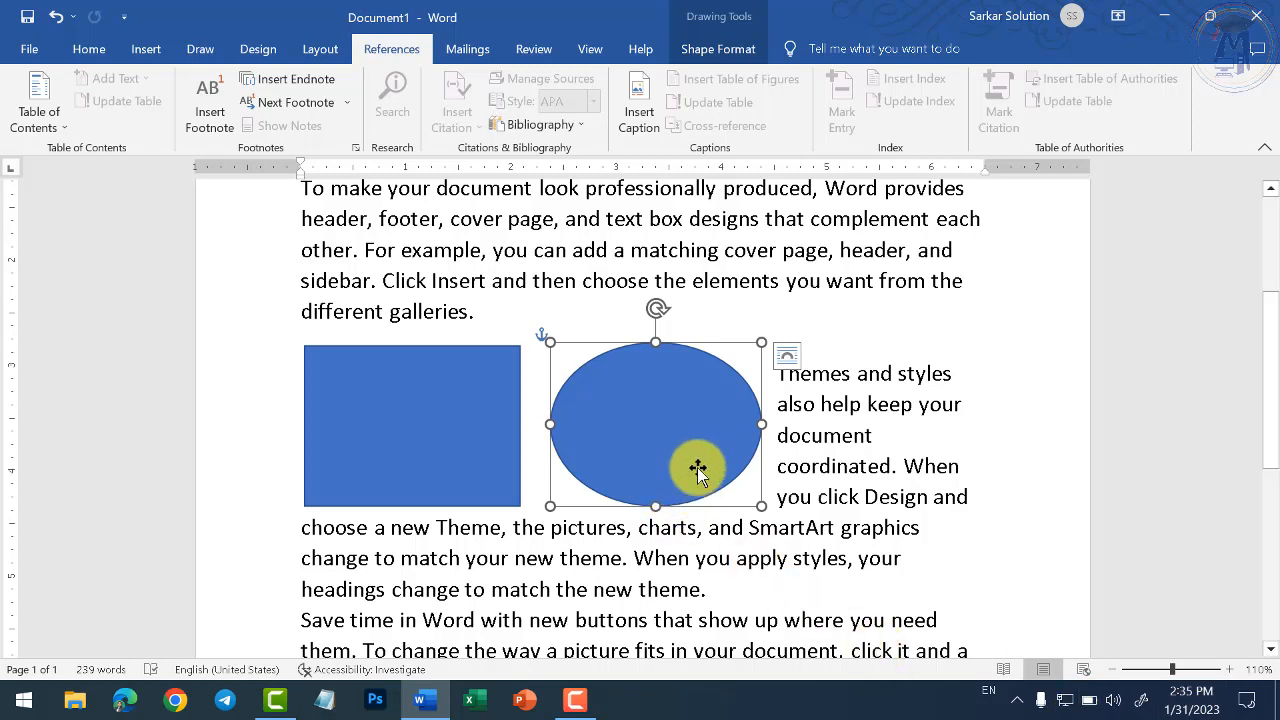
Create a new blank document
{"action": "scroll", "coordinate": [640, 400], "scroll_direction": "up", "scroll_amount": 3}
{"action": "scroll", "coordinate": [630, 390], "scroll_direction": "down", "scroll_amount": 7}
{"action": "left_click", "coordinate": [636, 384]}
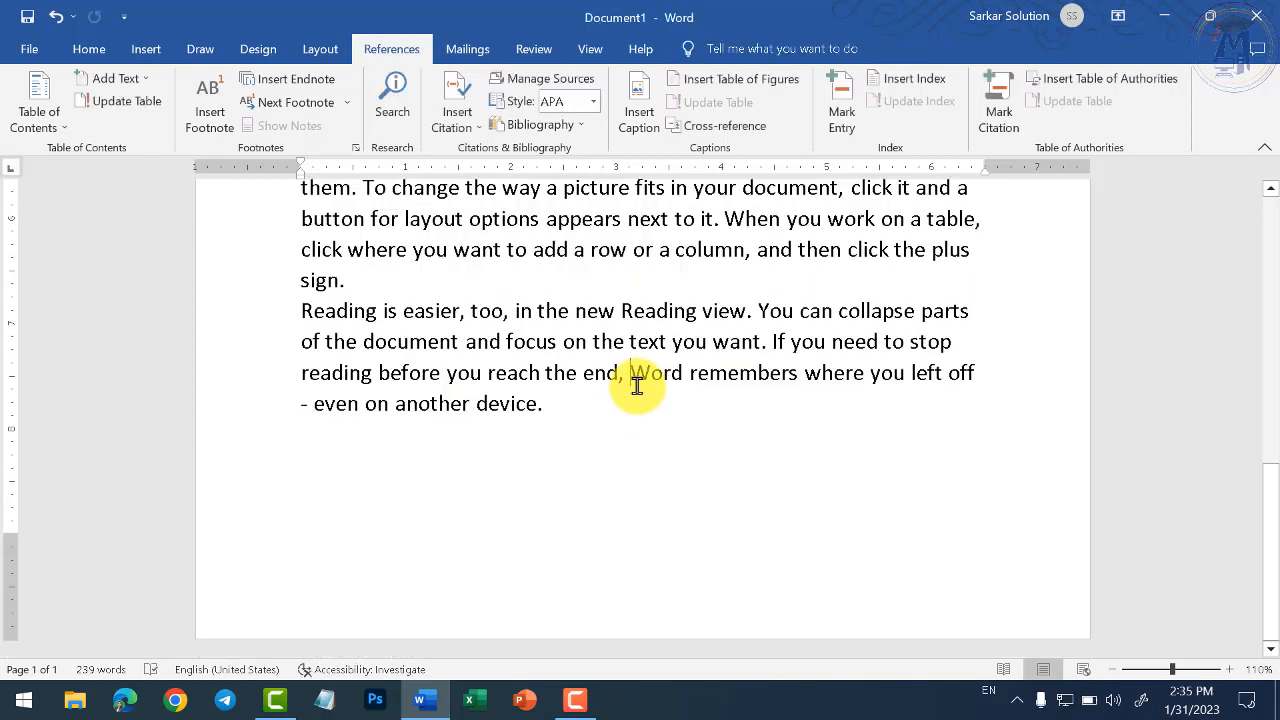
{"action": "key", "text": "ctrl+n"}
{"action": "type", "text": "=ra"}
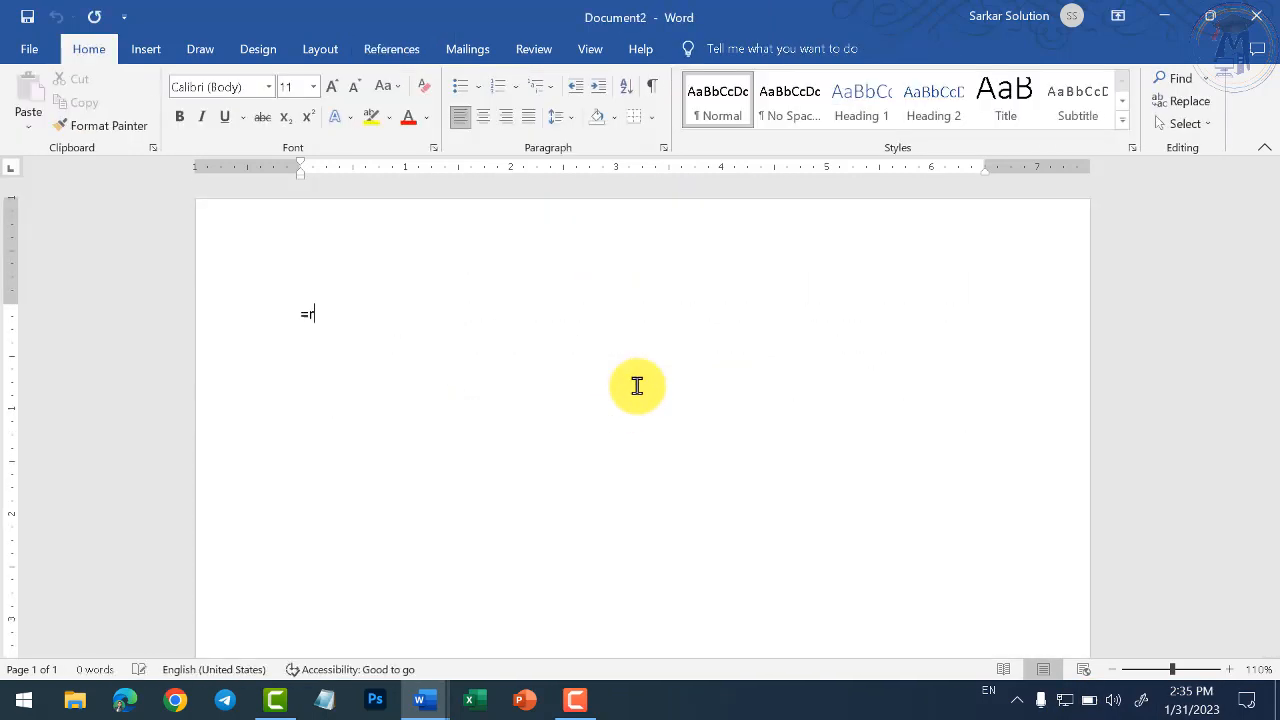
{"action": "key", "text": "BackSpace"}
{"action": "key", "text": "BackSpace"}
{"action": "key", "text": "BackSpace"}
Set the font size to 20 and enter the text "Course" in the new document
{"action": "scroll", "coordinate": [700, 520], "scroll_direction": "up", "scroll_amount": 4}
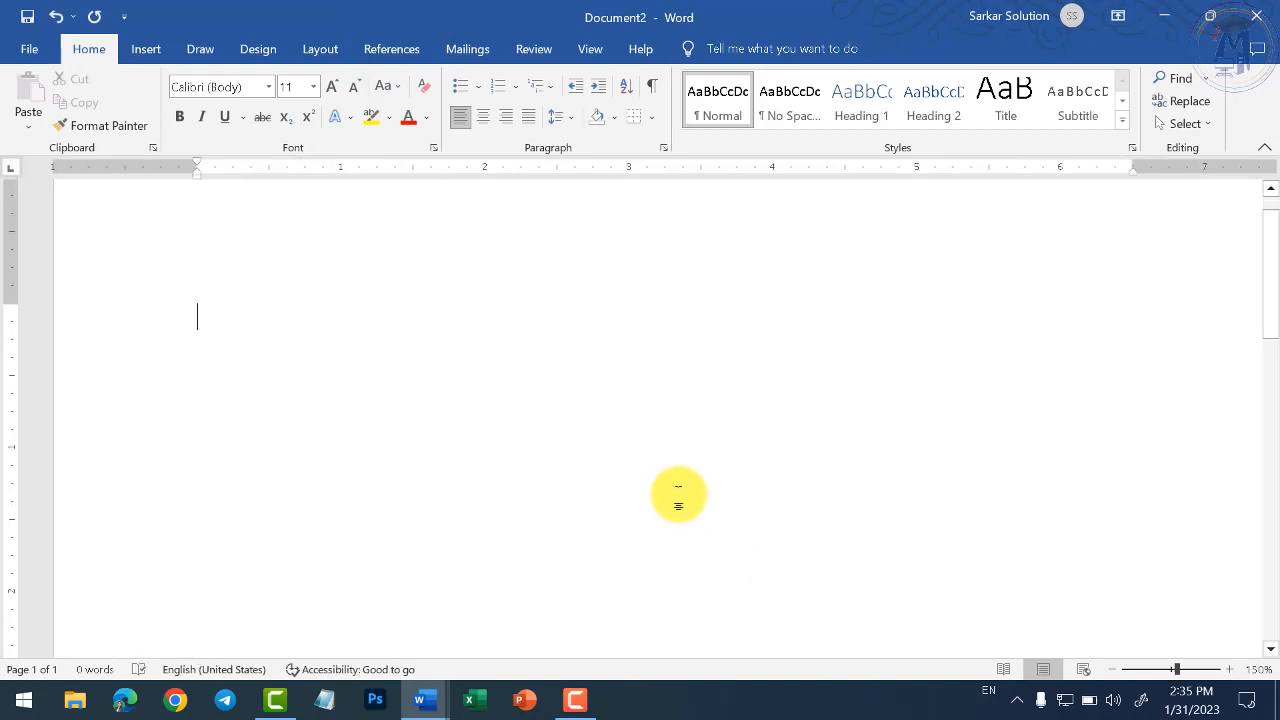
{"action": "key", "text": "ctrl+shift+period"}
{"action": "key", "text": "ctrl+shift+period"}
{"action": "key", "text": "ctrl+shift+period"}
{"action": "key", "text": "ctrl+shift+period"}
{"action": "type", "text": "Course"}
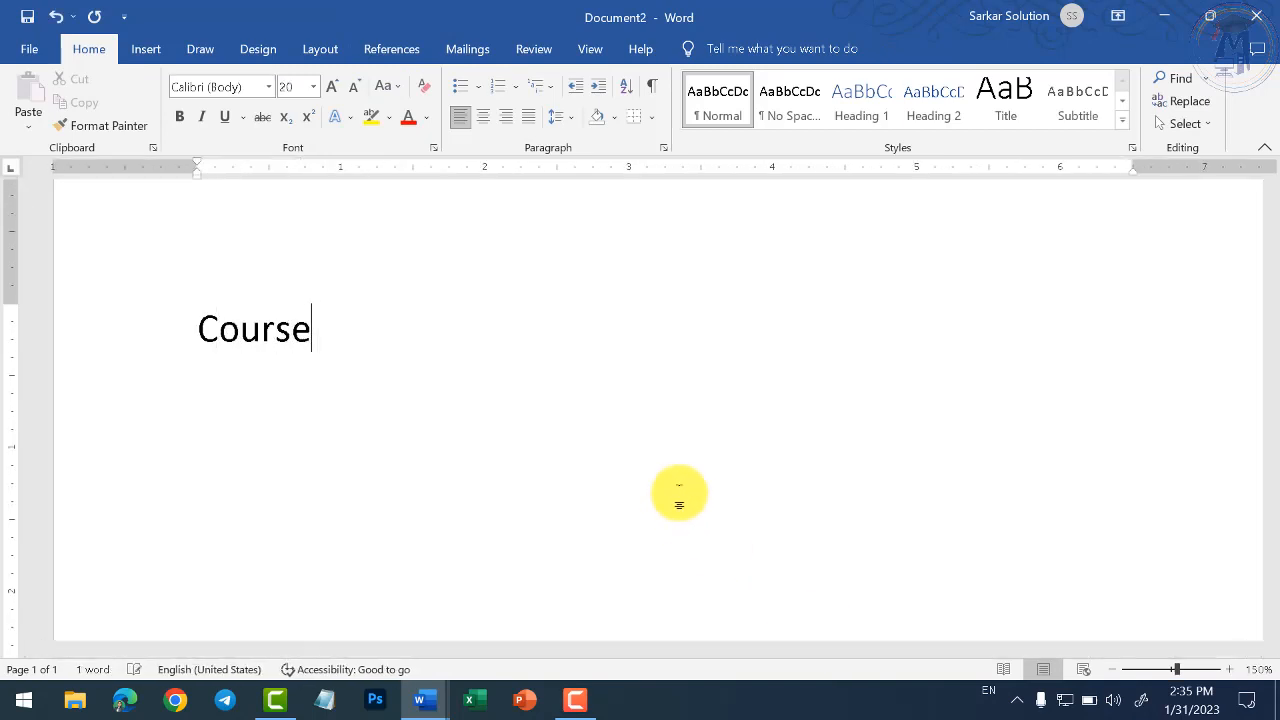
Insert a line above "Course" and enter "Computer Education" on it
{"action": "key", "text": "Home"}
{"action": "key", "text": "Return"}
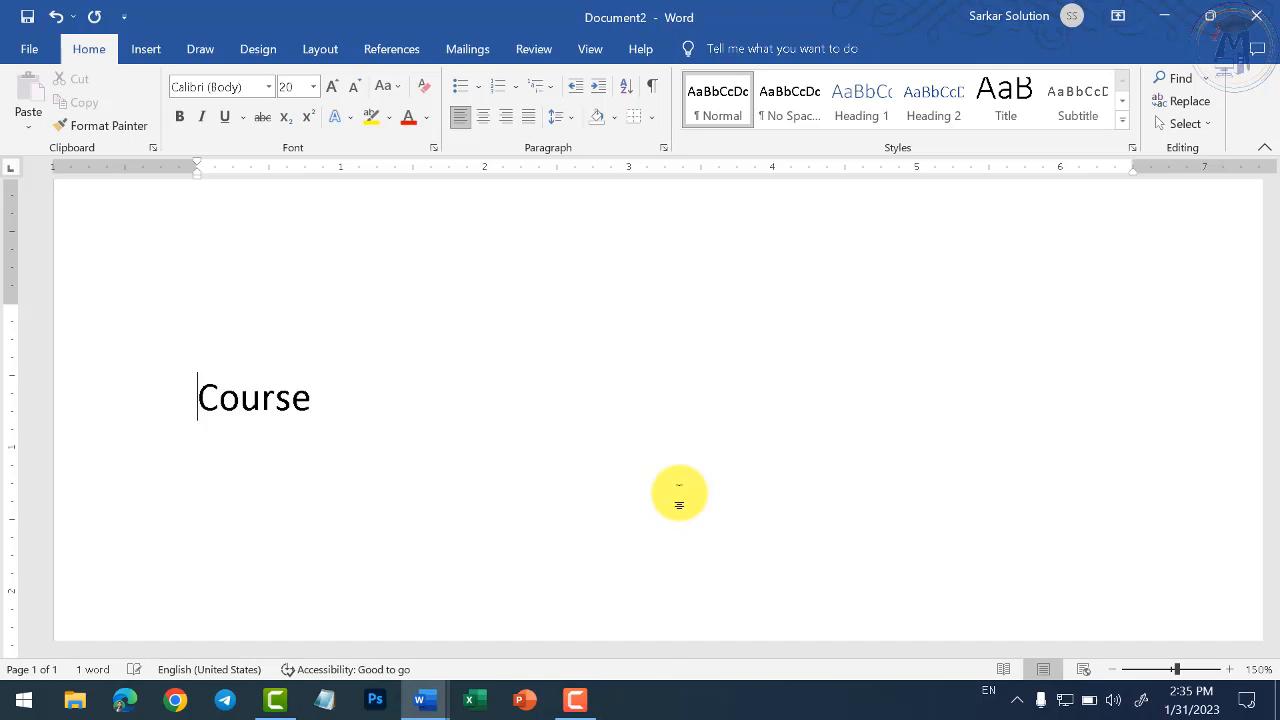
{"action": "type", "text": "Computer"}
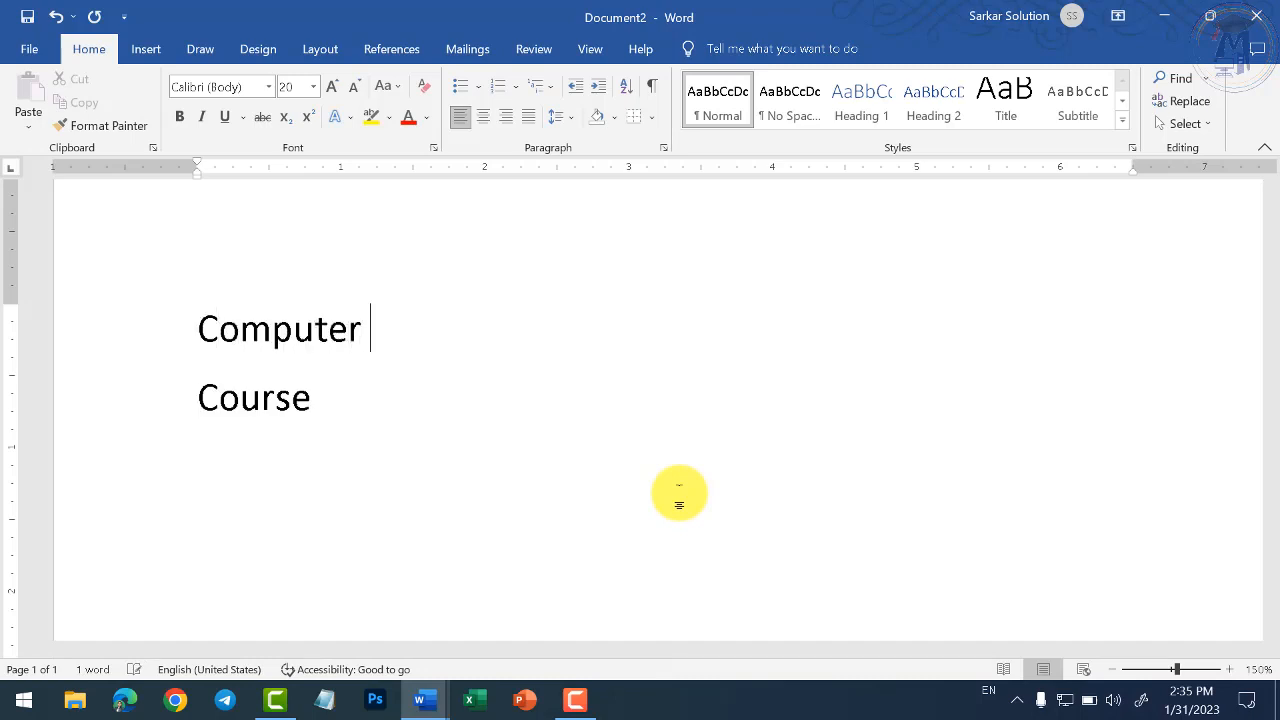
{"action": "key", "text": "BackSpace"}
{"action": "type", "text": "Education"}
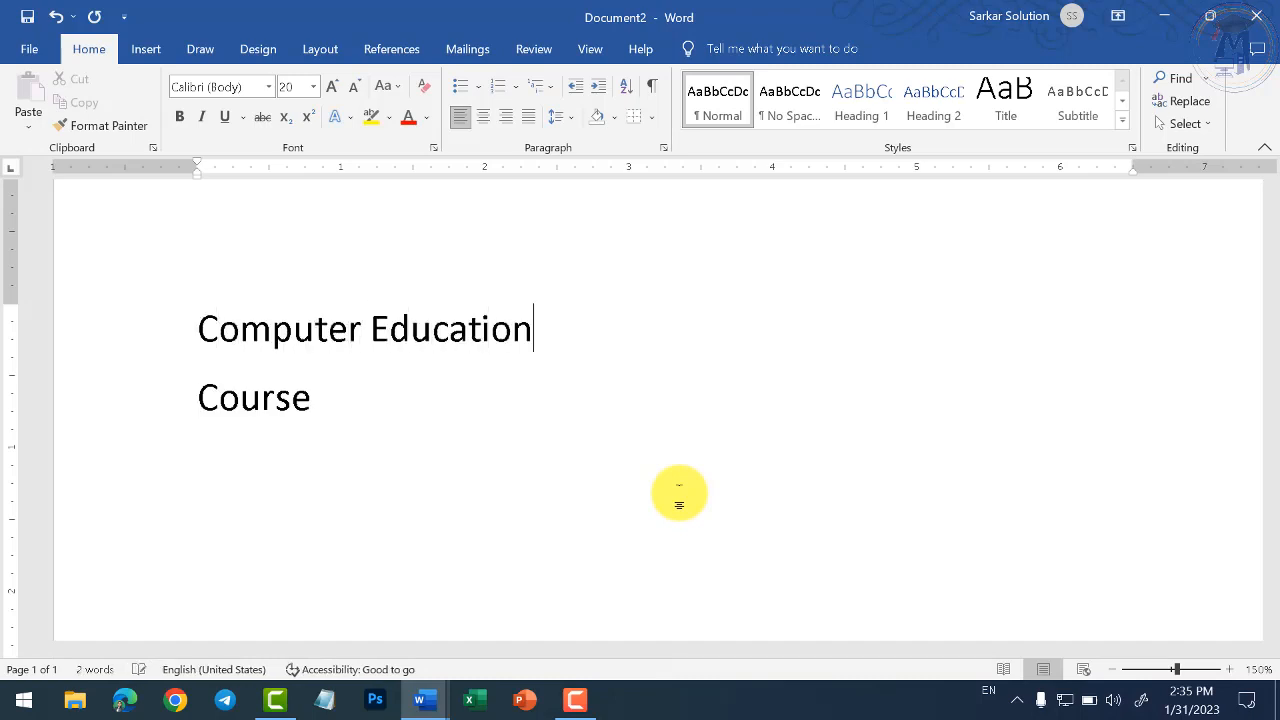
Add the lines "DCA", "PGDCA", "BCA" and "CPCT" below "Course"
{"action": "key", "text": "Down"}
{"action": "key", "text": "Return"}
{"action": "type", "text": "DCA"}
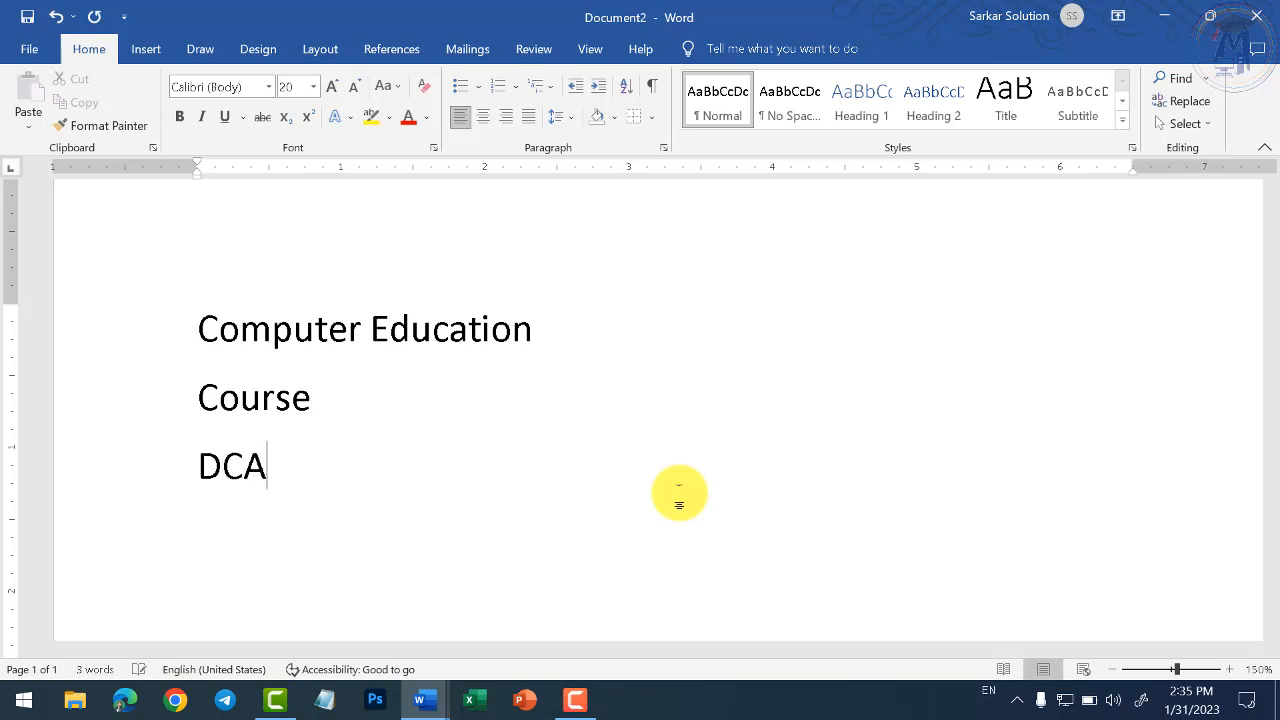
{"action": "key", "text": "Return"}
{"action": "type", "text": "PGDCA"}
{"action": "key", "text": "Return"}
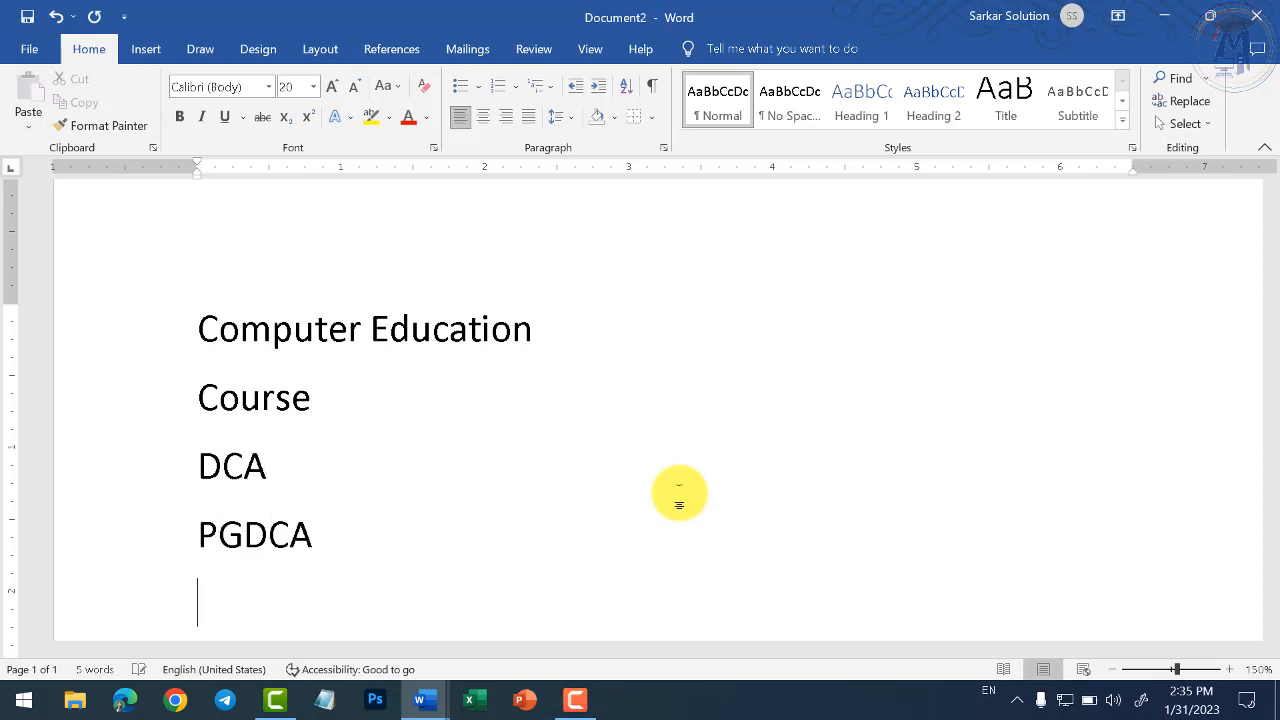
{"action": "type", "text": "BCA"}
{"action": "key", "text": "Return"}
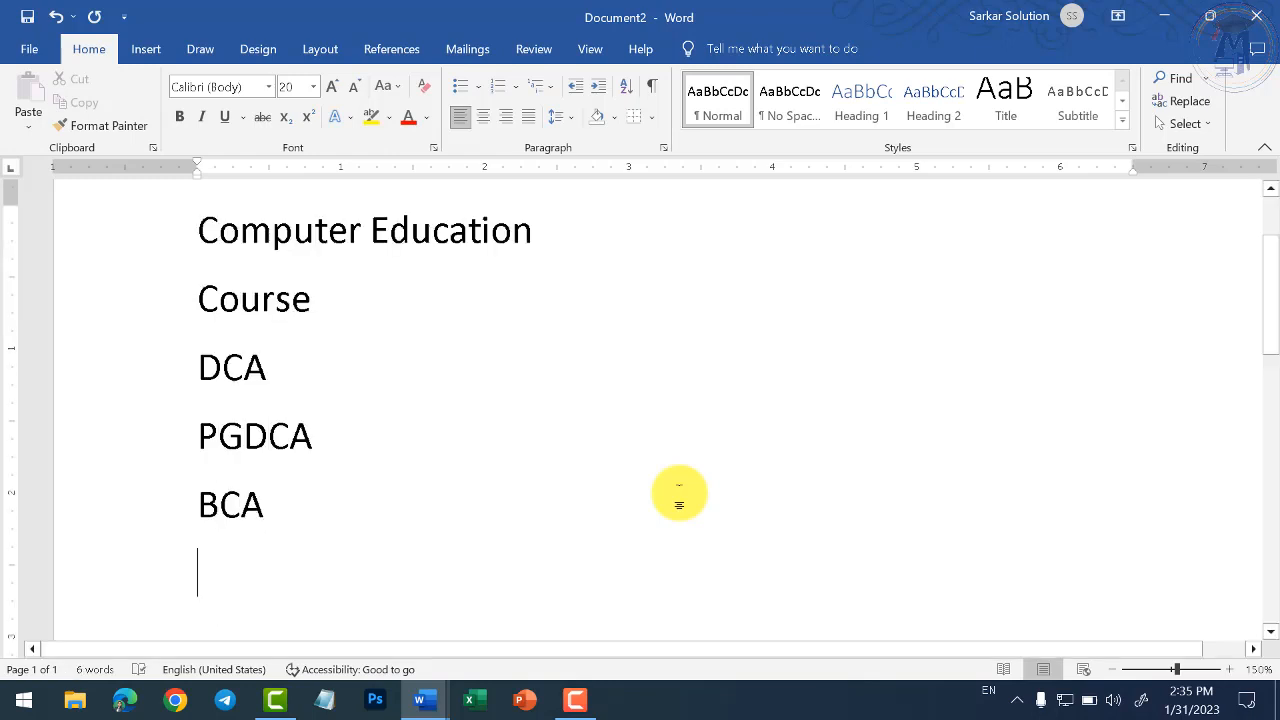
{"action": "type", "text": "CPCT"}
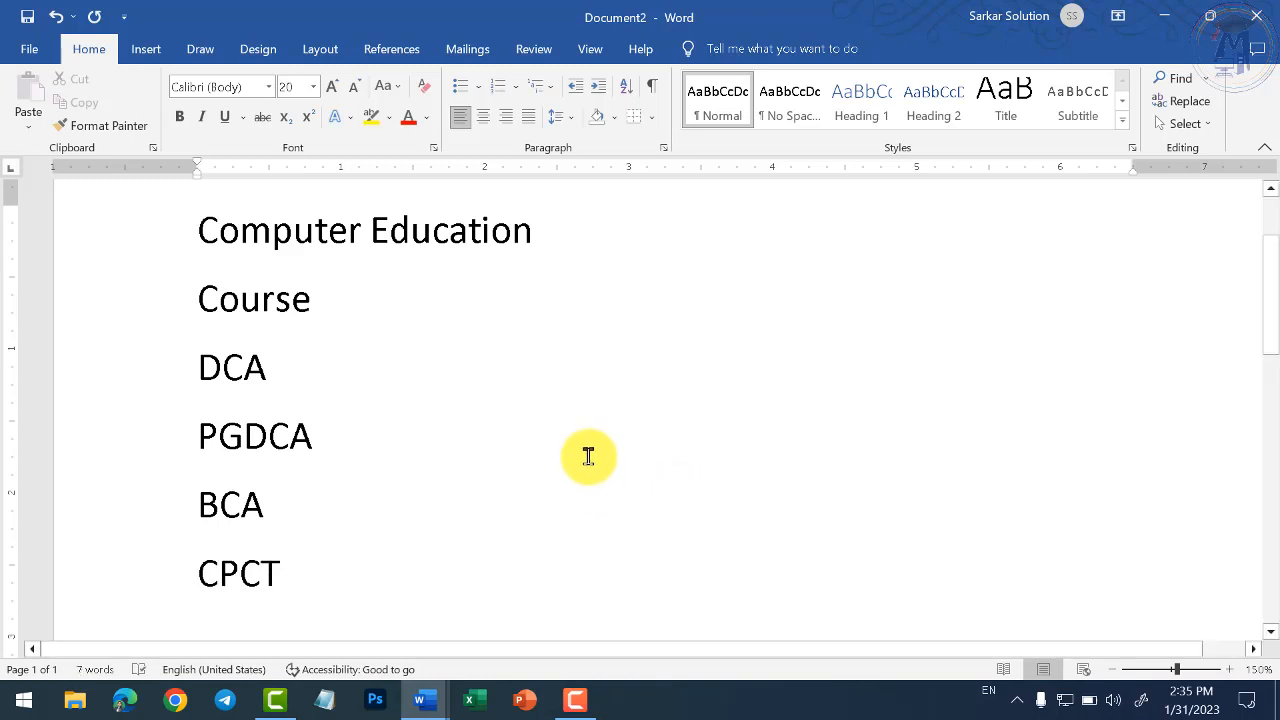
{"action": "scroll", "coordinate": [361, 391], "scroll_direction": "down", "scroll_amount": 2}
{"action": "scroll", "coordinate": [361, 391], "scroll_direction": "down", "scroll_amount": 2}
{"action": "scroll", "coordinate": [363, 366], "scroll_direction": "down", "scroll_amount": 3}
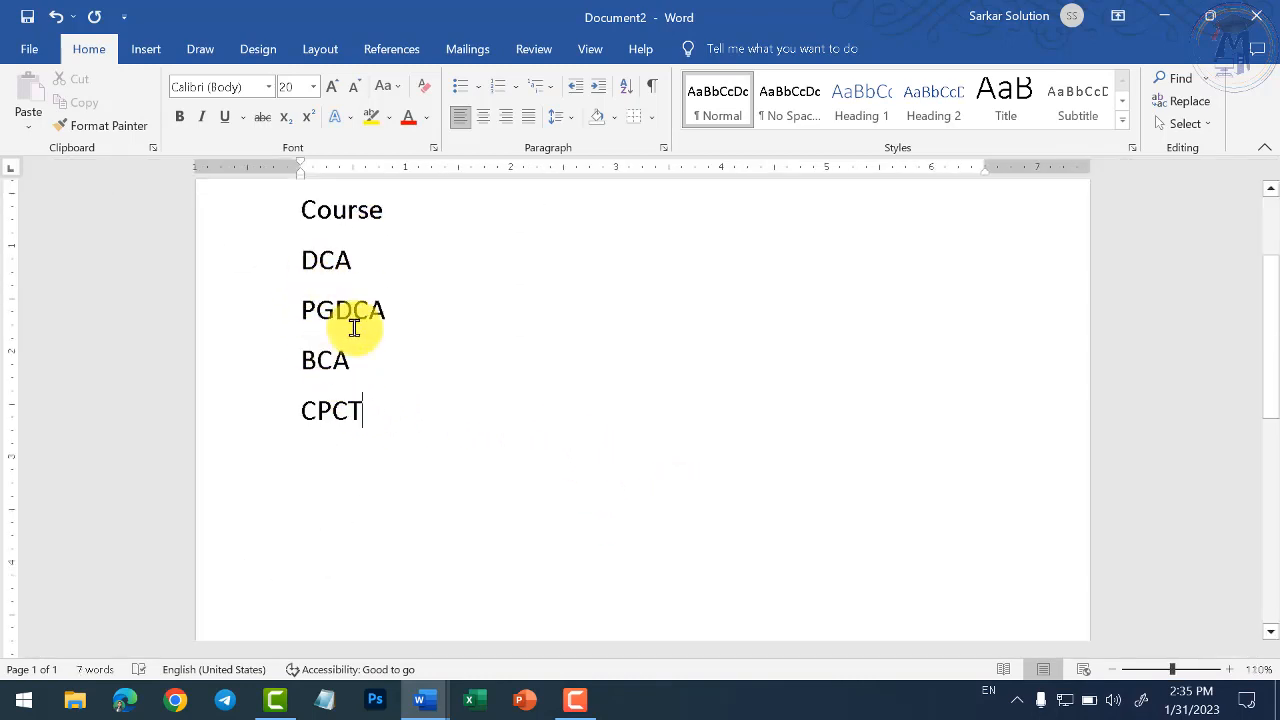
{"action": "left_click_drag", "start_coordinate": [301, 258], "coordinate": [409, 421]}
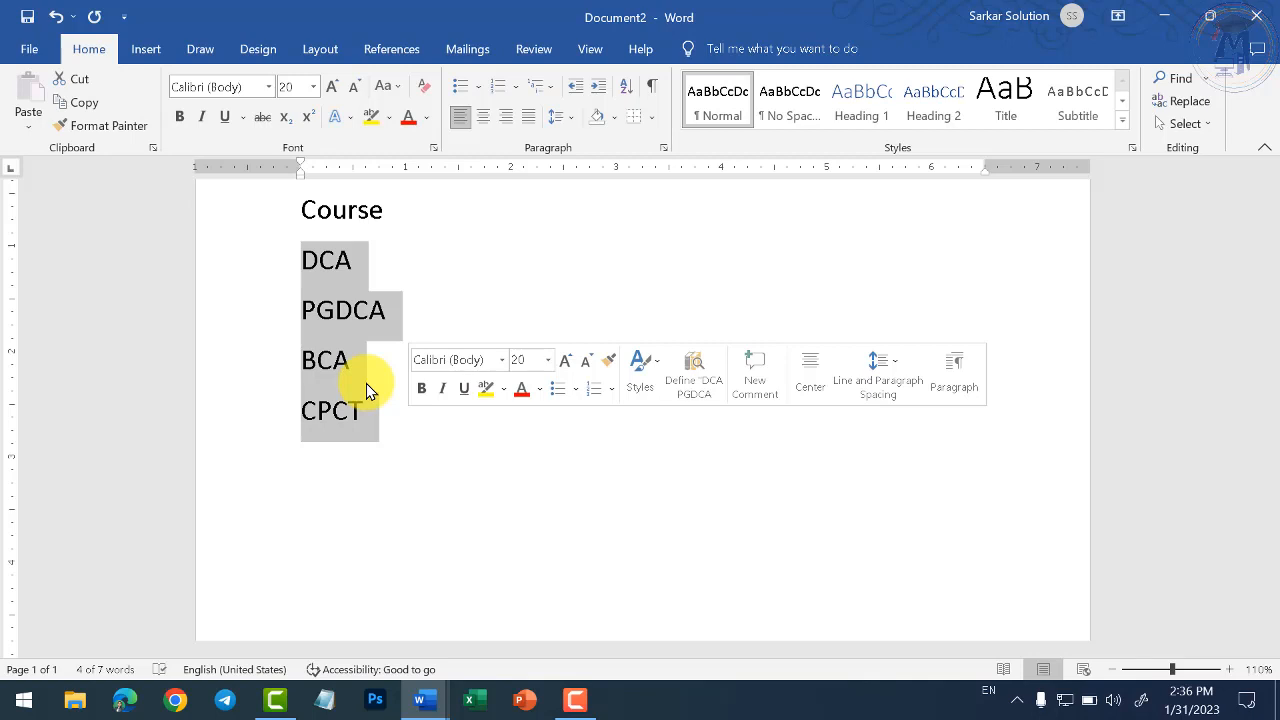
{"action": "left_click", "coordinate": [318, 268]}
{"action": "left_click_drag", "start_coordinate": [307, 257], "coordinate": [361, 257]}
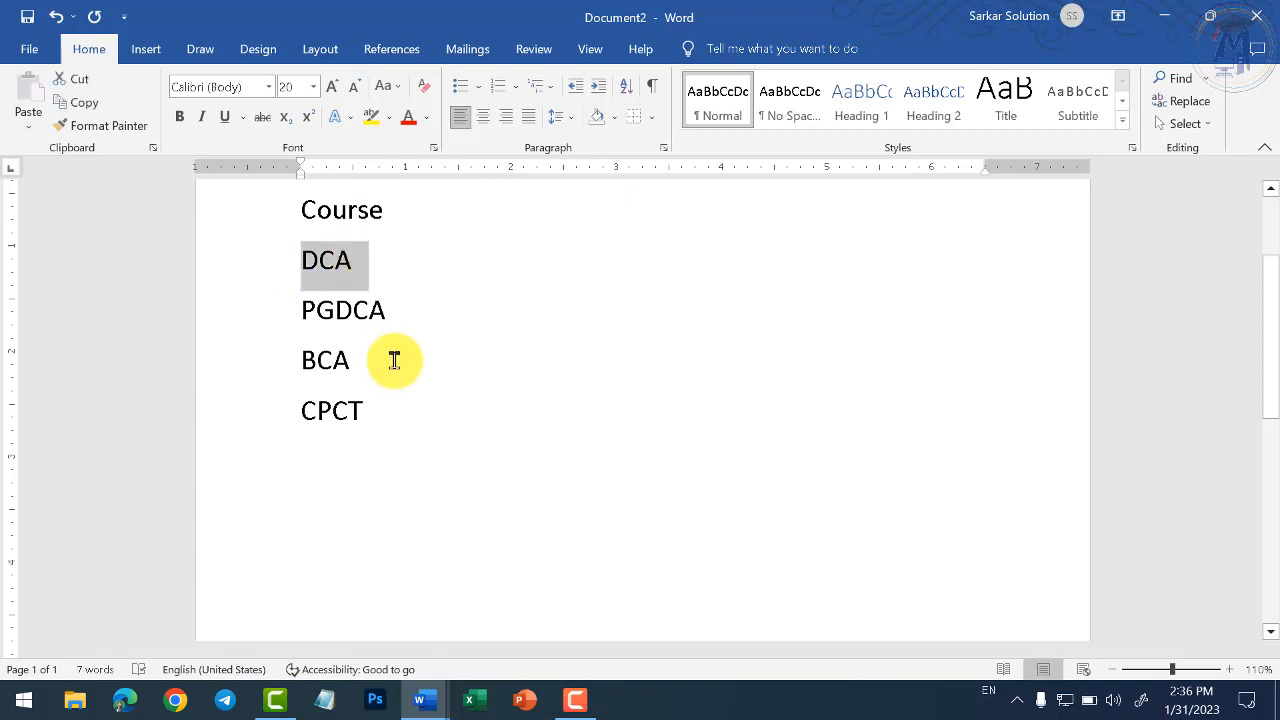
{"action": "scroll", "coordinate": [420, 390], "scroll_direction": "down", "scroll_amount": 5}
{"action": "scroll", "coordinate": [507, 467], "scroll_direction": "down", "scroll_amount": 2}
{"action": "scroll", "coordinate": [508, 465], "scroll_direction": "up", "scroll_amount": 1}
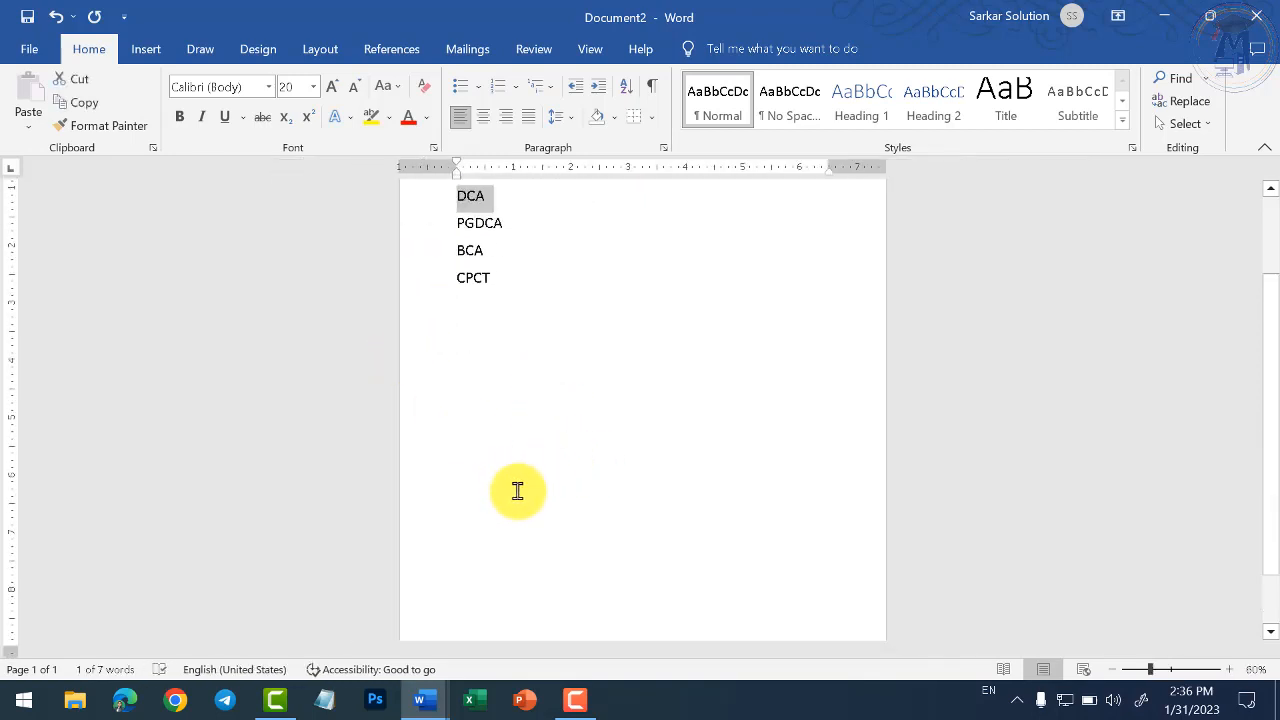
Start a second page after the course list and enter "DCA- Diploma in Computer Application" on it
{"action": "left_click", "coordinate": [517, 490]}
{"action": "scroll", "coordinate": [543, 462], "scroll_direction": "up", "scroll_amount": 2}
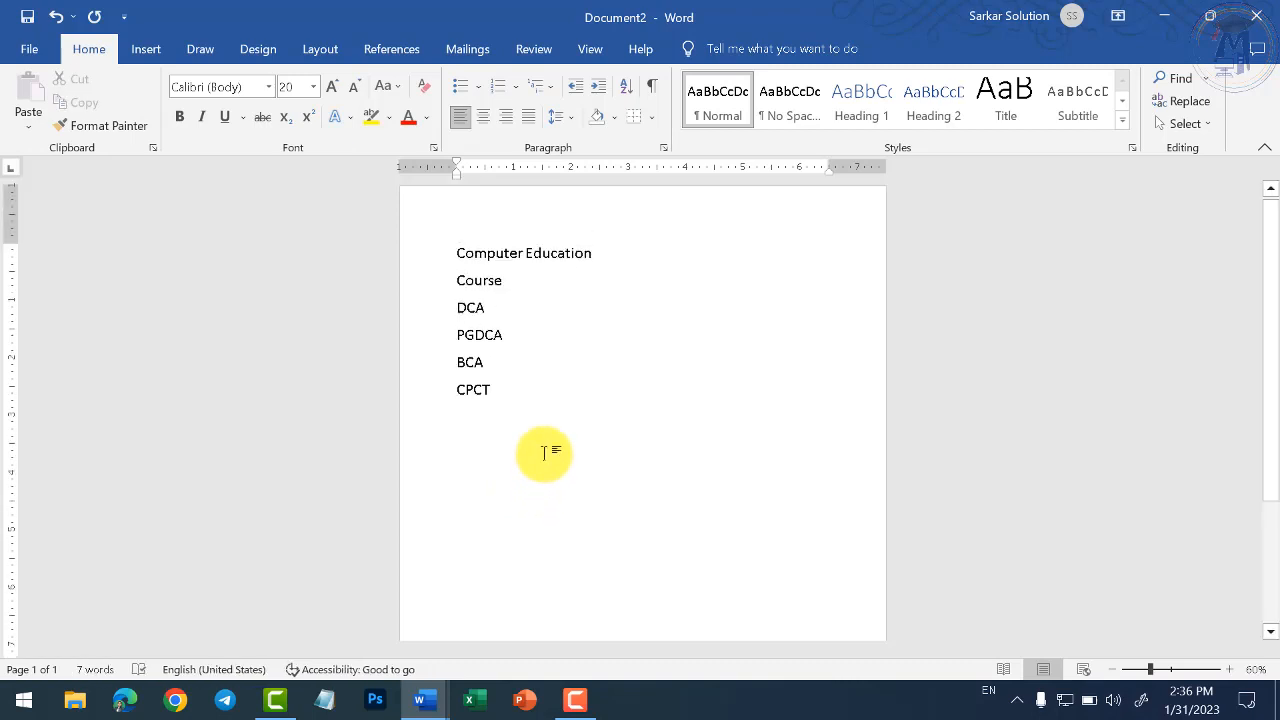
{"action": "scroll", "coordinate": [540, 452], "scroll_direction": "down", "scroll_amount": 3}
{"action": "scroll", "coordinate": [544, 452], "scroll_direction": "up", "scroll_amount": 2}
{"action": "scroll", "coordinate": [519, 487], "scroll_direction": "down", "scroll_amount": 3}
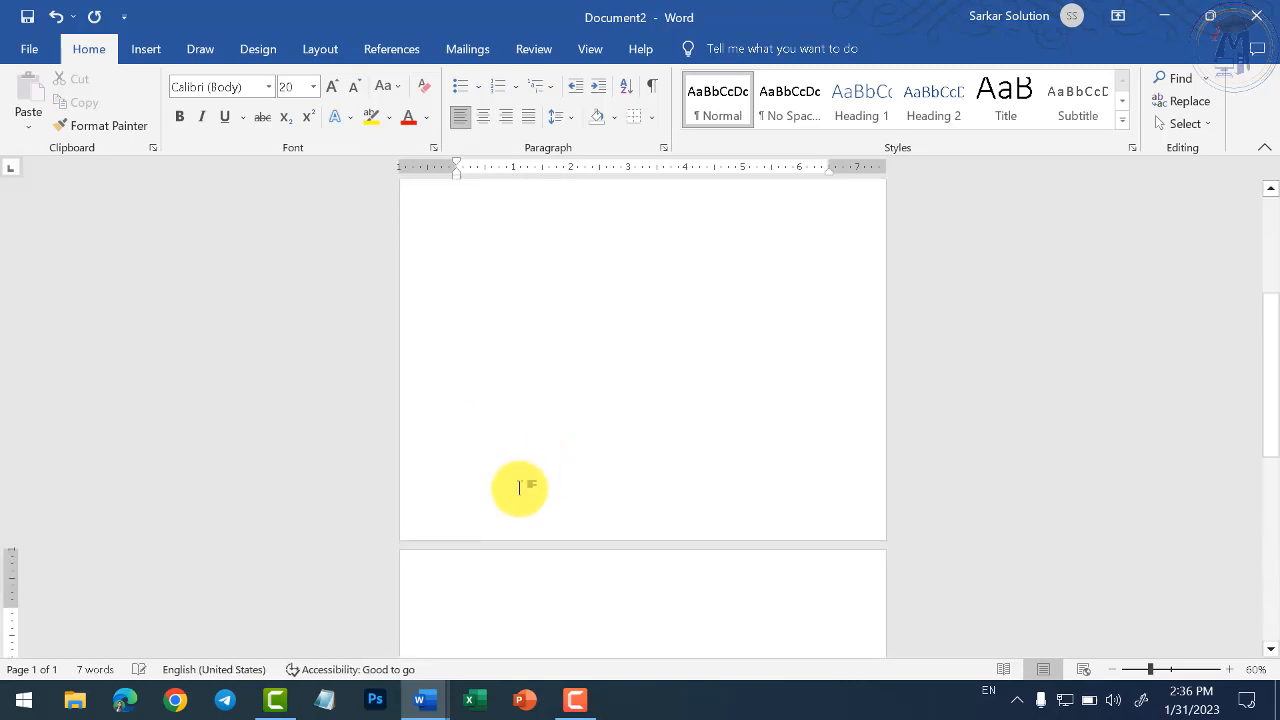
{"action": "scroll", "coordinate": [565, 540], "scroll_direction": "up", "scroll_amount": 4}
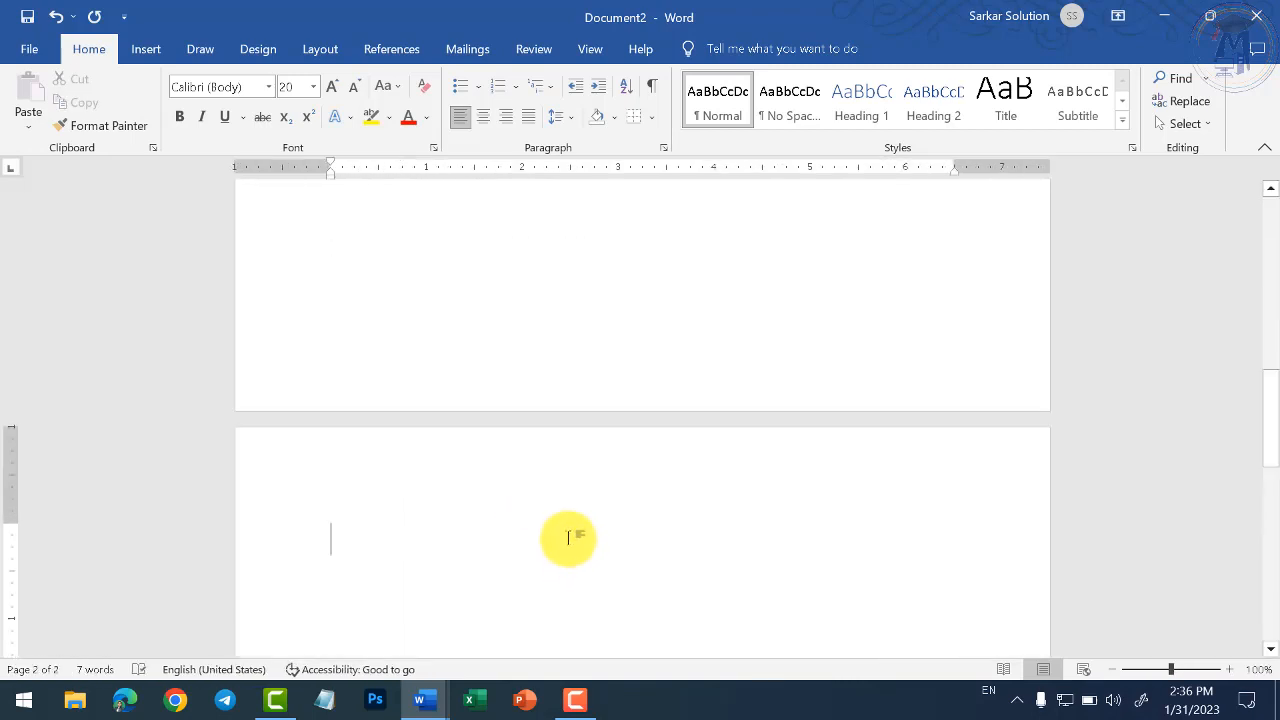
{"action": "scroll", "coordinate": [565, 537], "scroll_direction": "down", "scroll_amount": 1}
{"action": "type", "text": "DCA- Diploma In"}
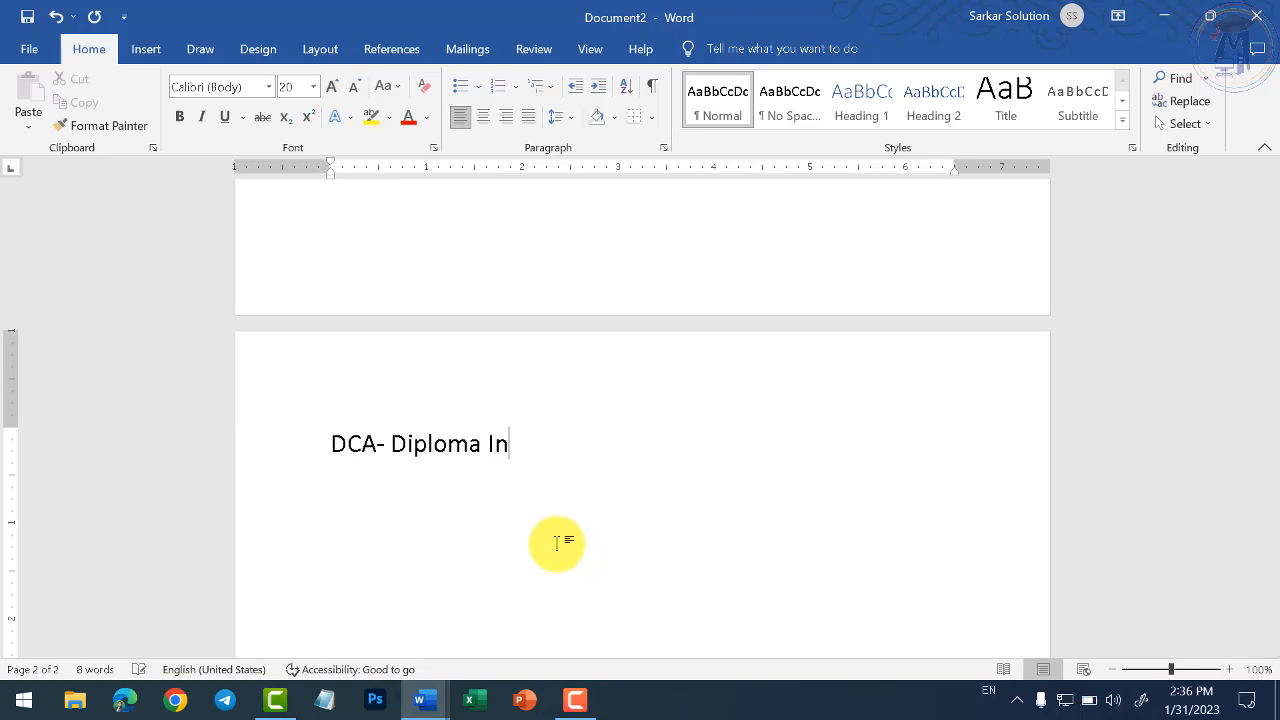
{"action": "key", "text": "BackSpace"}
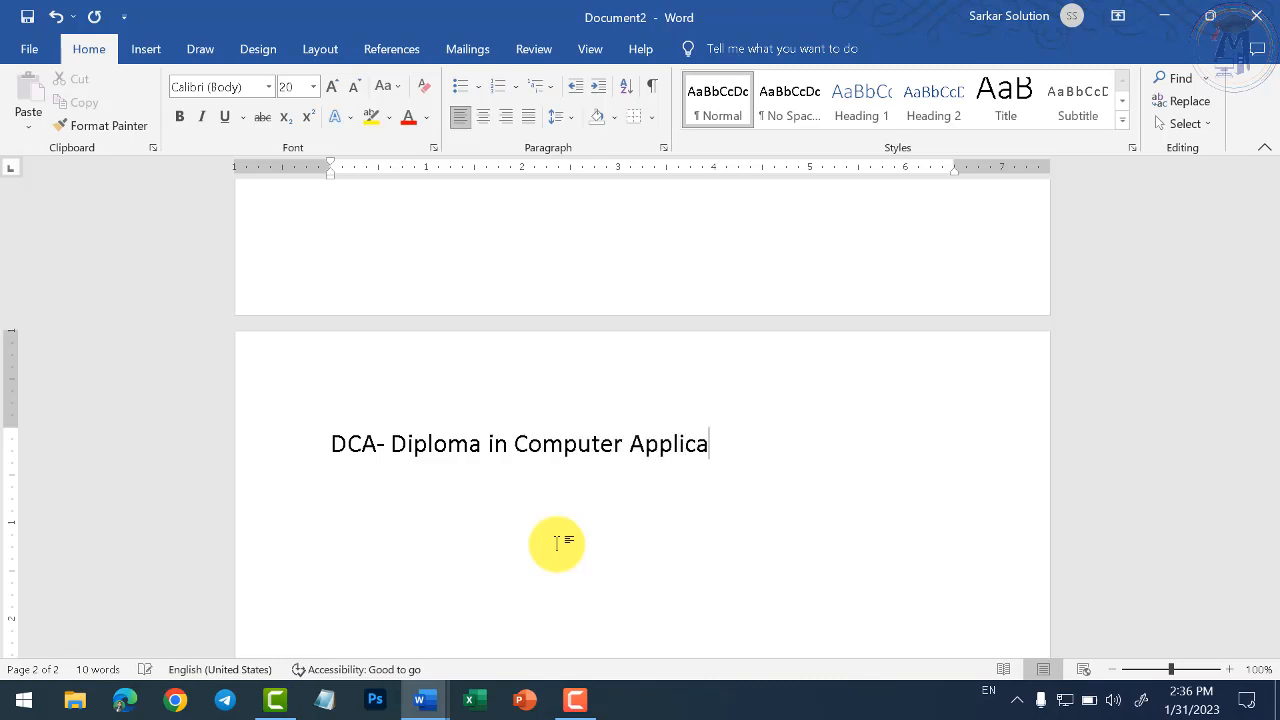
{"action": "key", "text": "Return"}
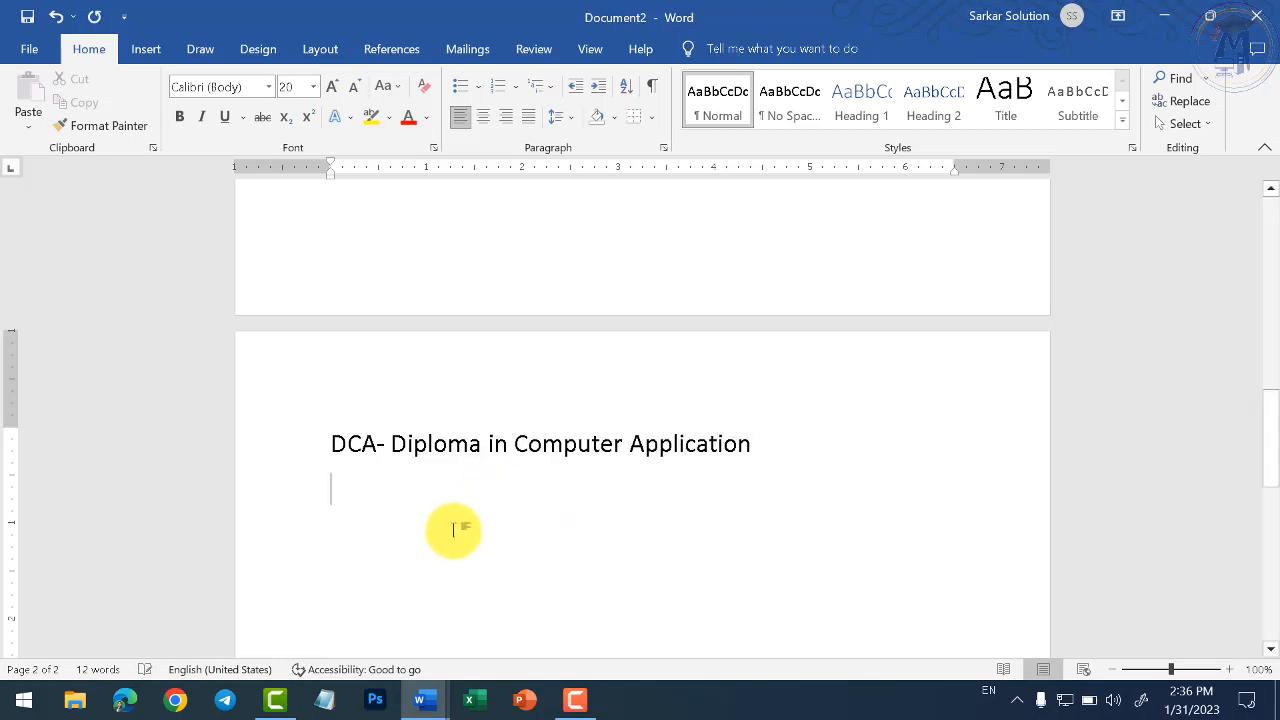
Enter "Subject-" with a numbered list: "Fundamentals of Computer", "PC Packages" and "Database Using MS Access"
{"action": "scroll", "coordinate": [476, 500], "scroll_direction": "down", "scroll_amount": 3}
{"action": "scroll", "coordinate": [476, 500], "scroll_direction": "up", "scroll_amount": 3, "text": "ctrl"}
{"action": "type", "text": "Subject-"}
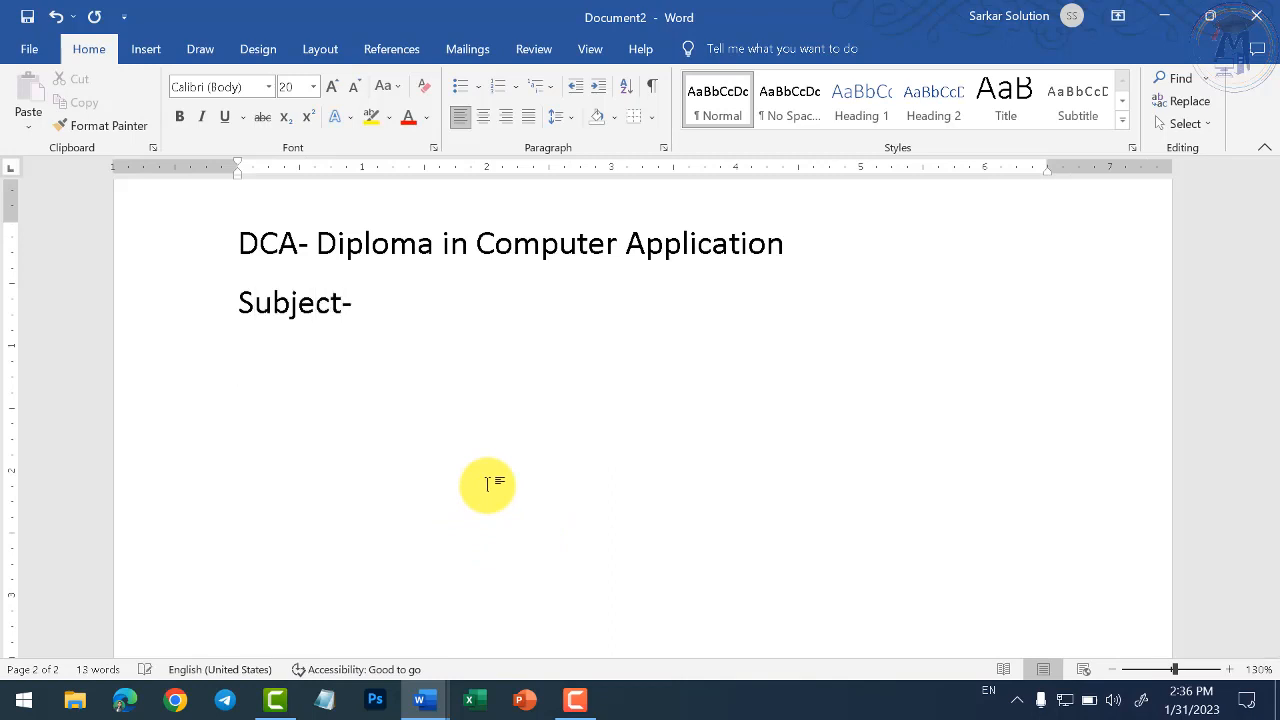
{"action": "type", "text": "ntl"}
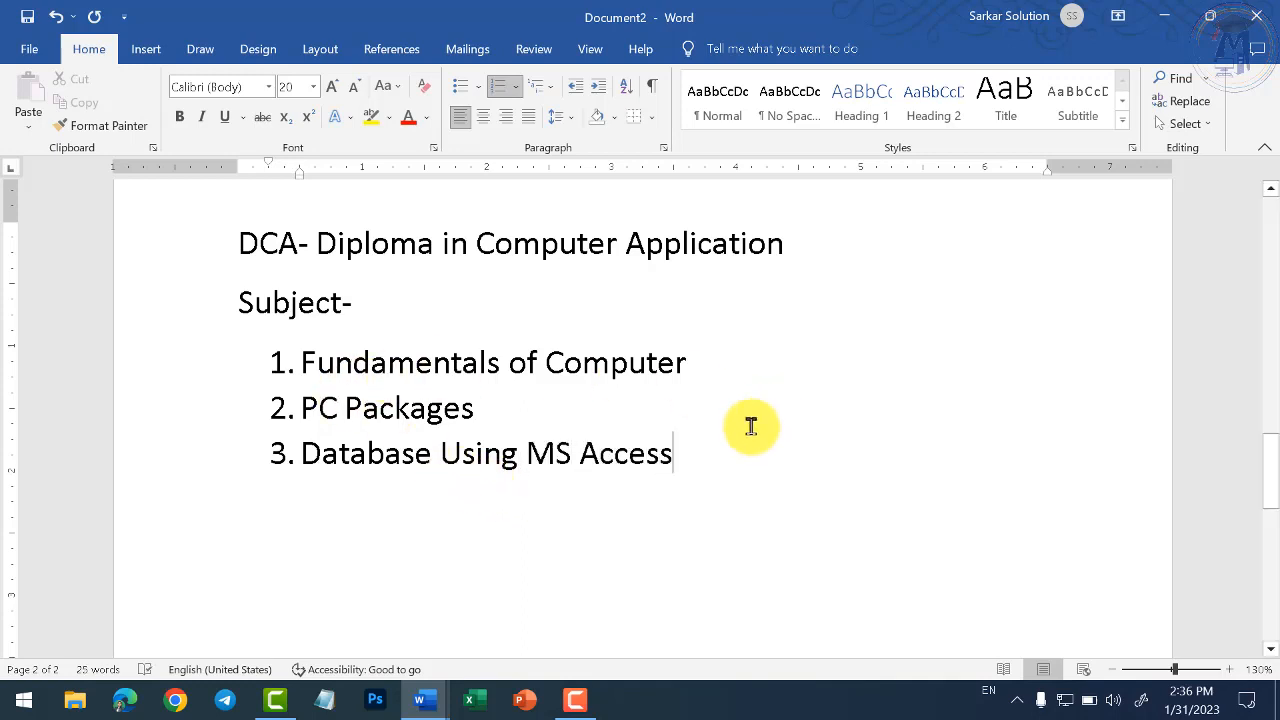
Copy the DCA title with its subject list, and generate sample paragraphs below the list with =rand()
{"action": "left_click_drag", "start_coordinate": [749, 429], "coordinate": [183, 263]}
{"action": "key", "text": "ctrl+c"}
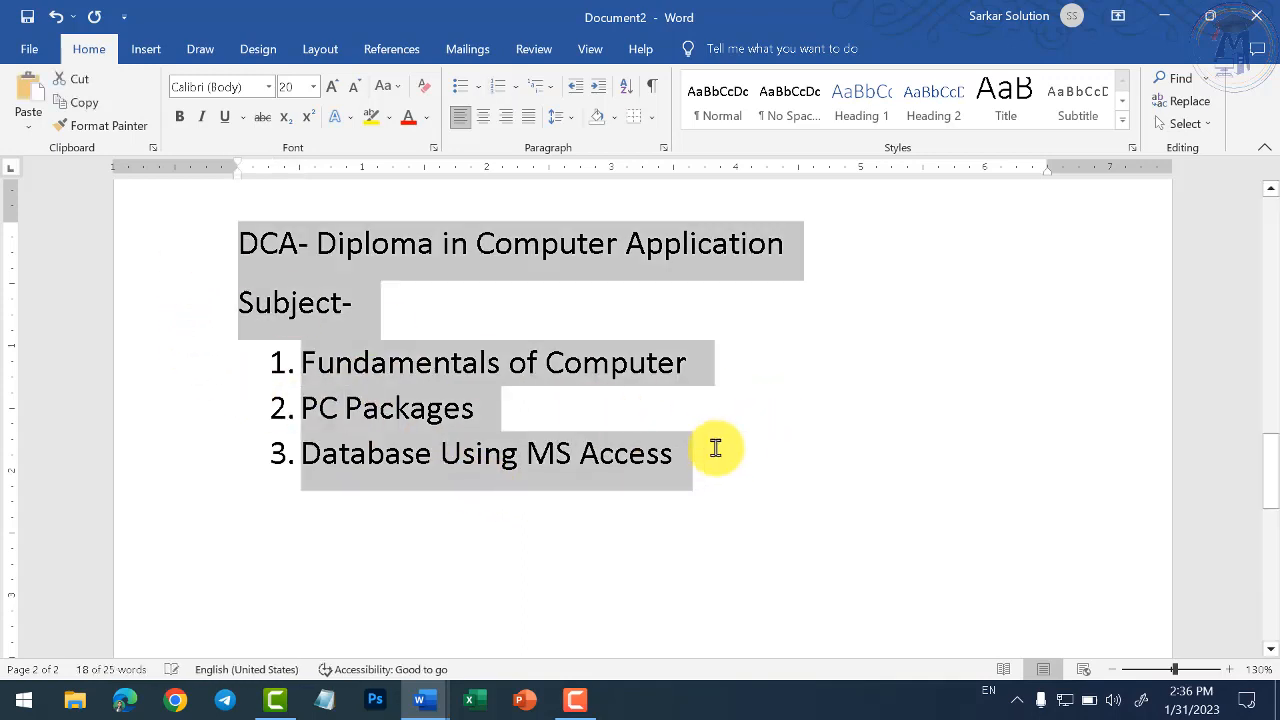
{"action": "left_click", "coordinate": [749, 523]}
{"action": "key", "text": "Return"}
{"action": "key", "text": "Return"}
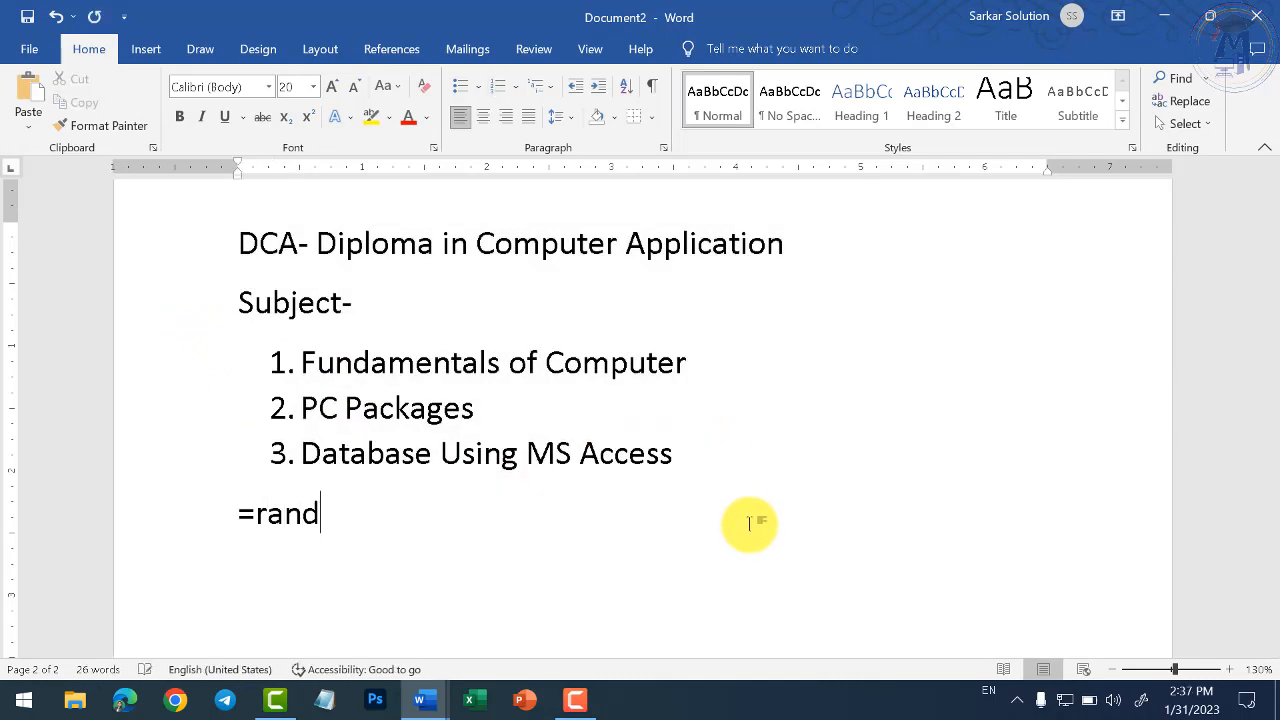
{"action": "type", "text": "=rand()"}
{"action": "key", "text": "Return"}
Paste the copied title and subject list onto a new page after the sample text and change "DCA" to "PGDCA"
{"action": "scroll", "coordinate": [611, 429], "scroll_direction": "up", "scroll_amount": 15}
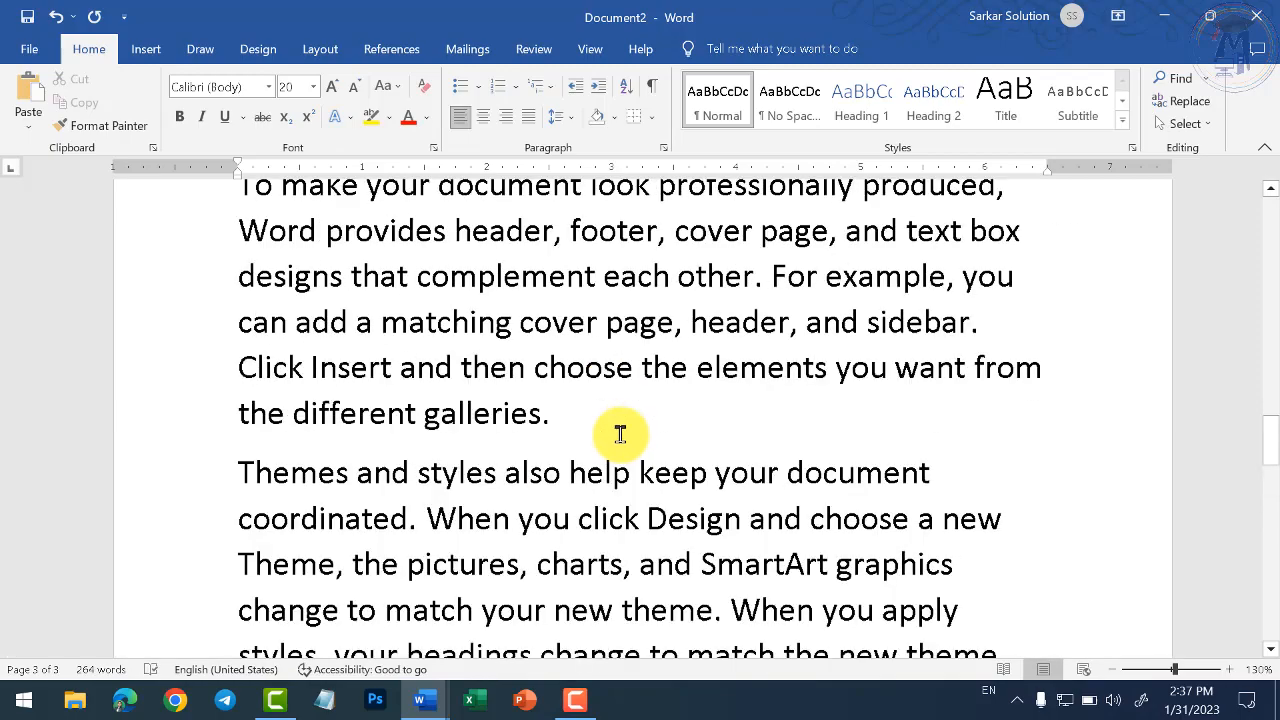
{"action": "scroll", "coordinate": [548, 390], "scroll_direction": "down", "scroll_amount": 3}
{"action": "scroll", "coordinate": [471, 357], "scroll_direction": "up", "scroll_amount": 2}
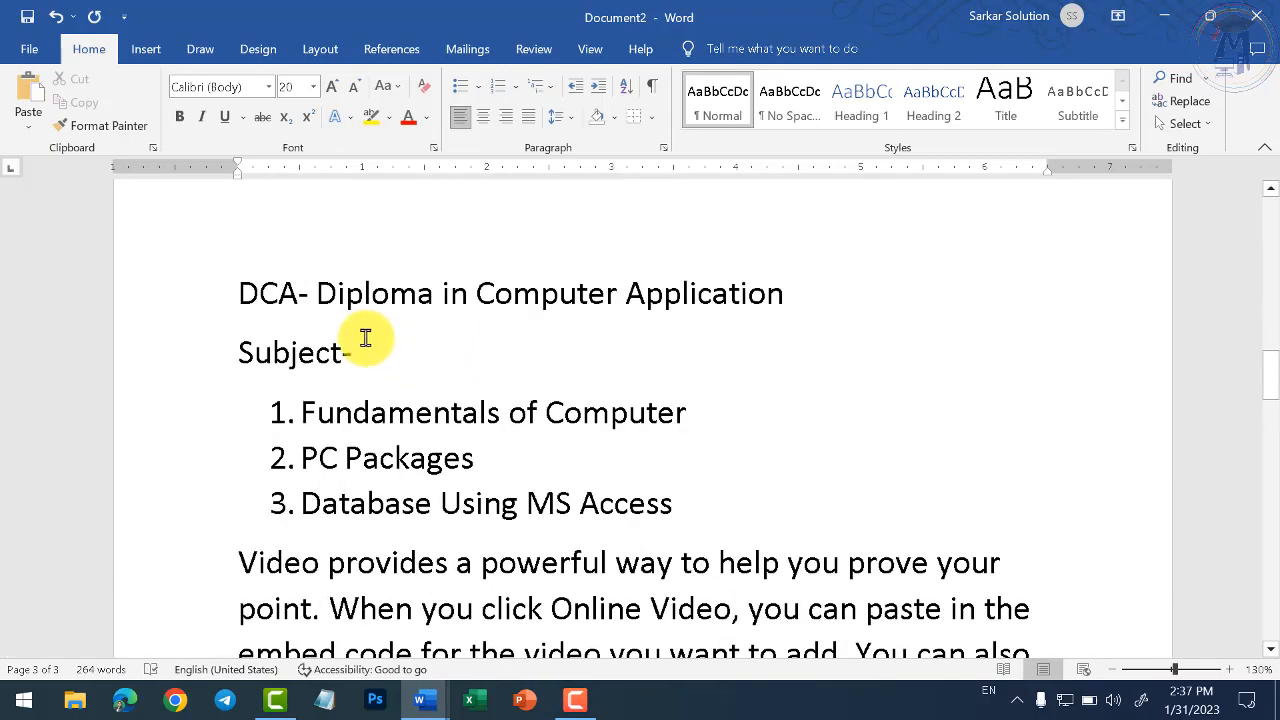
{"action": "scroll", "coordinate": [366, 338], "scroll_direction": "down", "scroll_amount": 5}
{"action": "scroll", "coordinate": [366, 338], "scroll_direction": "down", "scroll_amount": 12}
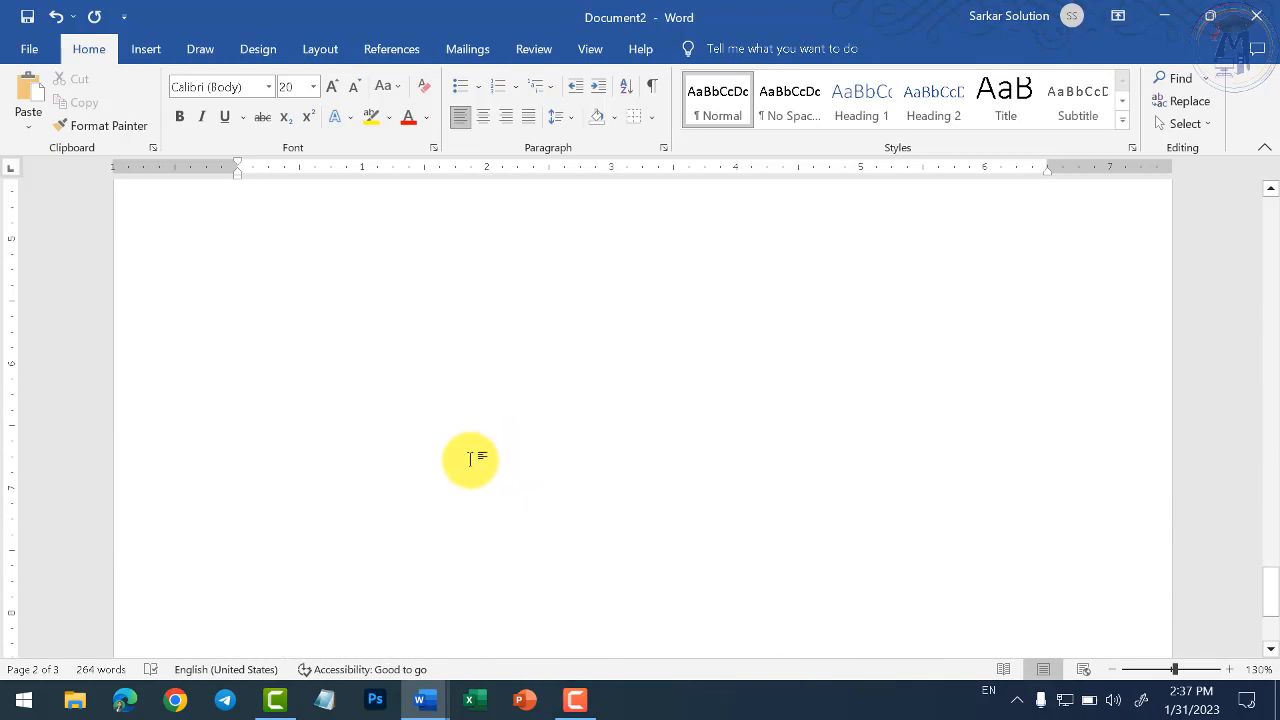
{"action": "scroll", "coordinate": [471, 457], "scroll_direction": "up", "scroll_amount": 4}
{"action": "scroll", "coordinate": [789, 480], "scroll_direction": "down", "scroll_amount": 3}
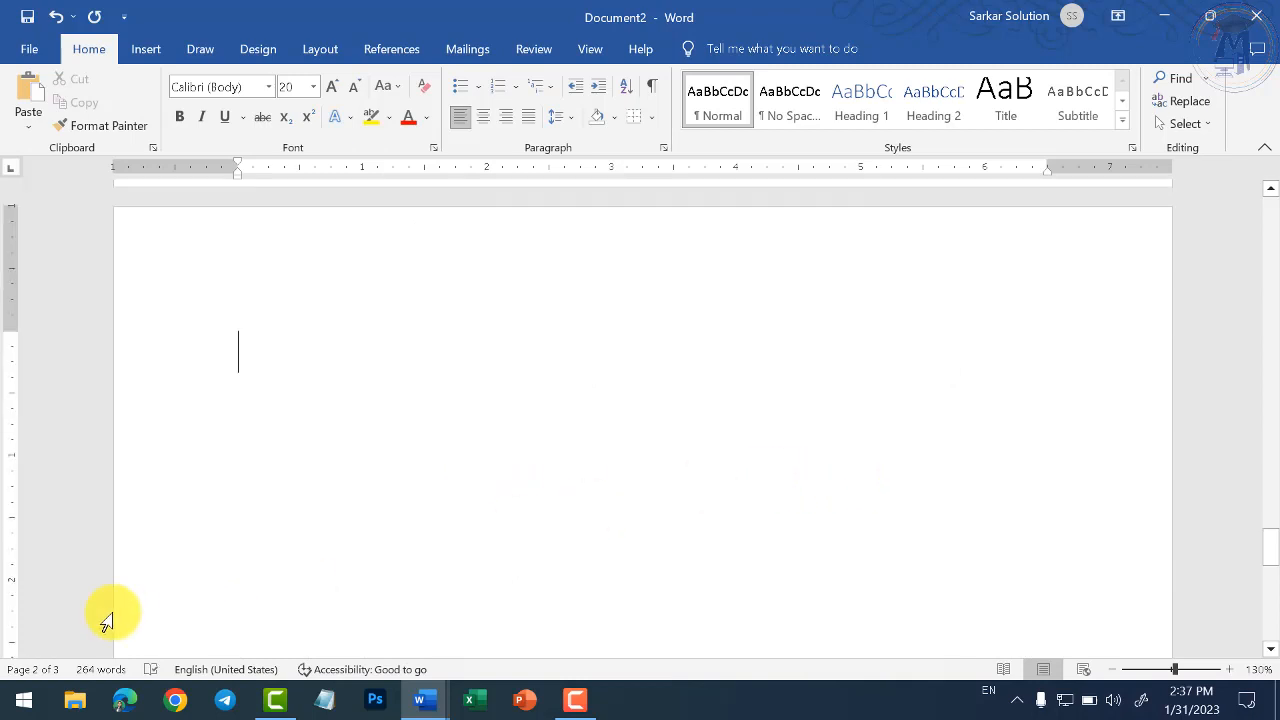
{"action": "key", "text": "ctrl+v"}
{"action": "left_click", "coordinate": [240, 358]}
{"action": "type", "text": "PG"}
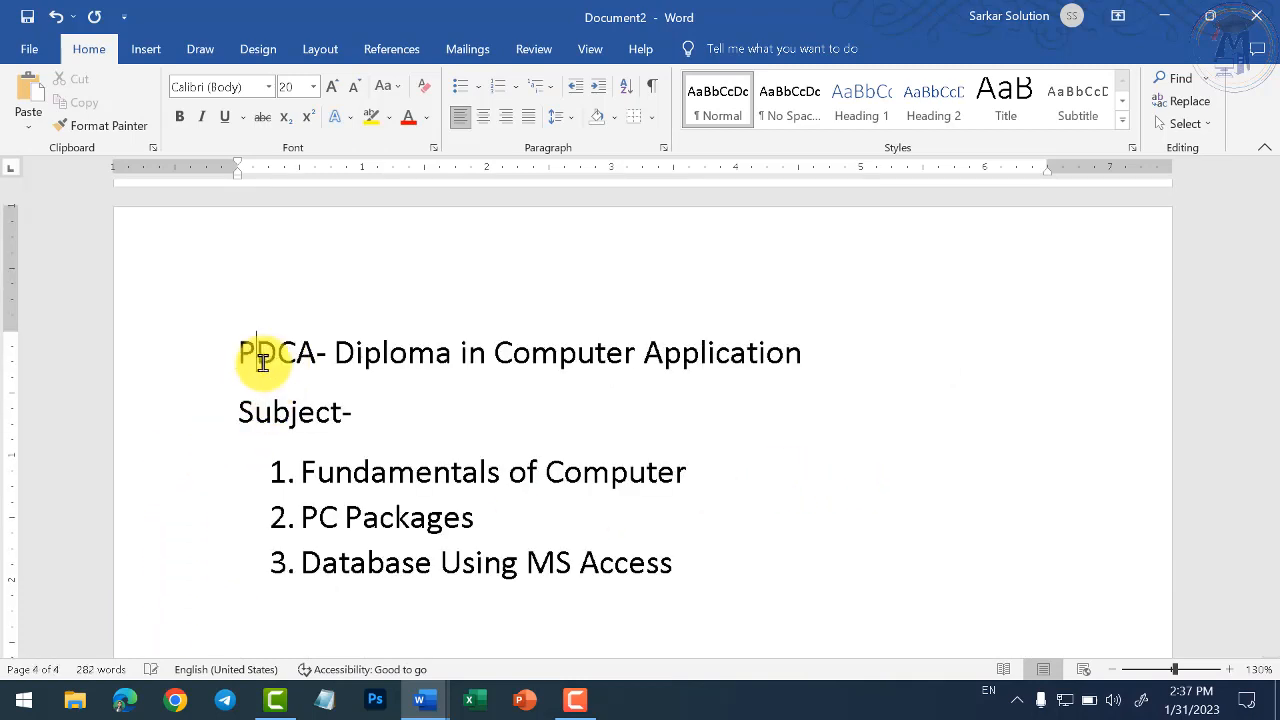
Add "Fundamentals of Multimedia" as the fourth PGDCA subject and end the numbered list
{"action": "left_click", "coordinate": [243, 410]}
{"action": "left_click", "coordinate": [680, 562]}
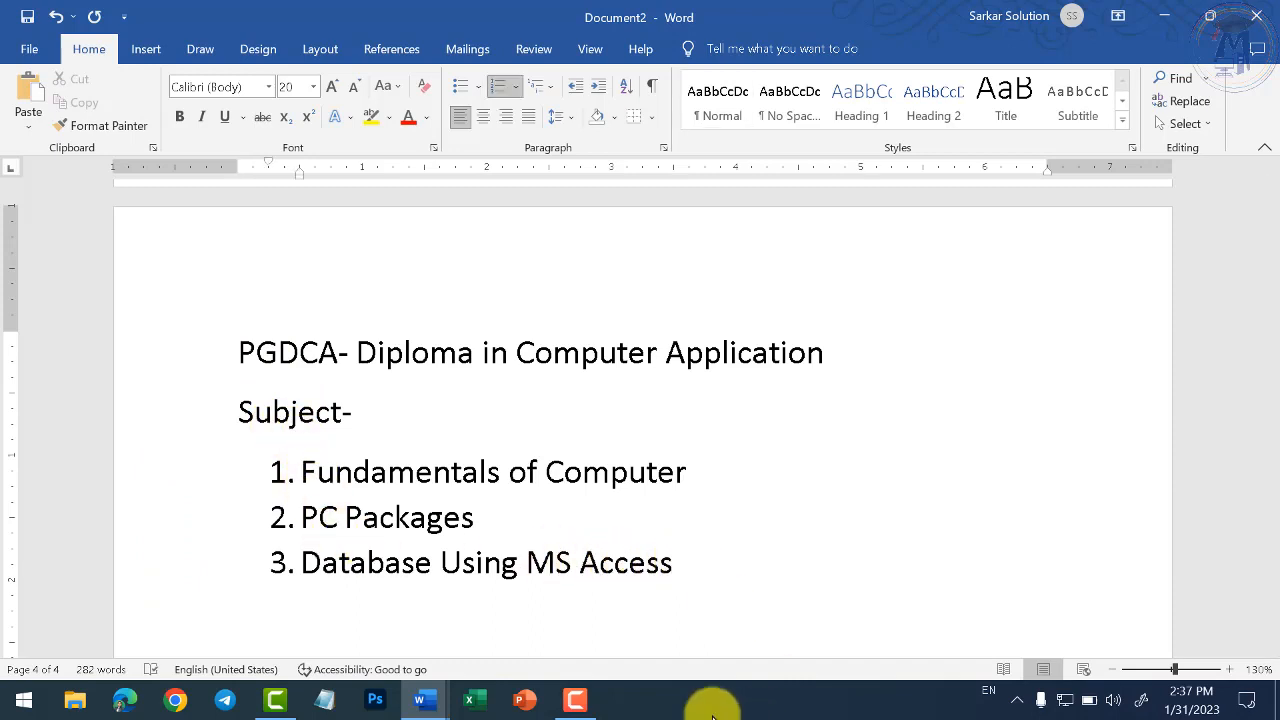
{"action": "key", "text": "Return"}
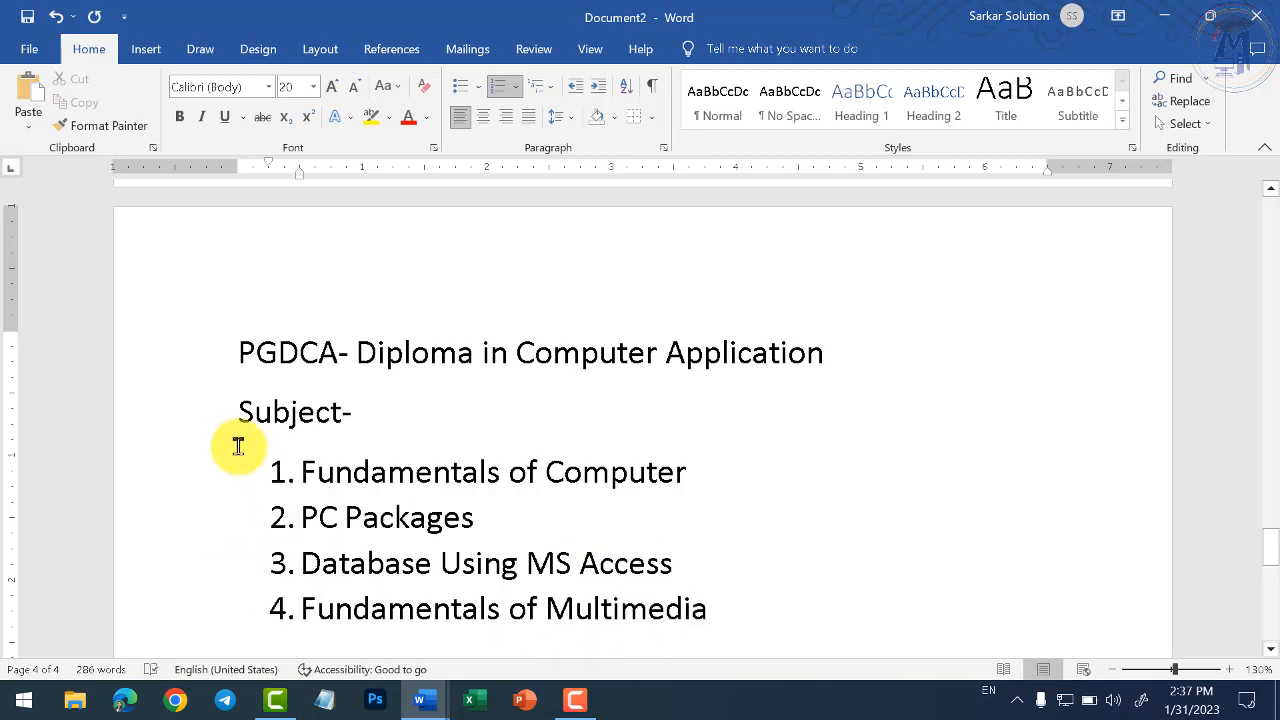
{"action": "scroll", "coordinate": [375, 465], "scroll_direction": "down", "scroll_amount": 2}
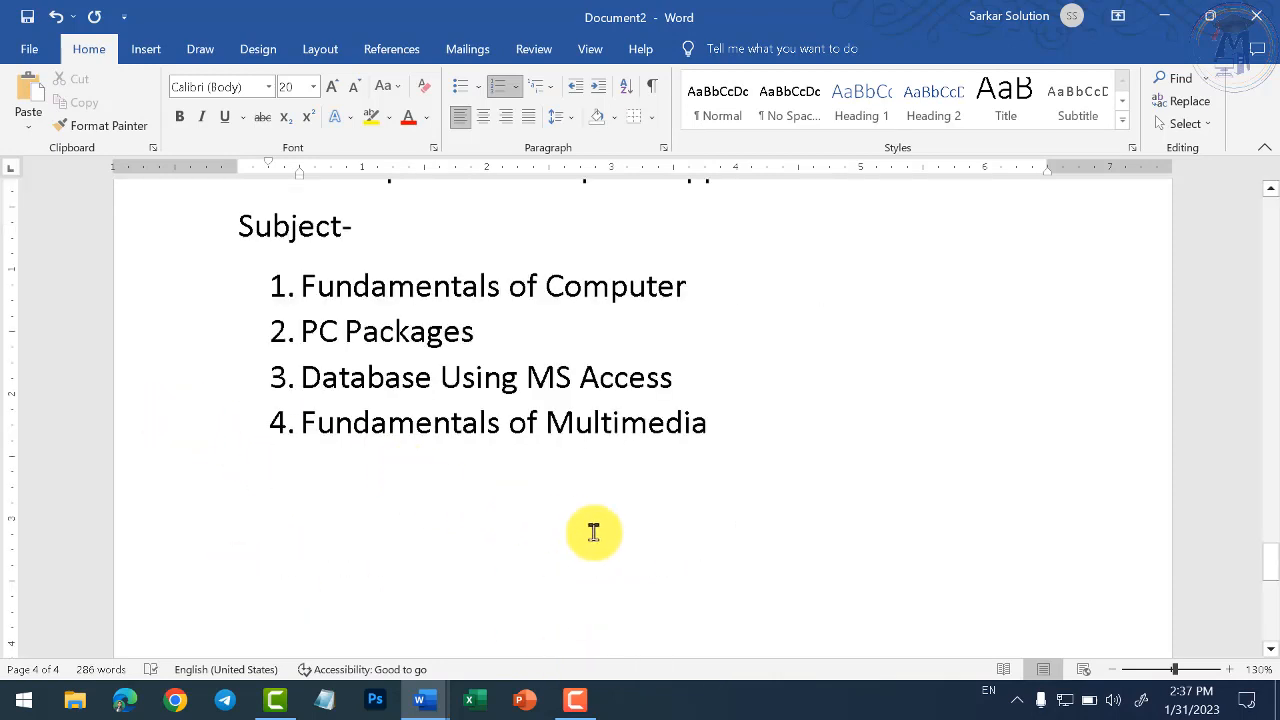
{"action": "key", "text": "Return"}
{"action": "key", "text": "Return"}
Insert a blank line below the "DCA- Diploma in Computer Application" title
{"action": "scroll", "coordinate": [470, 550], "scroll_direction": "down", "scroll_amount": 5}
{"action": "scroll", "coordinate": [451, 567], "scroll_direction": "up", "scroll_amount": 5}
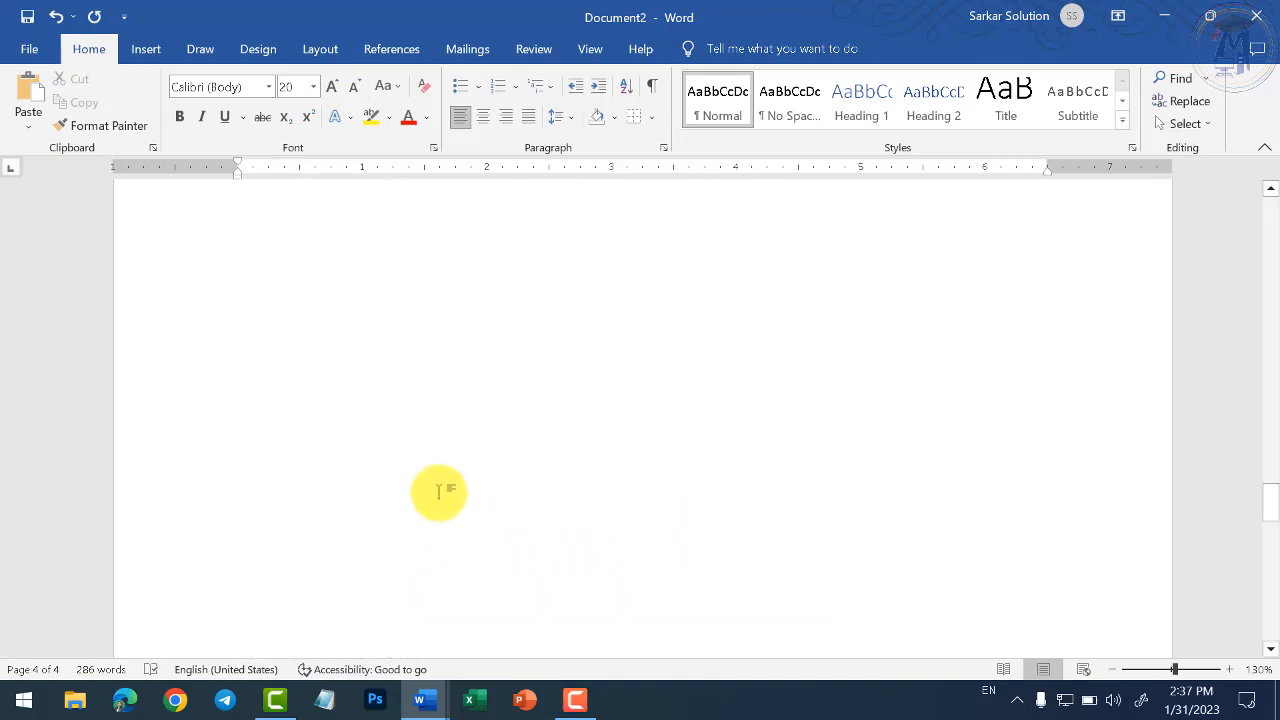
{"action": "scroll", "coordinate": [440, 480], "scroll_direction": "up", "scroll_amount": 15}
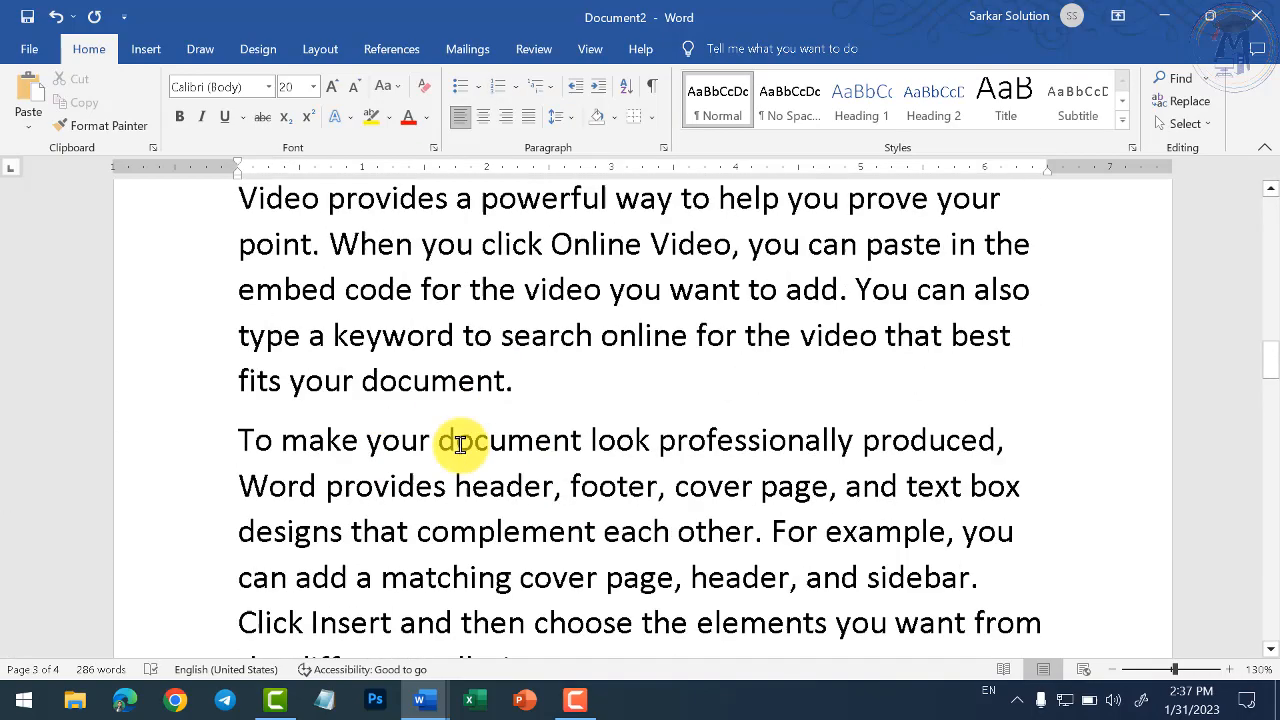
{"action": "scroll", "coordinate": [461, 446], "scroll_direction": "up", "scroll_amount": 5}
{"action": "left_click", "coordinate": [810, 390]}
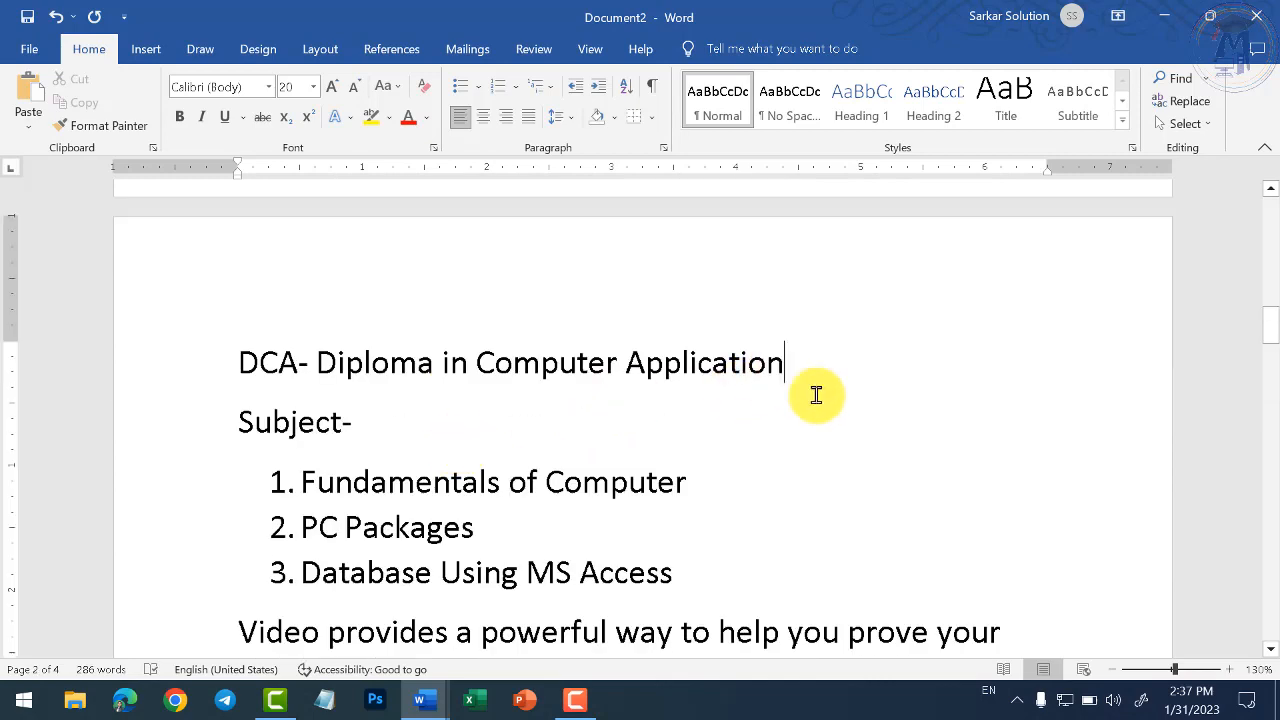
{"action": "key", "text": "Return"}
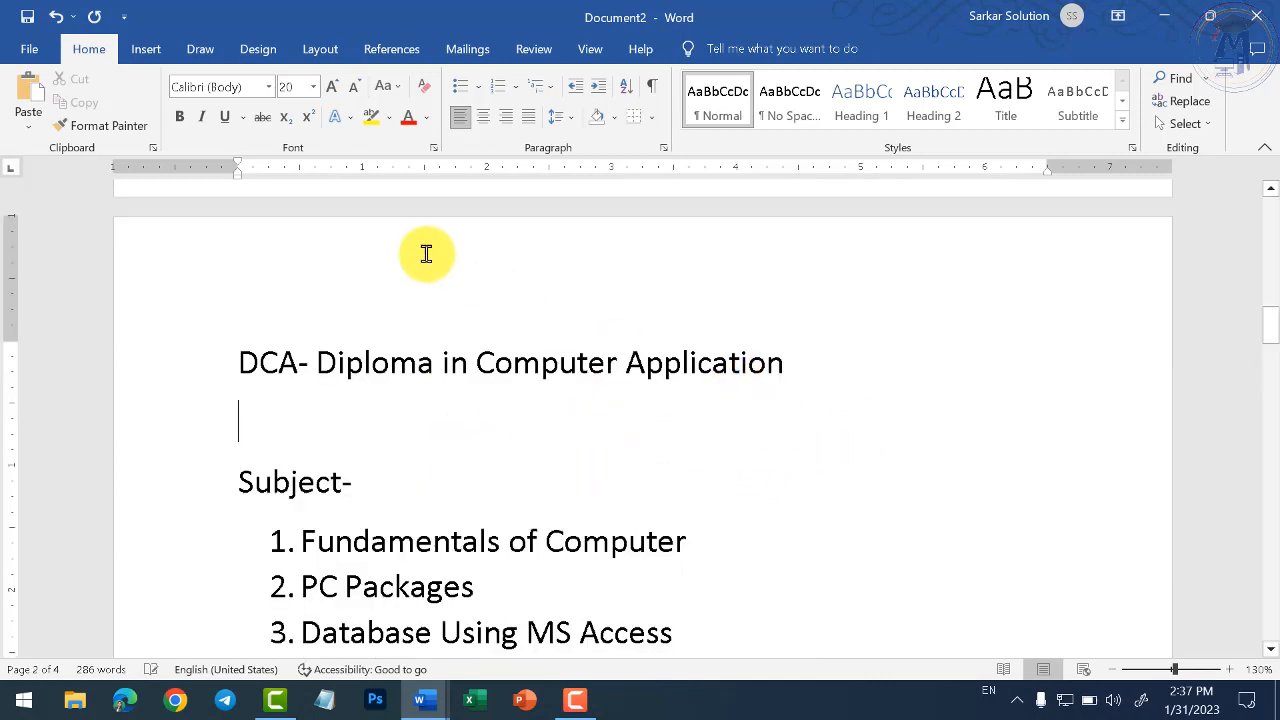
{"action": "left_click", "coordinate": [148, 52]}
{"action": "left_click", "coordinate": [200, 100]}
{"action": "left_click", "coordinate": [230, 174]}
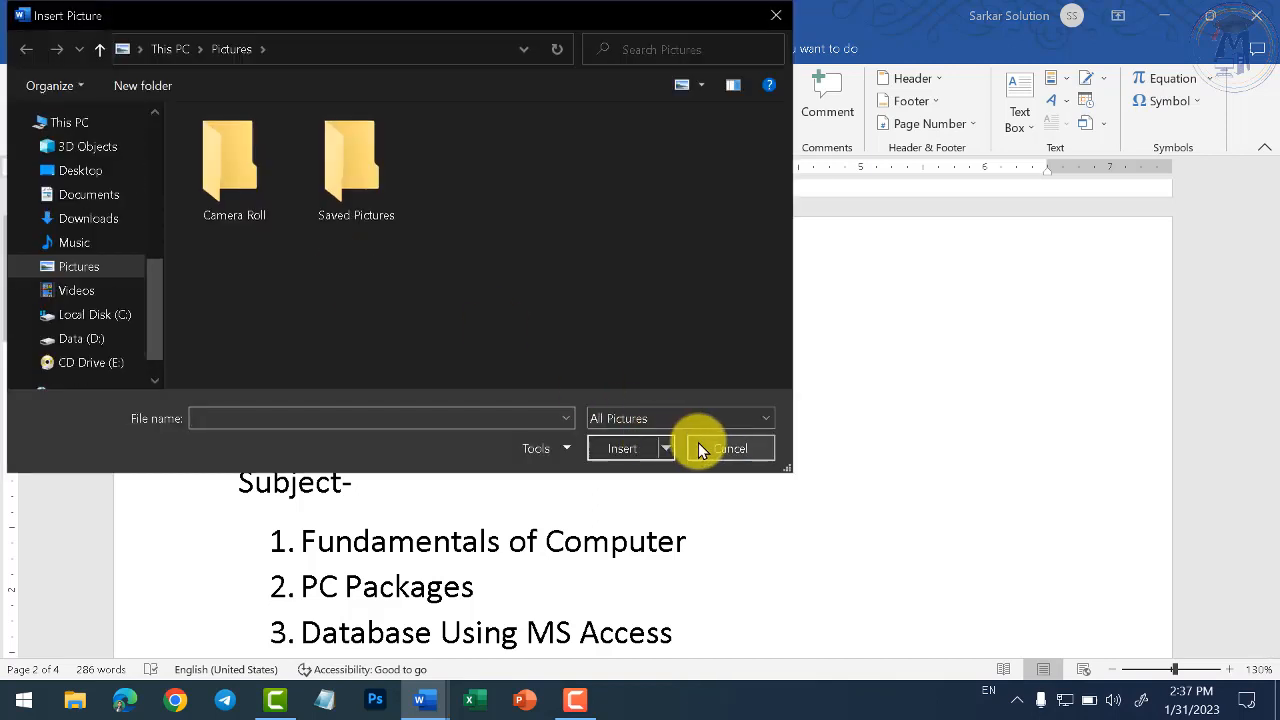
{"action": "left_click", "coordinate": [698, 446]}
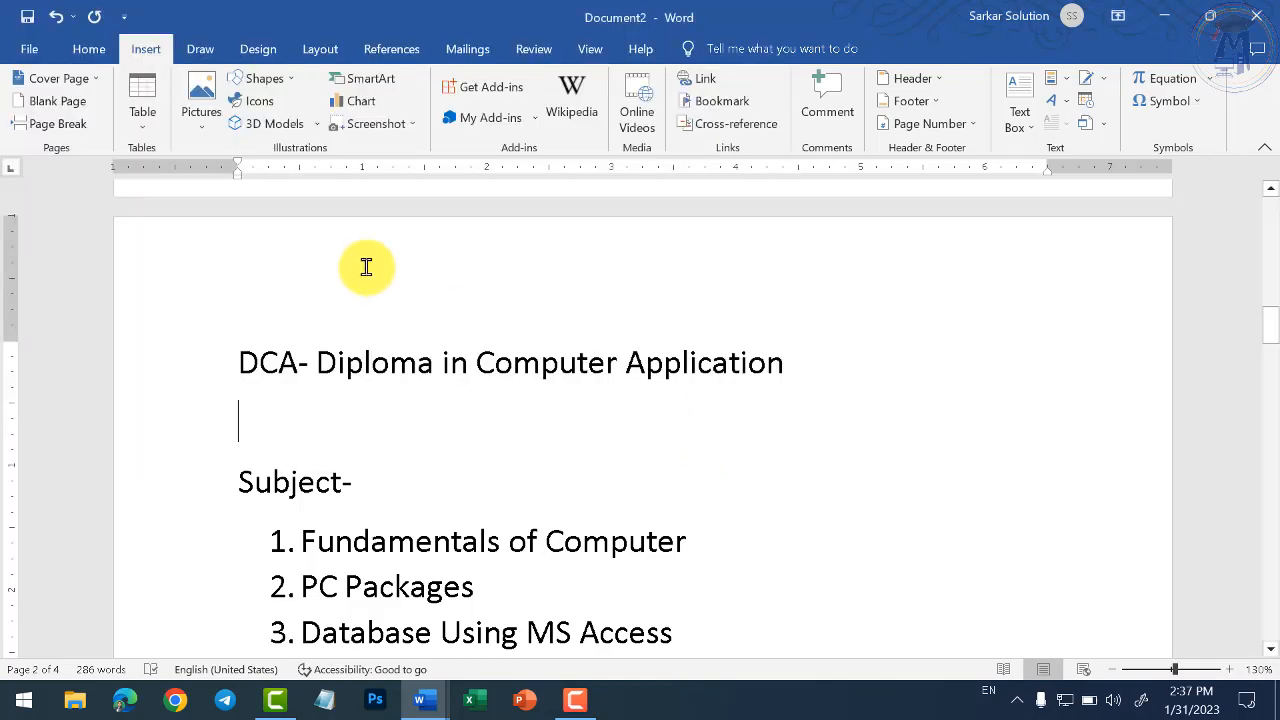
Insert the first red apple picture from the Apple category of Online Pictures below the DCA title
{"action": "left_click", "coordinate": [205, 125]}
{"action": "left_click", "coordinate": [240, 198]}
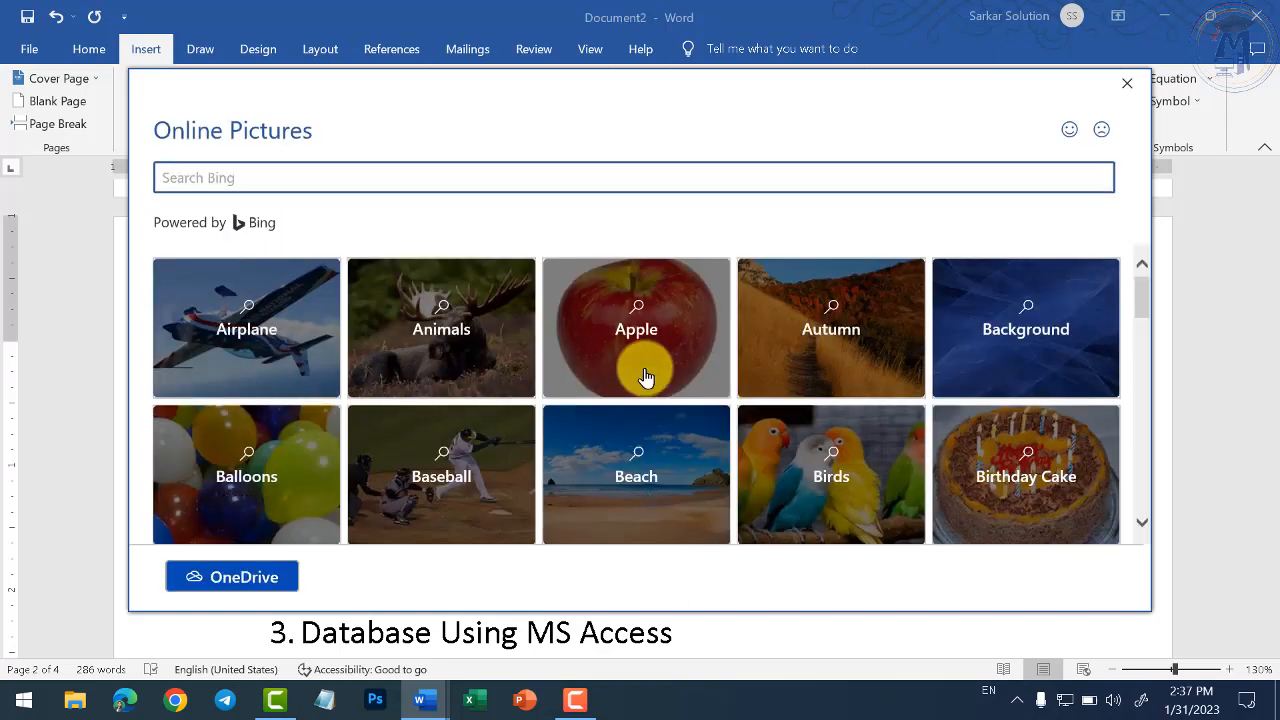
{"action": "left_click", "coordinate": [688, 335]}
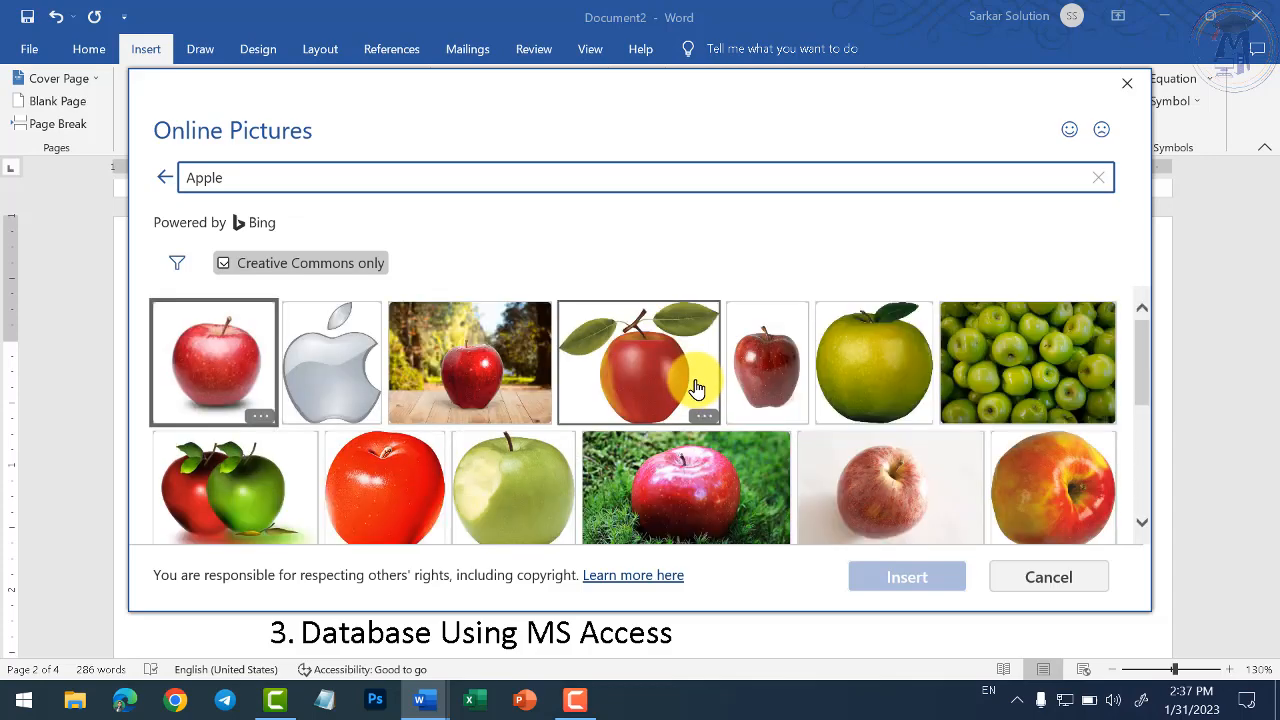
{"action": "left_click", "coordinate": [262, 385]}
{"action": "left_click", "coordinate": [896, 566]}
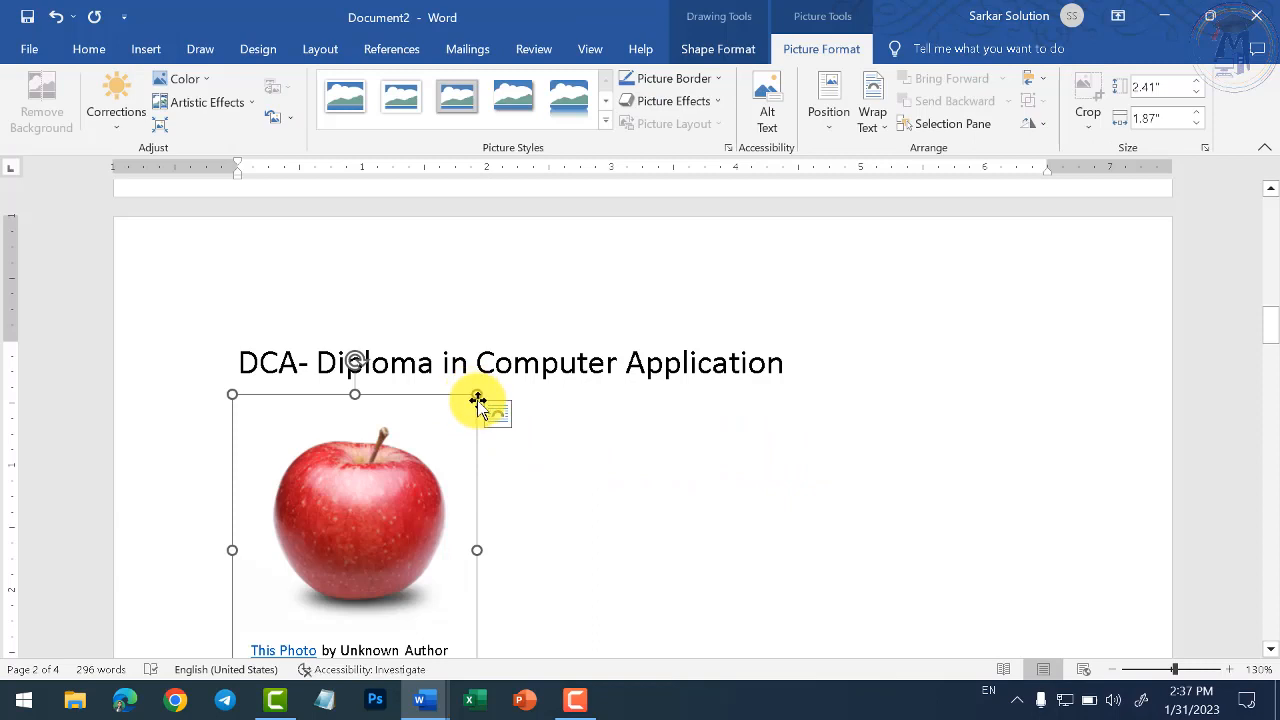
Shrink the apple picture below the DCA title to about 1.32" high and 1.48" wide
{"action": "scroll", "coordinate": [460, 430], "scroll_direction": "down", "scroll_amount": 3}
{"action": "scroll", "coordinate": [450, 475], "scroll_direction": "up", "scroll_amount": 2}
{"action": "left_click_drag", "start_coordinate": [477, 640], "coordinate": [428, 555]}
{"action": "left_click", "coordinate": [374, 391]}
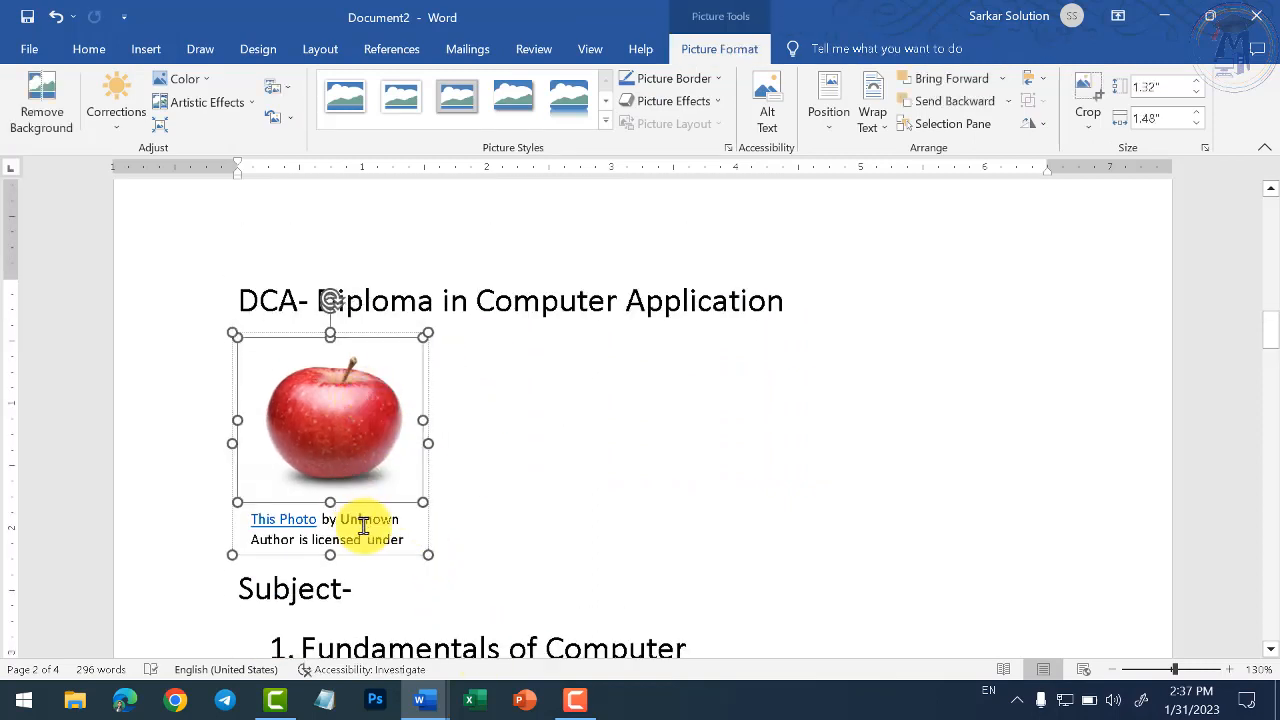
Delete the photo attribution text beneath the apple picture
{"action": "double_click", "coordinate": [363, 522]}
{"action": "key", "text": "ctrl+a"}
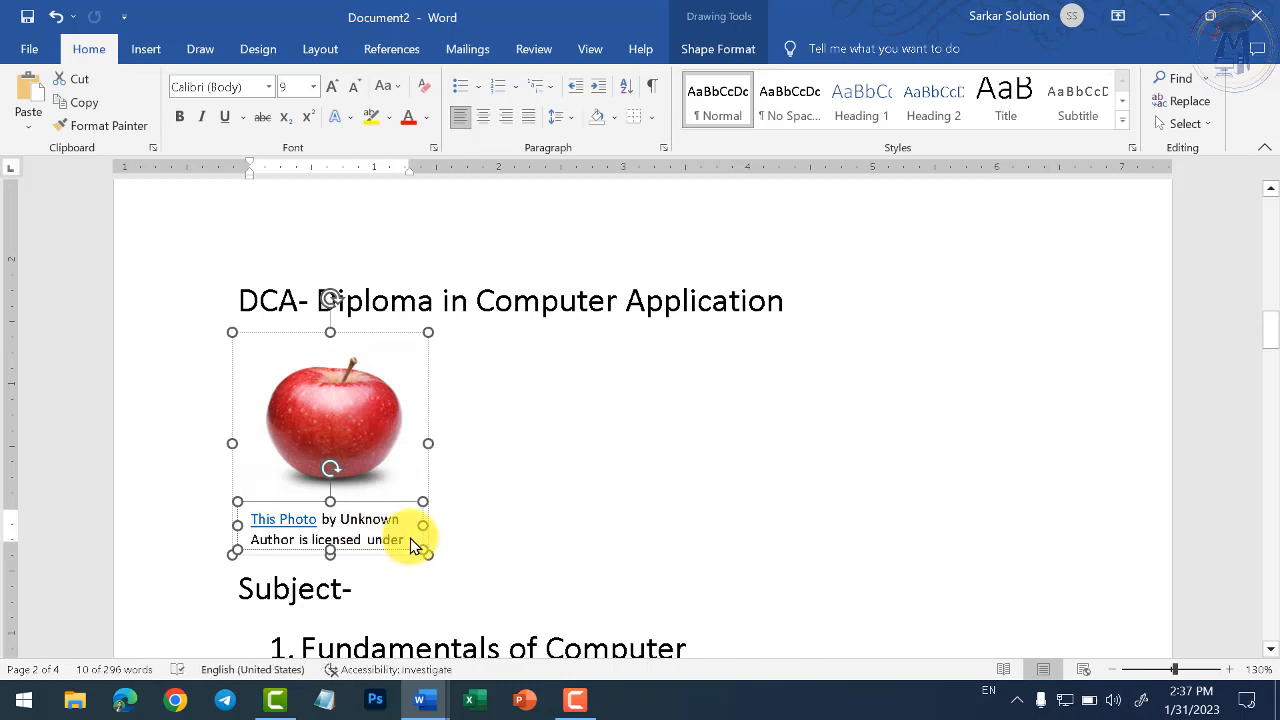
{"action": "key", "text": "Delete"}
{"action": "left_click", "coordinate": [503, 557]}
Add the caption "Figure 1 DCA" below the apple picture, using the Figure label
{"action": "left_click", "coordinate": [403, 401]}
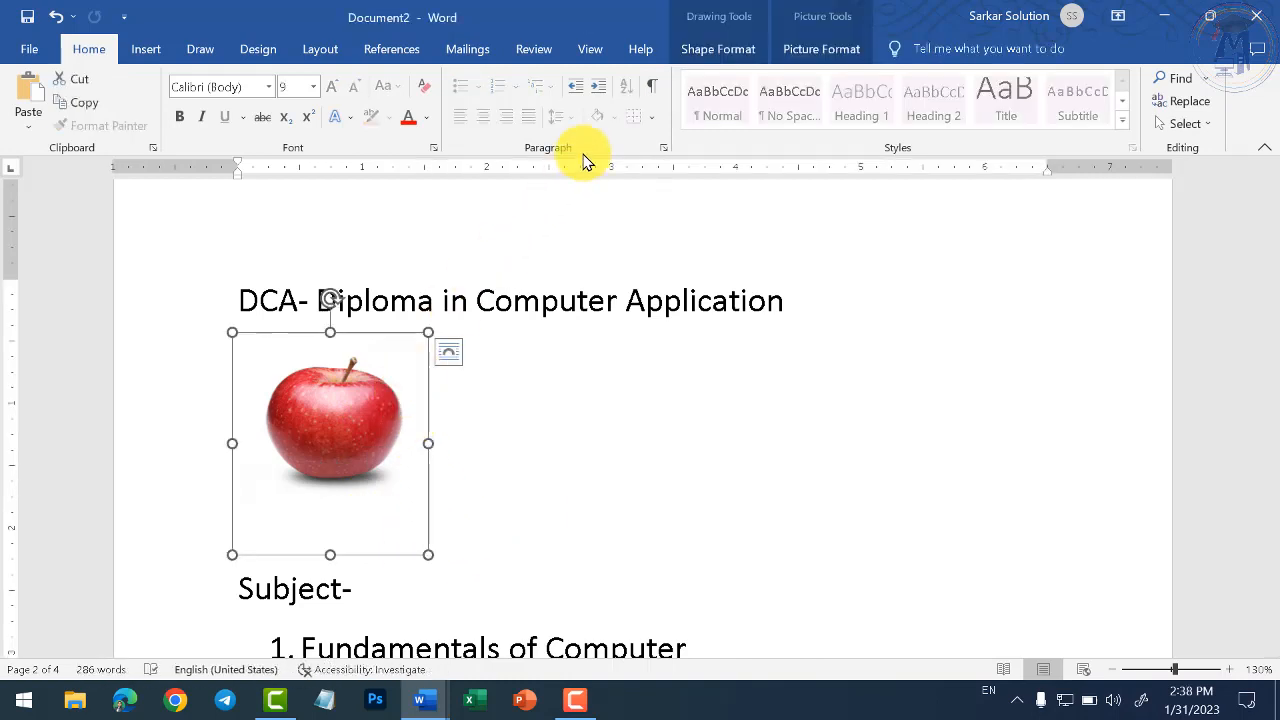
{"action": "left_click", "coordinate": [388, 48]}
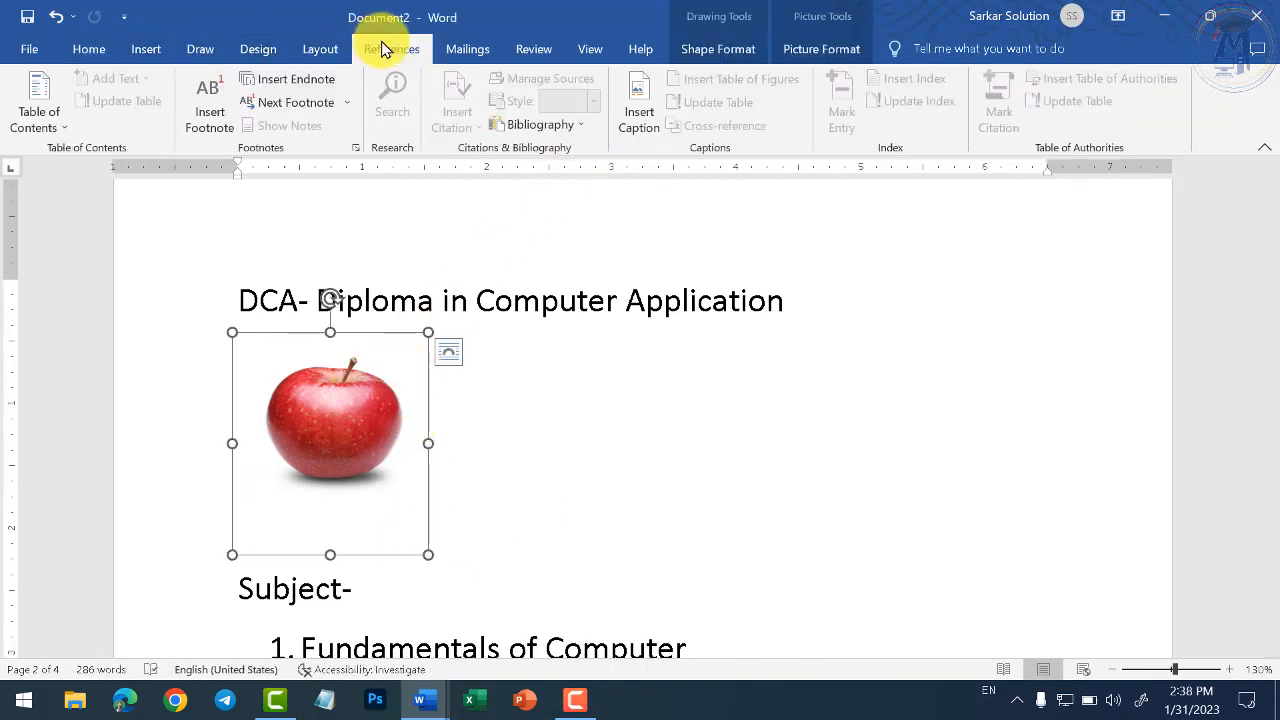
{"action": "left_click", "coordinate": [644, 127]}
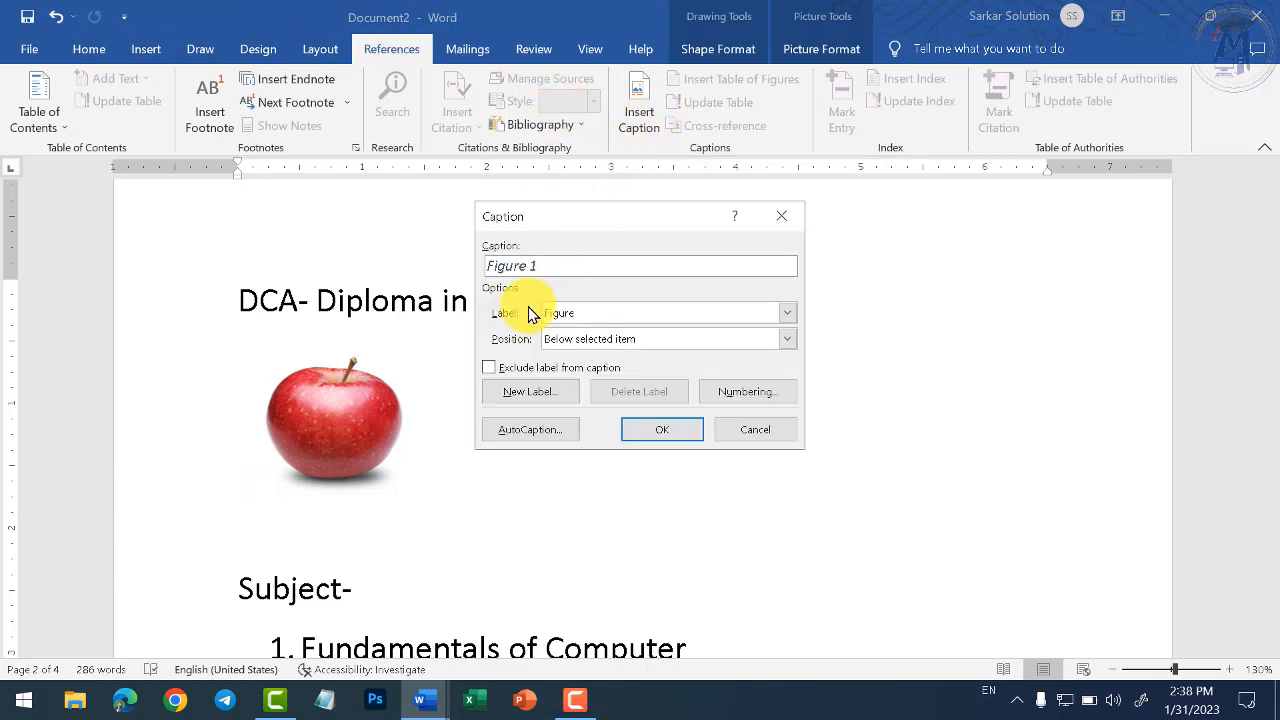
{"action": "left_click", "coordinate": [573, 316]}
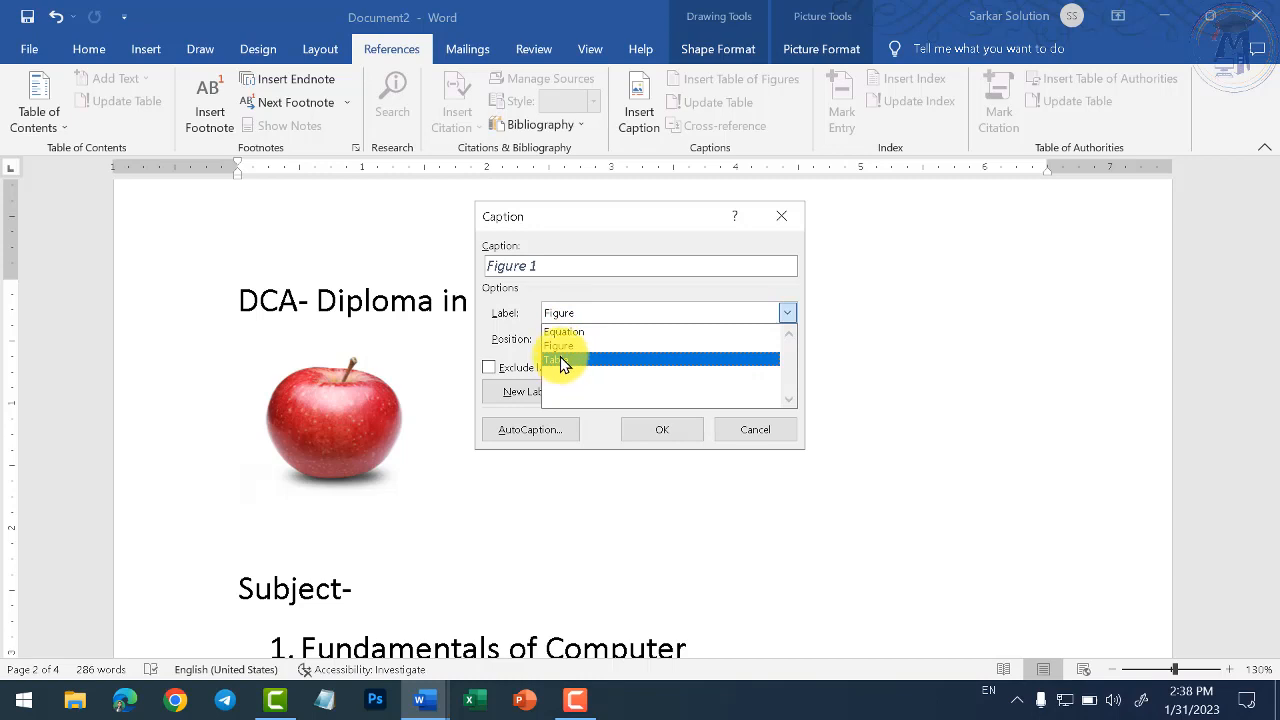
{"action": "left_click", "coordinate": [560, 344]}
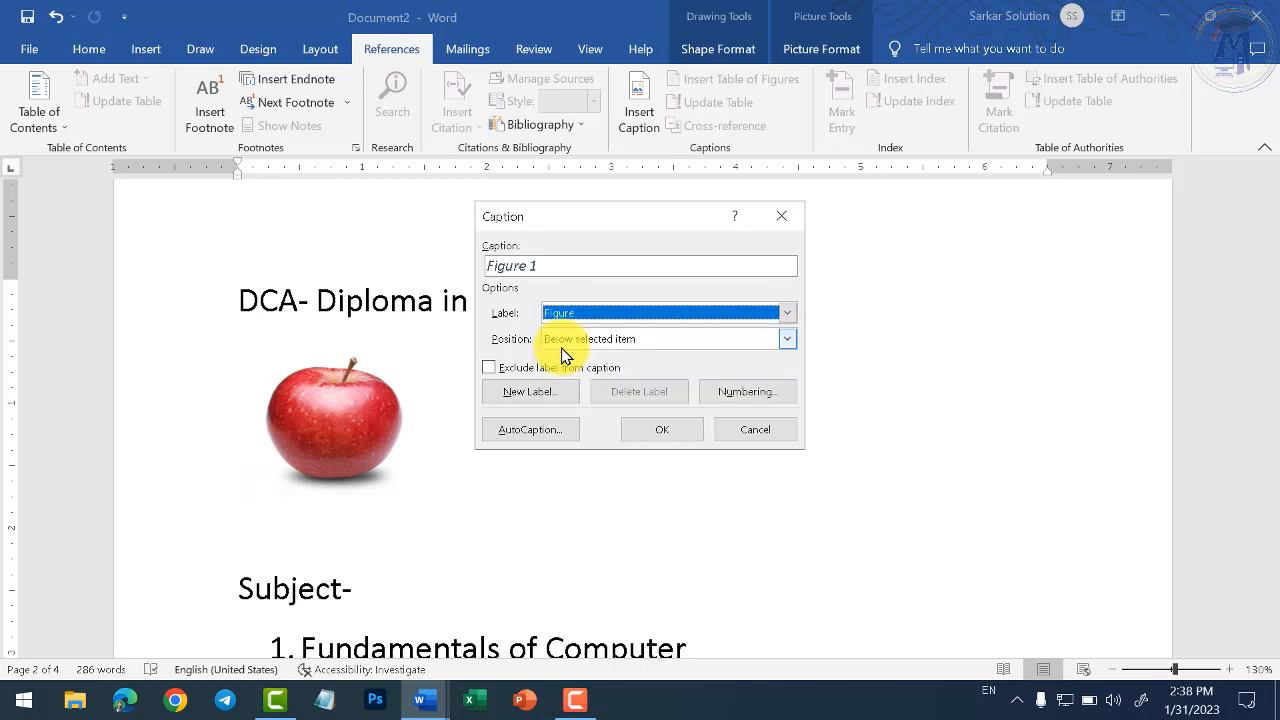
{"action": "left_click", "coordinate": [535, 266]}
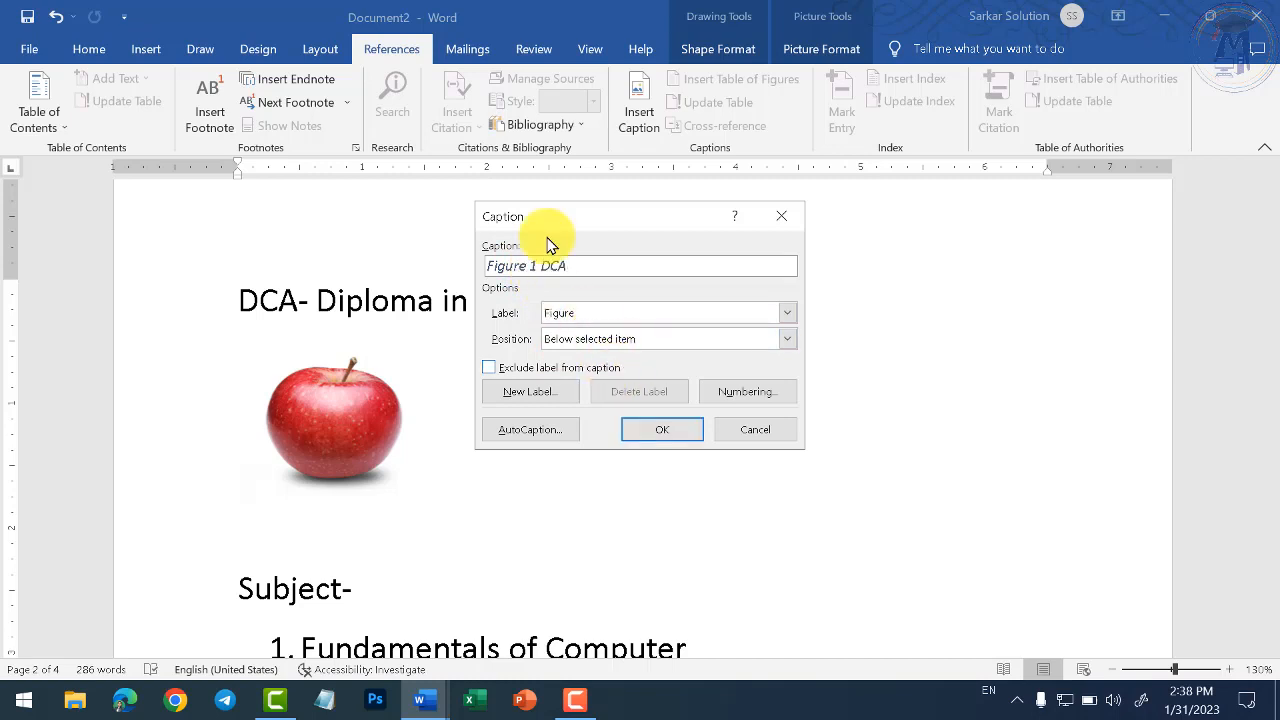
{"action": "left_click", "coordinate": [668, 429]}
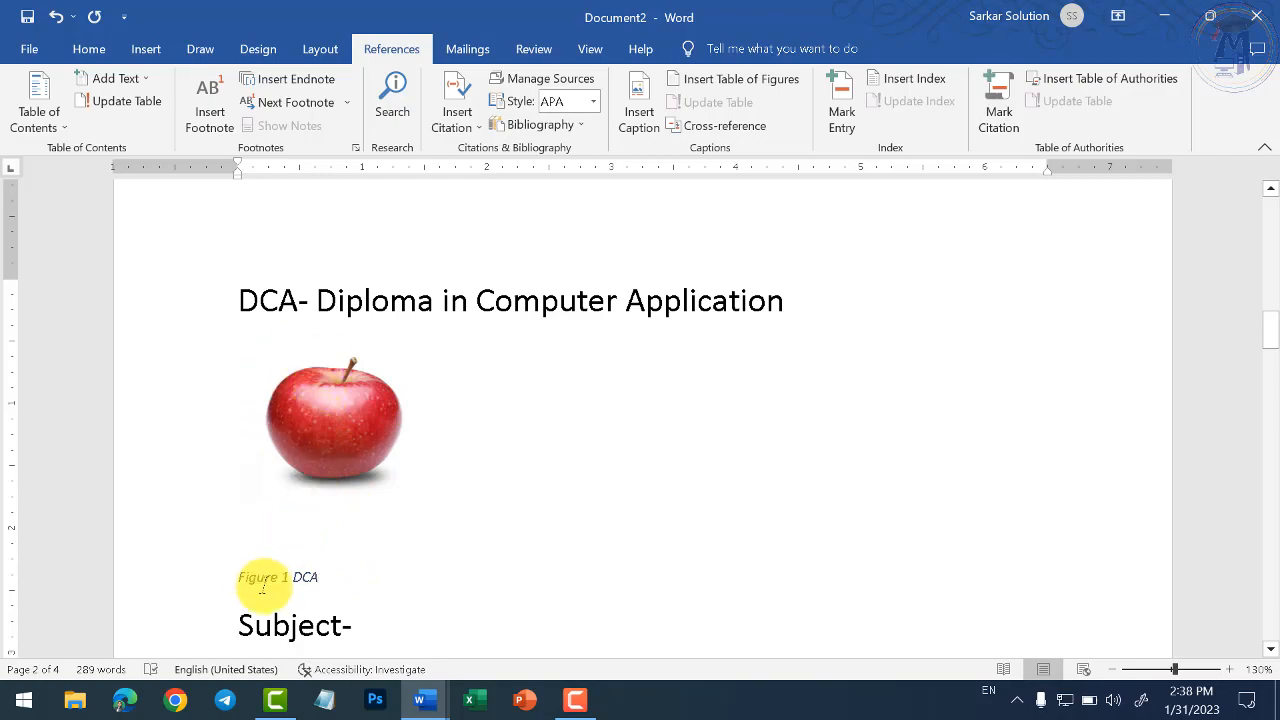
{"action": "left_click_drag", "start_coordinate": [266, 571], "coordinate": [331, 574]}
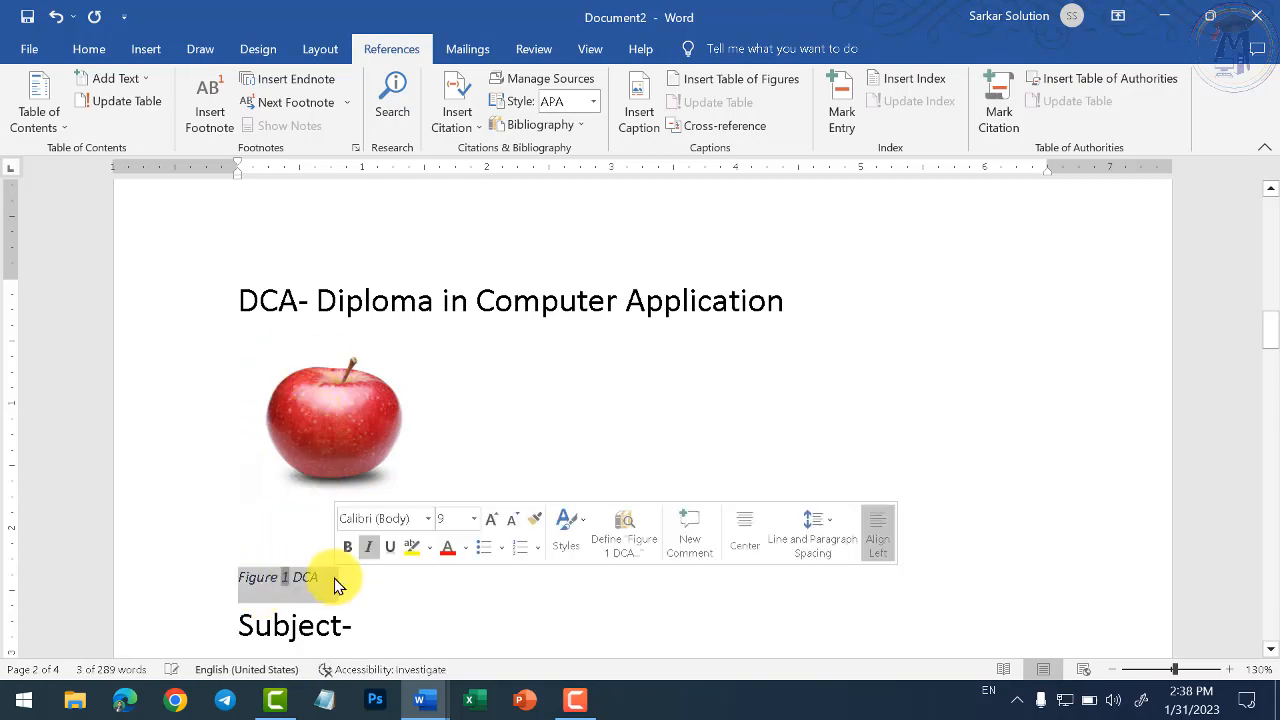
Insert a blank line below the "PGDCA- Diploma in Computer Application" title
{"action": "scroll", "coordinate": [375, 537], "scroll_direction": "down", "scroll_amount": 8}
{"action": "scroll", "coordinate": [375, 537], "scroll_direction": "down", "scroll_amount": 15}
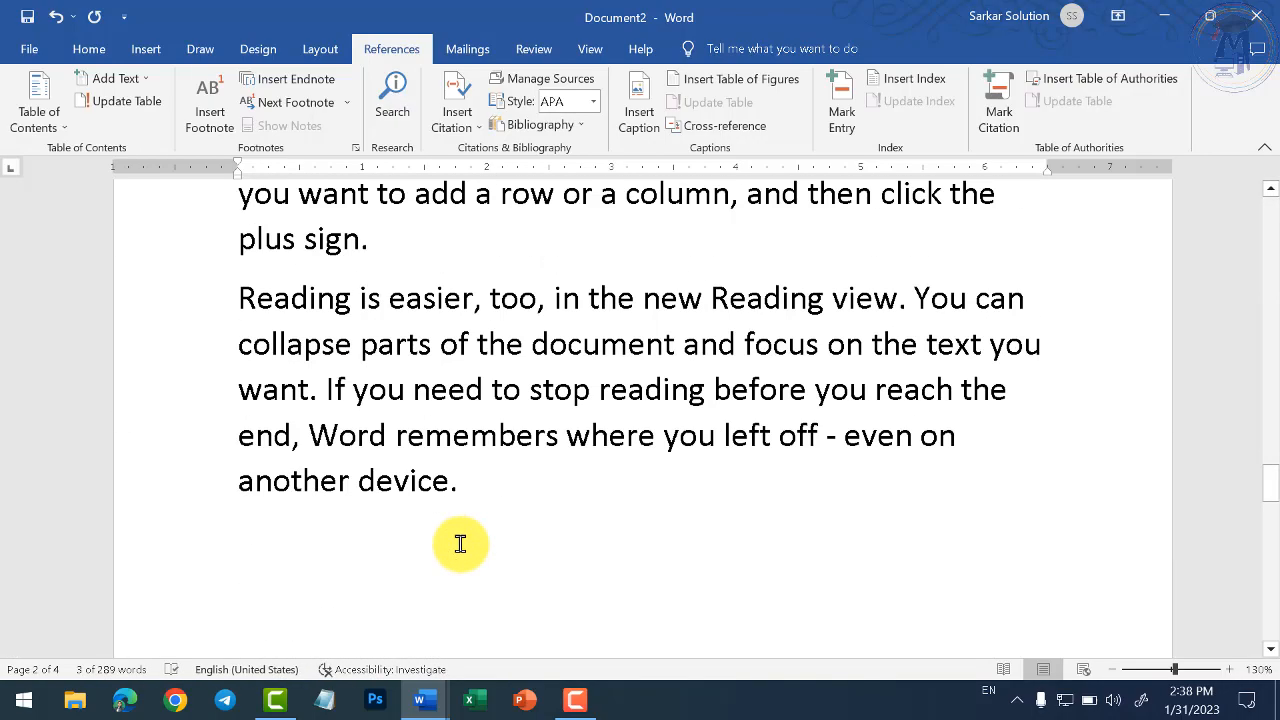
{"action": "scroll", "coordinate": [460, 543], "scroll_direction": "down", "scroll_amount": 6}
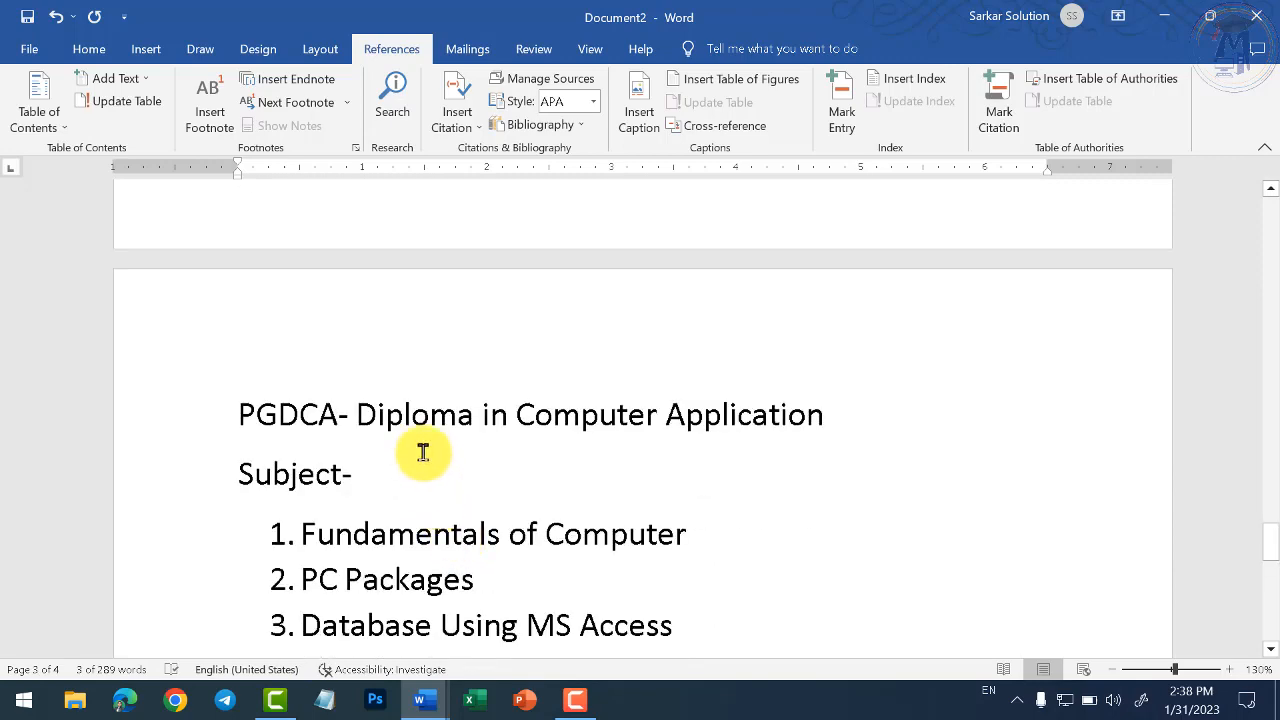
{"action": "left_click", "coordinate": [430, 415]}
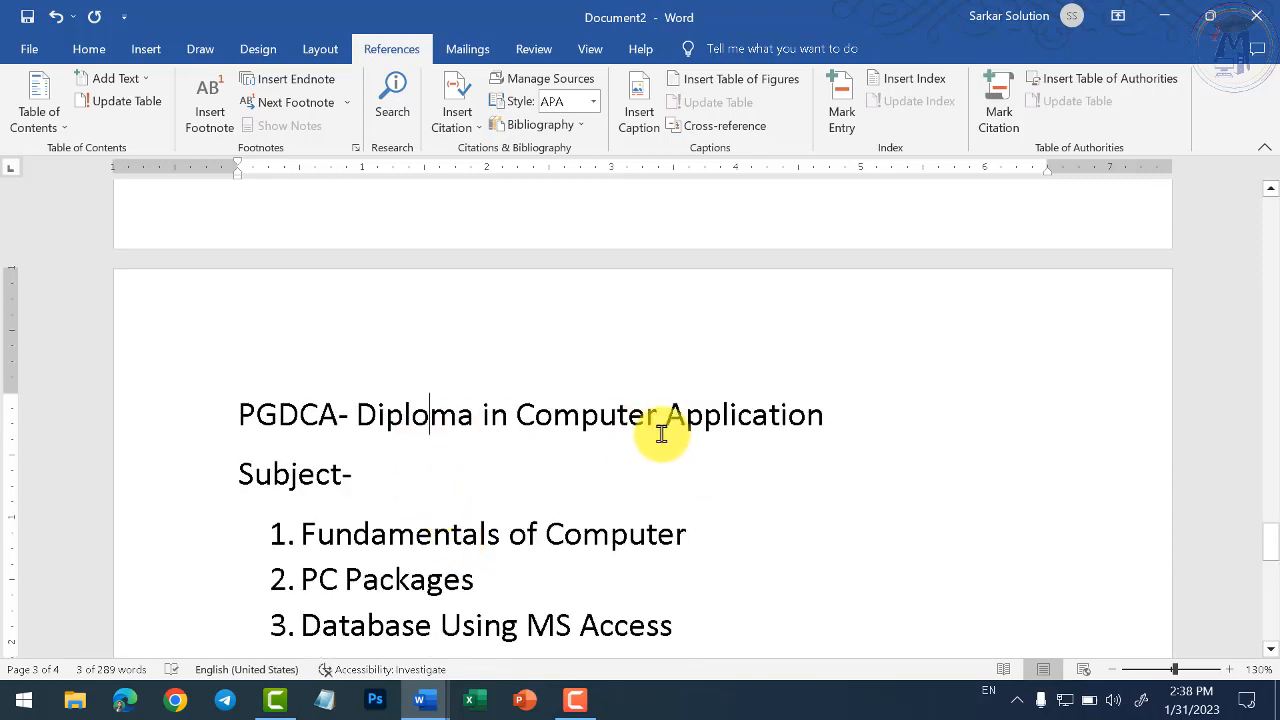
{"action": "left_click", "coordinate": [845, 428]}
{"action": "key", "text": "Return"}
Draw an oval about 1.34" wide and 0.75" high below the PGDCA title and set its text wrapping to Square
{"action": "left_click", "coordinate": [158, 52]}
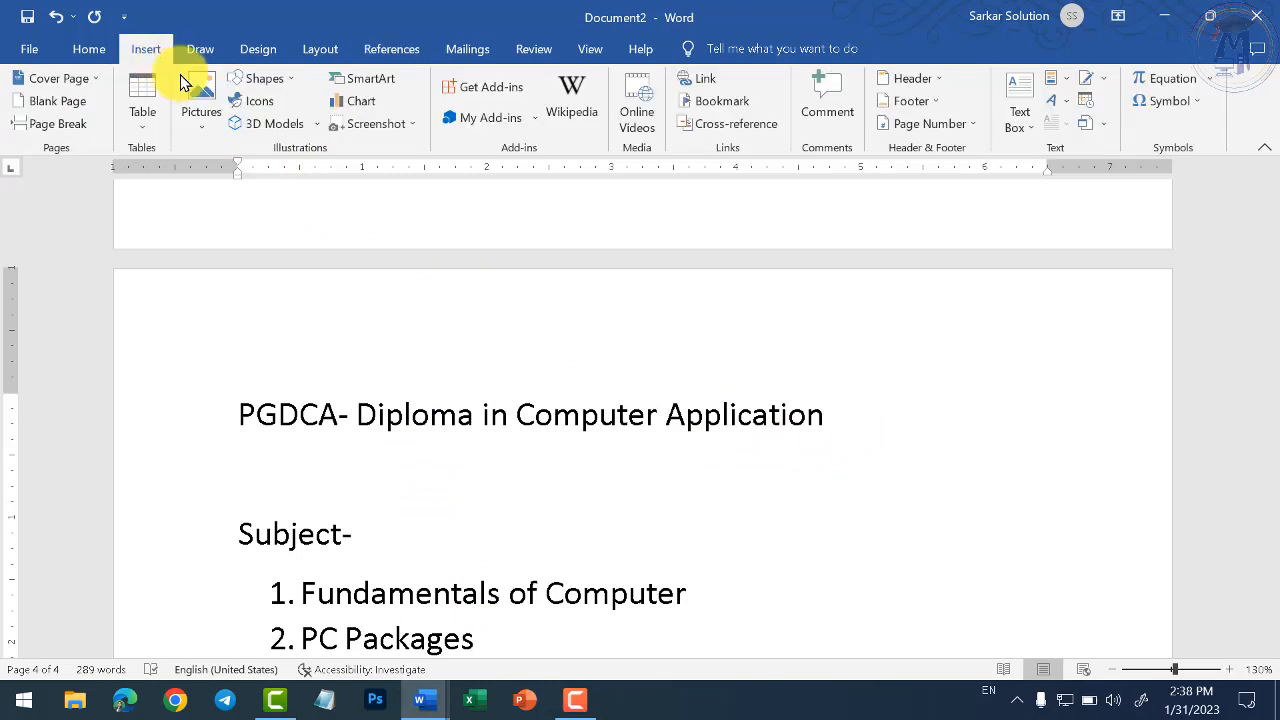
{"action": "left_click", "coordinate": [252, 79]}
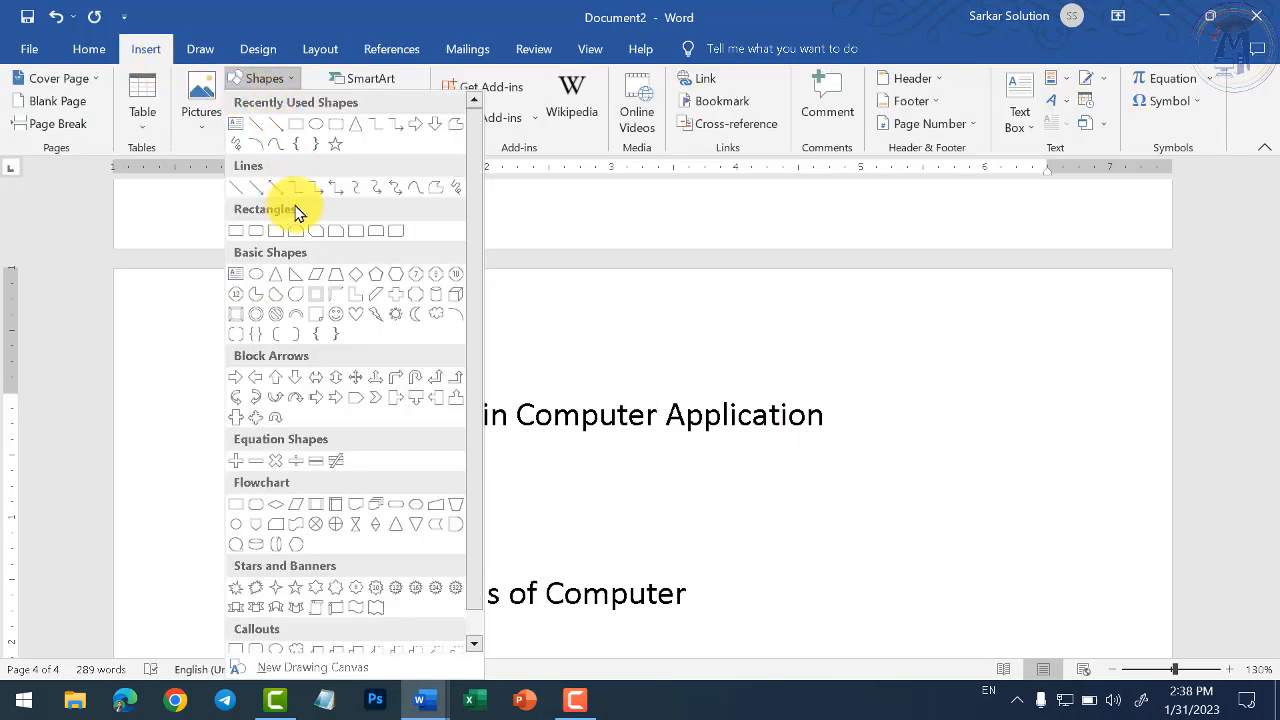
{"action": "left_click", "coordinate": [315, 124]}
{"action": "mouse_move", "coordinate": [260, 424]}
{"action": "left_mouse_down"}
{"action": "mouse_move", "coordinate": [342, 497]}
{"action": "mouse_move", "coordinate": [430, 517]}
{"action": "mouse_move", "coordinate": [366, 480]}
{"action": "left_mouse_up"}
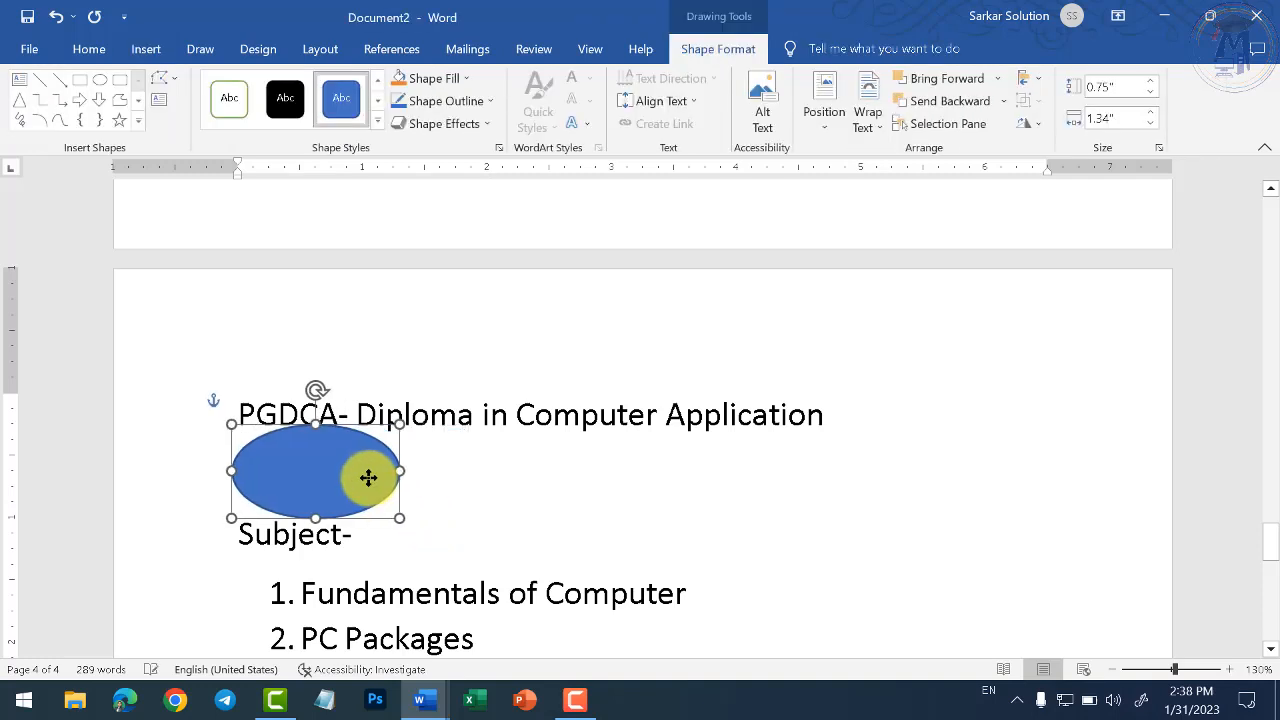
{"action": "left_click", "coordinate": [868, 115]}
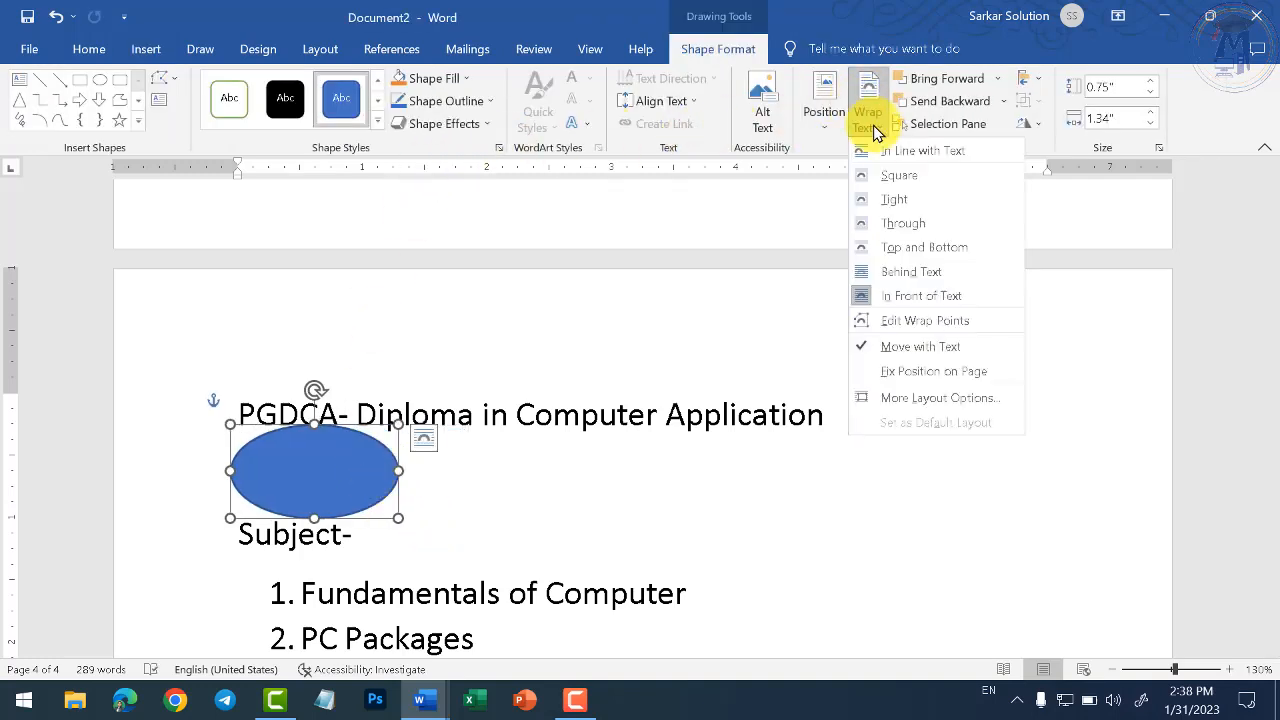
{"action": "left_click", "coordinate": [883, 174]}
{"action": "left_click_drag", "start_coordinate": [376, 468], "coordinate": [394, 481]}
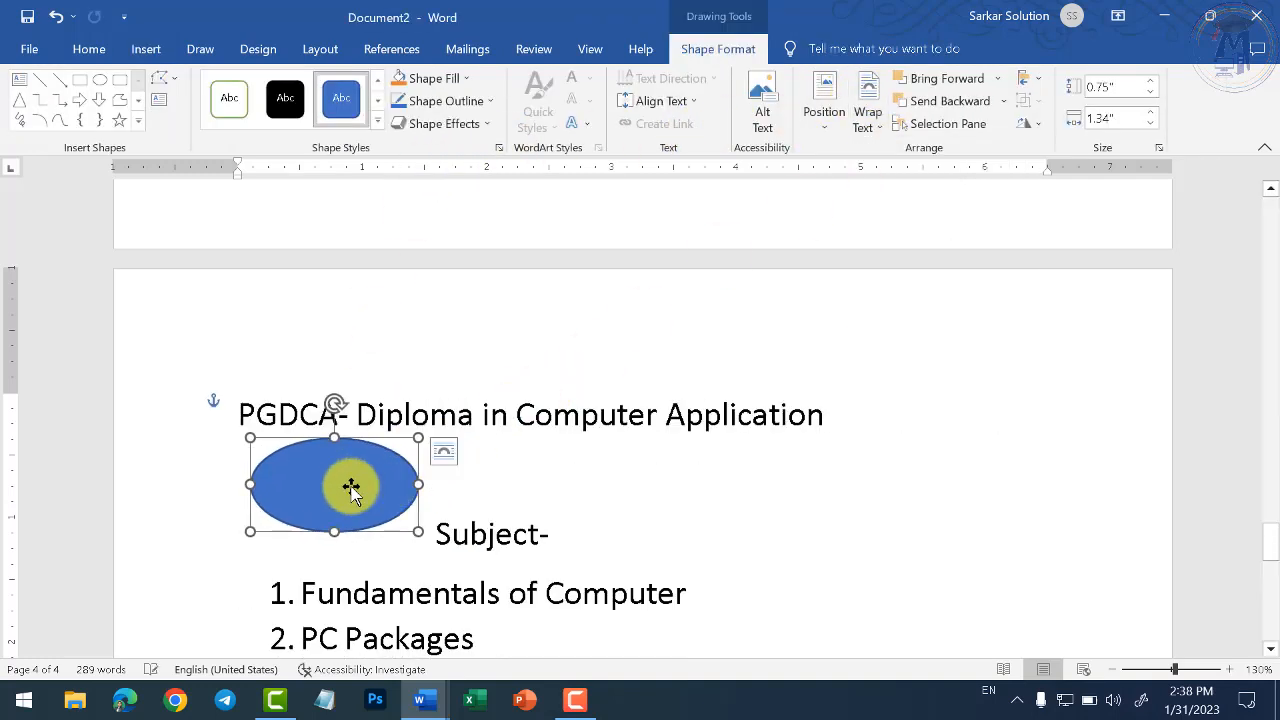
Add the text "PGDCA" inside the oval
{"action": "right_click", "coordinate": [349, 489]}
{"action": "left_click", "coordinate": [407, 195]}
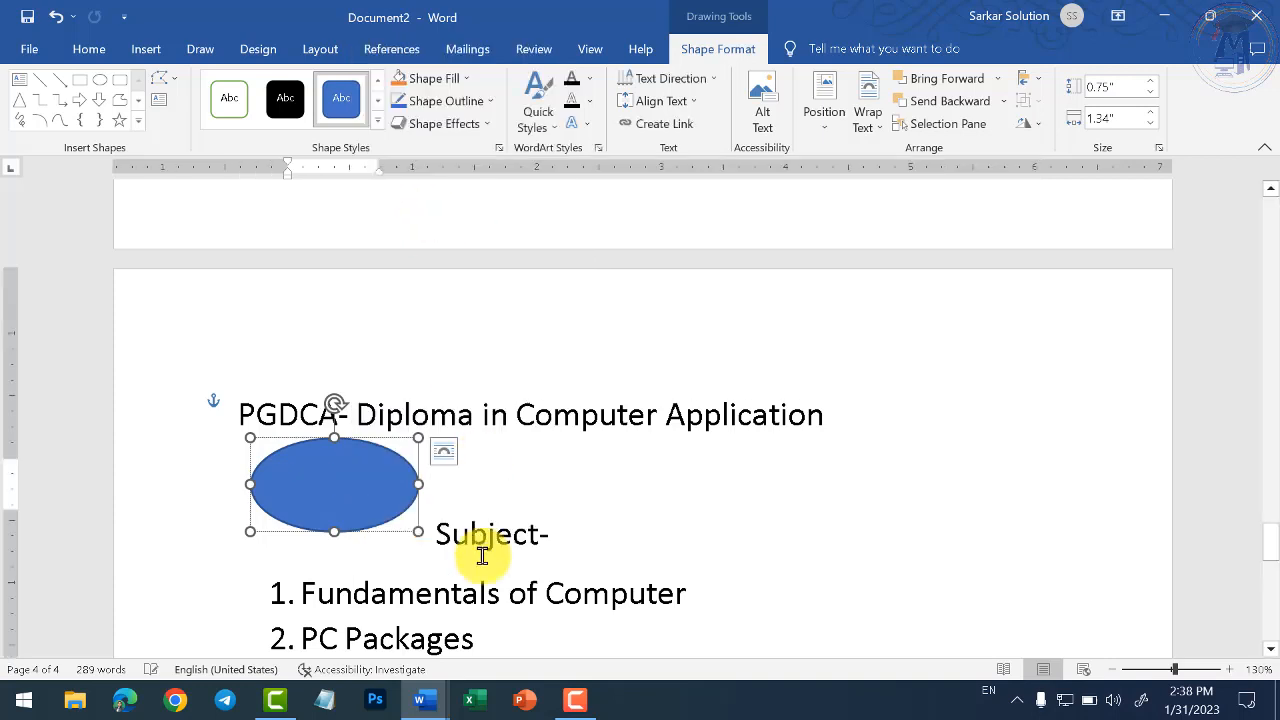
{"action": "type", "text": "PGDCA"}
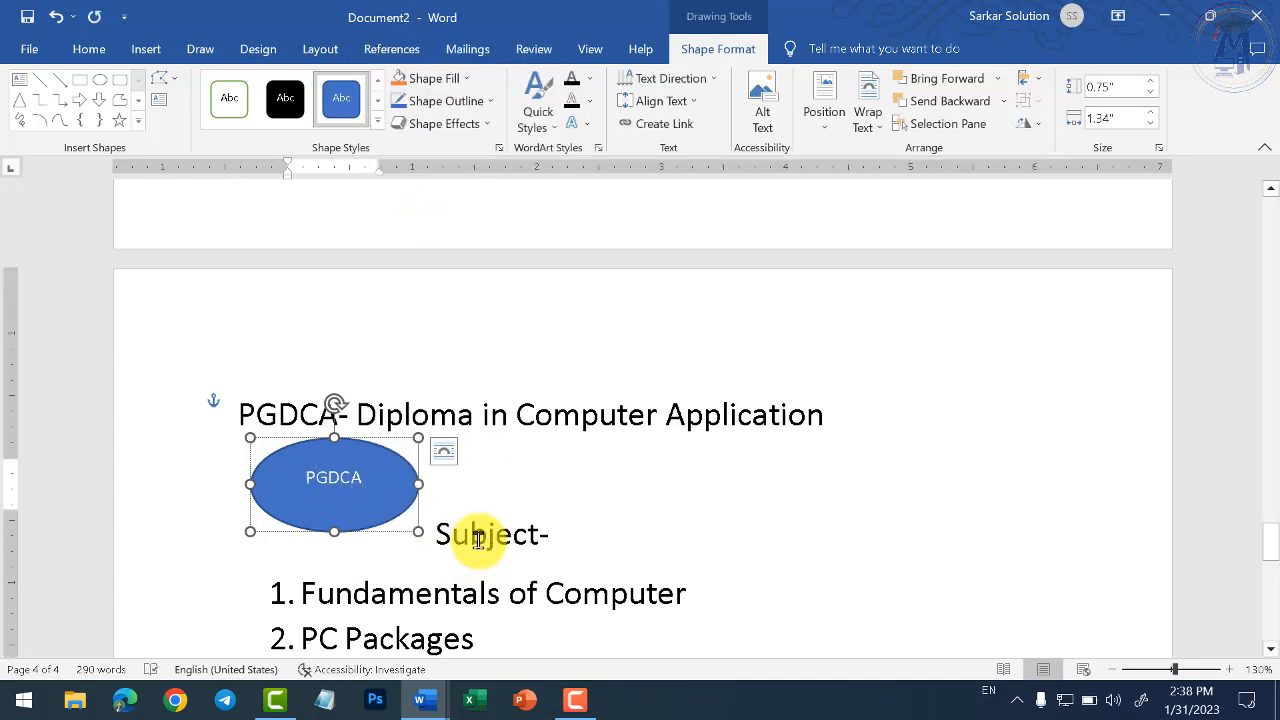
{"action": "left_click", "coordinate": [479, 537]}
Add the caption "Figure 2 PGDCA" below the oval, using the Figure label
{"action": "double_click", "coordinate": [416, 496]}
{"action": "left_click", "coordinate": [412, 479]}
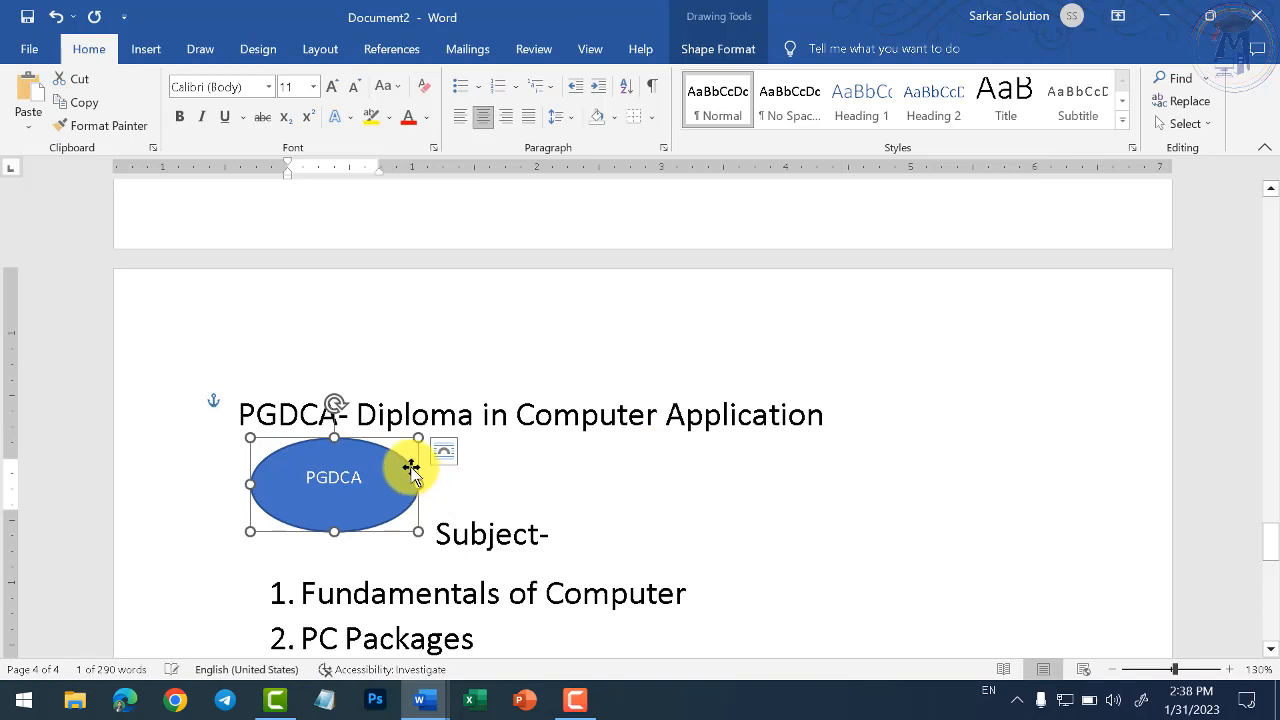
{"action": "left_click", "coordinate": [384, 56]}
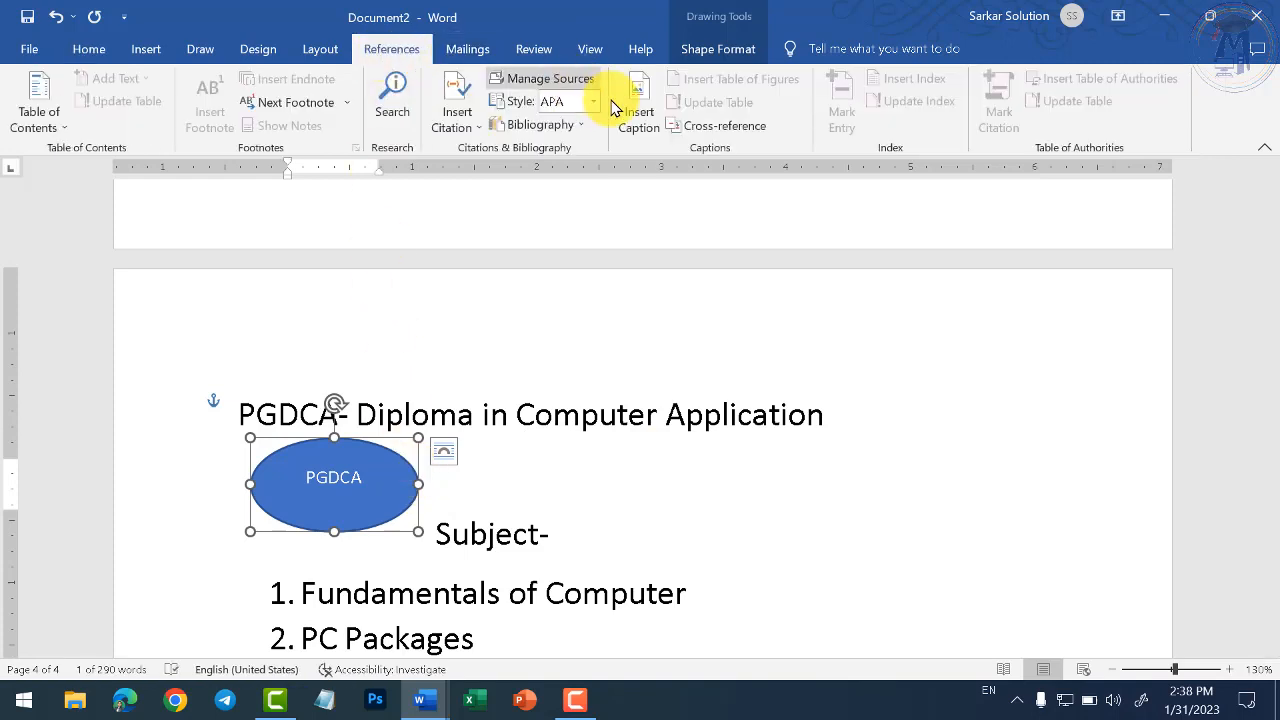
{"action": "left_click", "coordinate": [640, 124]}
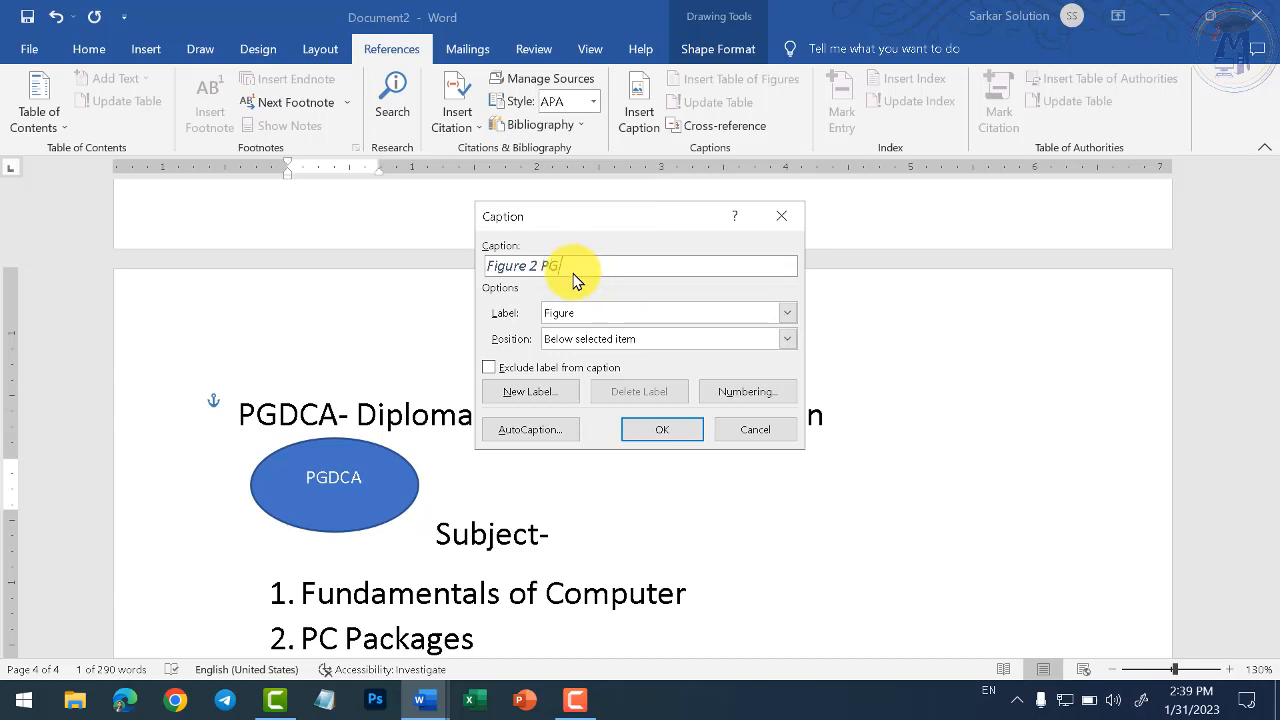
{"action": "left_click", "coordinate": [662, 429]}
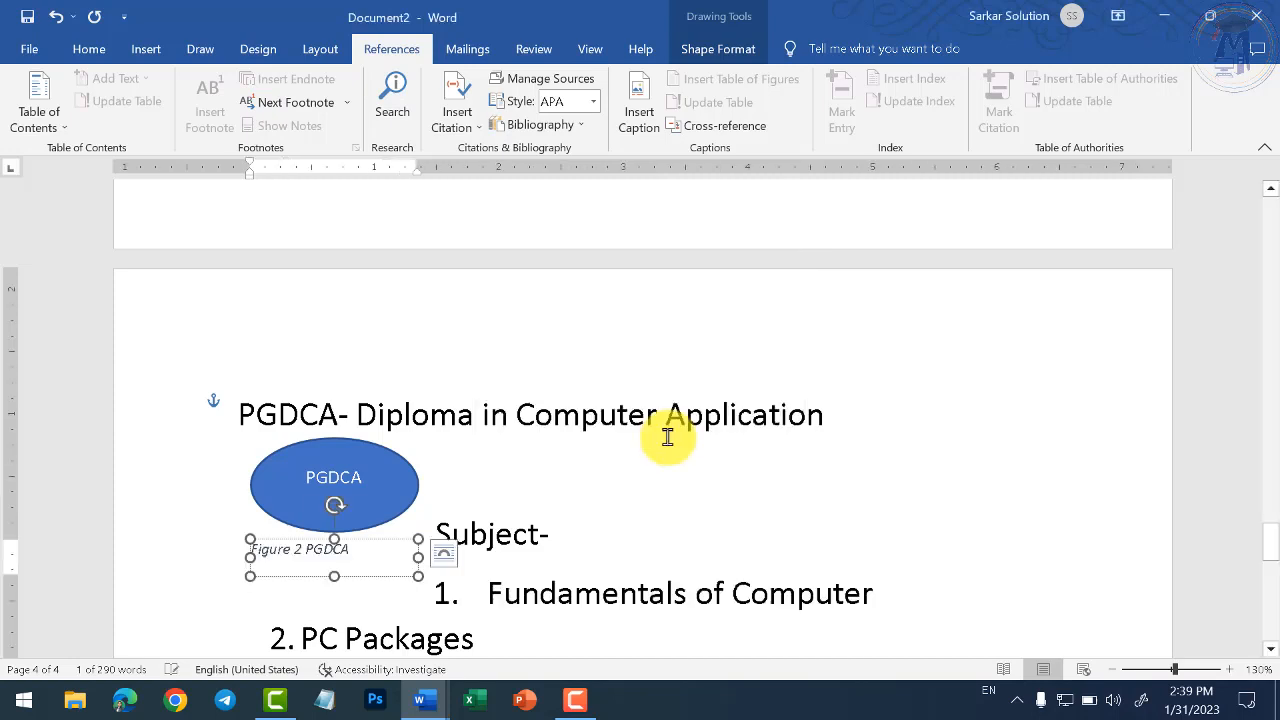
{"action": "scroll", "coordinate": [557, 434], "scroll_direction": "down", "scroll_amount": 1}
{"action": "left_click", "coordinate": [451, 290]}
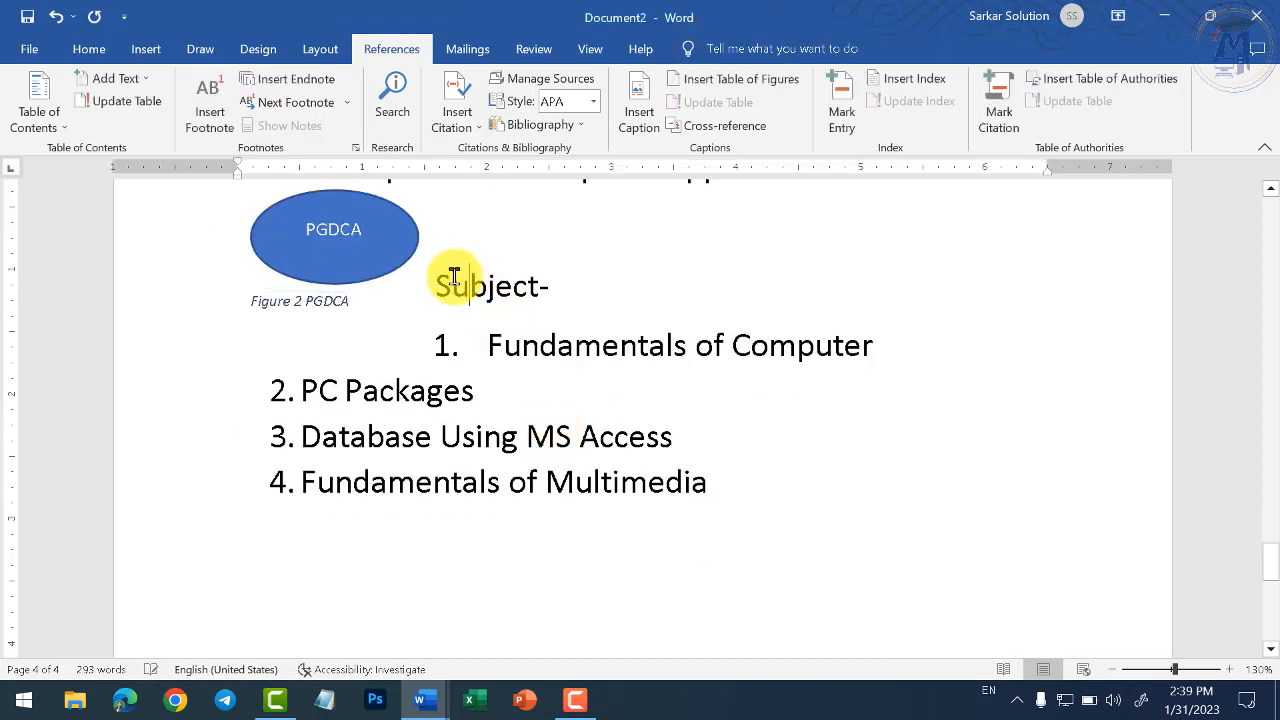
{"action": "left_click", "coordinate": [435, 287]}
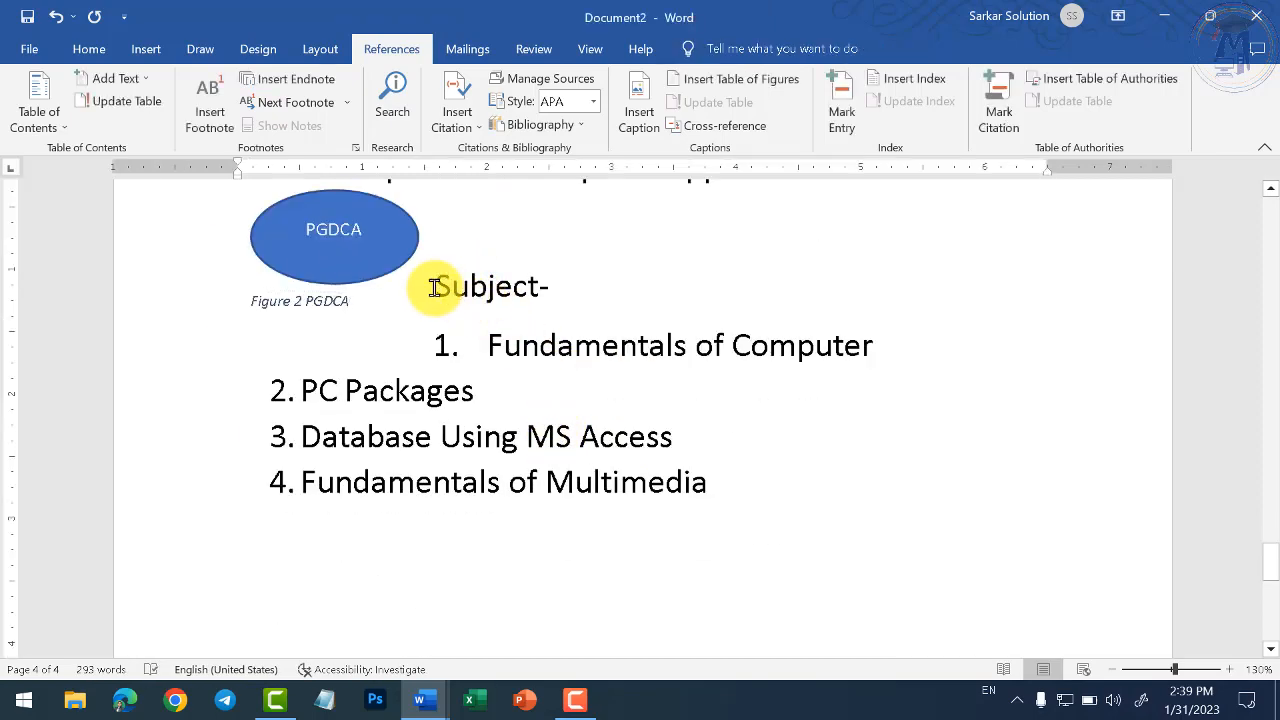
Start a new page after the PGDCA subject list with a page break
{"action": "scroll", "coordinate": [471, 363], "scroll_direction": "down", "scroll_amount": 8}
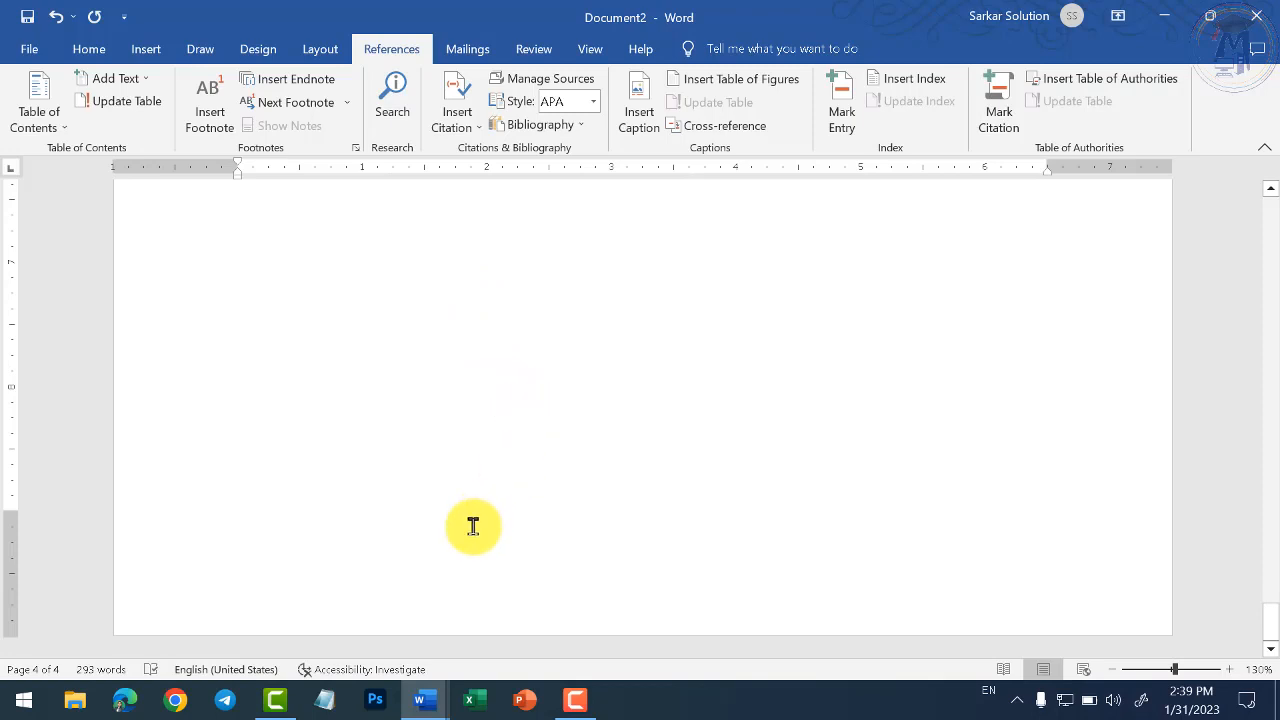
{"action": "left_click", "coordinate": [527, 552]}
{"action": "key", "text": "Return"}
{"action": "scroll", "coordinate": [576, 434], "scroll_direction": "up", "scroll_amount": 4}
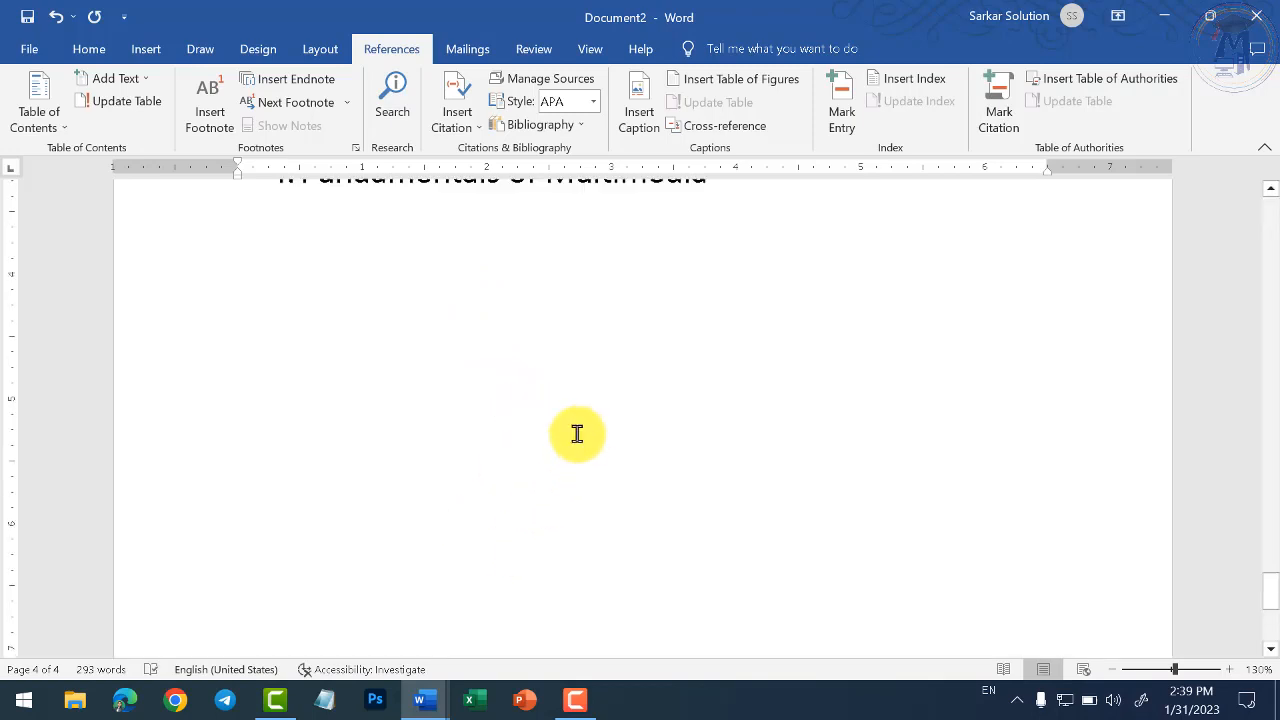
{"action": "scroll", "coordinate": [570, 451], "scroll_direction": "down", "scroll_amount": 3}
{"action": "key", "text": "ctrl+Return"}
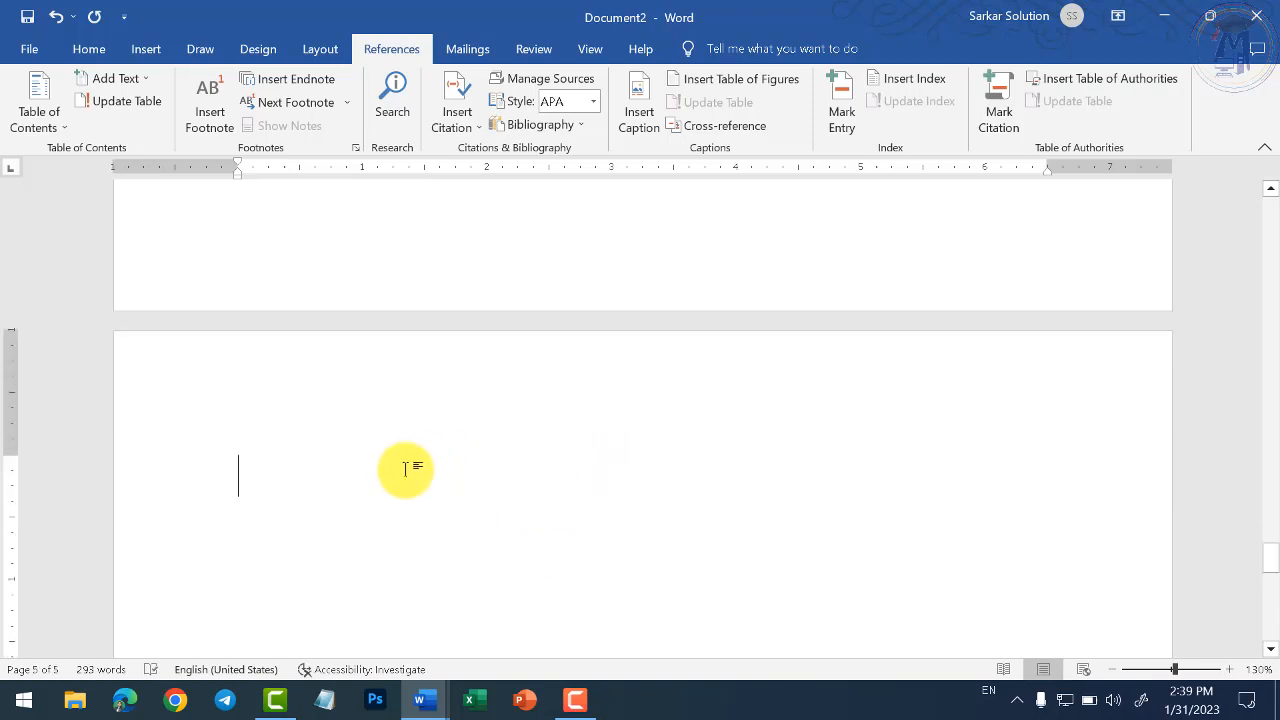
Generate sample text on the new page with =rand()
{"action": "type", "text": "=rand"}
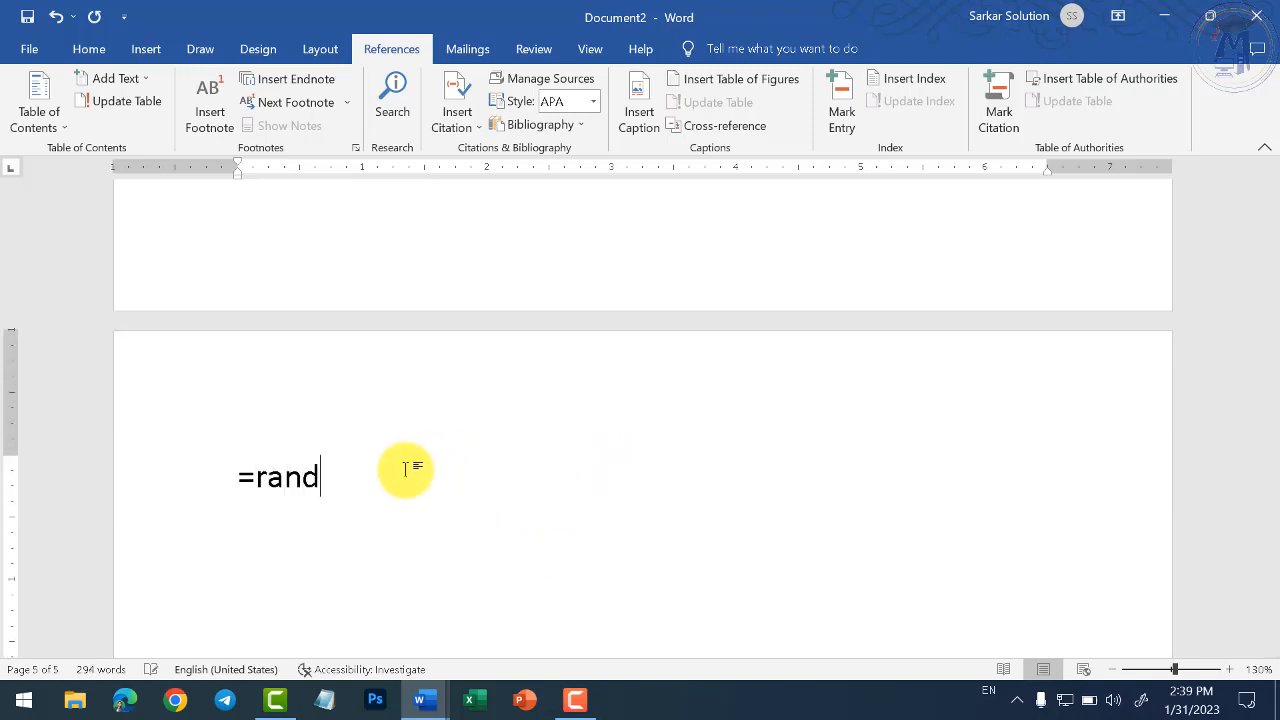
{"action": "type", "text": "()"}
{"action": "key", "text": "Return"}
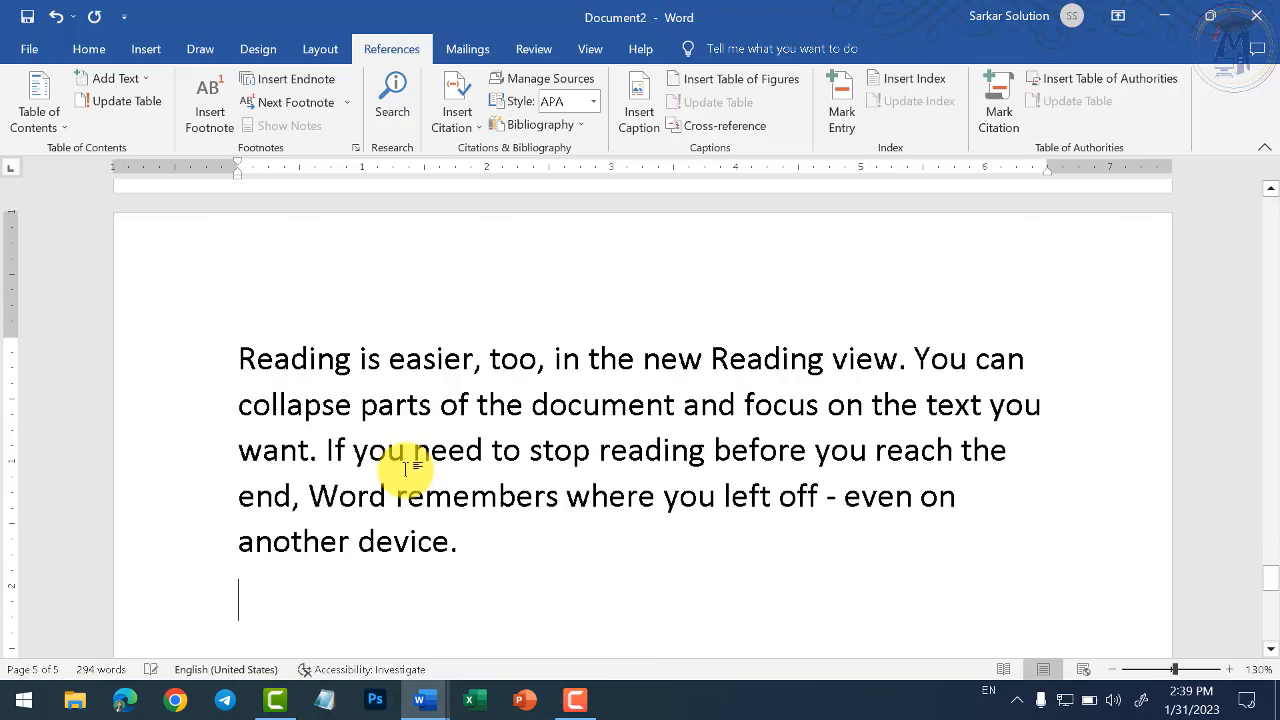
Insert a blank line above the first sample paragraph, "Video provides a powerful way", on page 5
{"action": "scroll", "coordinate": [398, 468], "scroll_direction": "up", "scroll_amount": 3}
{"action": "scroll", "coordinate": [398, 468], "scroll_direction": "up", "scroll_amount": 8}
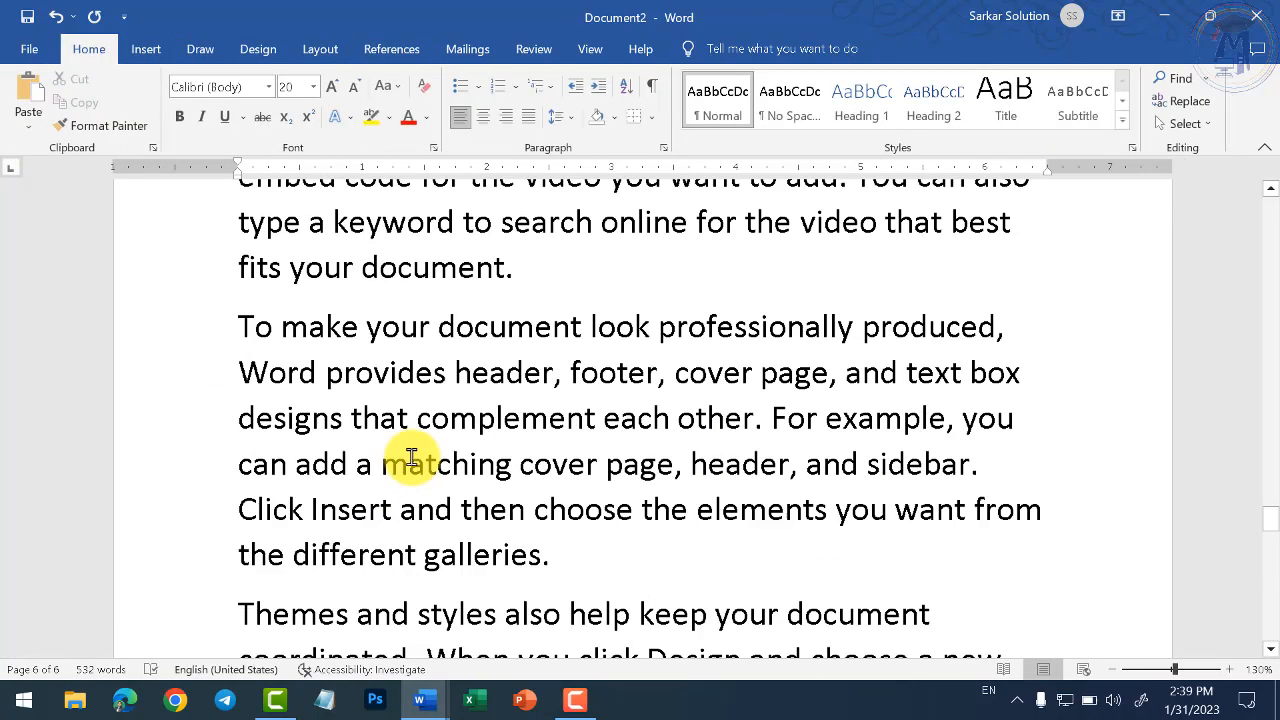
{"action": "scroll", "coordinate": [409, 460], "scroll_direction": "down", "scroll_amount": 1}
{"action": "left_click", "coordinate": [246, 518]}
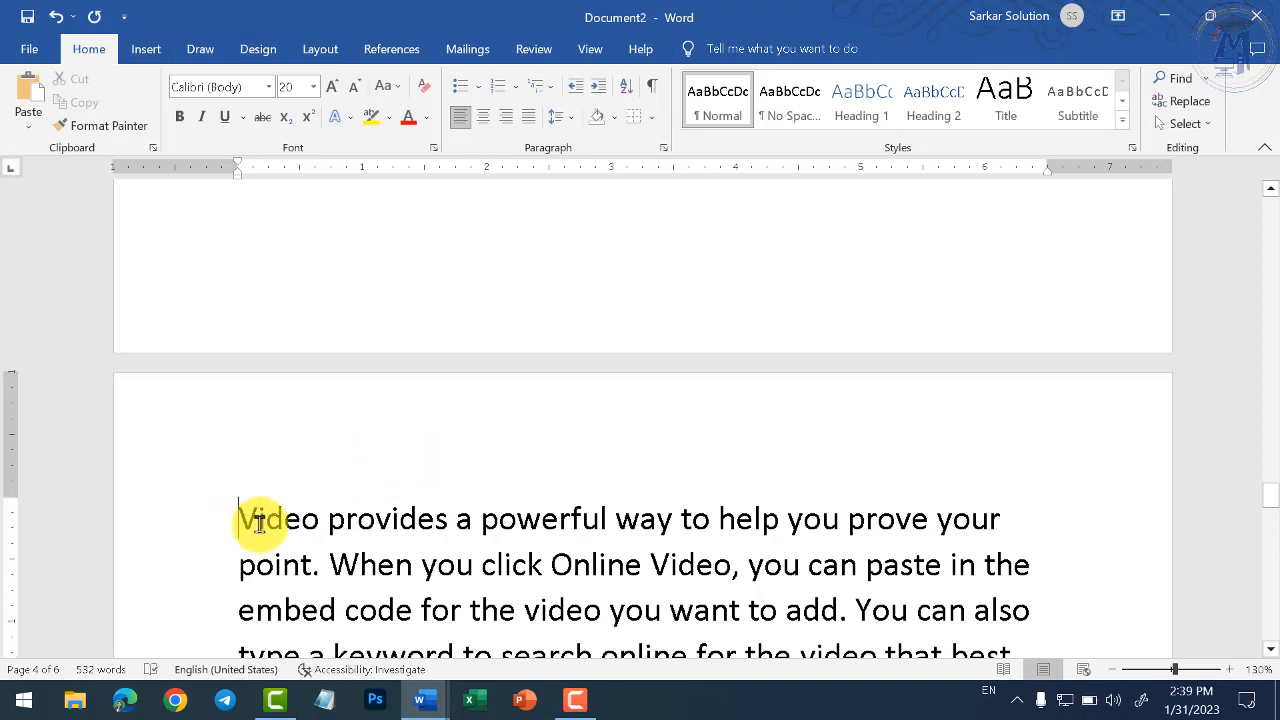
{"action": "key", "text": "Return"}
Insert a table with four columns and three rows on the blank line above the sample text on page 5
{"action": "left_click", "coordinate": [268, 526]}
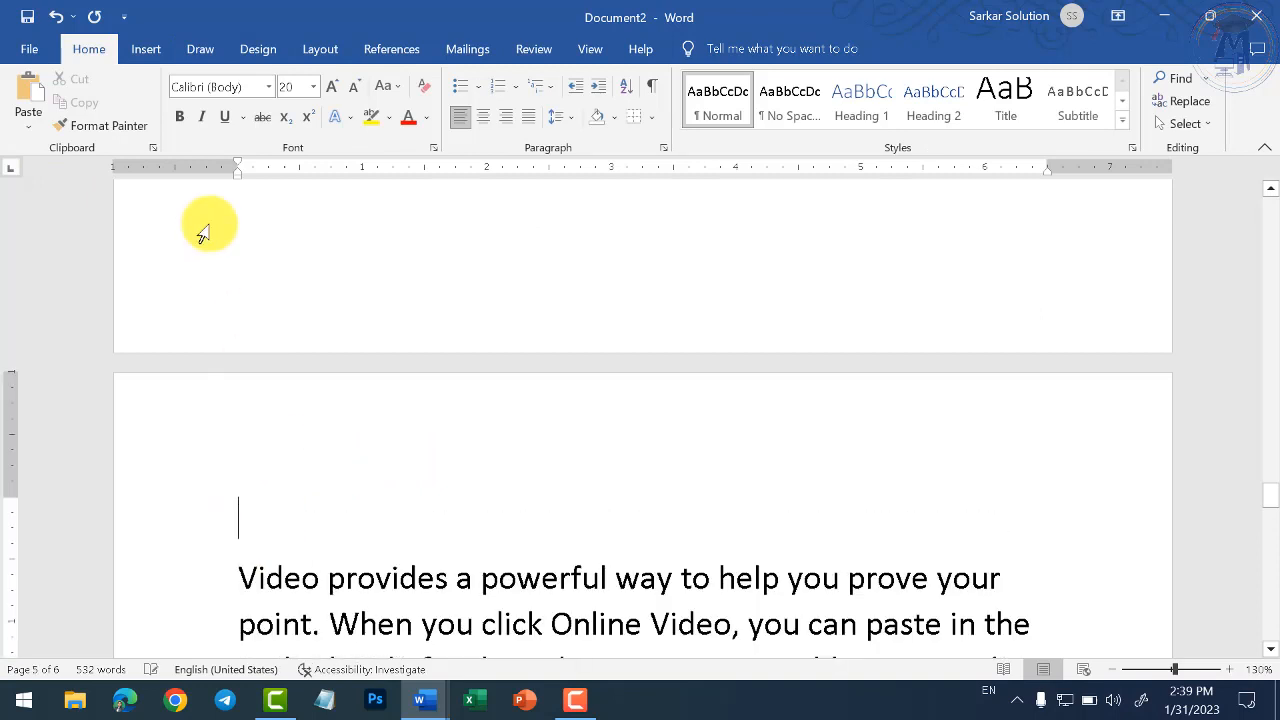
{"action": "left_click", "coordinate": [150, 50]}
{"action": "left_click", "coordinate": [146, 118]}
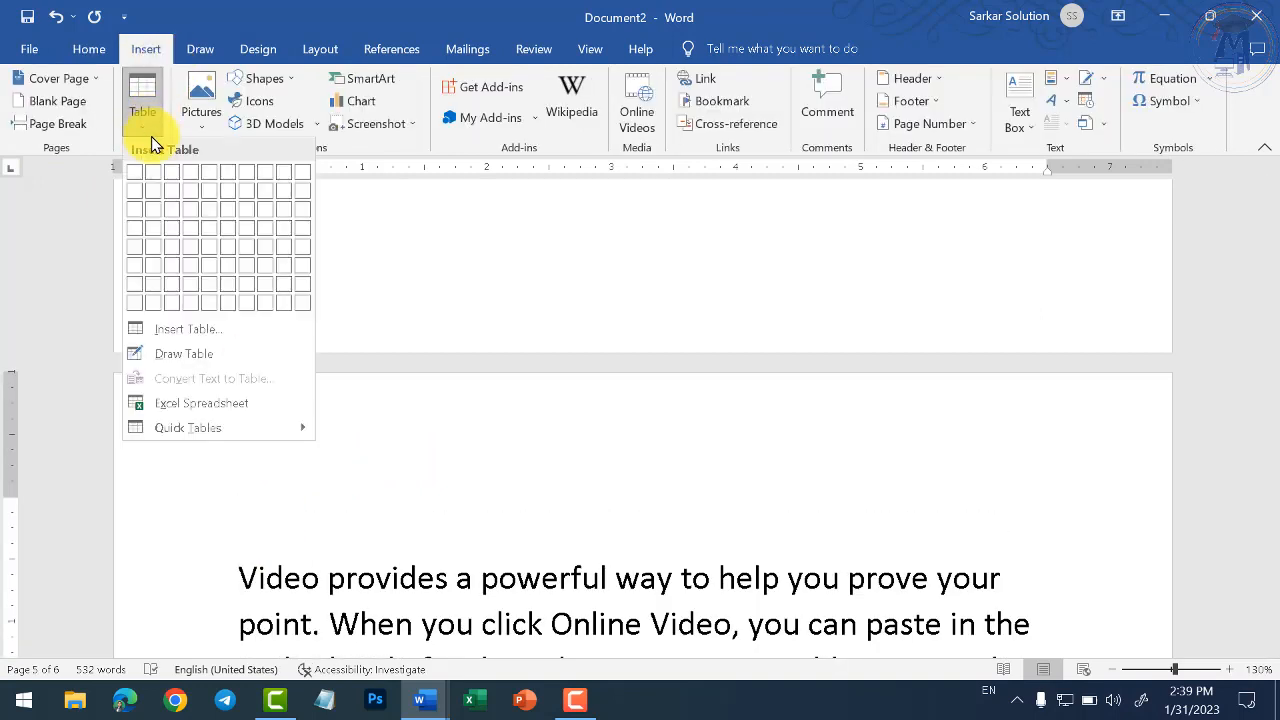
{"action": "left_click", "coordinate": [196, 216]}
Fill the table's header row with S.no, Name, Address and Course, and number the two rows below 1 and 2
{"action": "scroll", "coordinate": [487, 500], "scroll_direction": "down", "scroll_amount": 4}
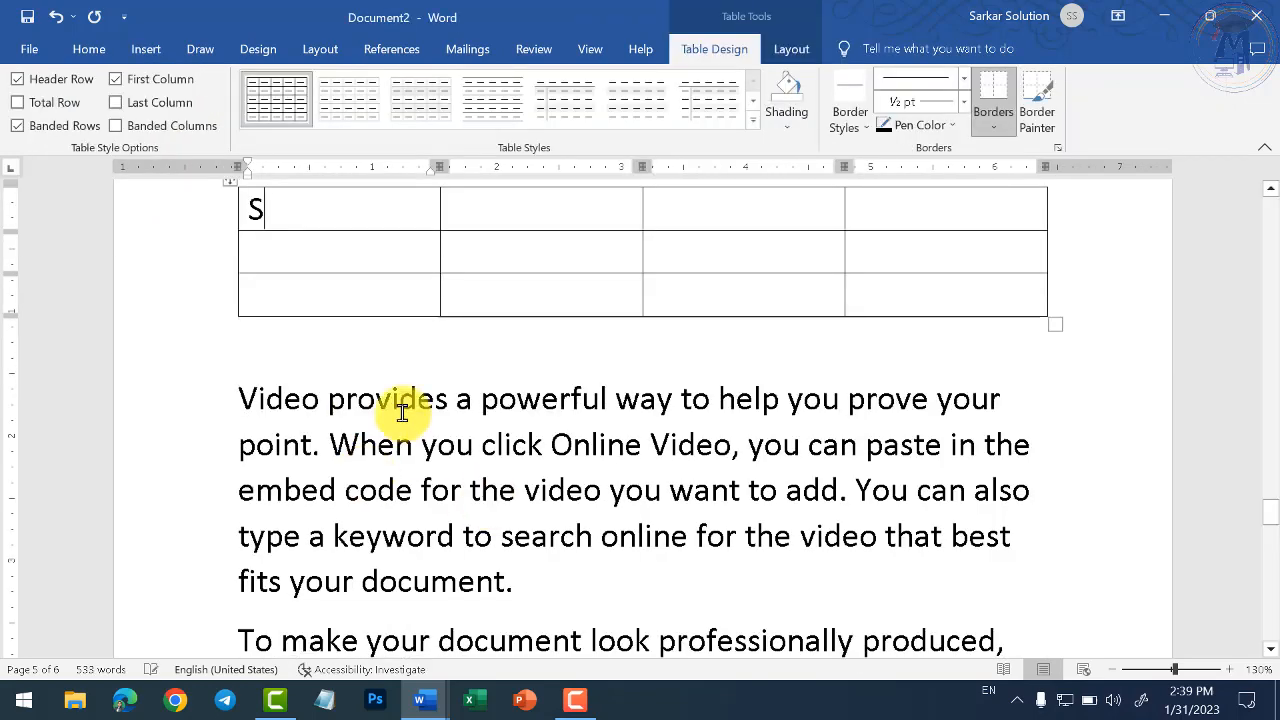
{"action": "scroll", "coordinate": [380, 415], "scroll_direction": "up", "scroll_amount": 1}
{"action": "type", "text": ".no"}
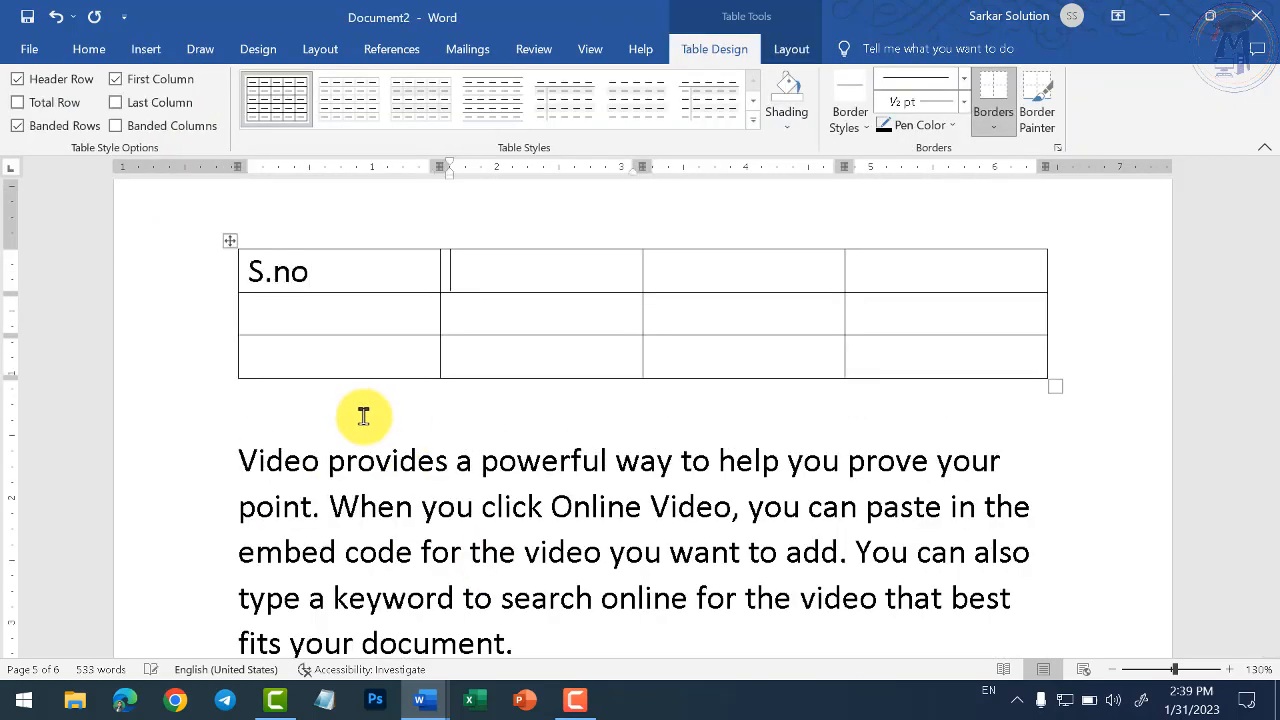
{"action": "type", "text": "Name"}
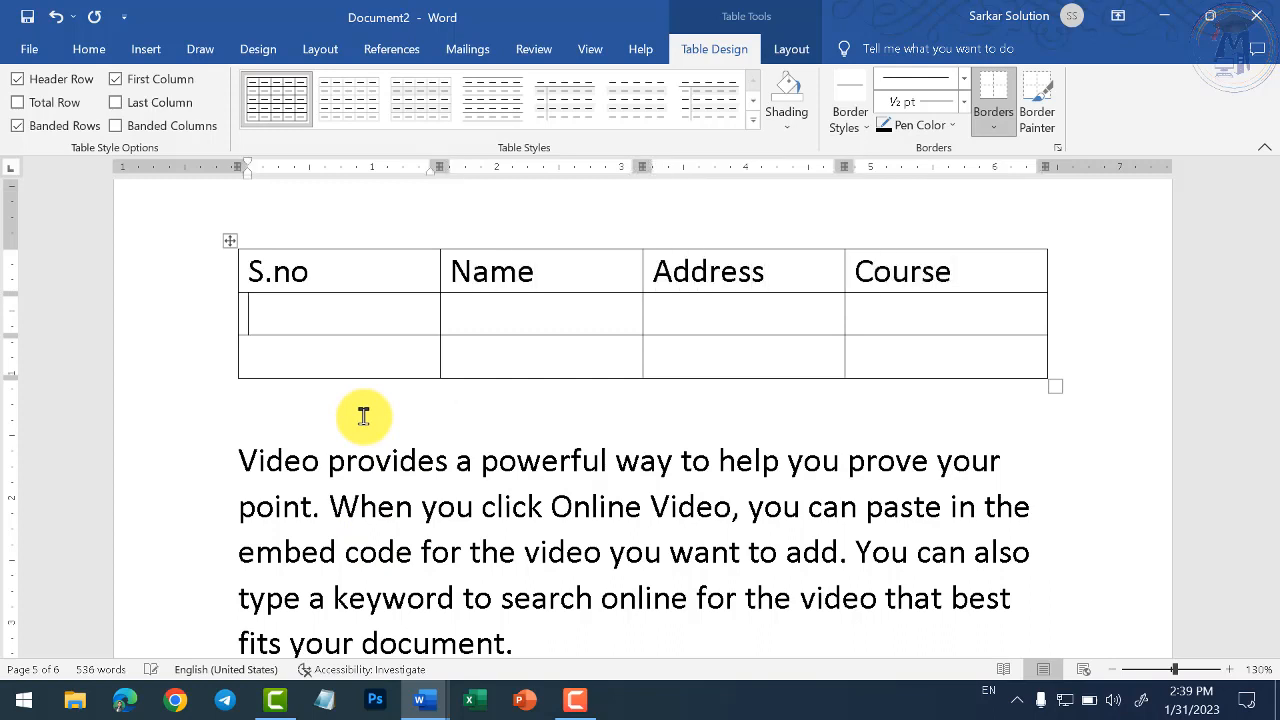
{"action": "type", "text": "1"}
{"action": "key", "text": "Tab"}
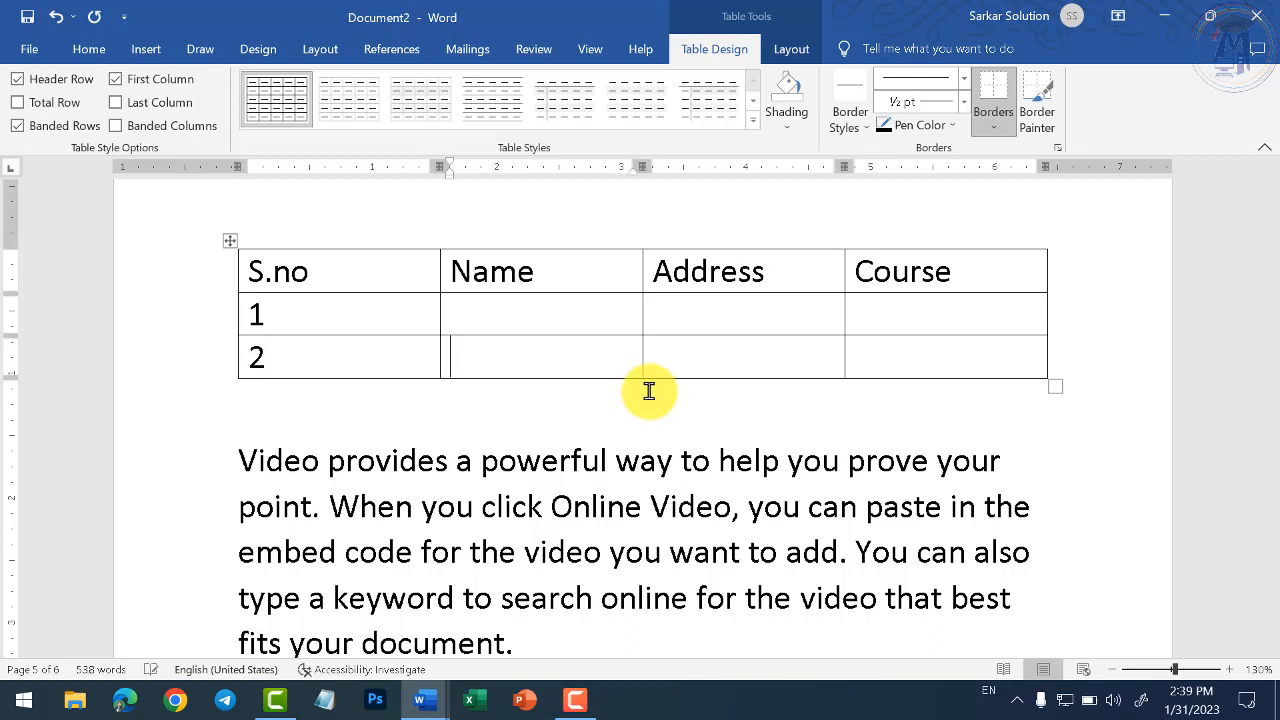
Add the caption "Table 1 Details" above the whole table, using the Table label
{"action": "left_click", "coordinate": [231, 243]}
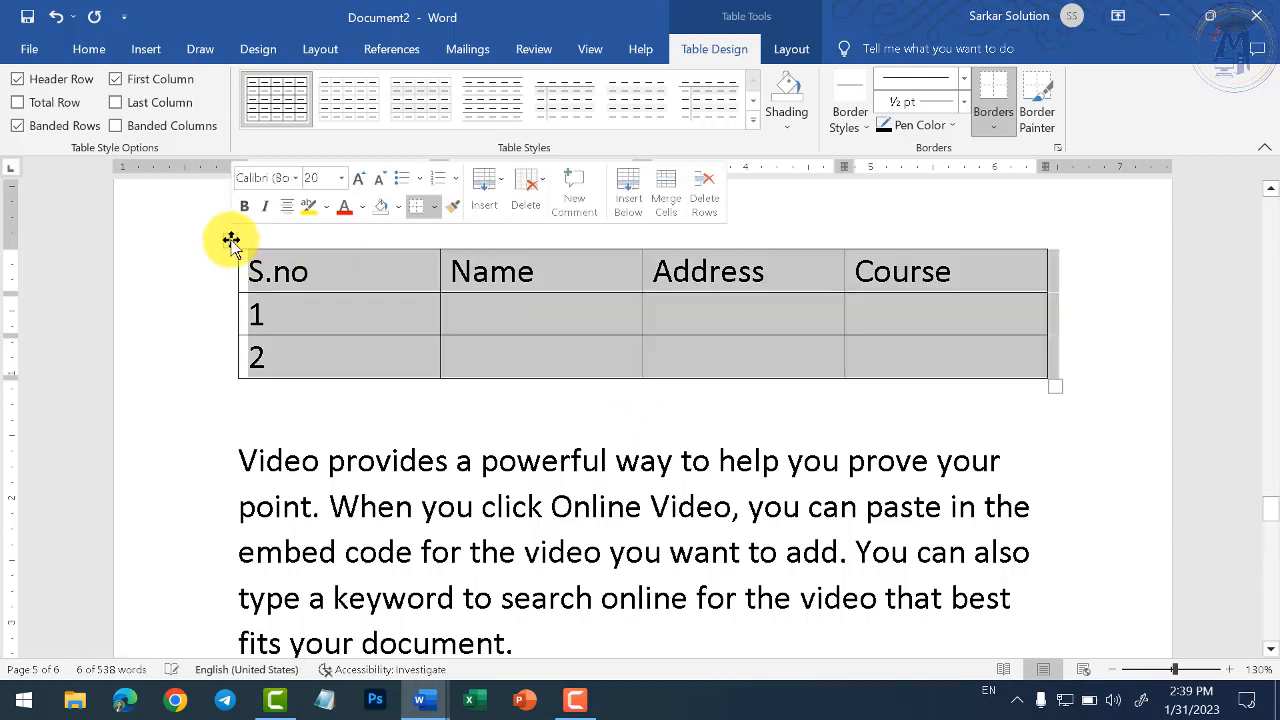
{"action": "left_click", "coordinate": [383, 49]}
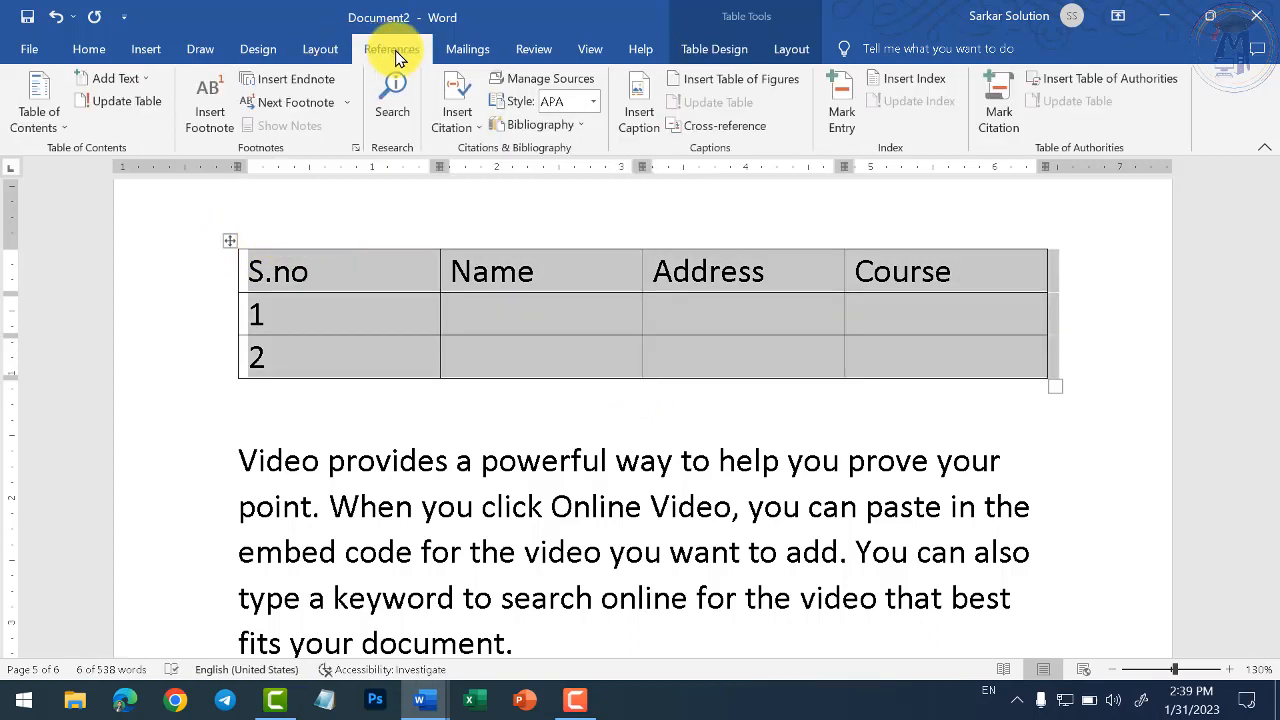
{"action": "left_click", "coordinate": [636, 126]}
{"action": "left_click", "coordinate": [619, 314]}
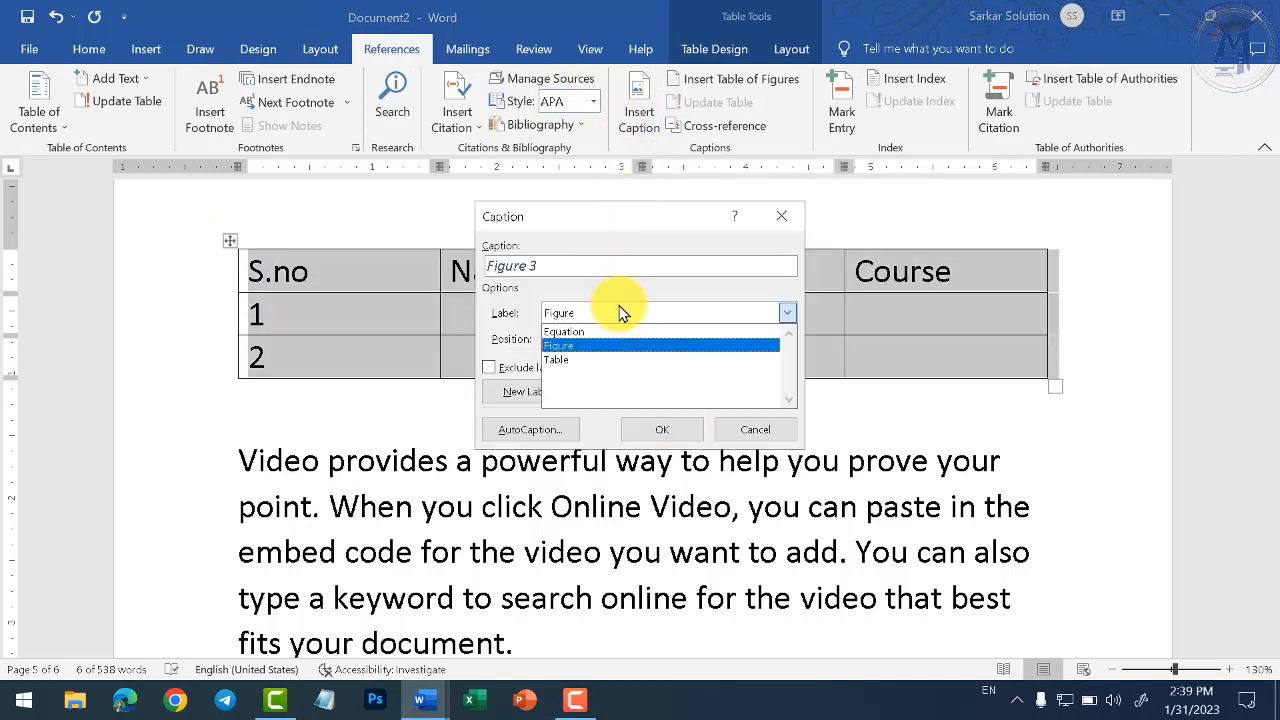
{"action": "left_click", "coordinate": [575, 358]}
{"action": "left_click", "coordinate": [594, 262]}
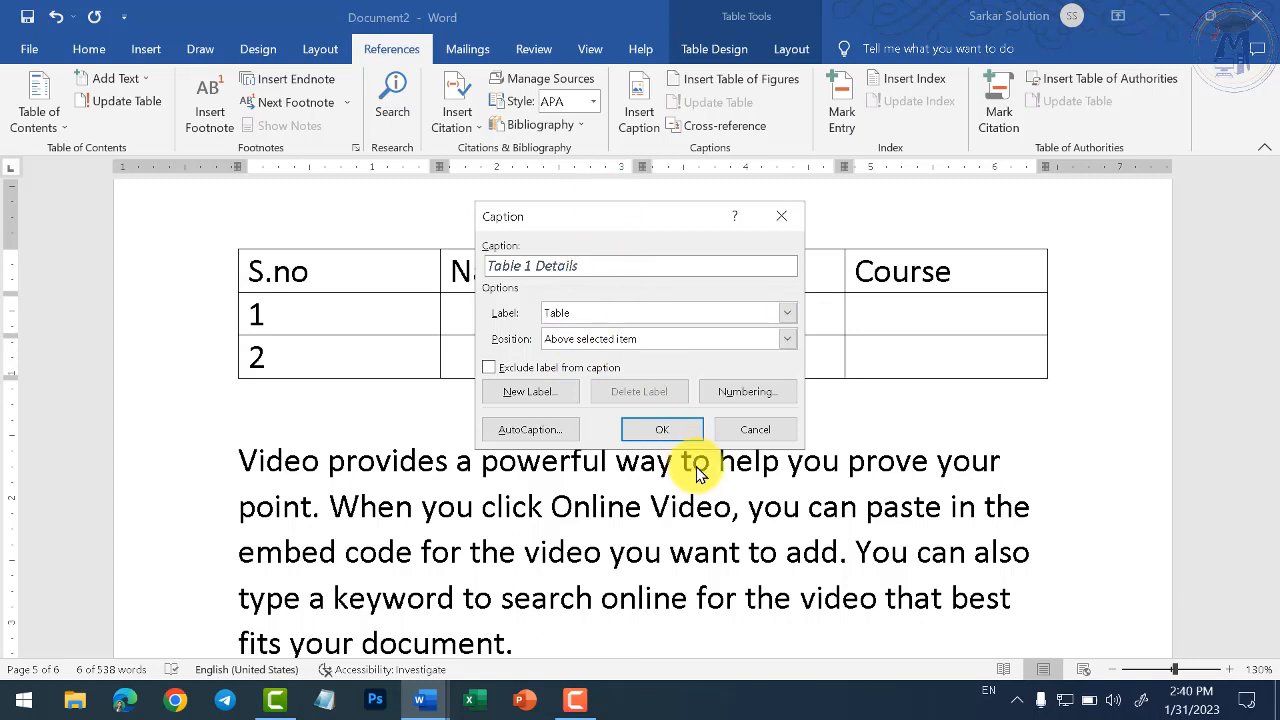
{"action": "left_click", "coordinate": [686, 428]}
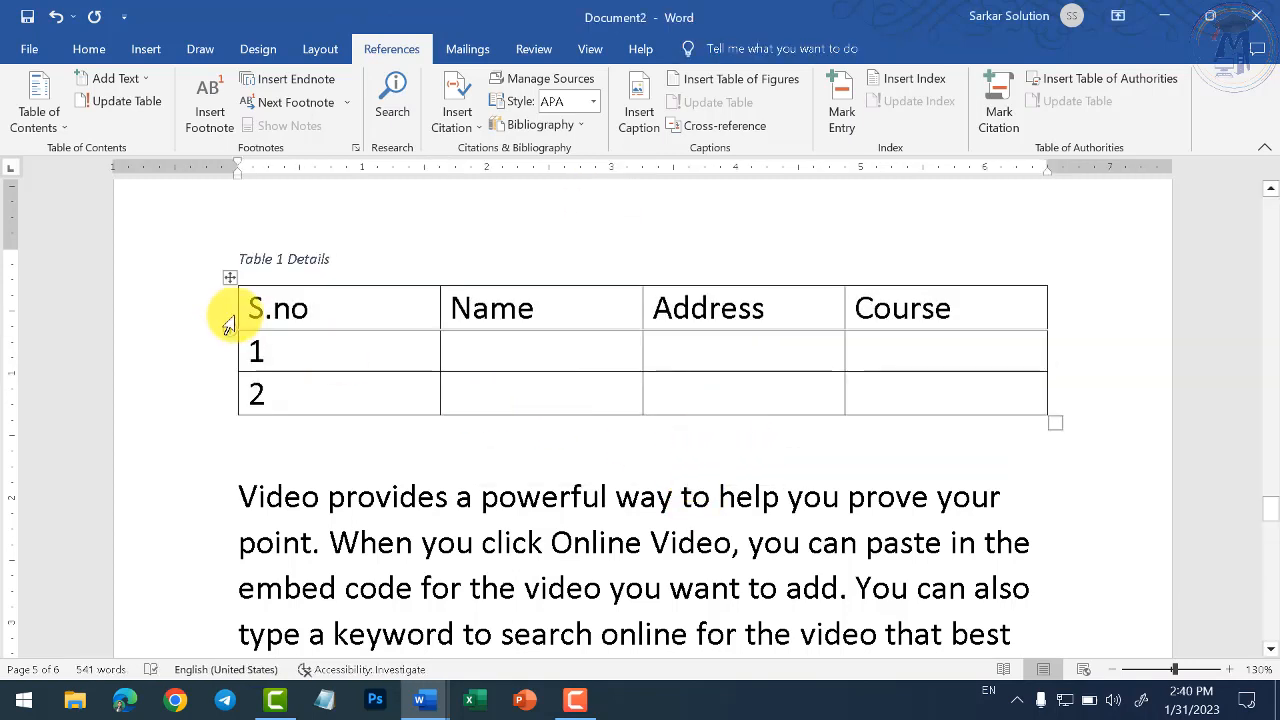
Review the captioned DCA picture on page 2 and the course list on page 1 where the references belong
{"action": "scroll", "coordinate": [751, 429], "scroll_direction": "up", "scroll_amount": 10}
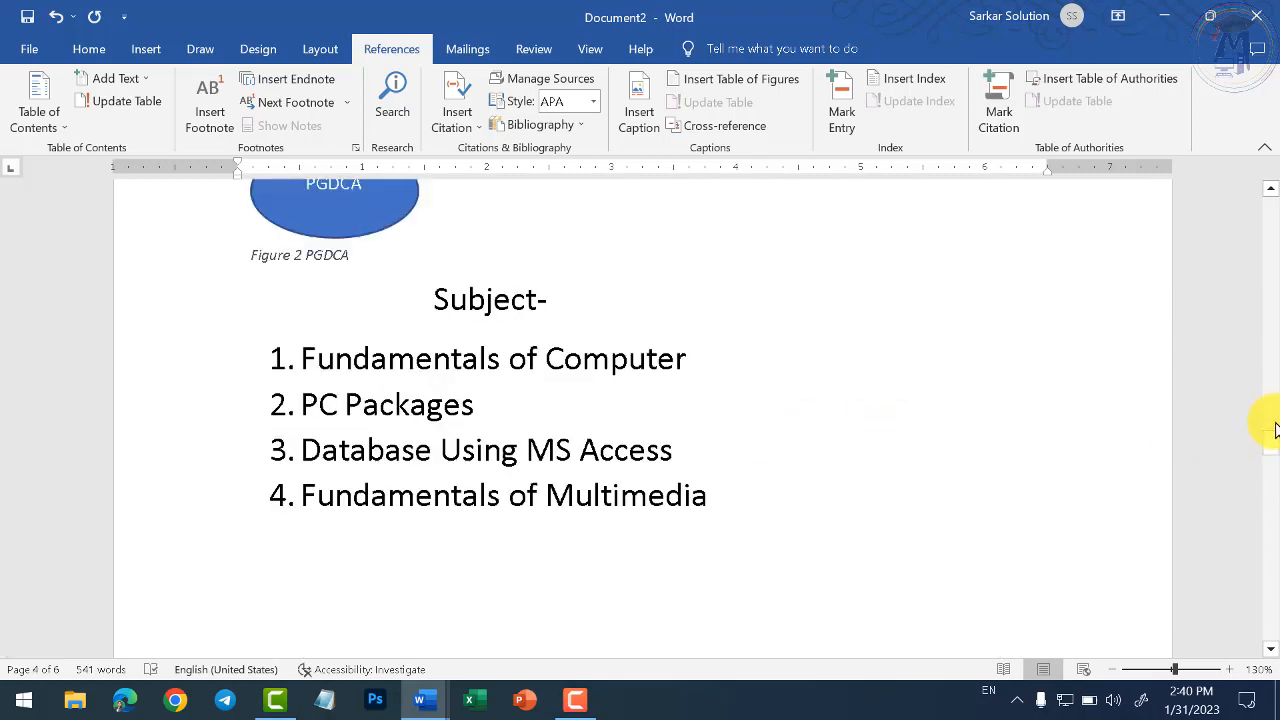
{"action": "left_click_drag", "start_coordinate": [1274, 450], "coordinate": [1274, 171]}
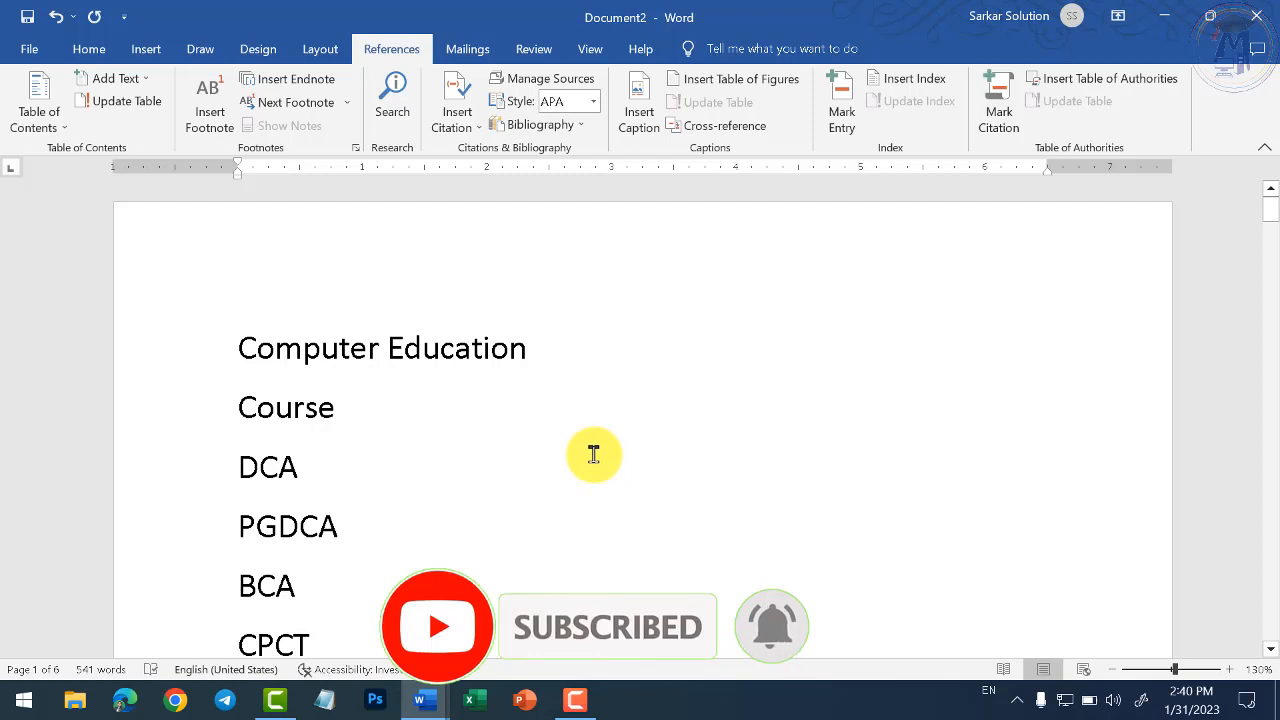
{"action": "scroll", "coordinate": [452, 484], "scroll_direction": "down", "scroll_amount": 10}
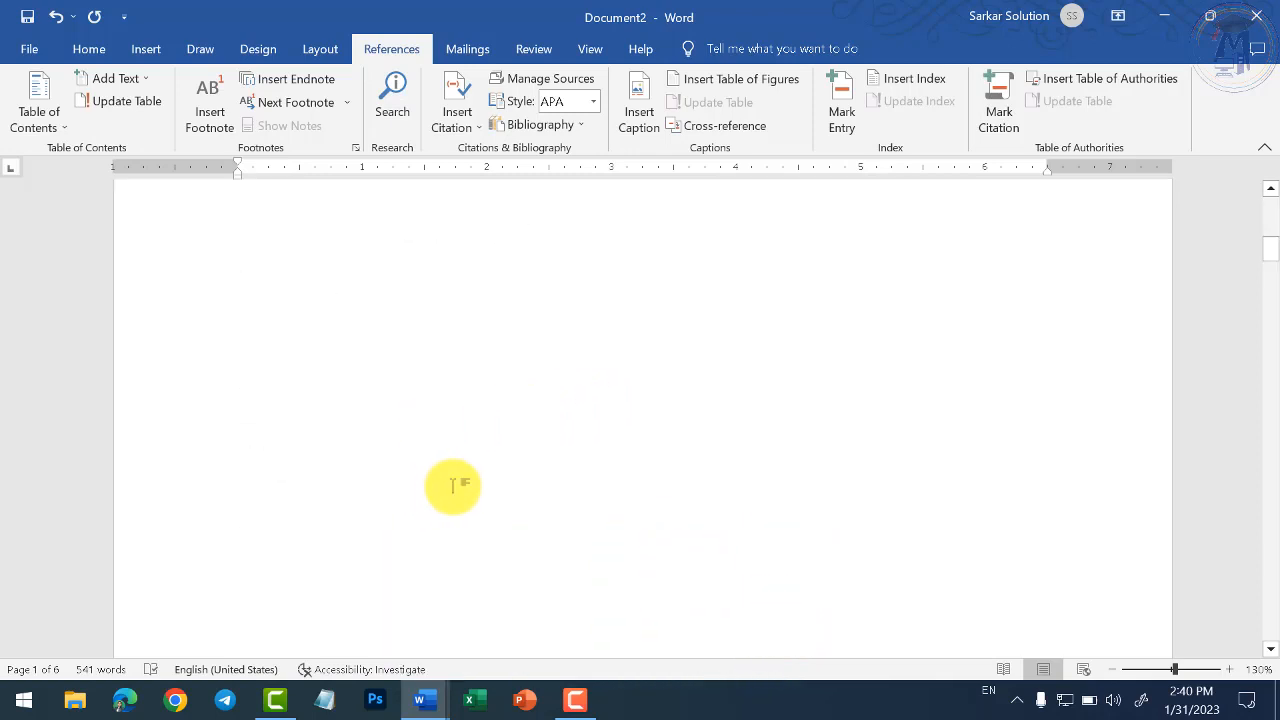
{"action": "scroll", "coordinate": [328, 488], "scroll_direction": "down", "scroll_amount": 2}
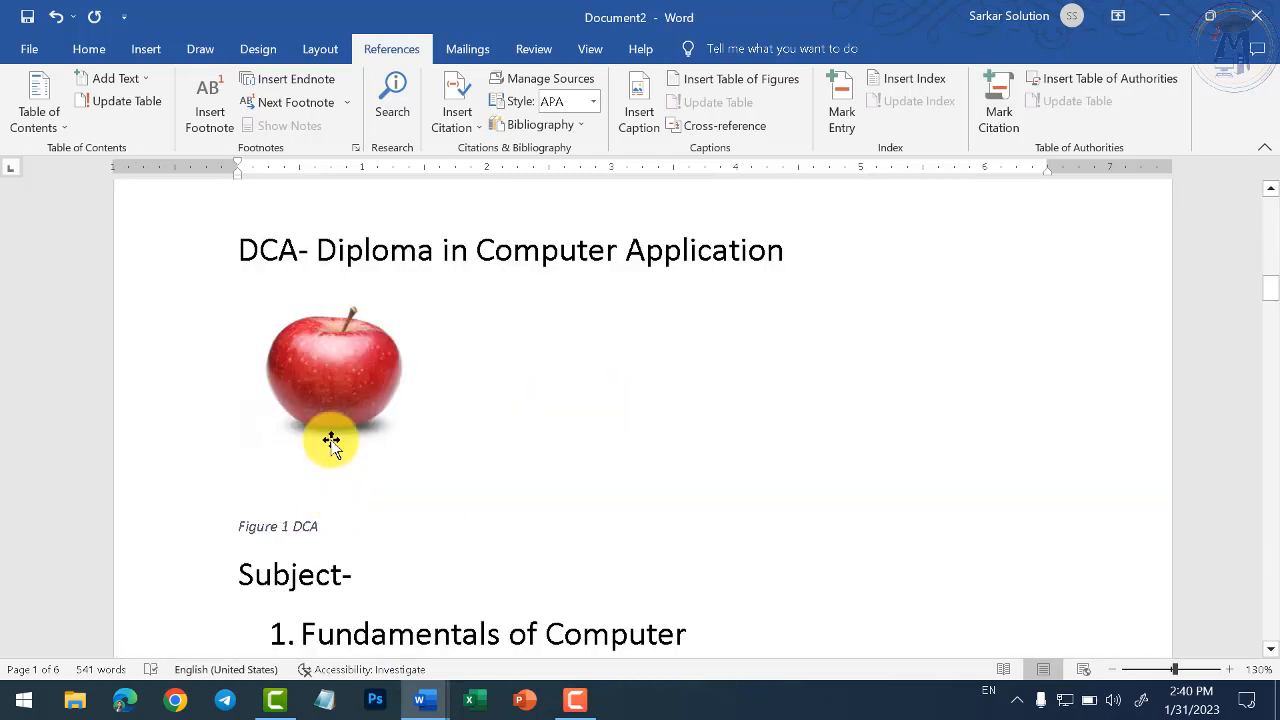
{"action": "left_click", "coordinate": [340, 304]}
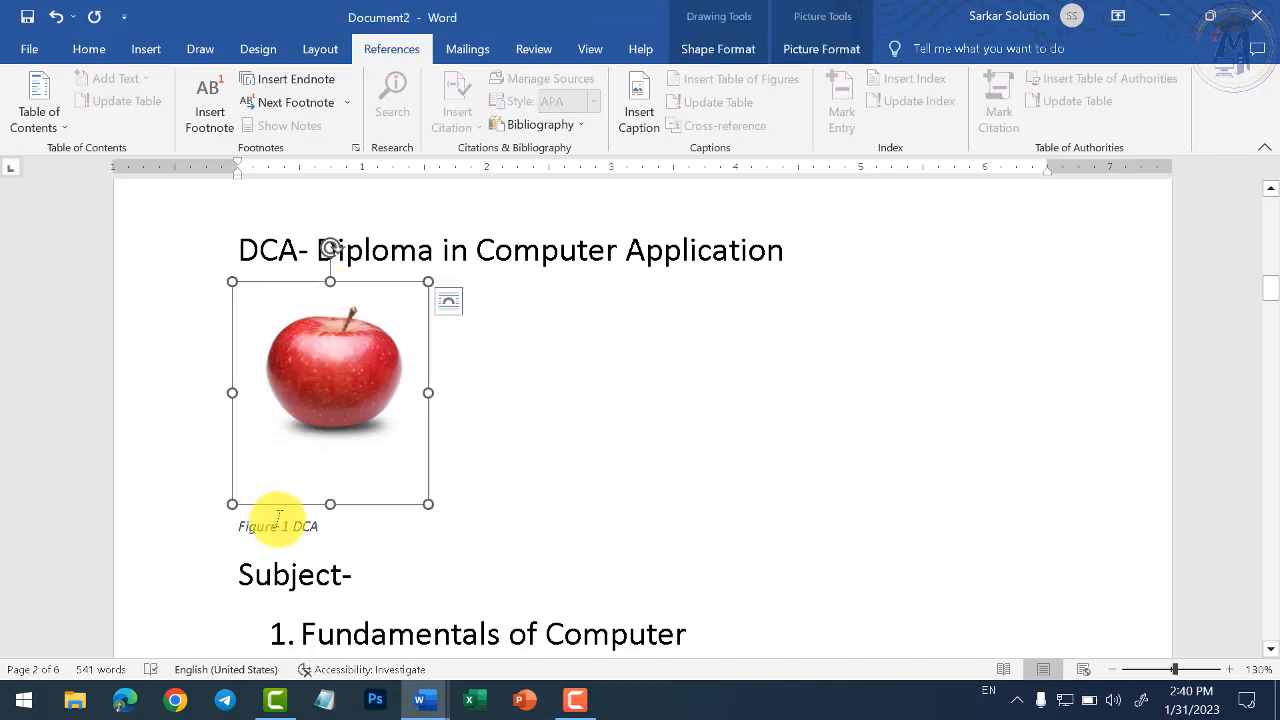
{"action": "scroll", "coordinate": [337, 471], "scroll_direction": "down", "scroll_amount": 2}
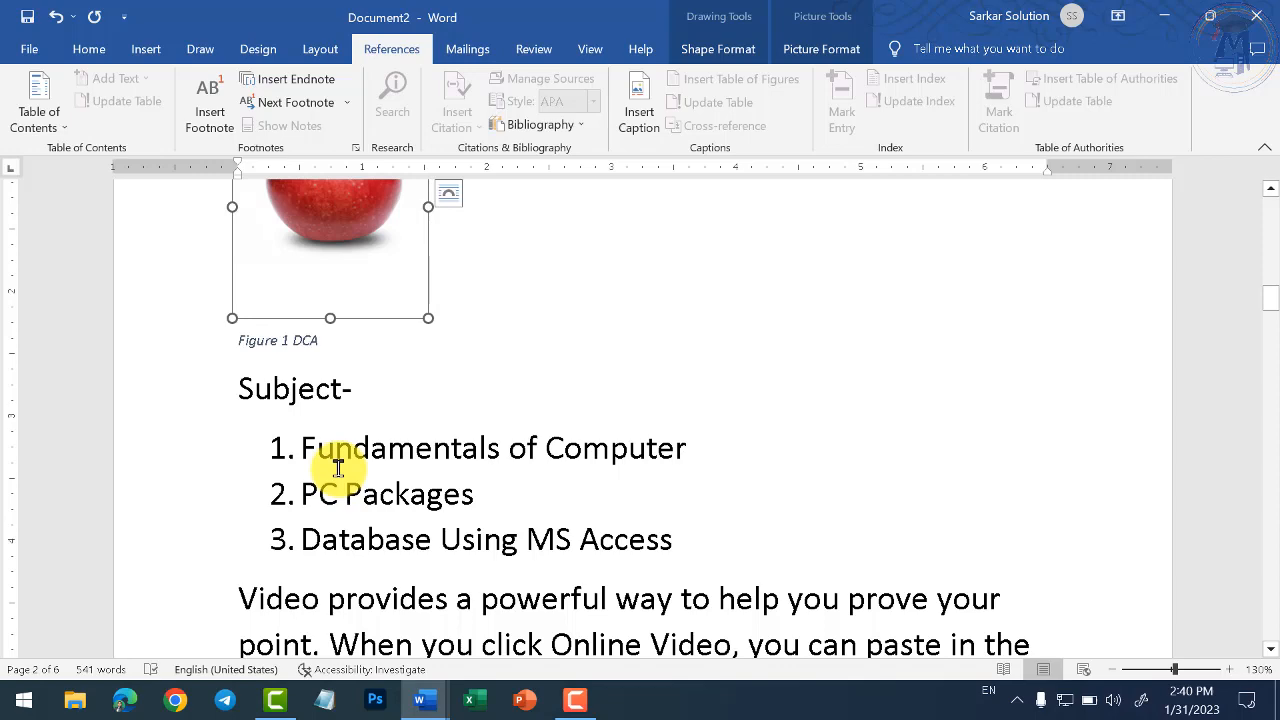
{"action": "scroll", "coordinate": [339, 467], "scroll_direction": "up", "scroll_amount": 7}
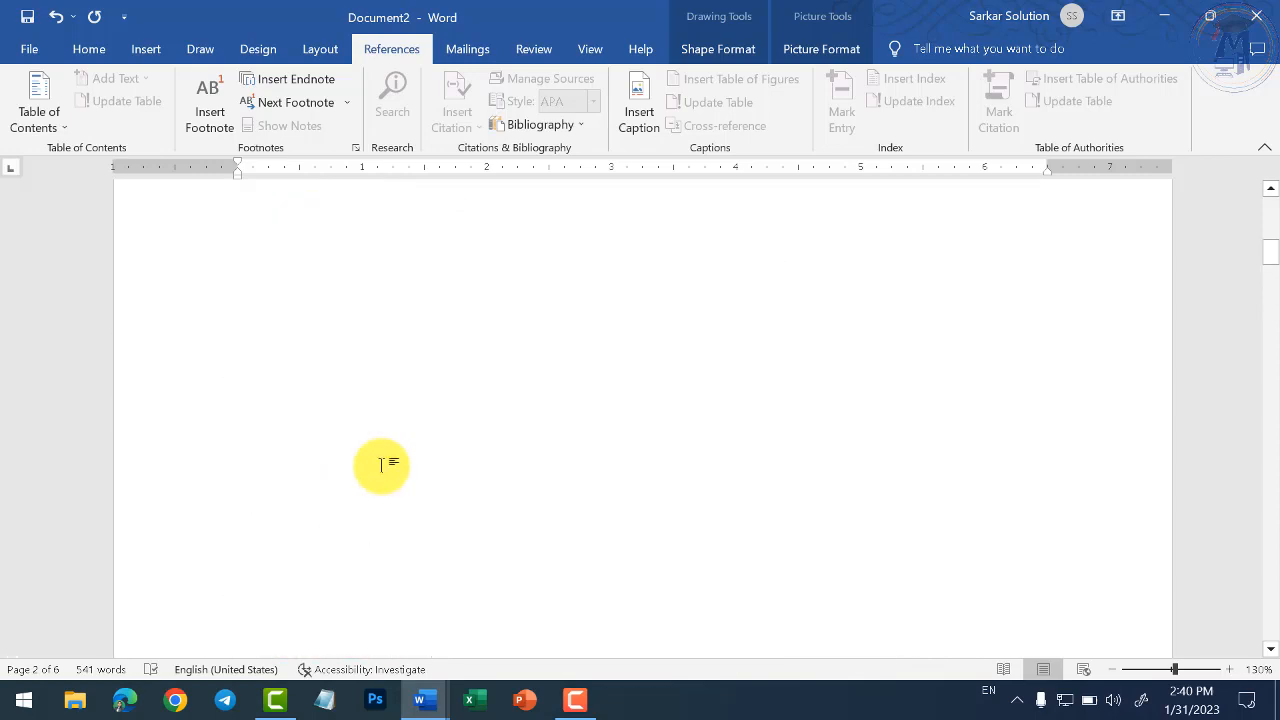
{"action": "left_click", "coordinate": [316, 468]}
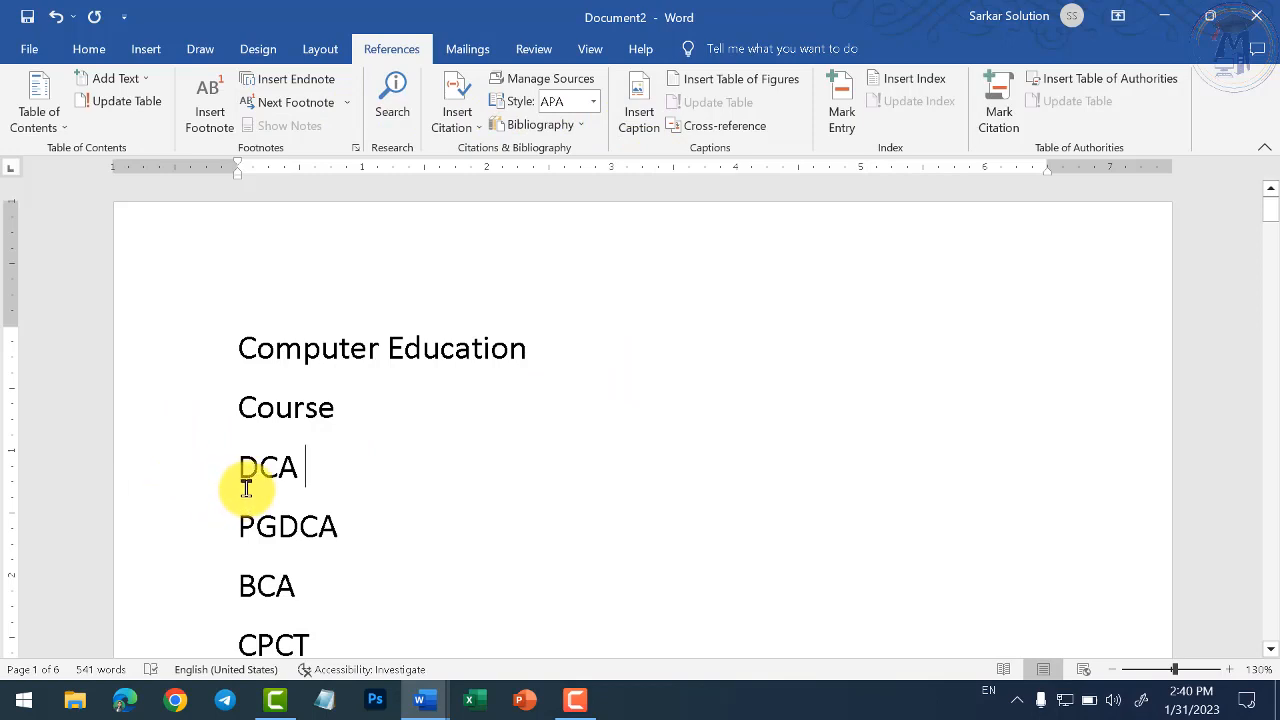
{"action": "scroll", "coordinate": [340, 497], "scroll_direction": "down", "scroll_amount": 1}
{"action": "left_click", "coordinate": [345, 472]}
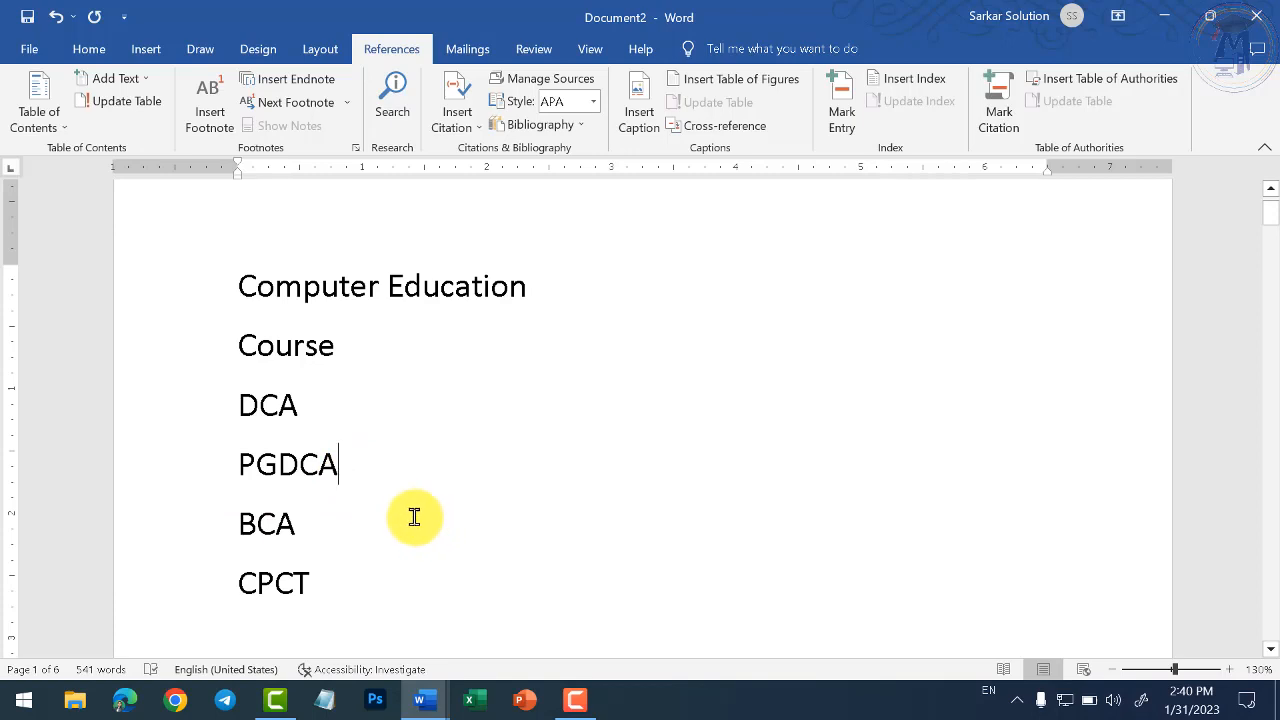
Add the line "Details -" below CPCT in the course list on page 1
{"action": "scroll", "coordinate": [400, 517], "scroll_direction": "down", "scroll_amount": 2}
{"action": "left_click", "coordinate": [349, 462]}
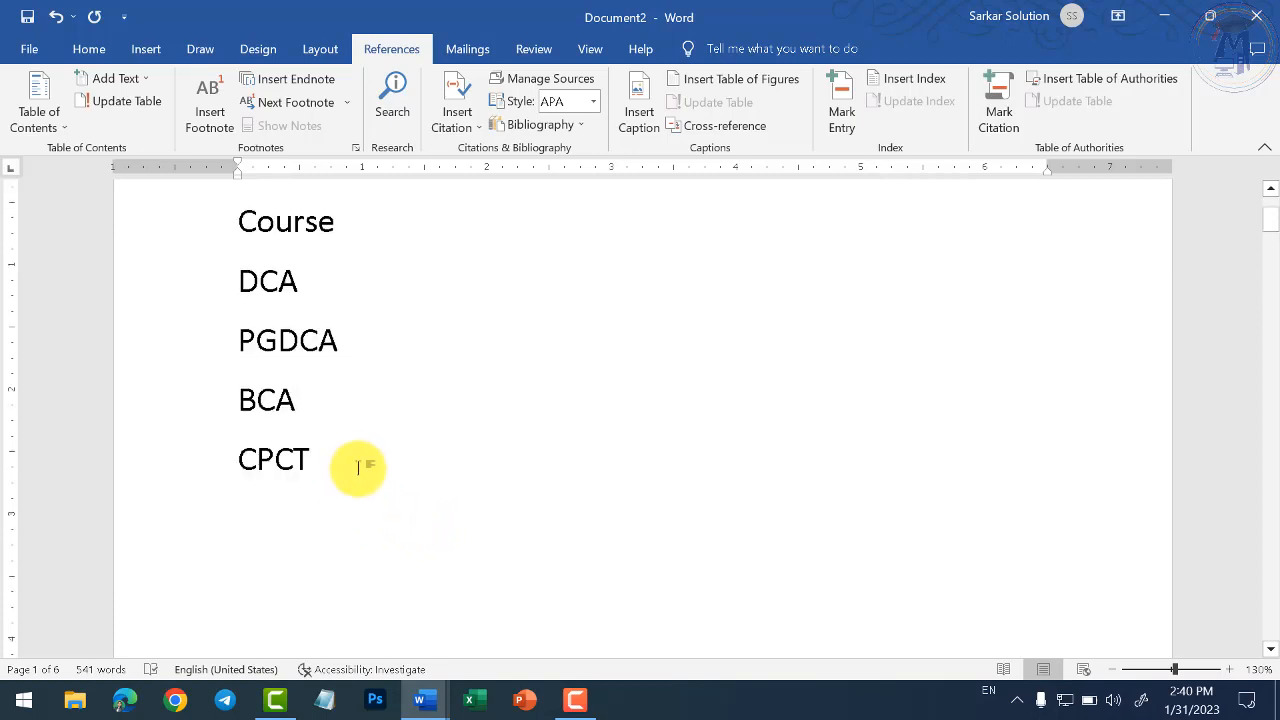
{"action": "key", "text": "Return"}
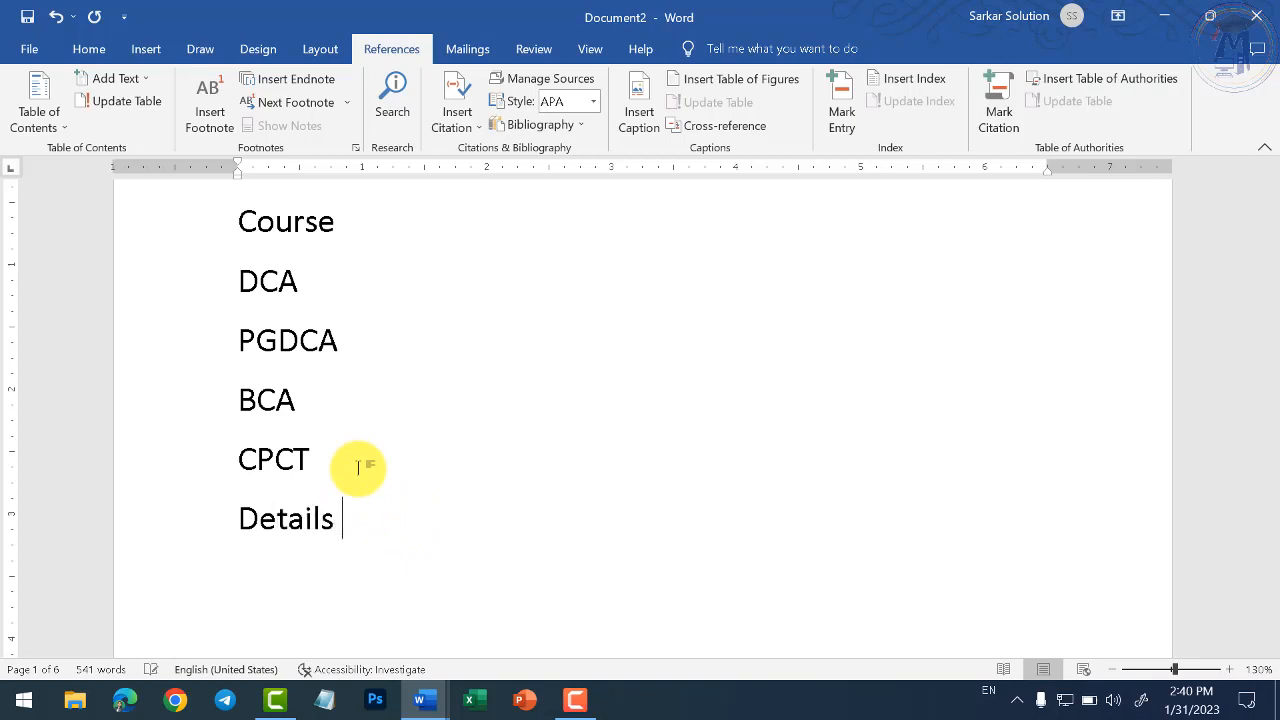
{"action": "type", "text": "Details -"}
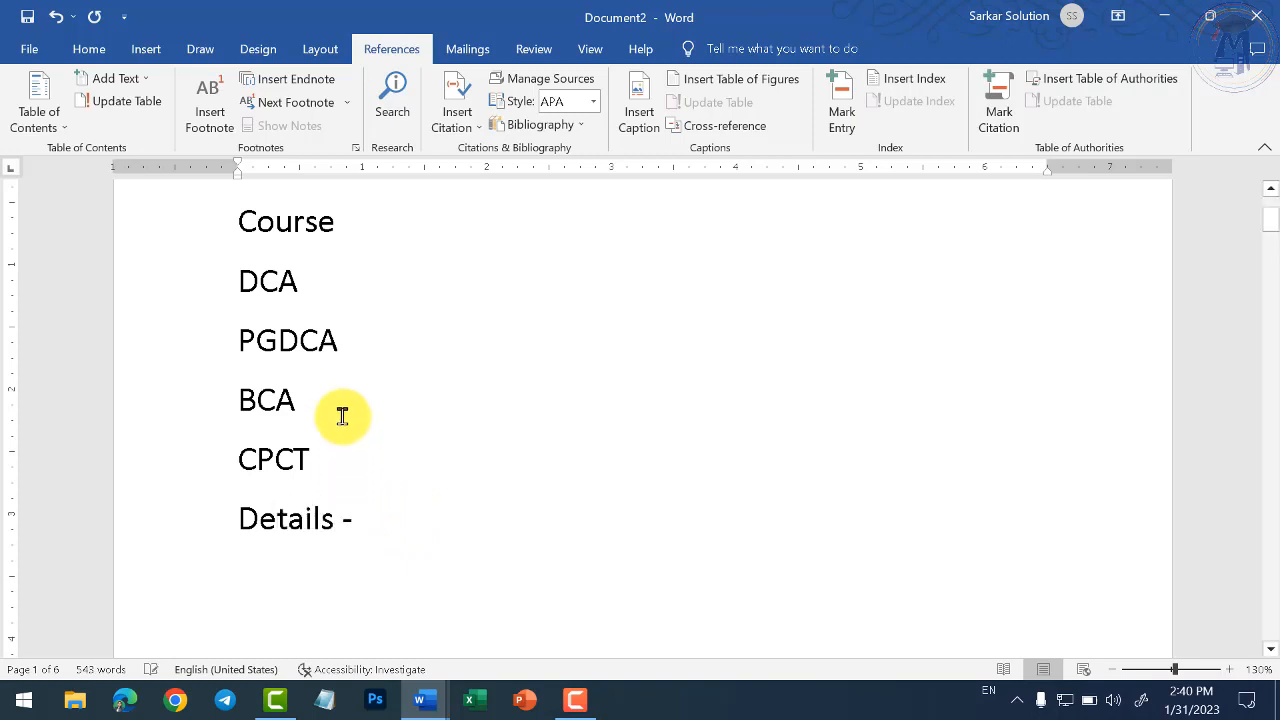
Insert a hyperlinked cross-reference to the entire caption "Figure 1 DCA" after DCA in the course list
{"action": "left_click", "coordinate": [327, 388]}
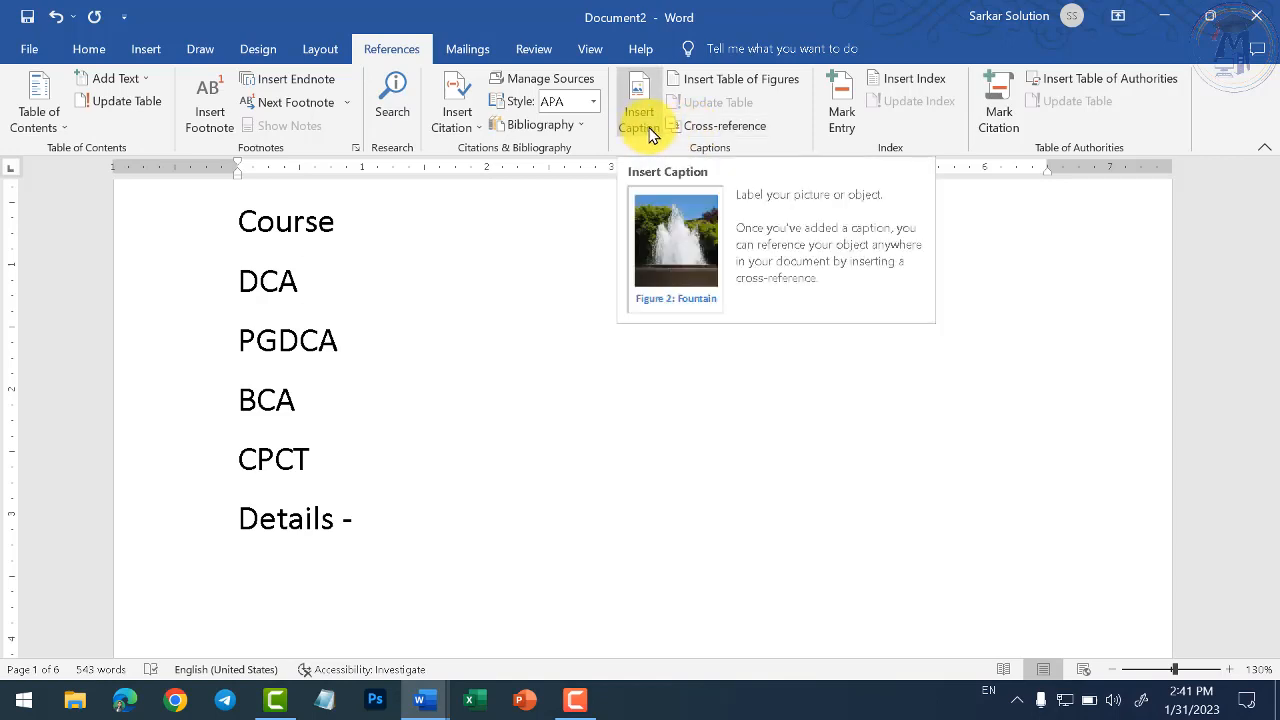
{"action": "left_click", "coordinate": [680, 129]}
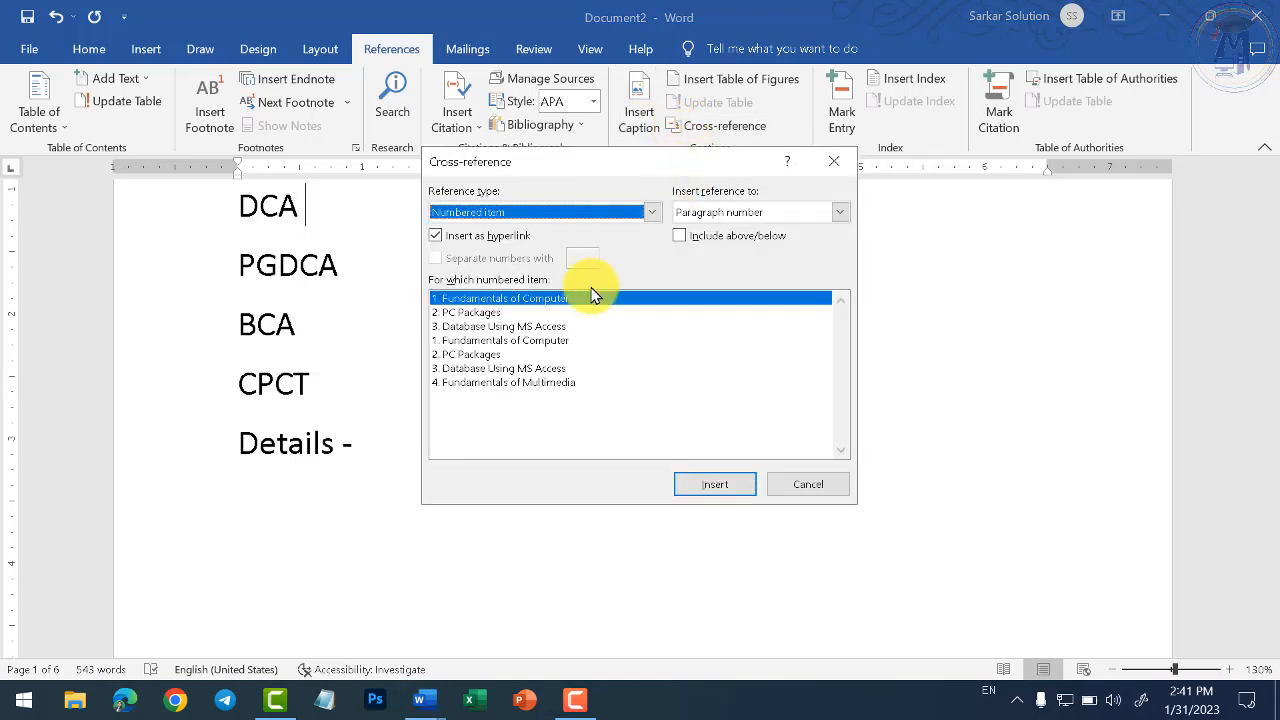
{"action": "left_click", "coordinate": [542, 205]}
{"action": "scroll", "coordinate": [549, 248], "scroll_direction": "down", "scroll_amount": 1}
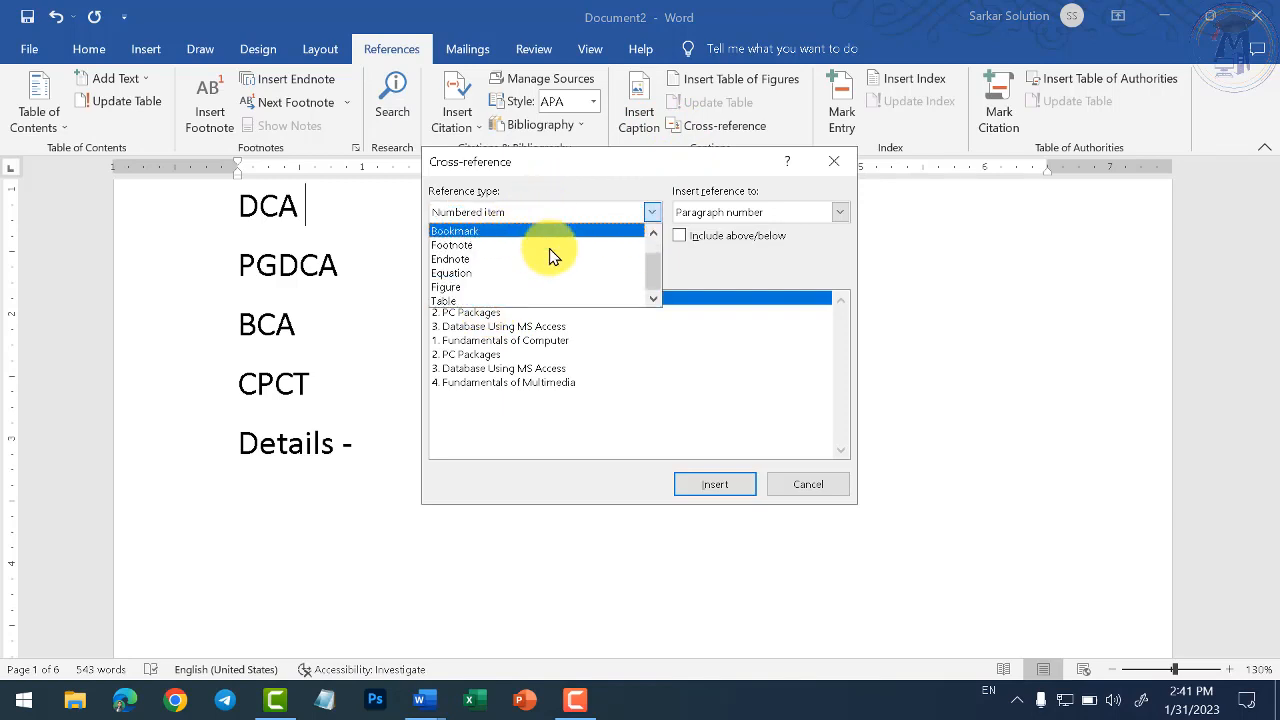
{"action": "left_click", "coordinate": [449, 287]}
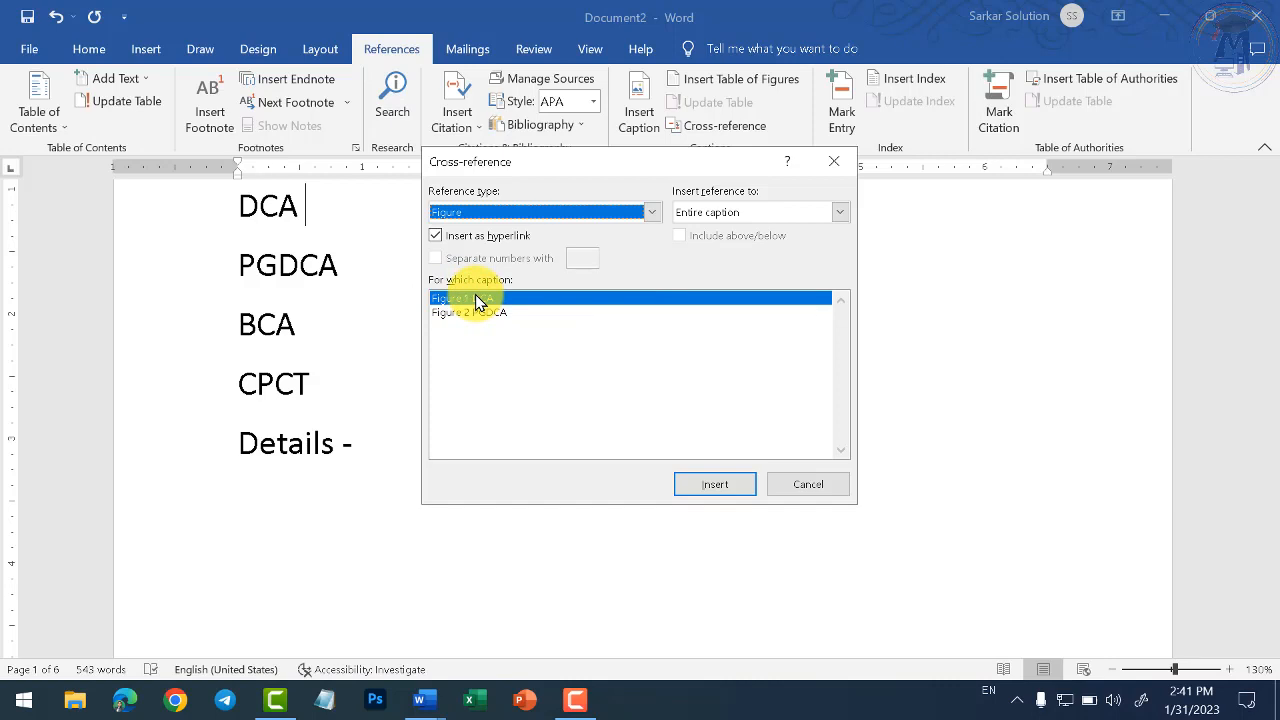
{"action": "left_click", "coordinate": [715, 485]}
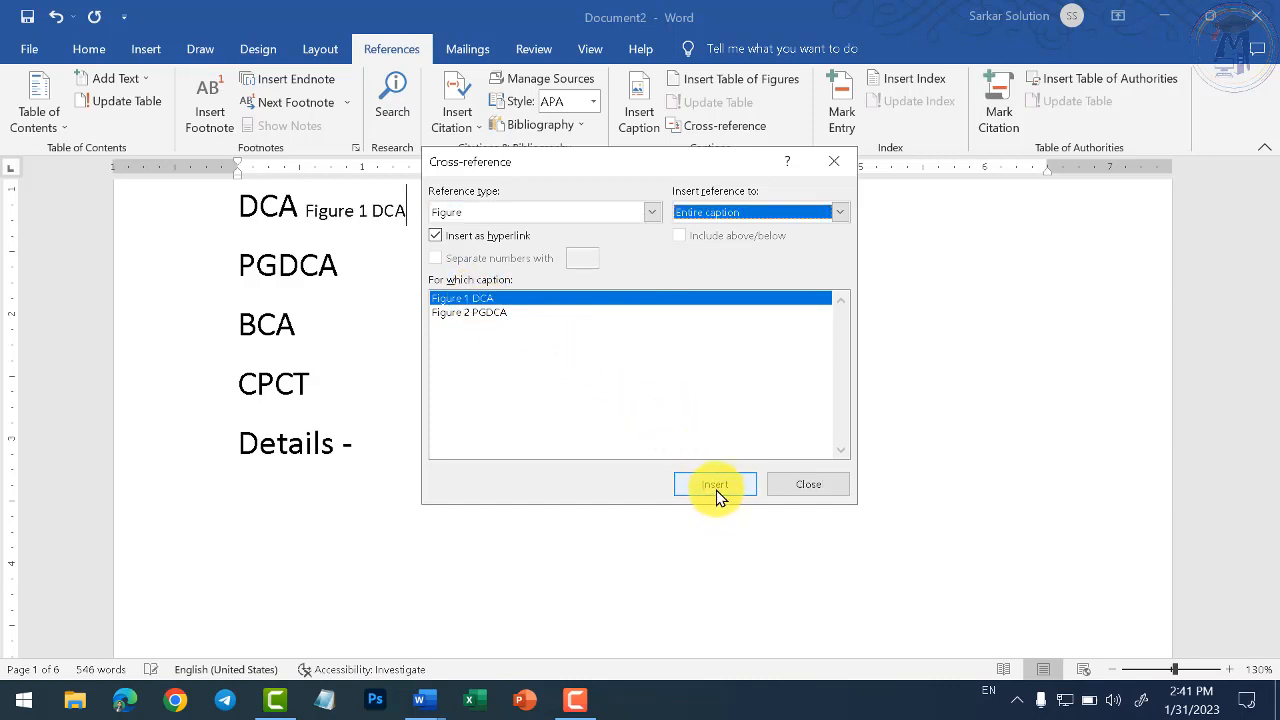
Insert a hyperlinked cross-reference to the entire caption "Figure 2 PGDCA" after PGDCA, separated by a space
{"action": "left_click", "coordinate": [365, 270]}
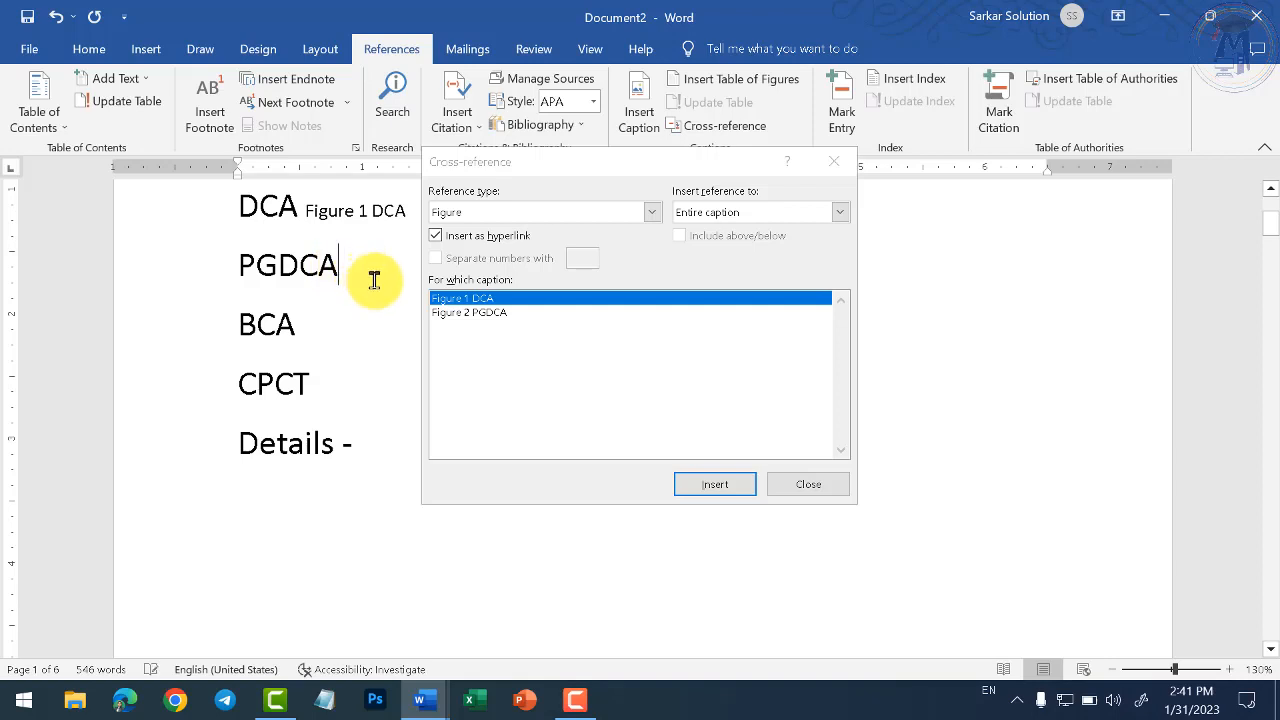
{"action": "left_click", "coordinate": [462, 314]}
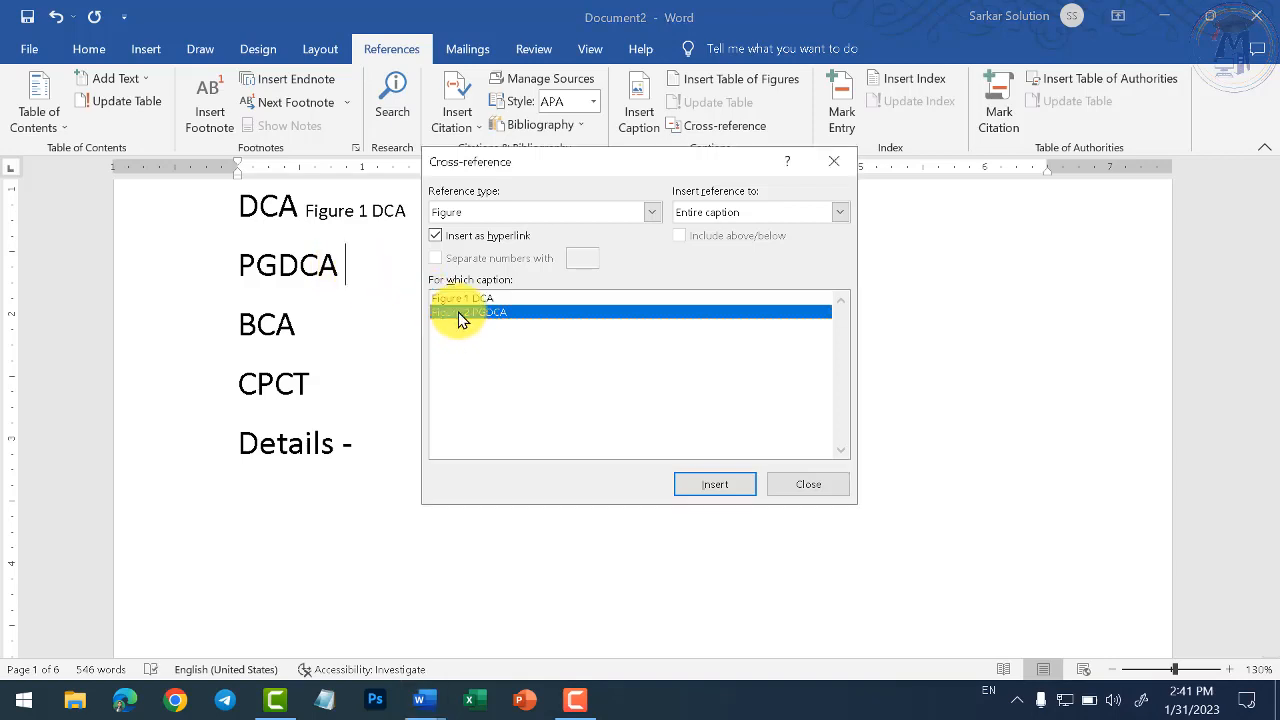
{"action": "left_click", "coordinate": [690, 483]}
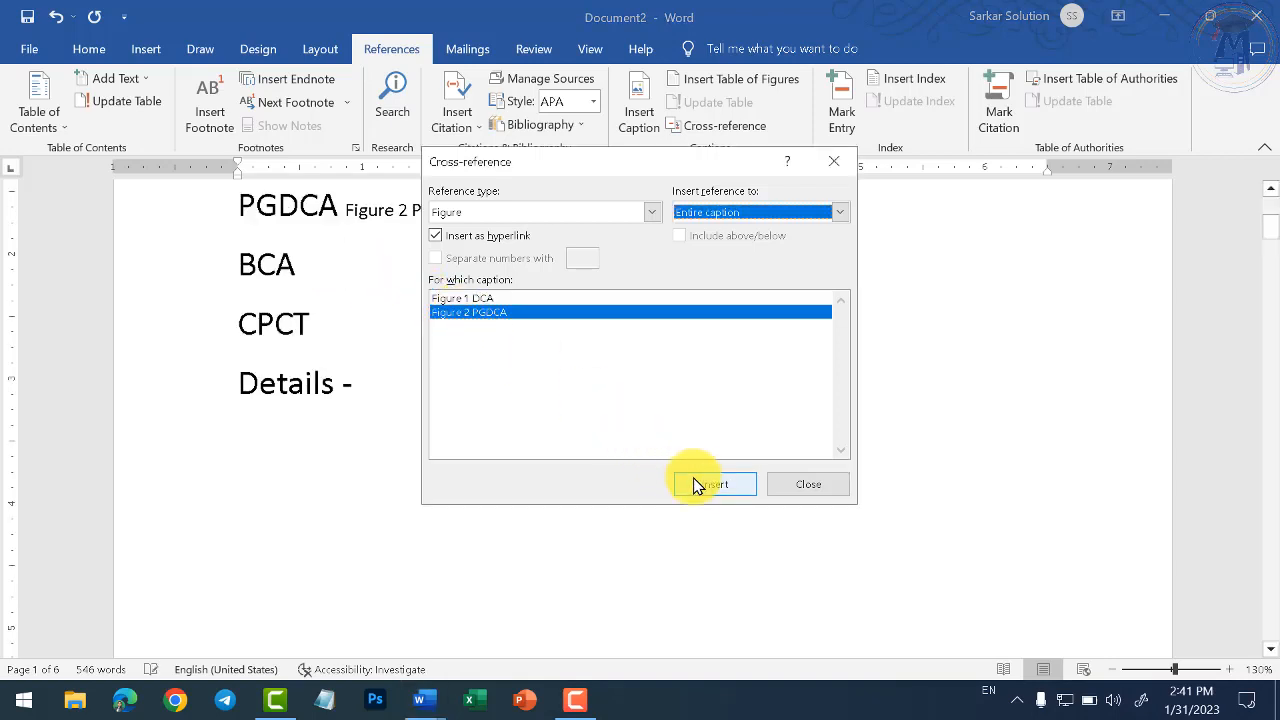
Insert a hyperlinked cross-reference of type Table to the entire caption "Table 1 Details" after "Details -"
{"action": "left_click", "coordinate": [373, 392]}
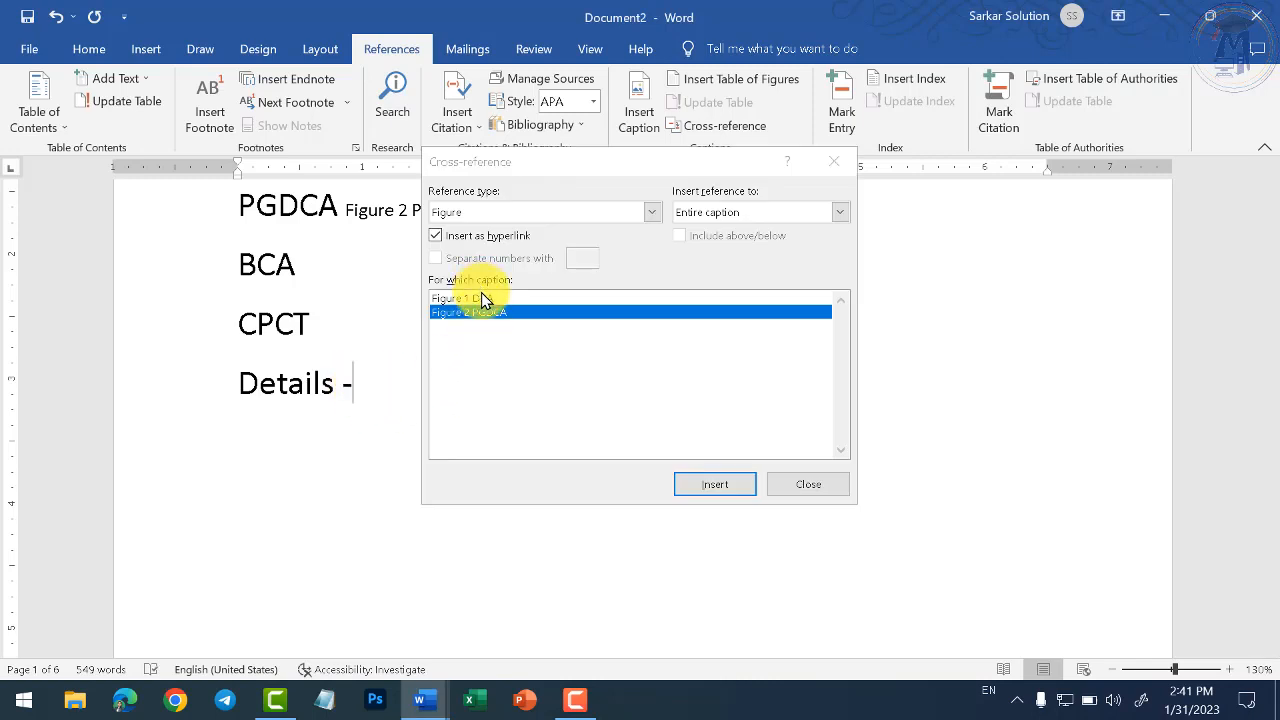
{"action": "left_click", "coordinate": [530, 211]}
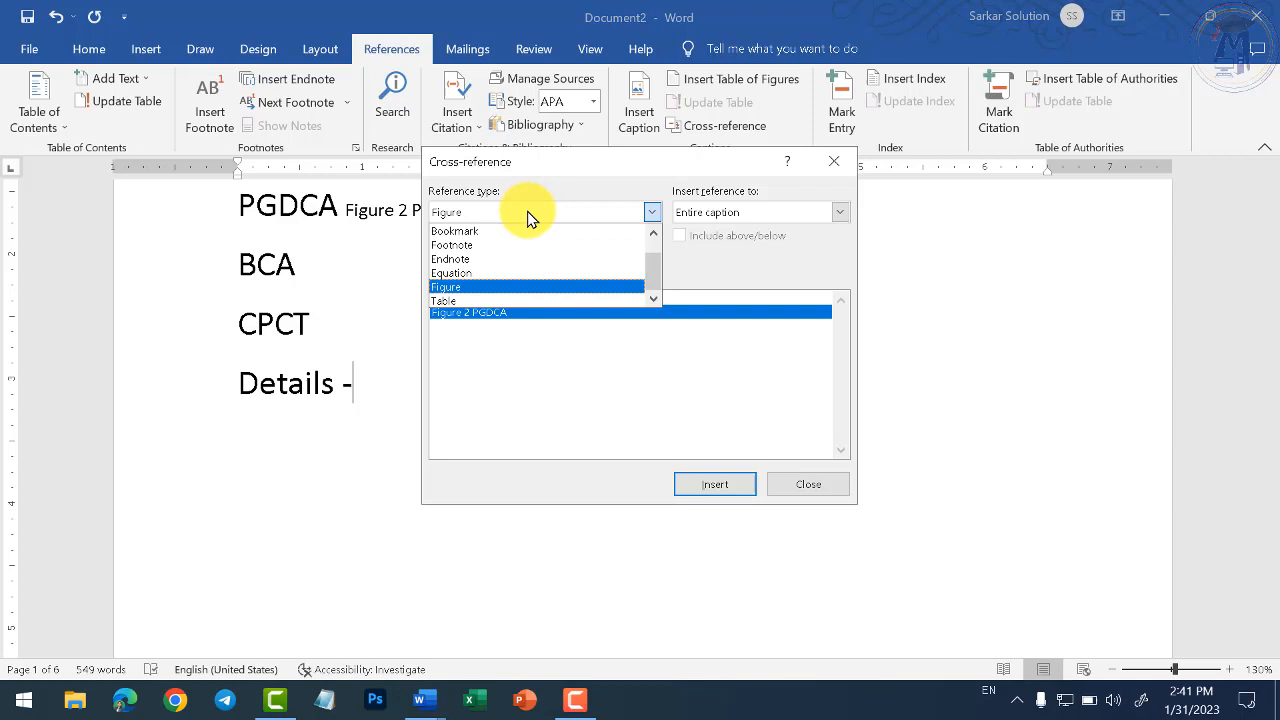
{"action": "left_click", "coordinate": [459, 302]}
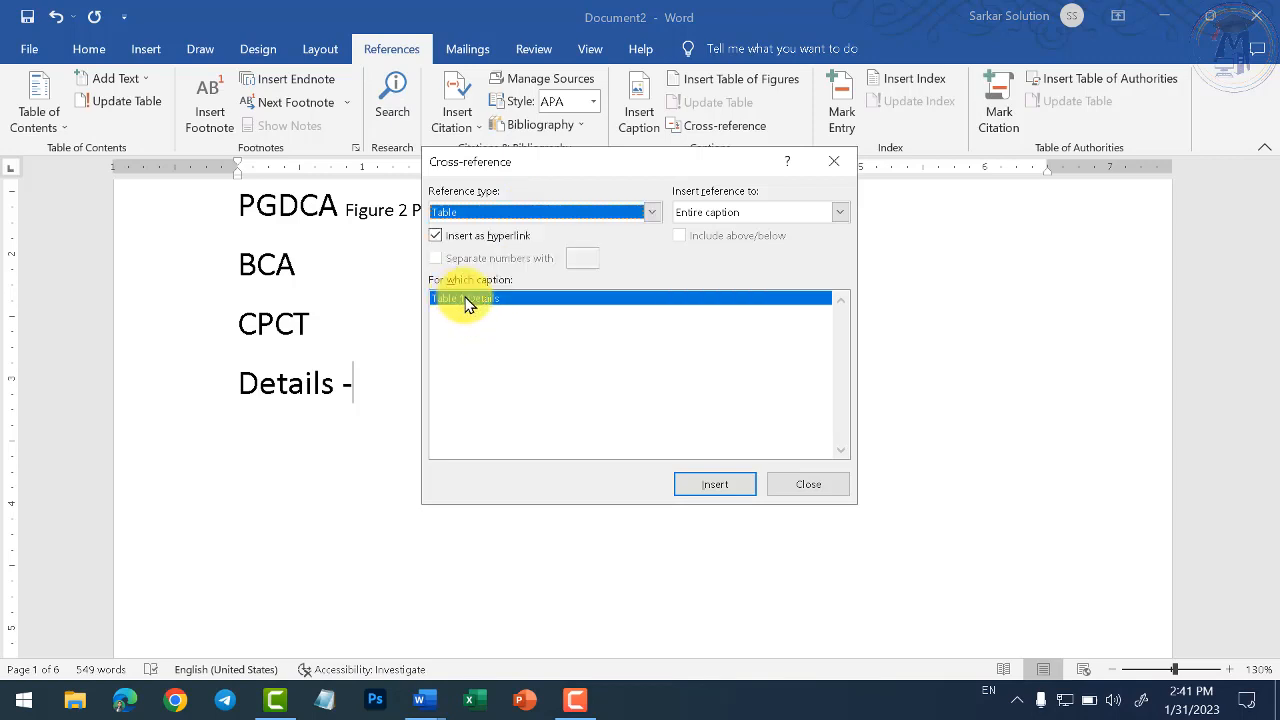
{"action": "left_click", "coordinate": [712, 484]}
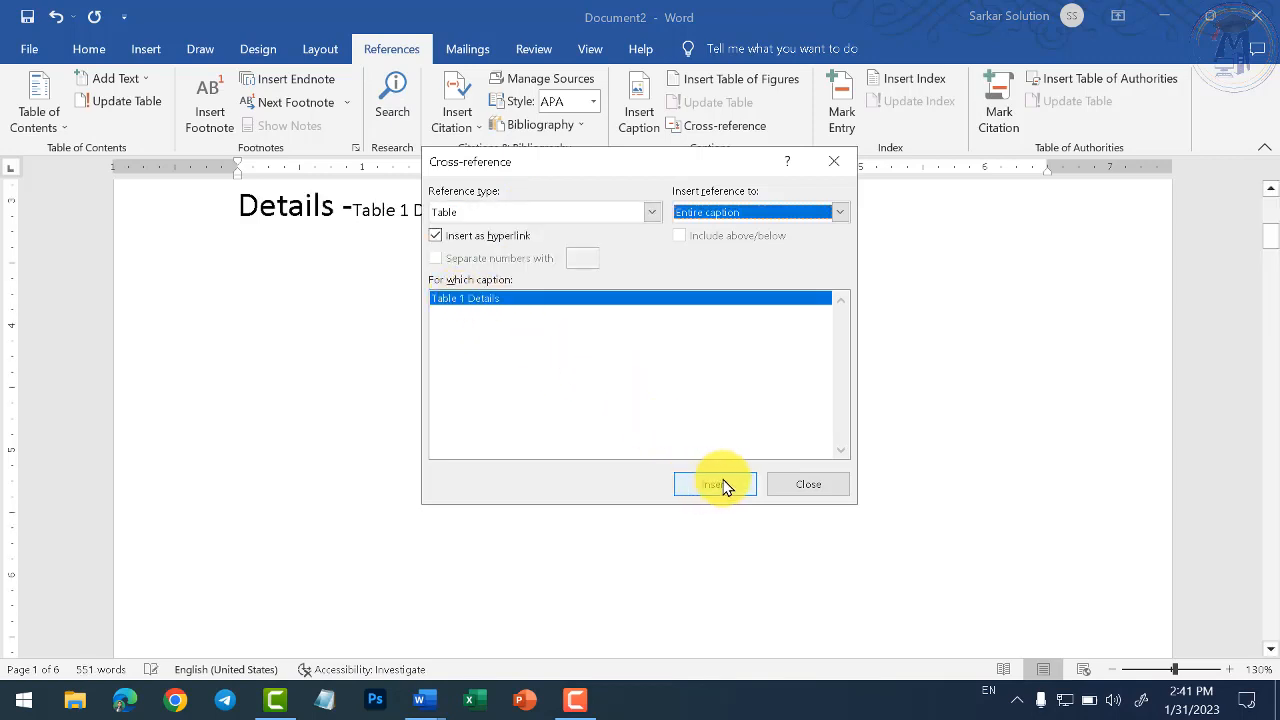
Close the Cross-reference dialog and follow the "Figure 1 DCA" link in the course list to its captioned picture
{"action": "left_click", "coordinate": [808, 484]}
{"action": "scroll", "coordinate": [520, 370], "scroll_direction": "up", "scroll_amount": 3}
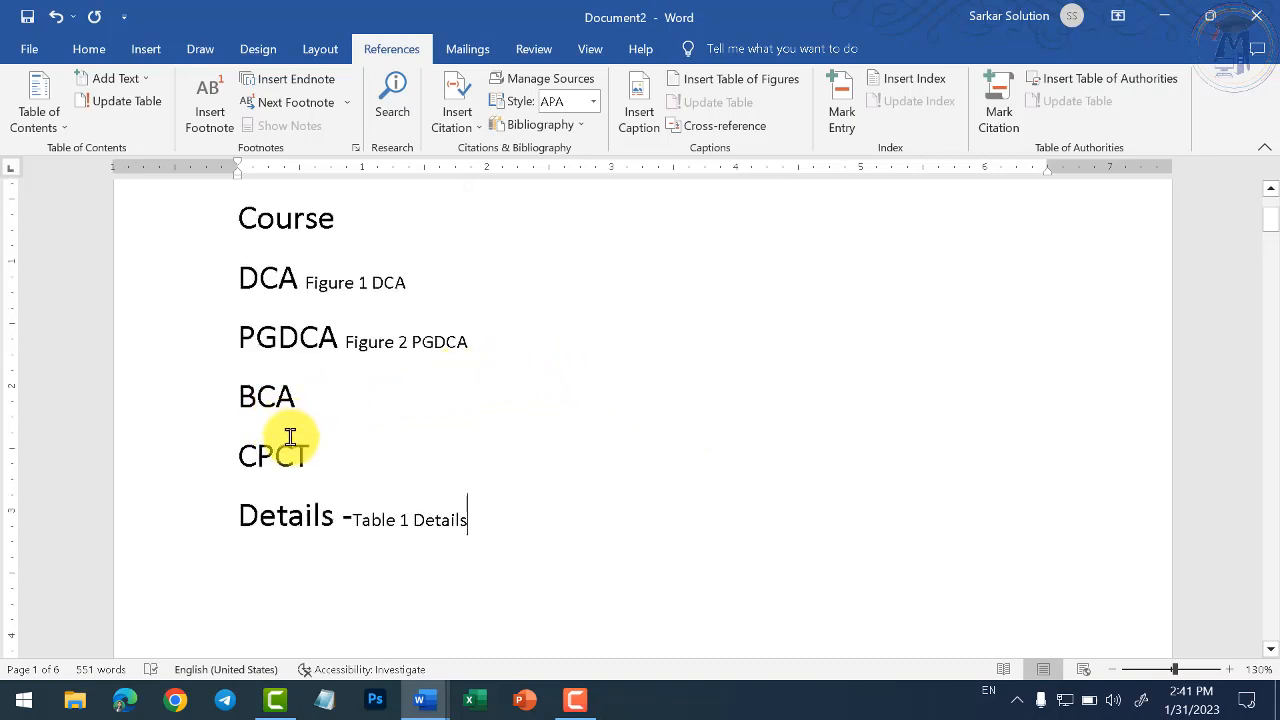
{"action": "left_click", "coordinate": [147, 50]}
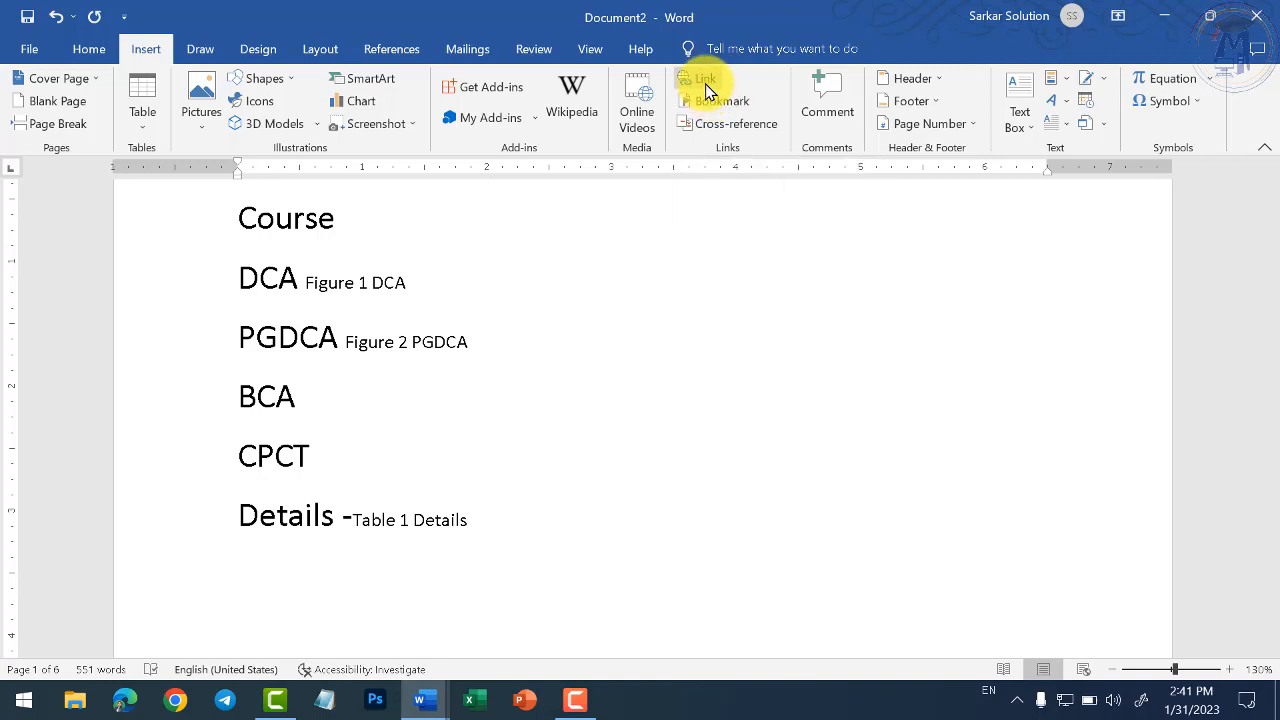
{"action": "left_click", "coordinate": [356, 288]}
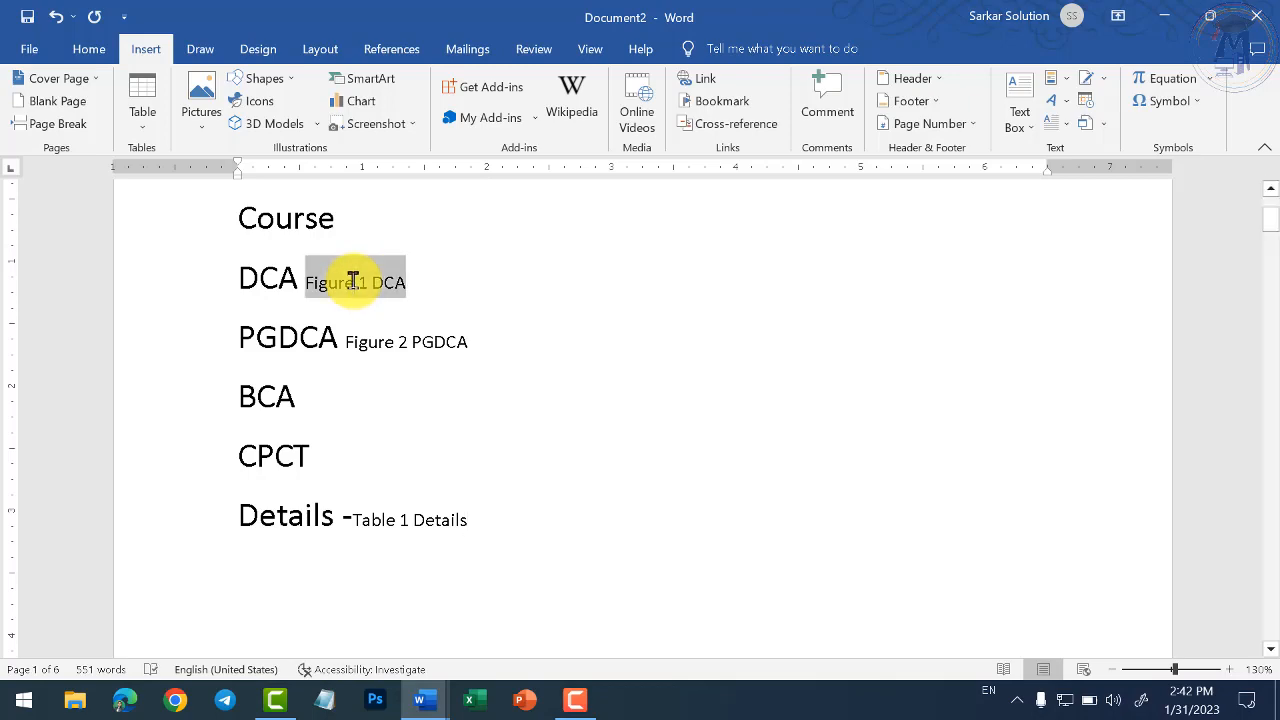
{"action": "left_click", "coordinate": [352, 282], "text": "ctrl"}
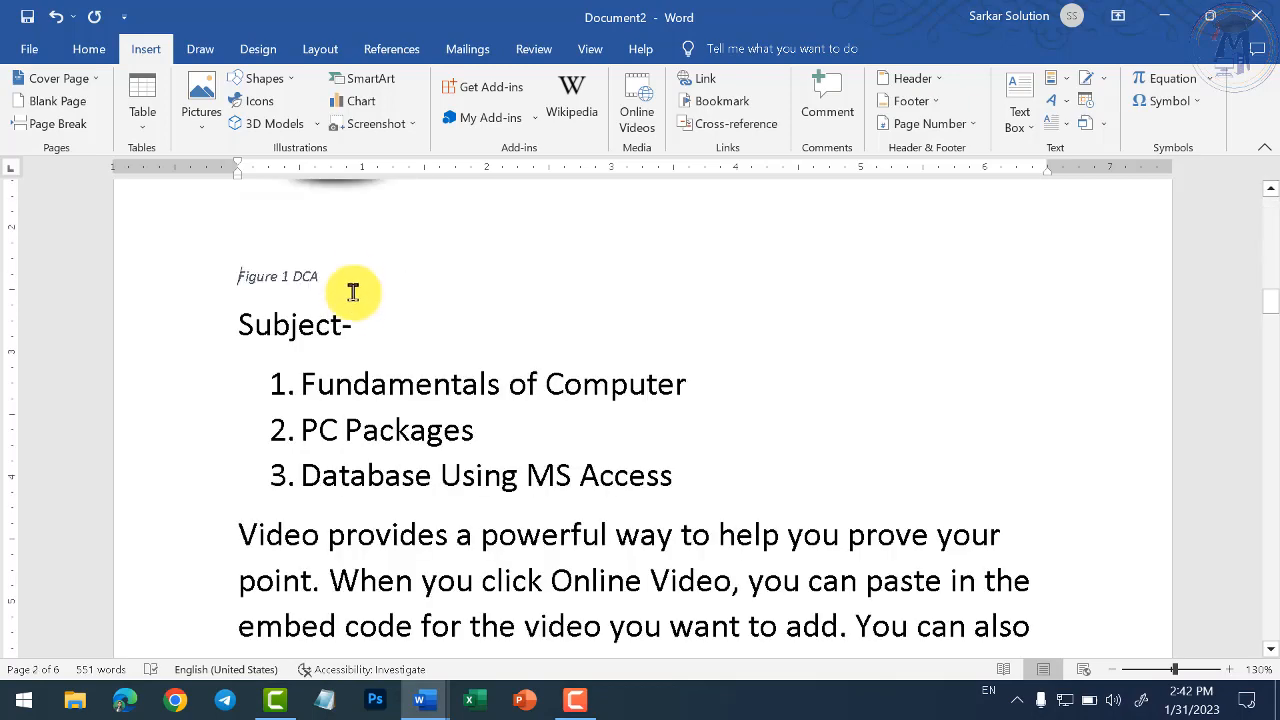
{"action": "scroll", "coordinate": [376, 338], "scroll_direction": "up", "scroll_amount": 3}
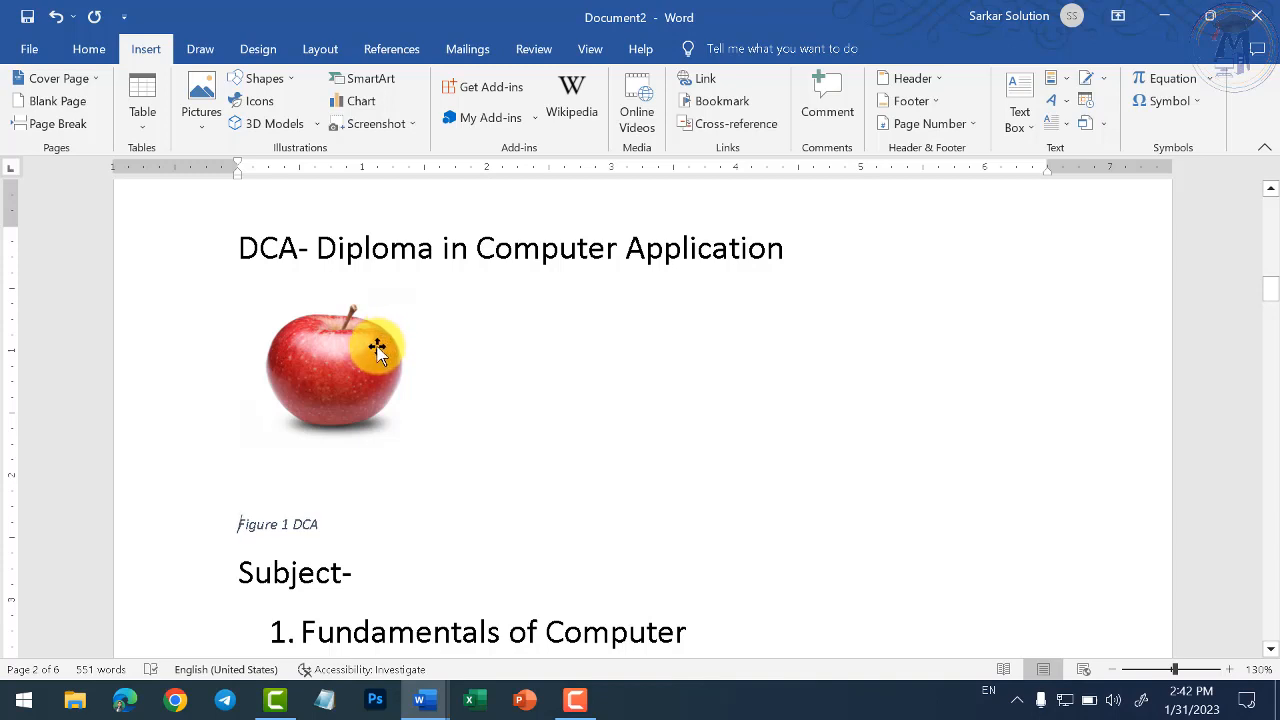
Return to page 1 and follow the "Figure 2 PGDCA" cross-reference in the course list to its captioned shape
{"action": "scroll", "coordinate": [380, 350], "scroll_direction": "up", "scroll_amount": 15}
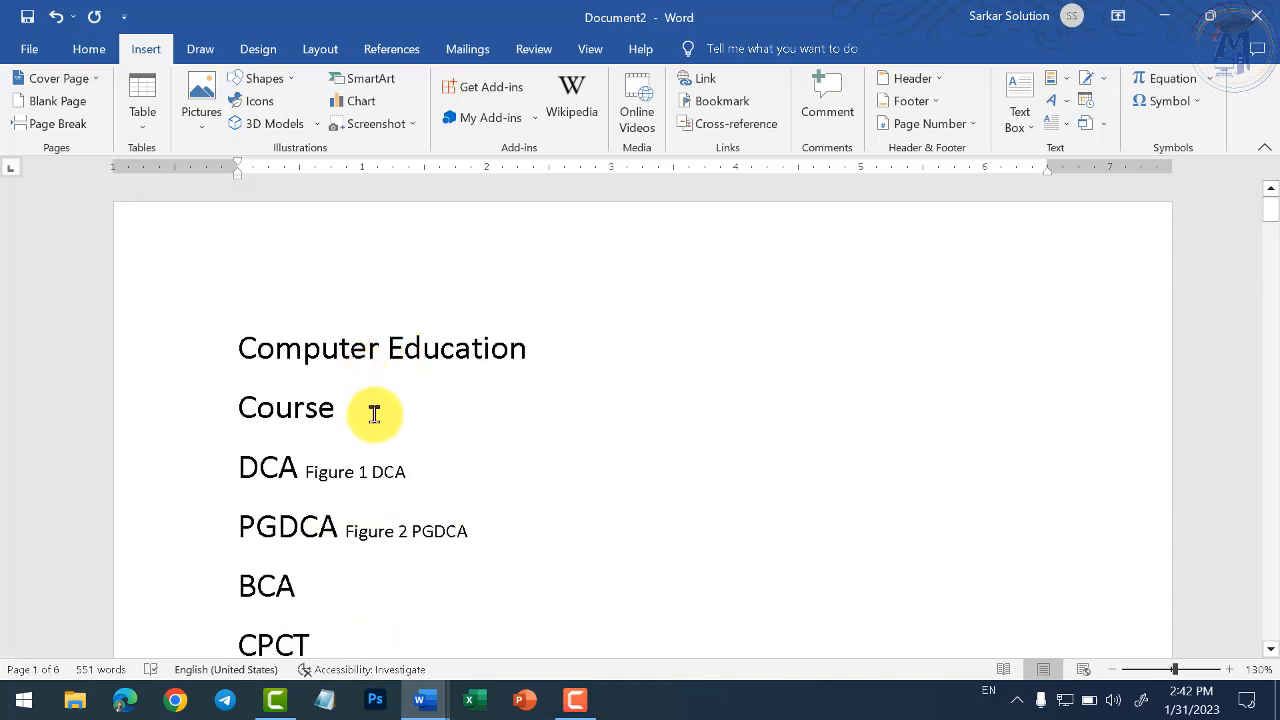
{"action": "scroll", "coordinate": [374, 414], "scroll_direction": "down", "scroll_amount": 2}
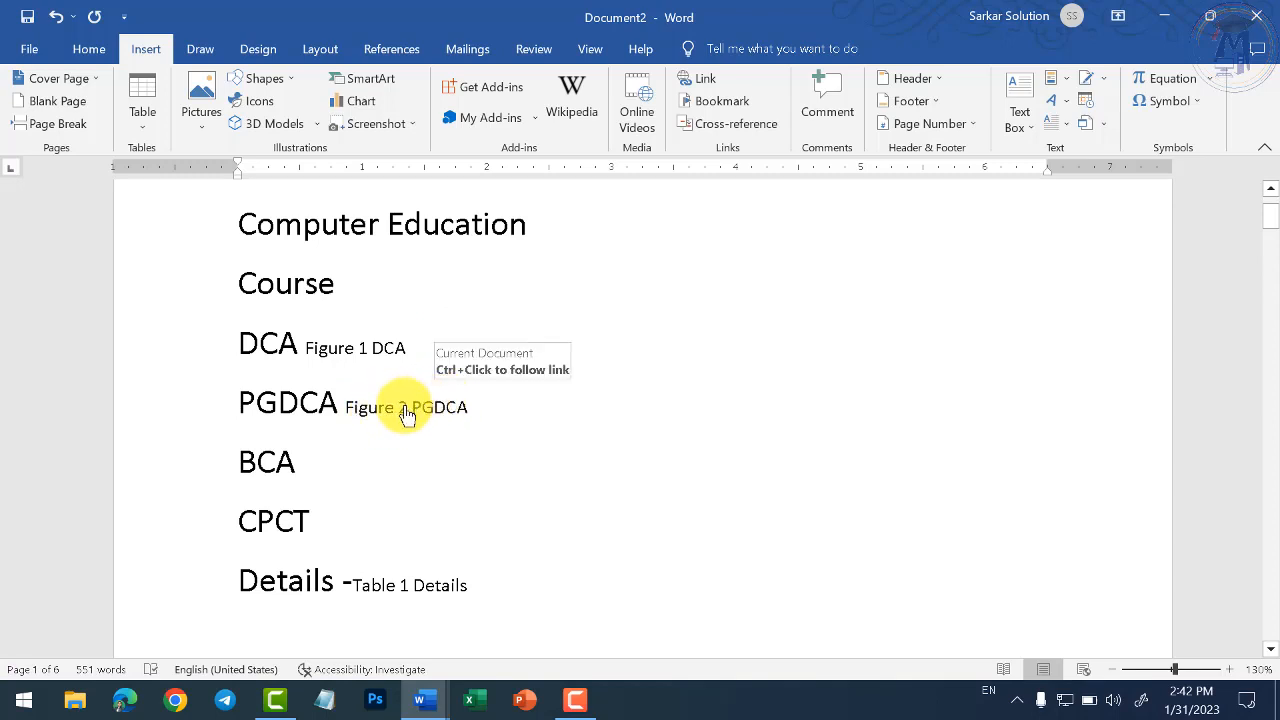
{"action": "left_click", "coordinate": [405, 412], "text": "ctrl"}
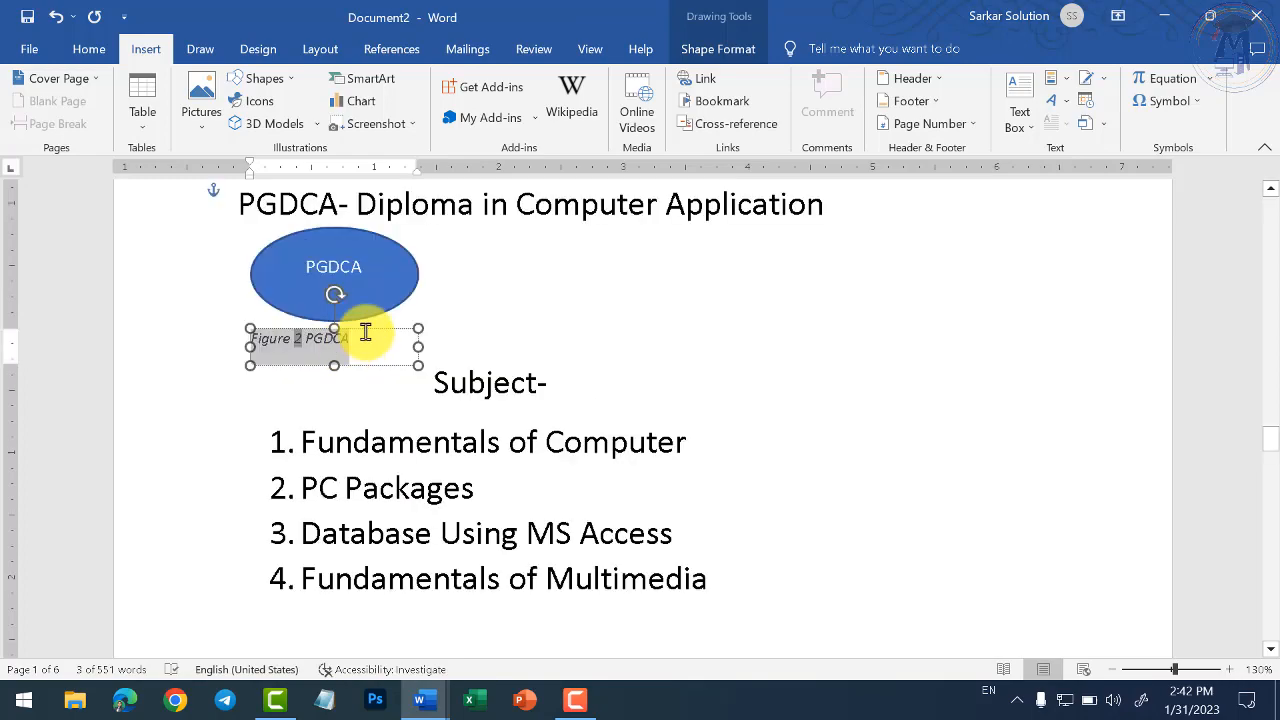
{"action": "left_click", "coordinate": [485, 347]}
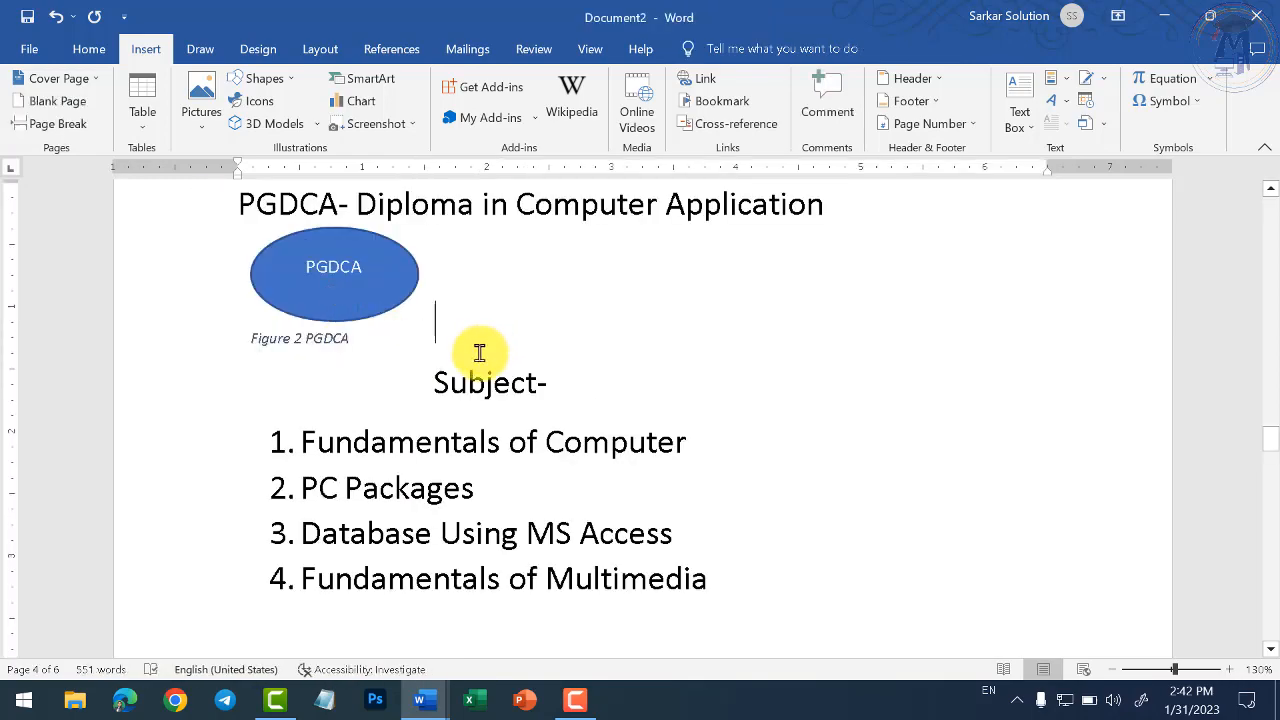
Go back to the course list and follow the "Table 1 Details" cross-reference to the captioned table
{"action": "scroll", "coordinate": [479, 352], "scroll_direction": "up", "scroll_amount": 15}
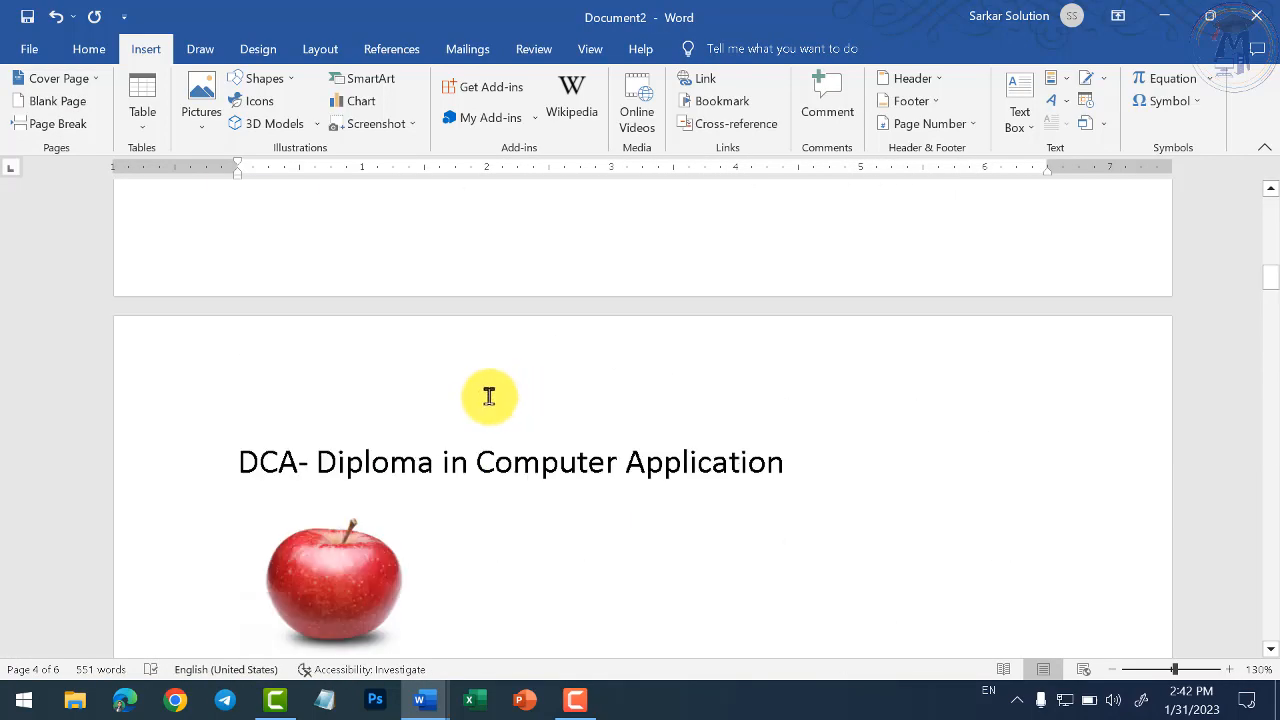
{"action": "scroll", "coordinate": [488, 396], "scroll_direction": "up", "scroll_amount": 10}
{"action": "scroll", "coordinate": [470, 420], "scroll_direction": "down", "scroll_amount": 2}
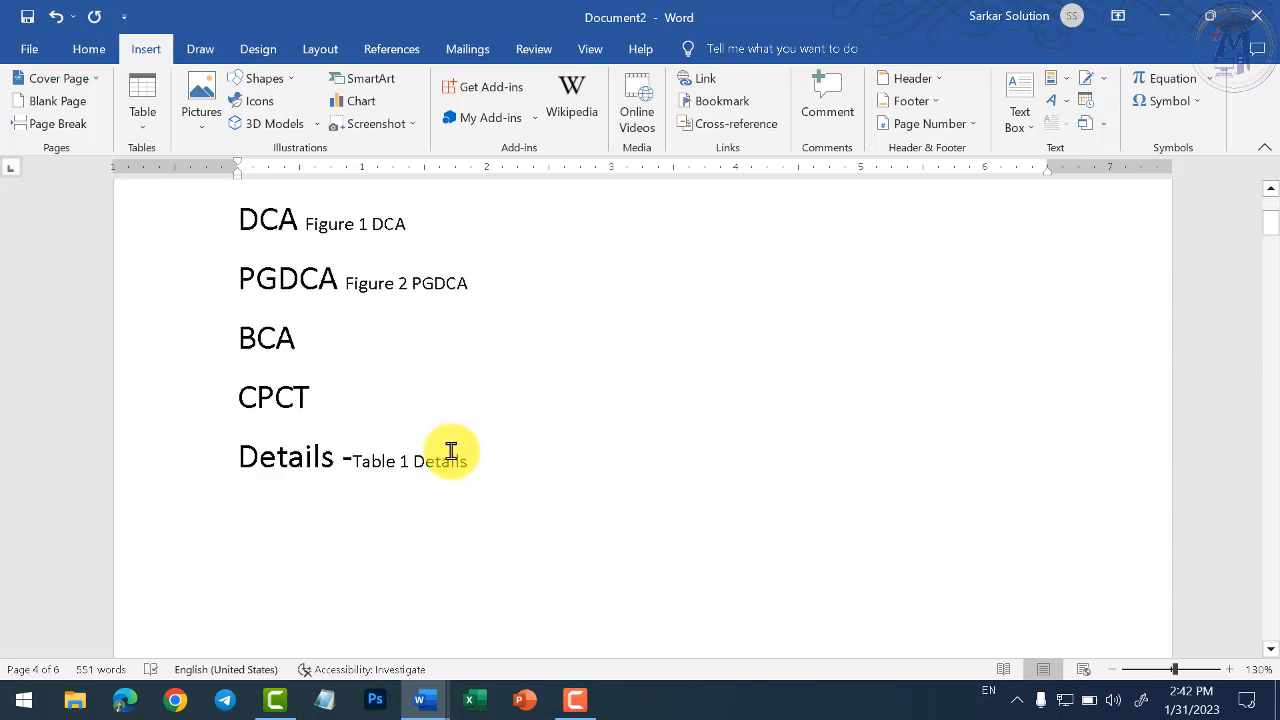
{"action": "left_click", "coordinate": [381, 457], "text": "ctrl"}
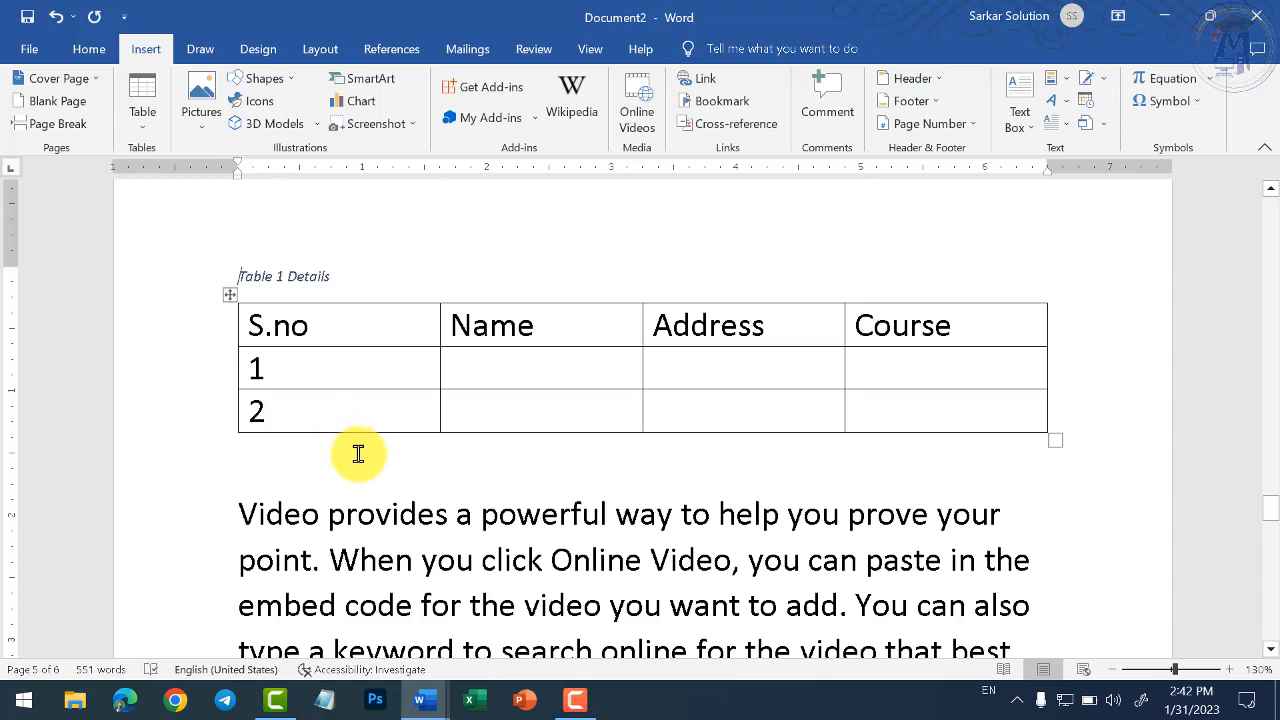
Add the line "Heading1" on page 3, below the paragraph ending in "another device."
{"action": "scroll", "coordinate": [363, 490], "scroll_direction": "up", "scroll_amount": 5}
{"action": "scroll", "coordinate": [366, 486], "scroll_direction": "up", "scroll_amount": 10}
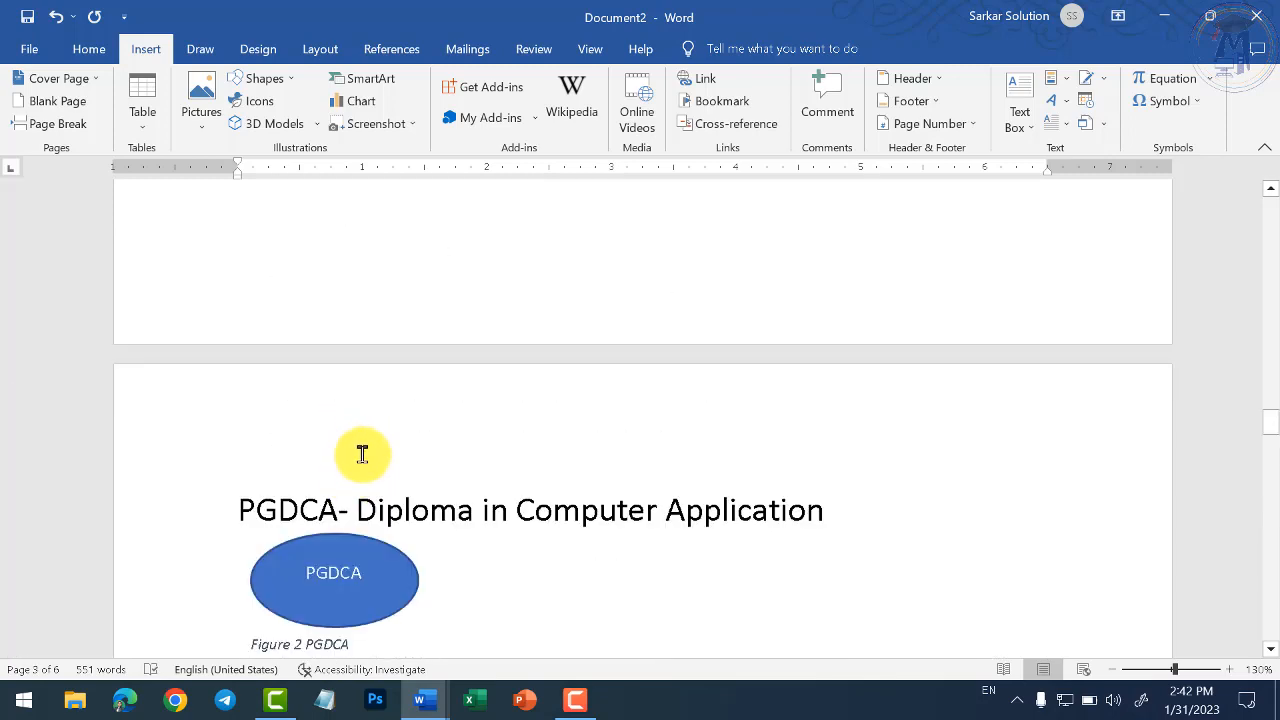
{"action": "scroll", "coordinate": [359, 456], "scroll_direction": "up", "scroll_amount": 10}
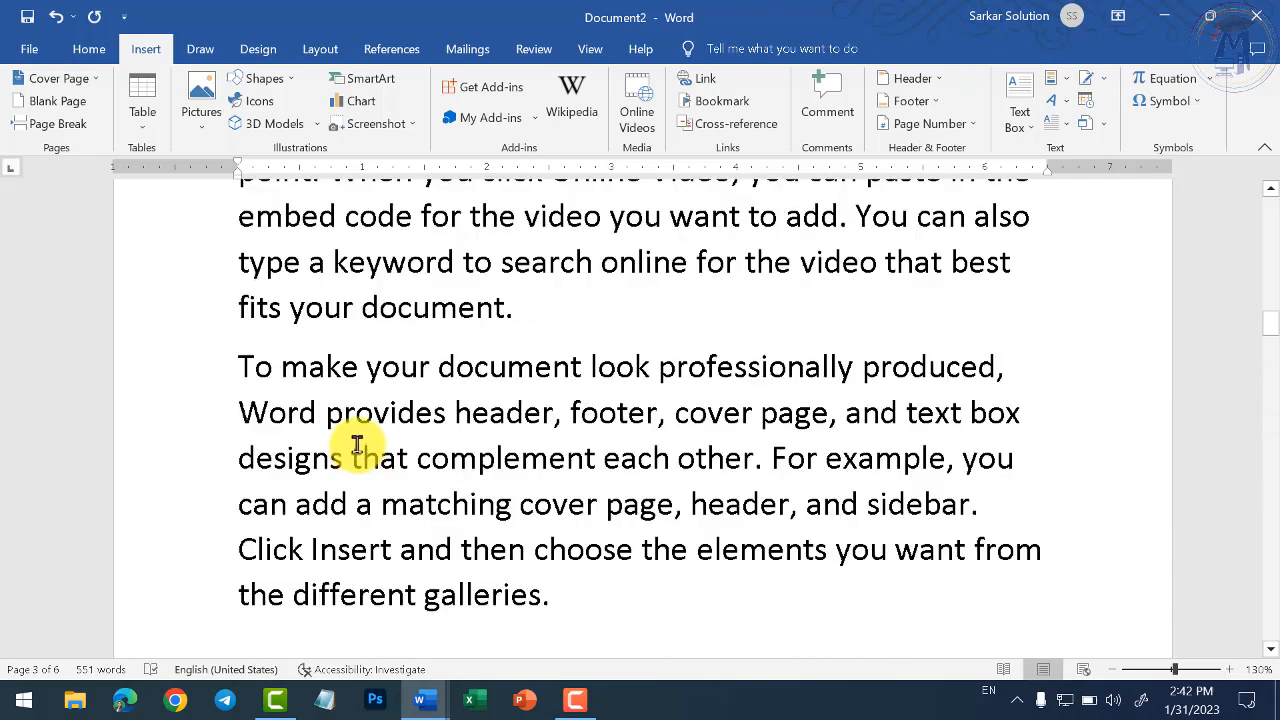
{"action": "scroll", "coordinate": [360, 430], "scroll_direction": "down", "scroll_amount": 15}
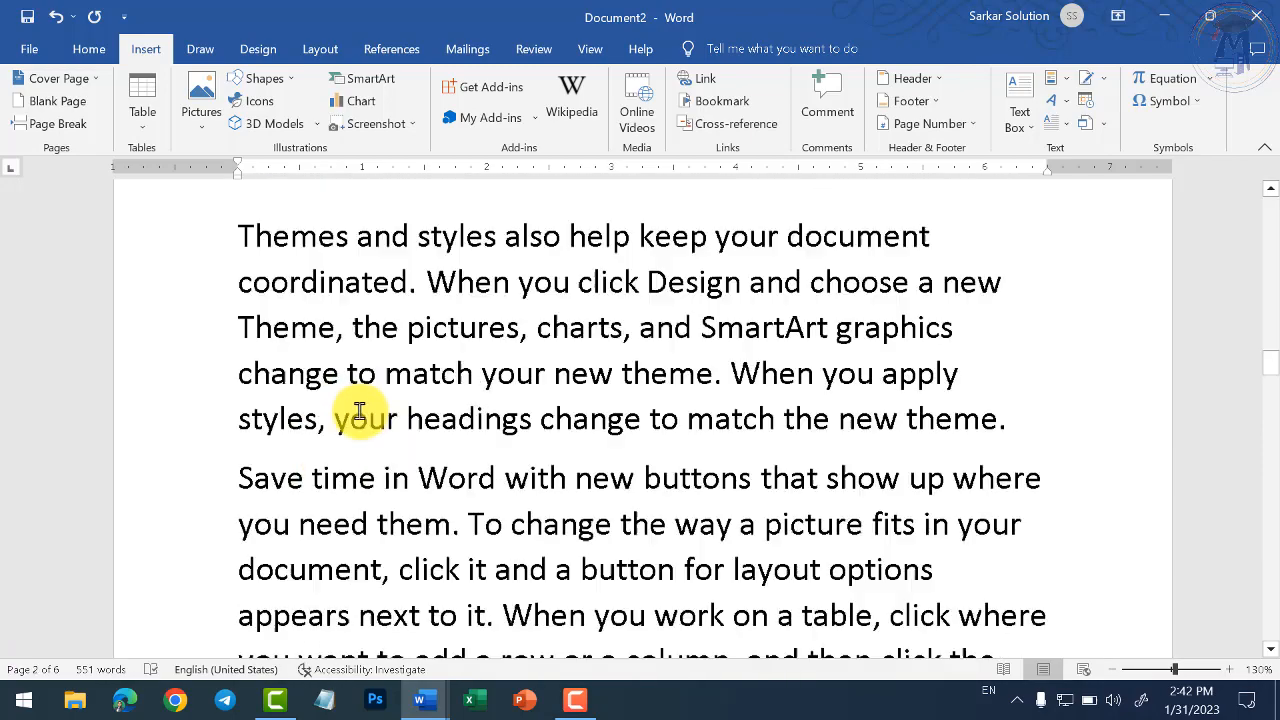
{"action": "scroll", "coordinate": [366, 449], "scroll_direction": "down", "scroll_amount": 5}
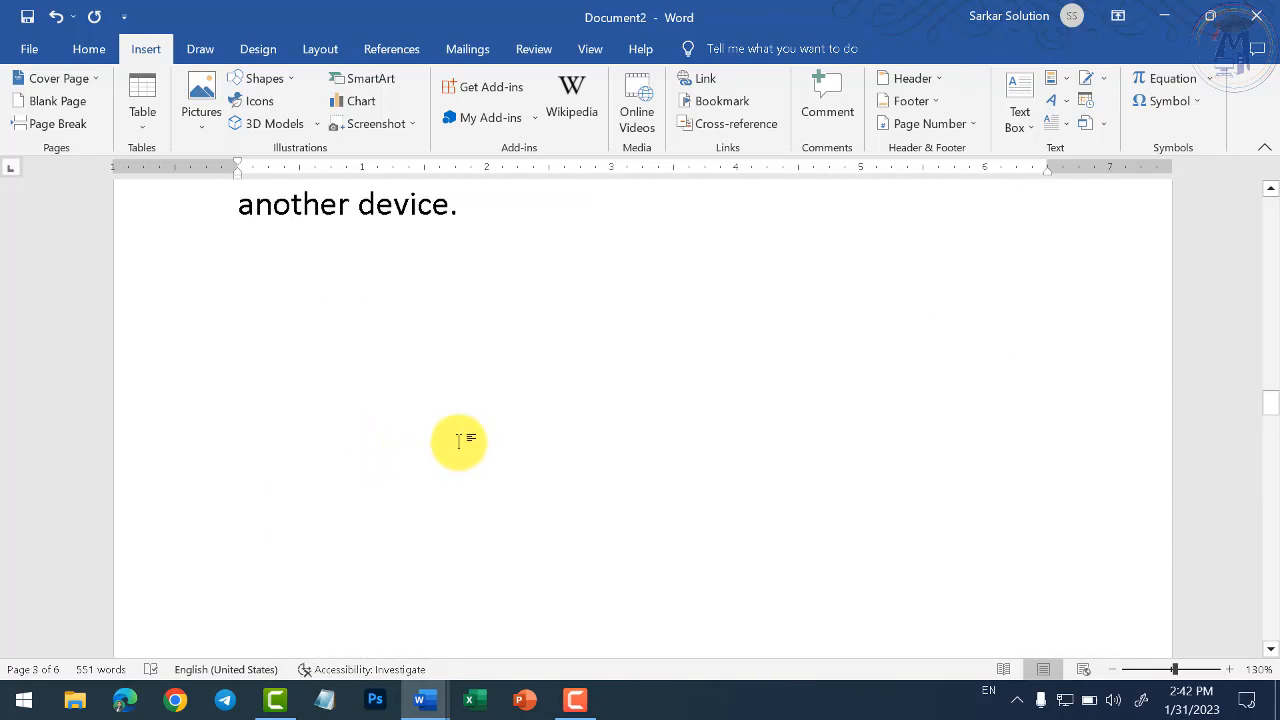
{"action": "left_click", "coordinate": [491, 201]}
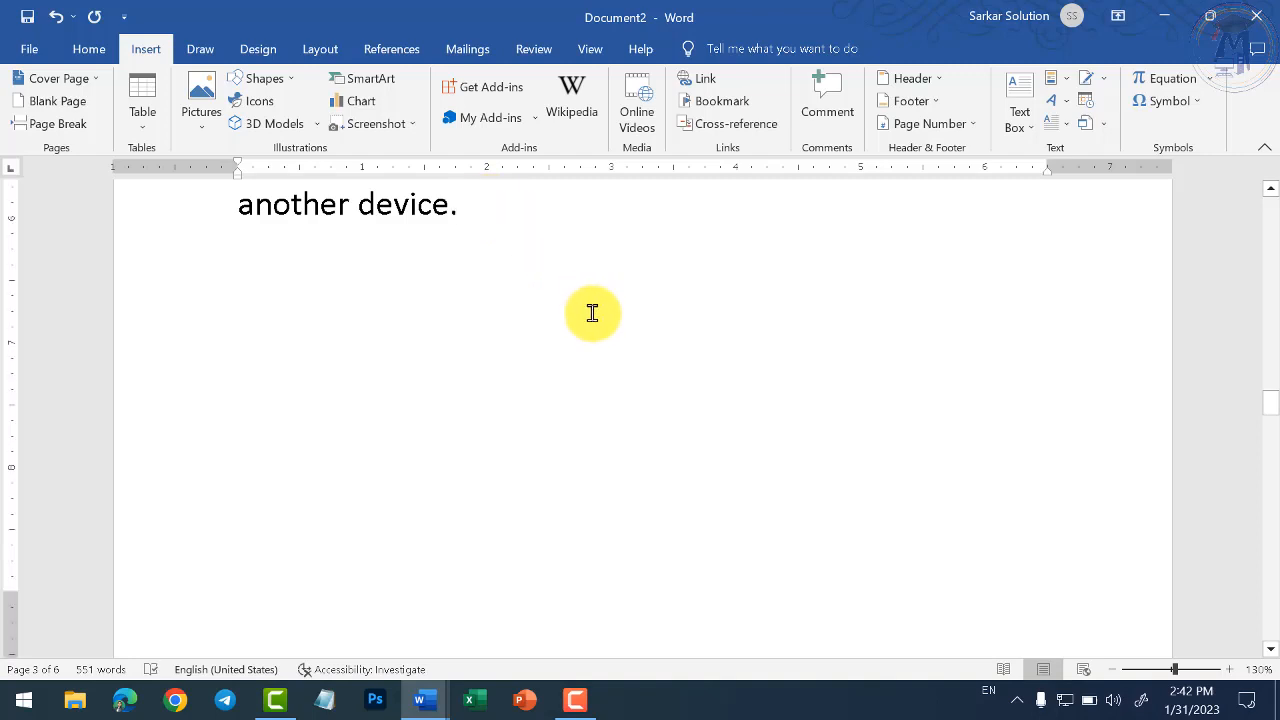
{"action": "key", "text": "Return"}
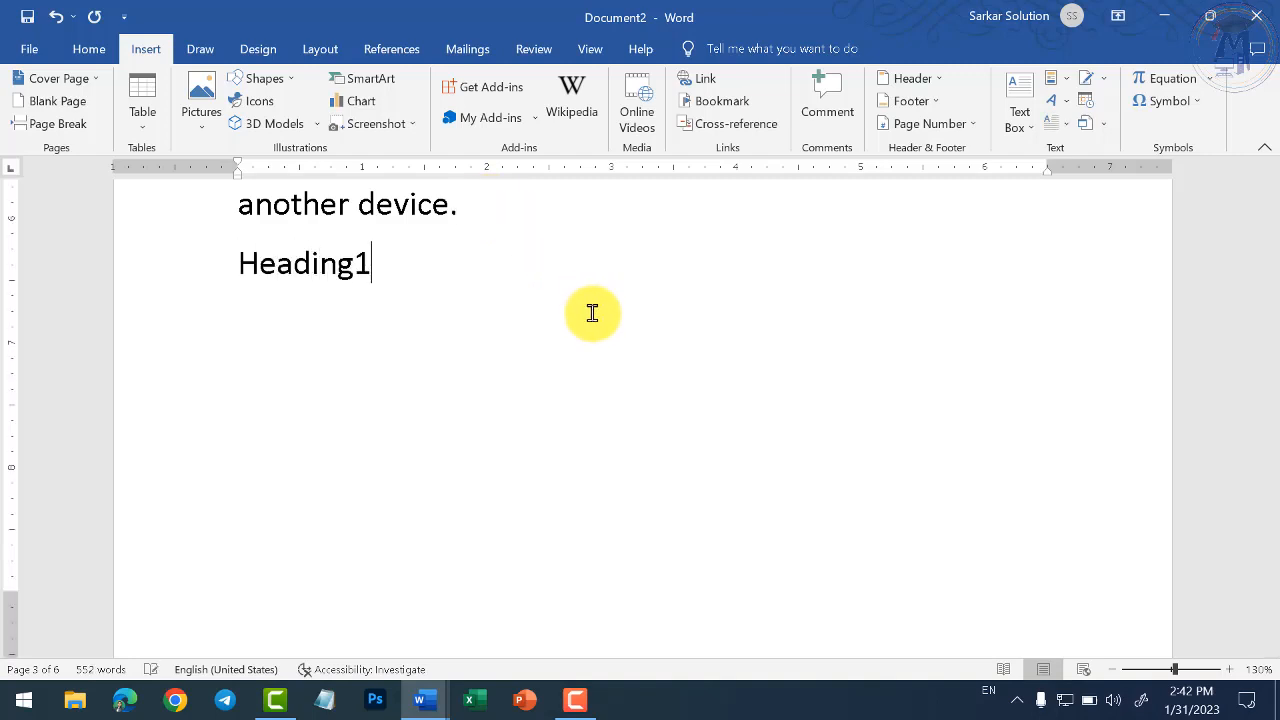
Apply the Heading 1 style to the "Heading1" line and start a new paragraph below it
{"action": "left_click", "coordinate": [86, 50]}
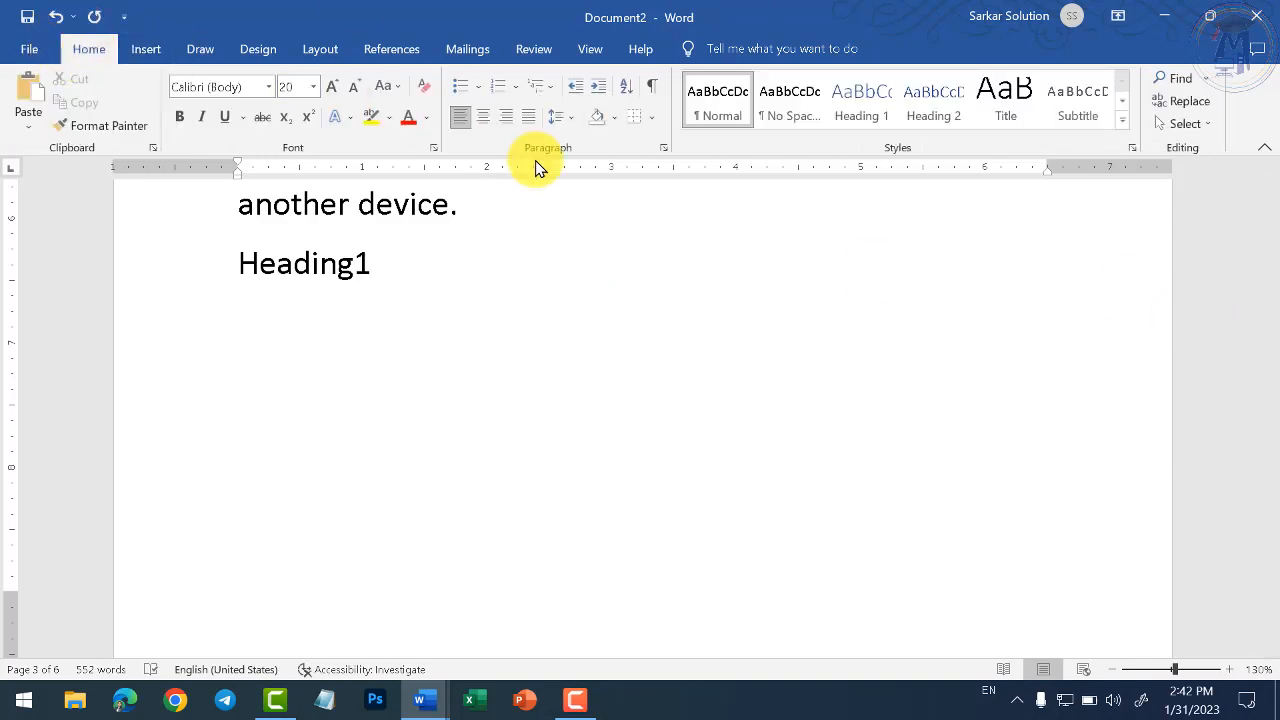
{"action": "left_click", "coordinate": [882, 117]}
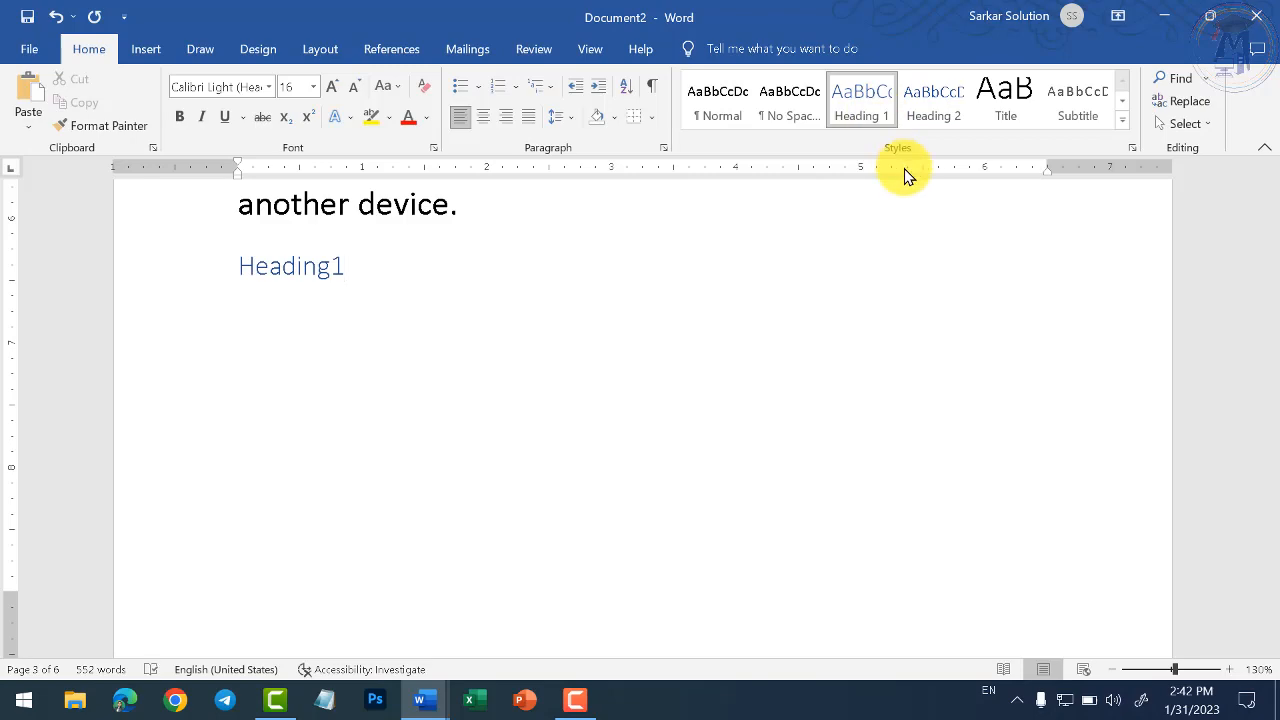
{"action": "left_click", "coordinate": [890, 99]}
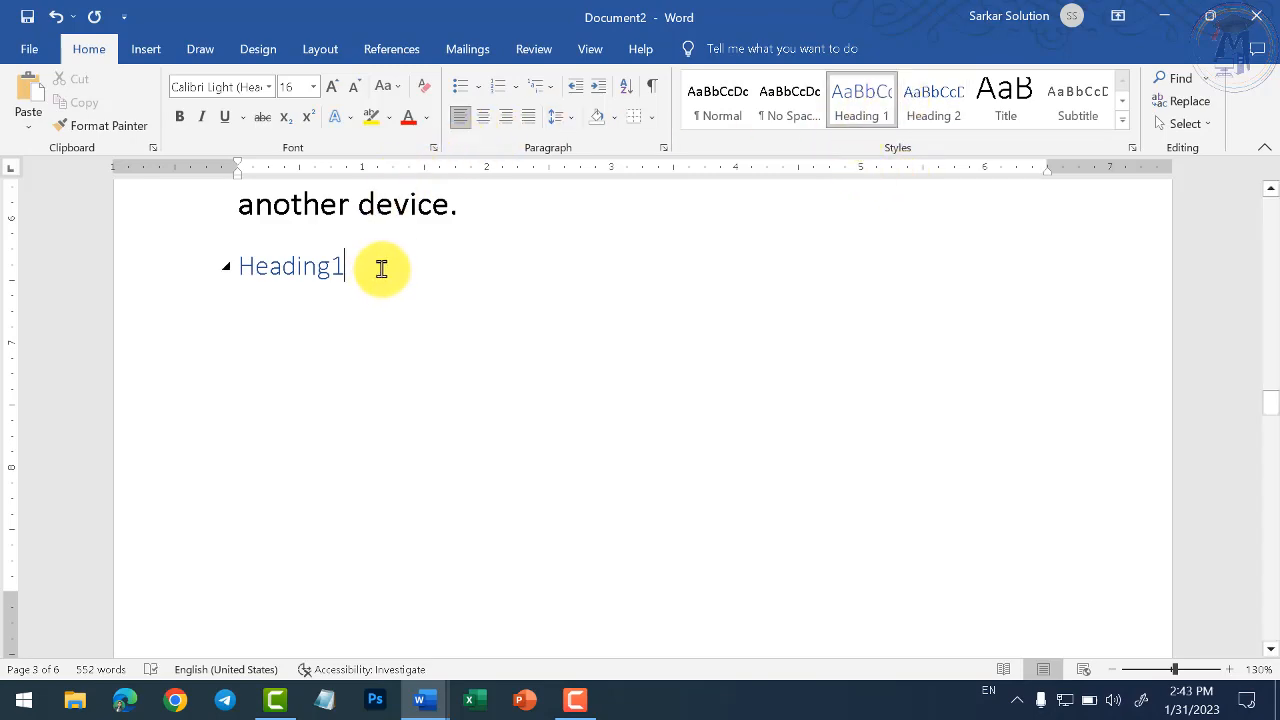
{"action": "key", "text": "Return"}
Insert a hyperlinked cross-reference of type Heading to the heading text "Heading1" directly after BCA in the page 1 course list
{"action": "scroll", "coordinate": [449, 289], "scroll_direction": "up", "scroll_amount": 8}
{"action": "scroll", "coordinate": [457, 300], "scroll_direction": "up", "scroll_amount": 15}
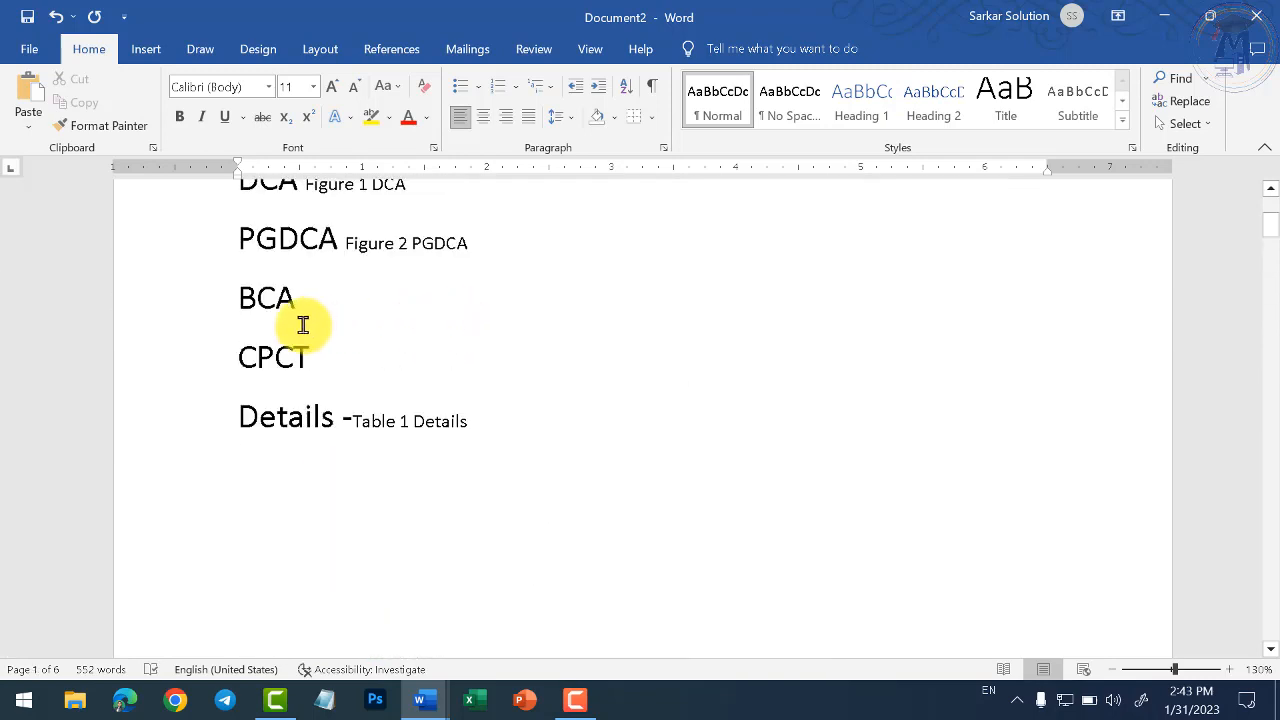
{"action": "left_click", "coordinate": [300, 300]}
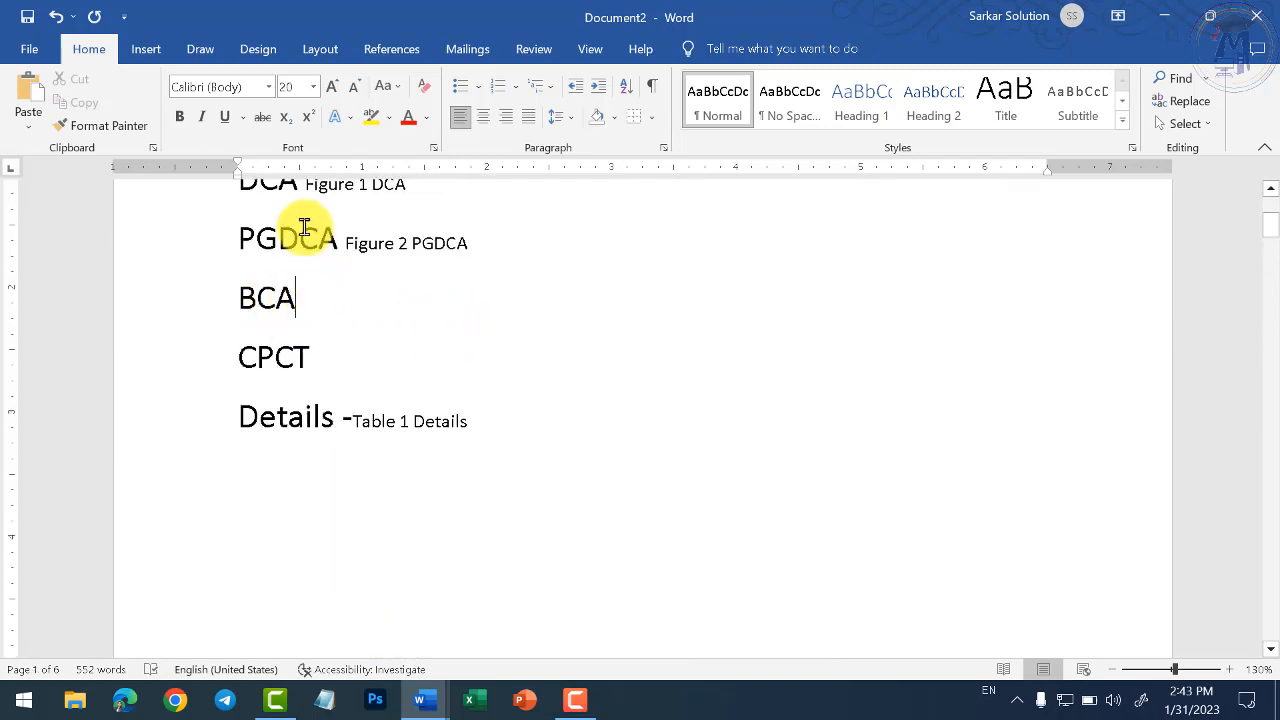
{"action": "left_click", "coordinate": [412, 56]}
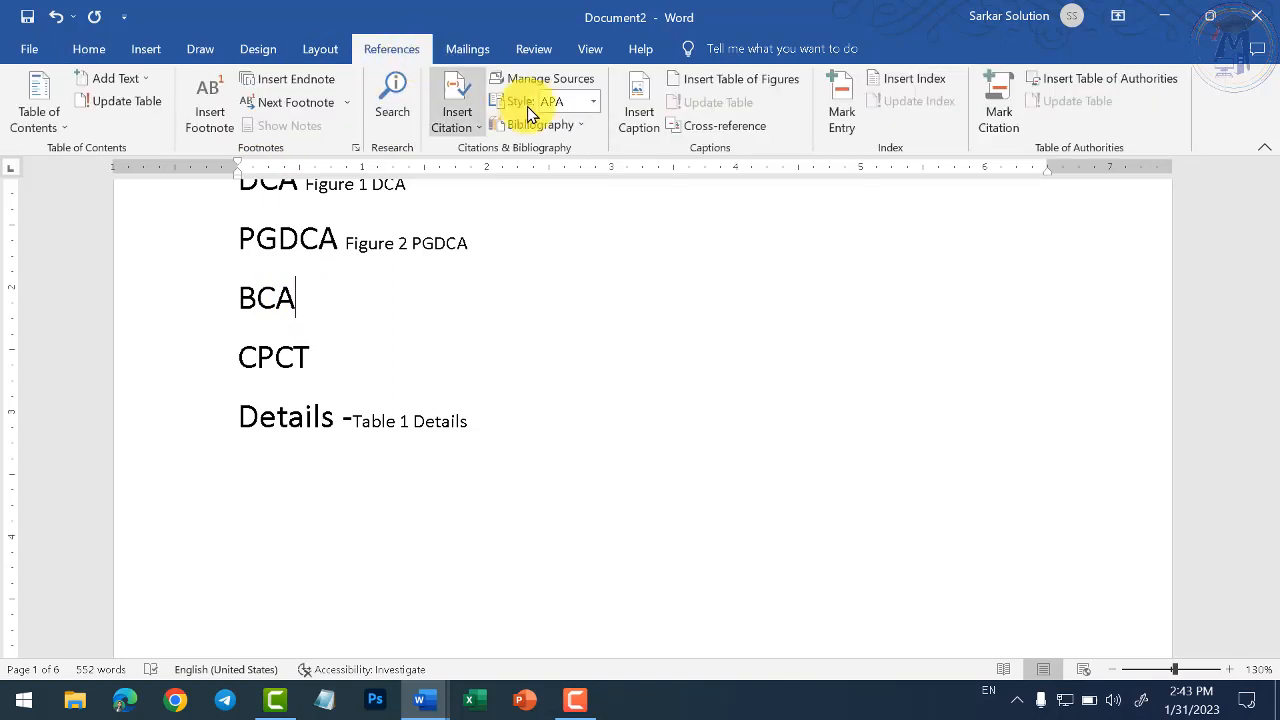
{"action": "left_click", "coordinate": [684, 127]}
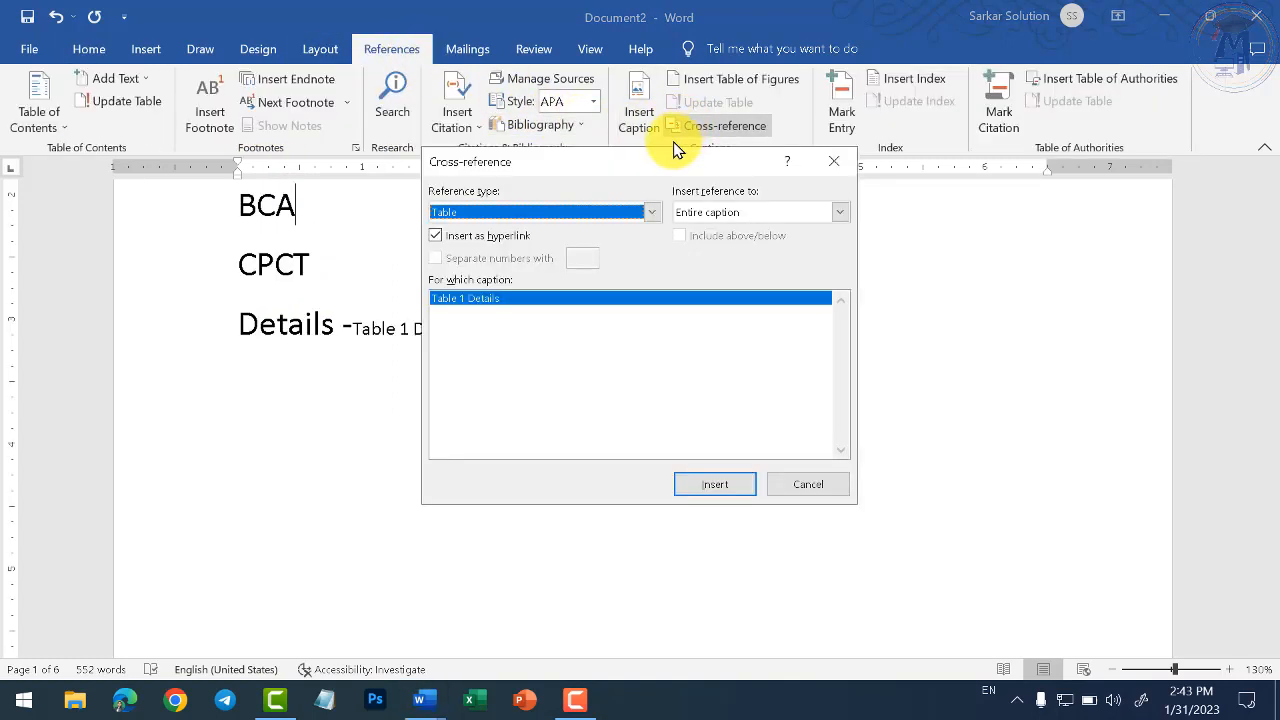
{"action": "left_click", "coordinate": [581, 214]}
{"action": "scroll", "coordinate": [590, 242], "scroll_direction": "up", "scroll_amount": 1}
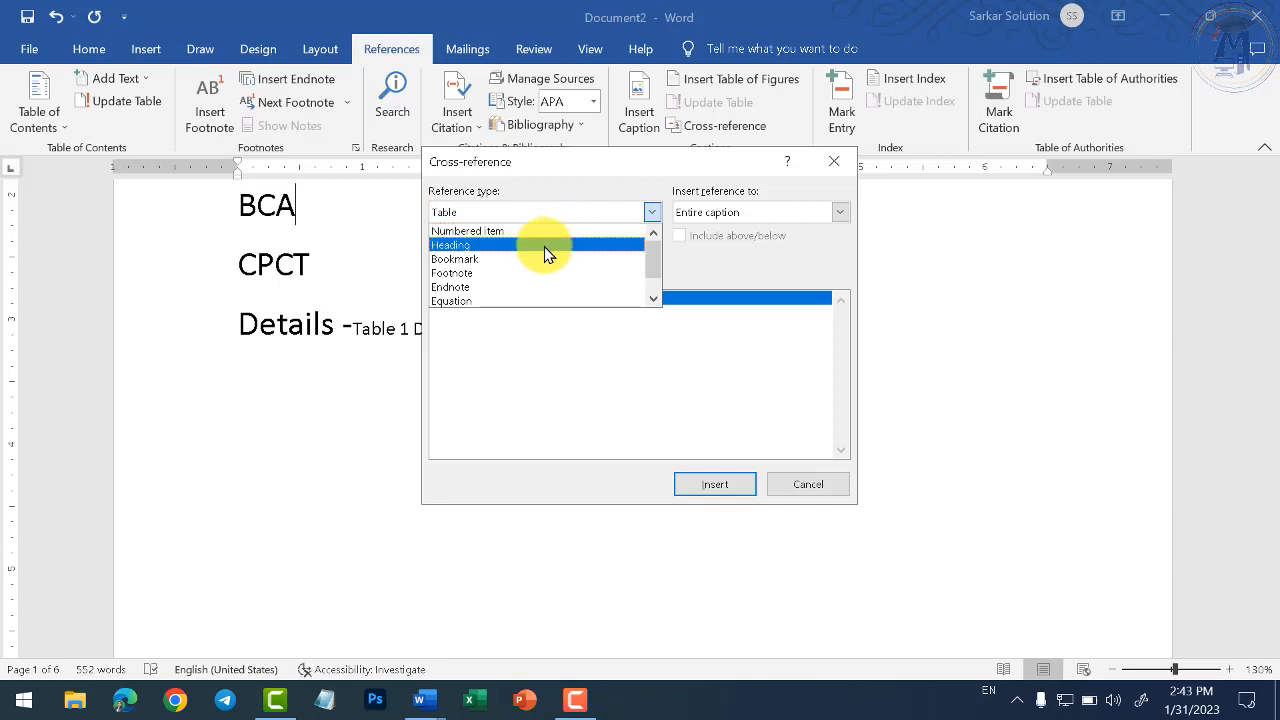
{"action": "left_click", "coordinate": [451, 246]}
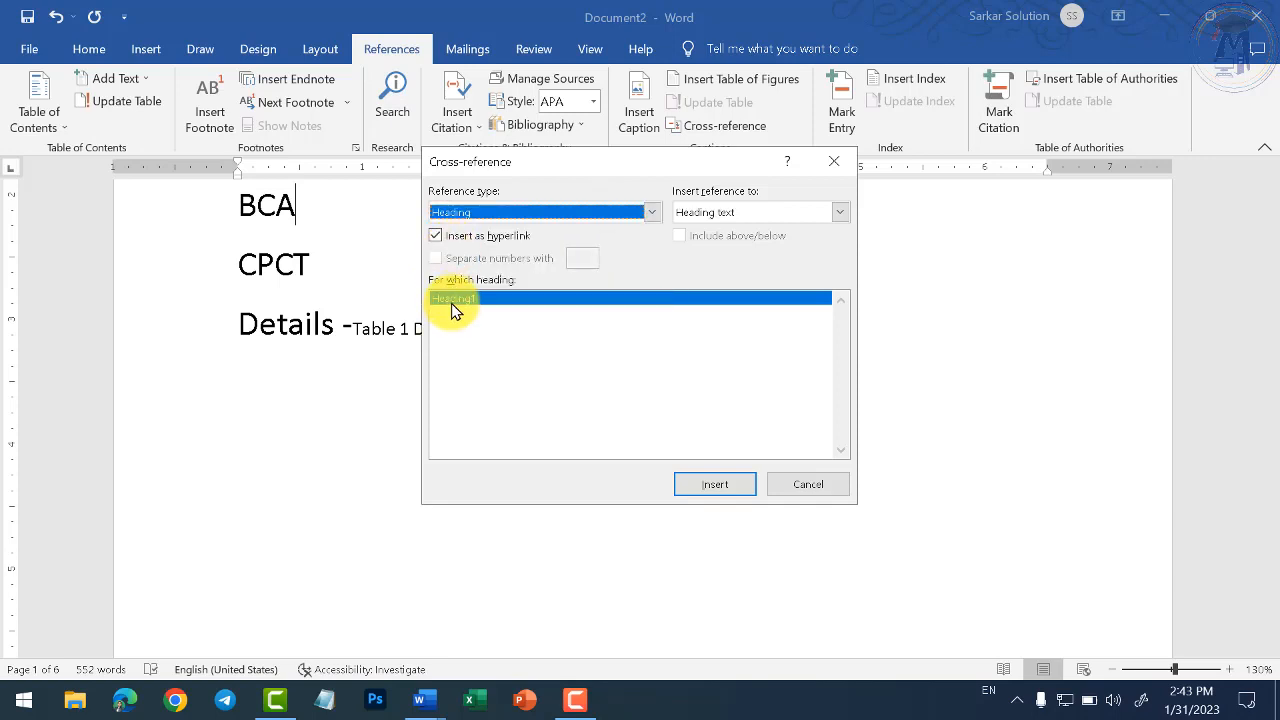
{"action": "left_click", "coordinate": [734, 488]}
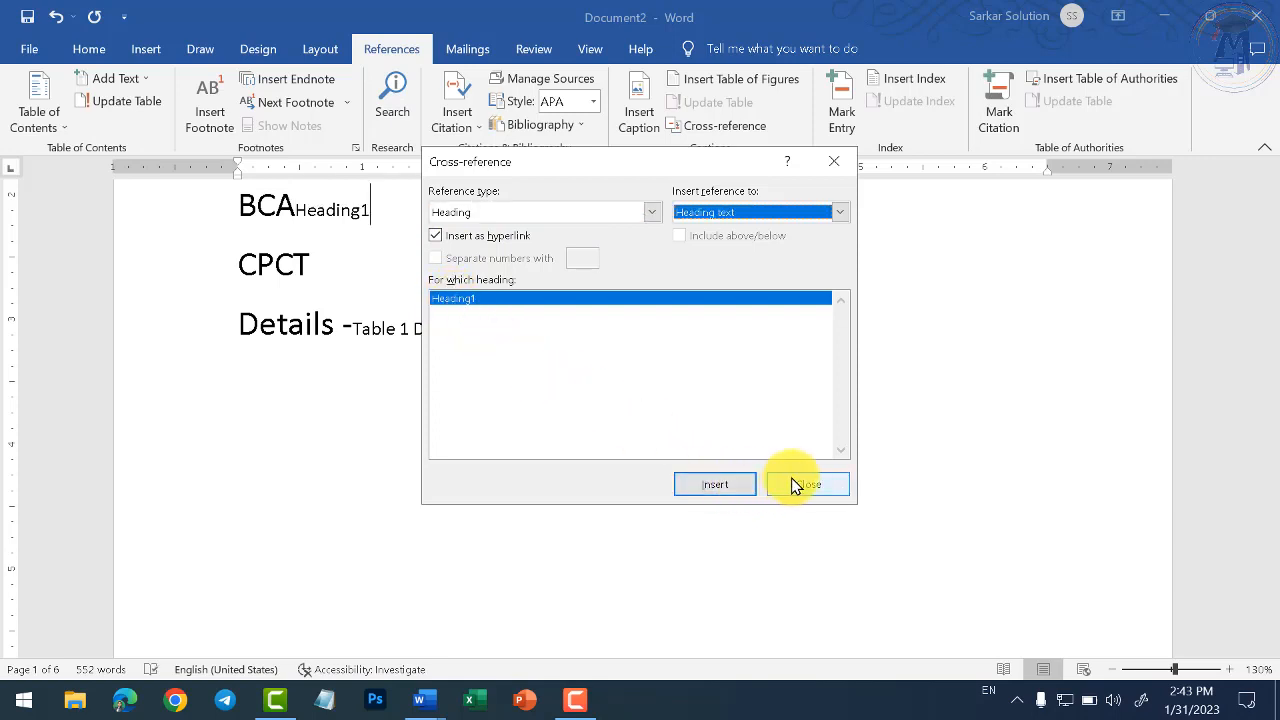
{"action": "left_click", "coordinate": [806, 482]}
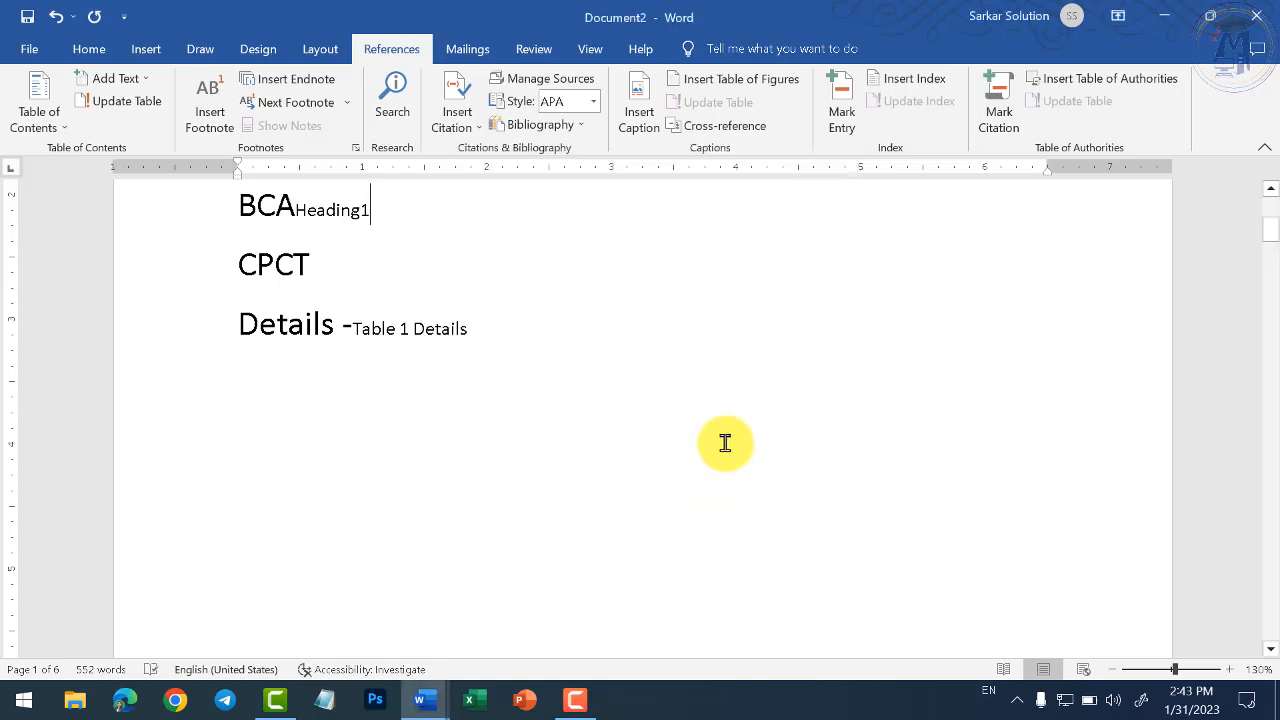
Follow the Heading1 cross-reference beside BCA to its heading and return to the list on the first page
{"action": "left_click", "coordinate": [347, 220], "text": "ctrl"}
{"action": "left_click", "coordinate": [347, 220], "text": "ctrl"}
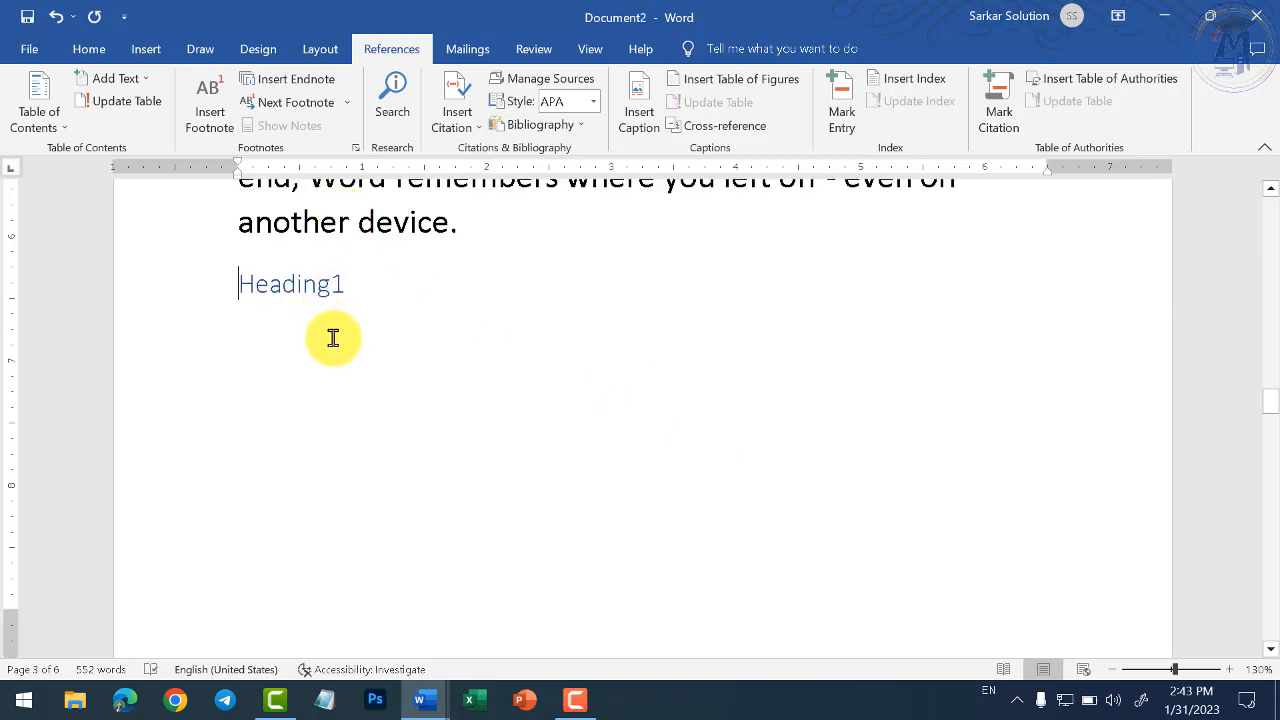
{"action": "scroll", "coordinate": [455, 362], "scroll_direction": "up", "scroll_amount": 10}
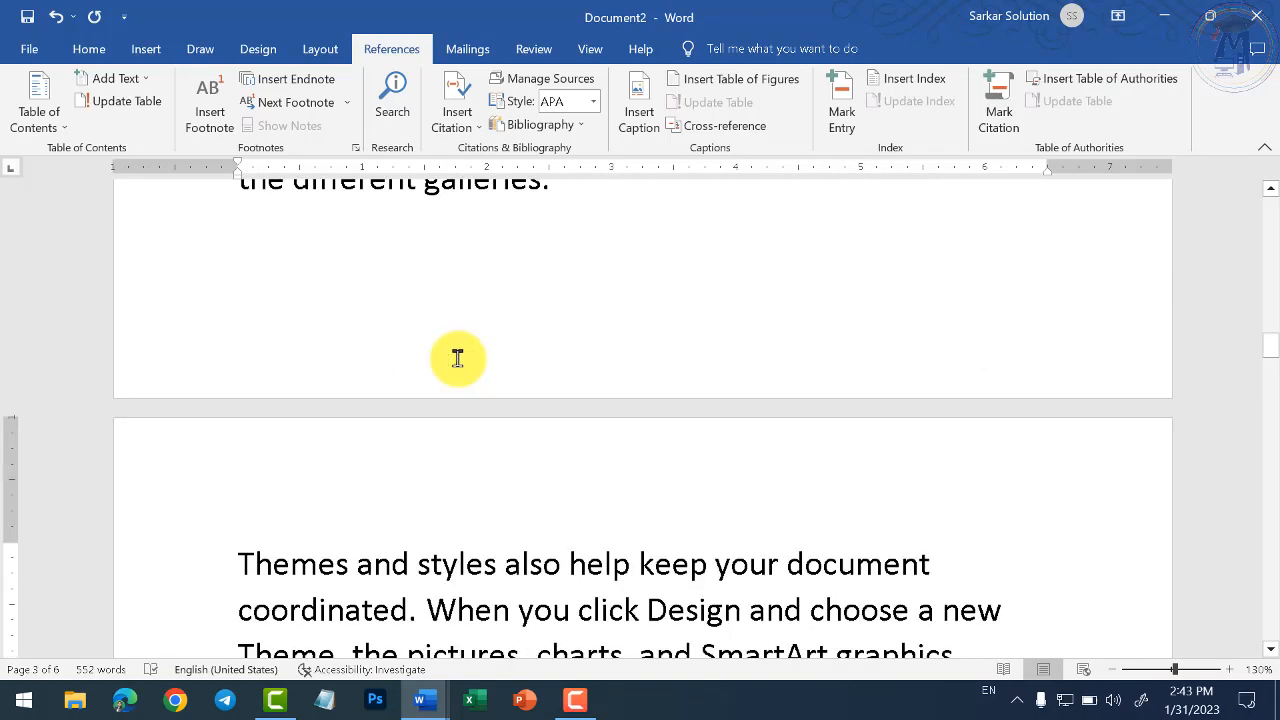
{"action": "scroll", "coordinate": [458, 357], "scroll_direction": "up", "scroll_amount": 20}
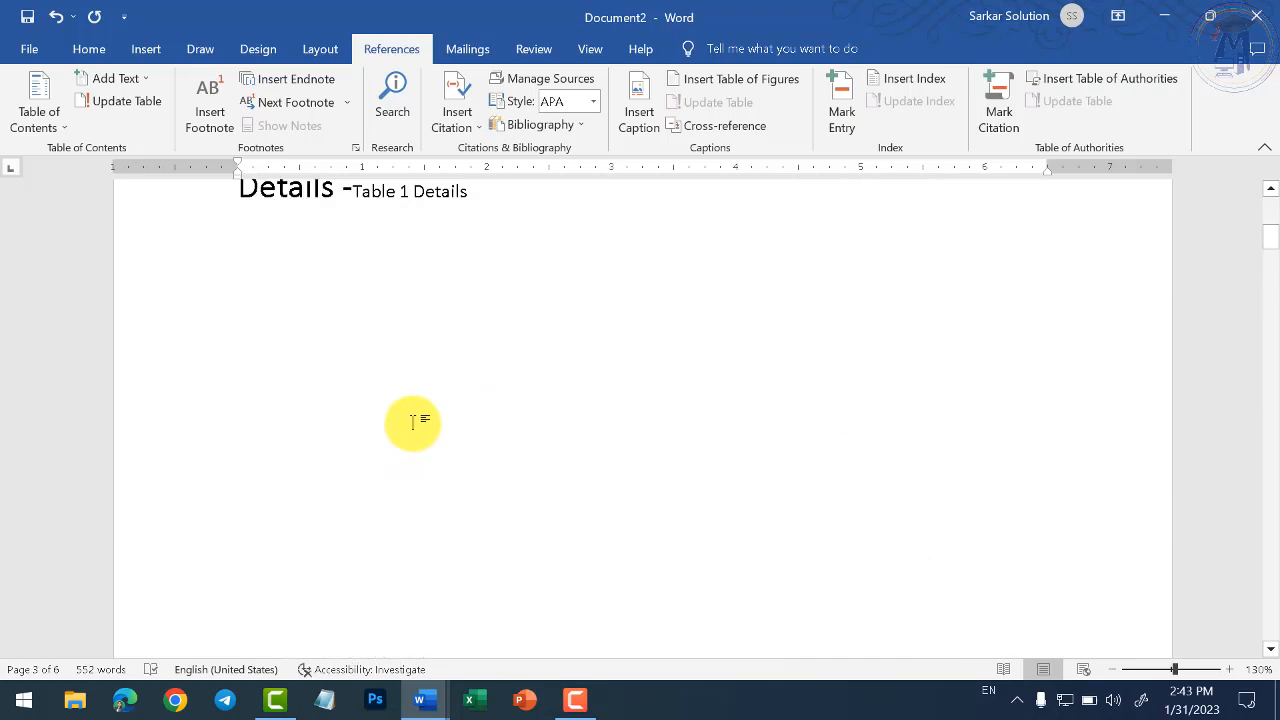
Review the reference types available for a cross-reference at the end of the CPCT line, without inserting one
{"action": "left_click", "coordinate": [449, 326]}
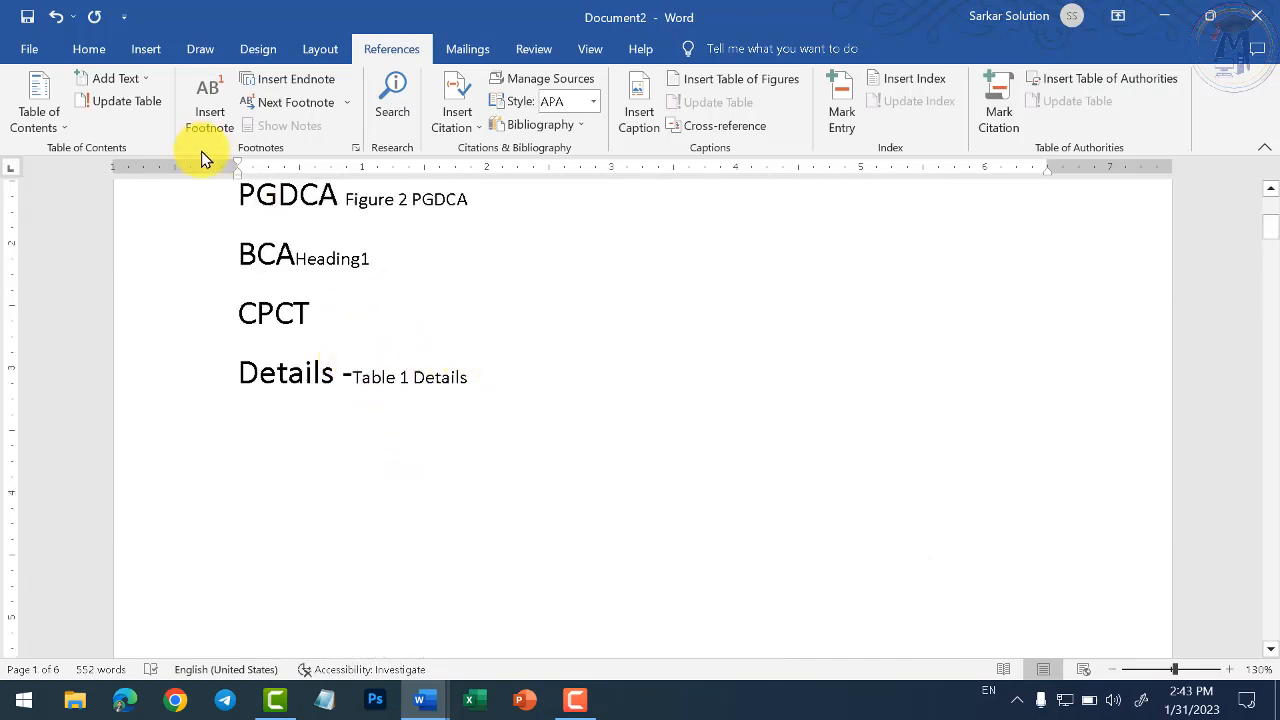
{"action": "left_click", "coordinate": [630, 127]}
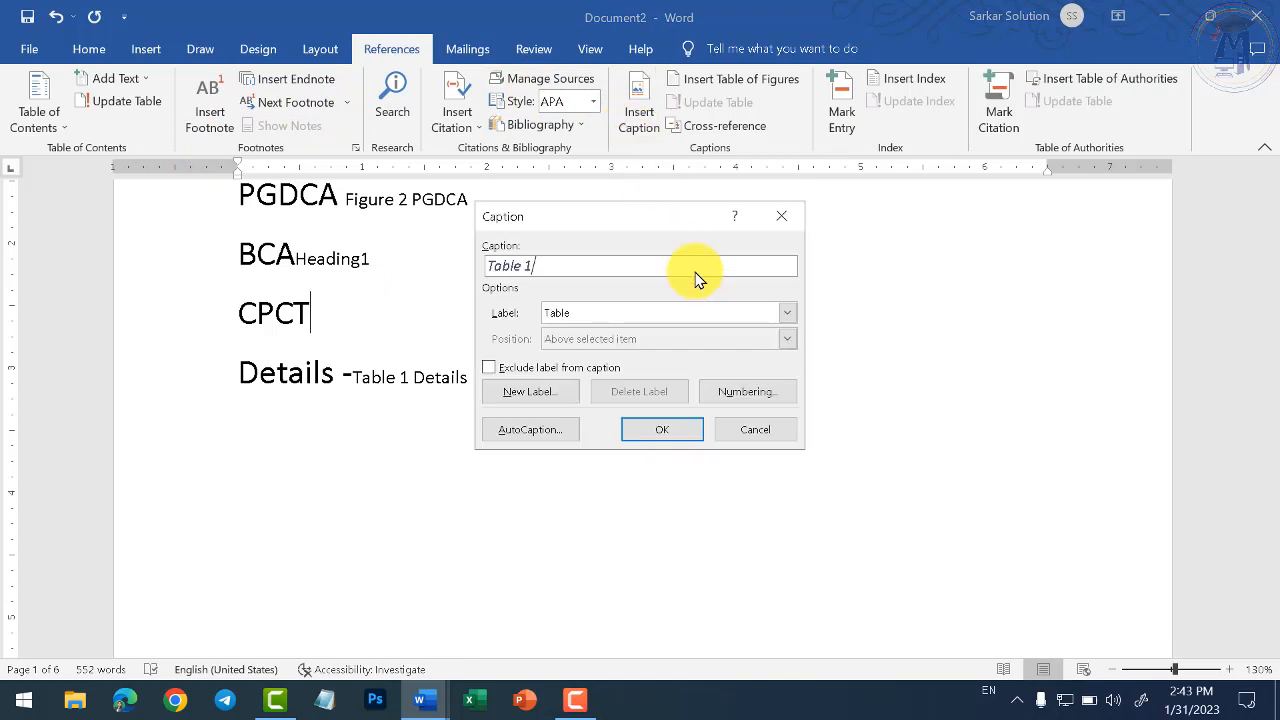
{"action": "key", "text": "Escape"}
{"action": "left_click", "coordinate": [760, 125]}
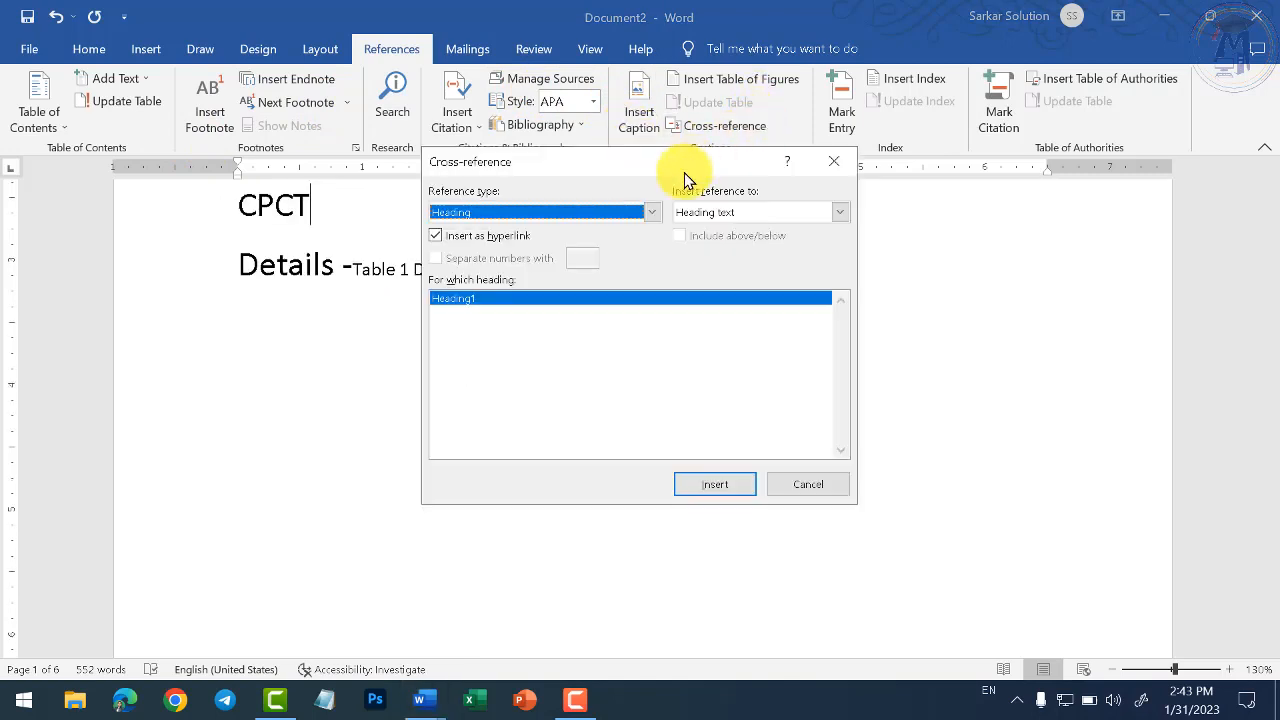
{"action": "left_click", "coordinate": [606, 208]}
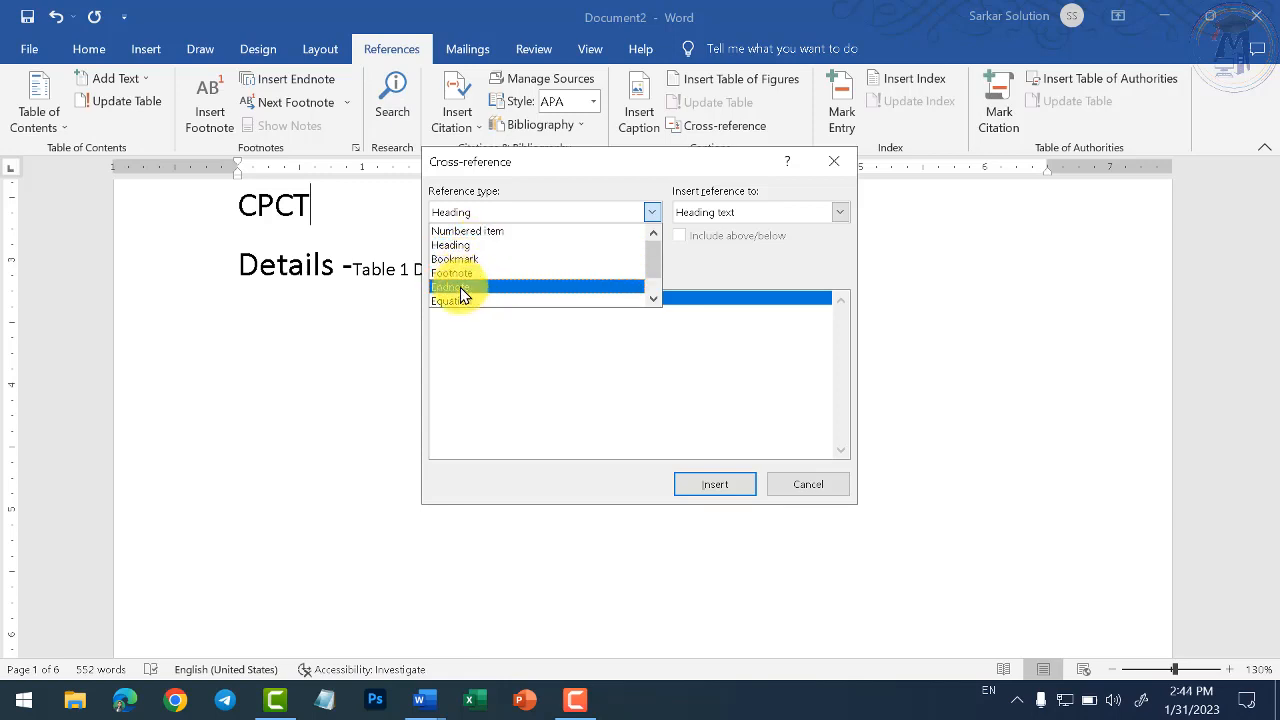
{"action": "scroll", "coordinate": [460, 290], "scroll_direction": "down", "scroll_amount": 1}
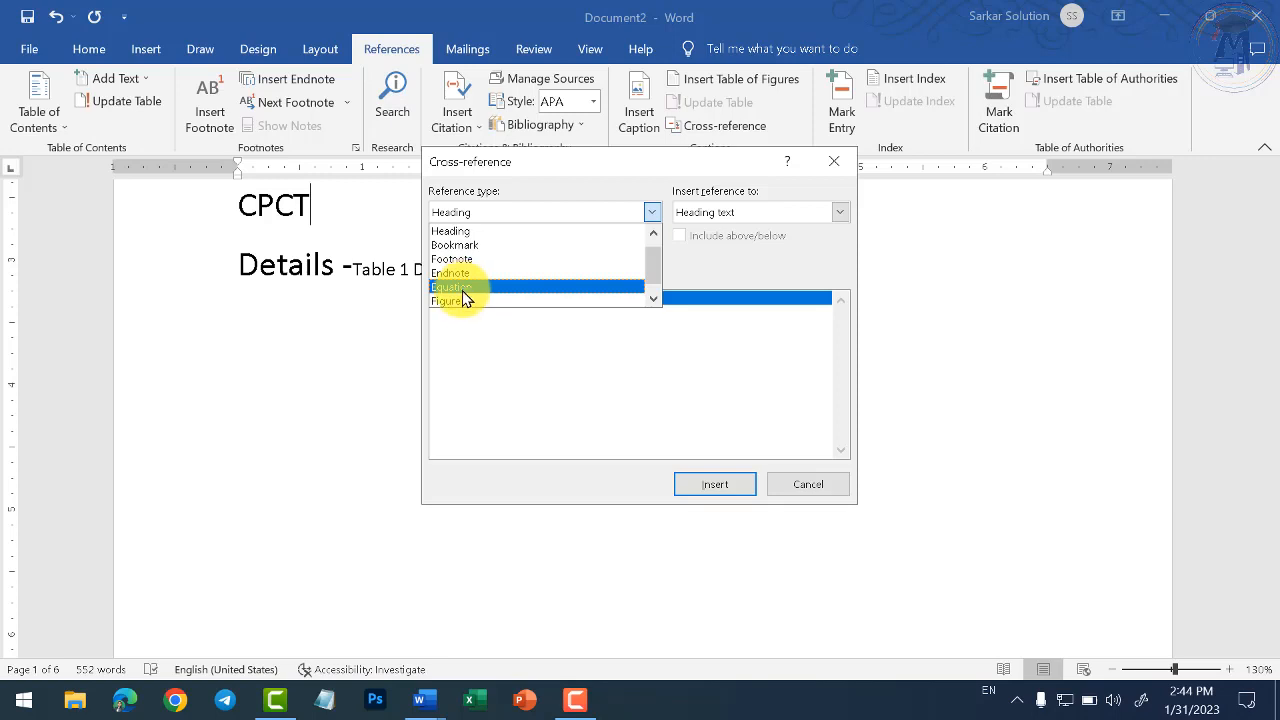
{"action": "scroll", "coordinate": [462, 290], "scroll_direction": "down", "scroll_amount": 1}
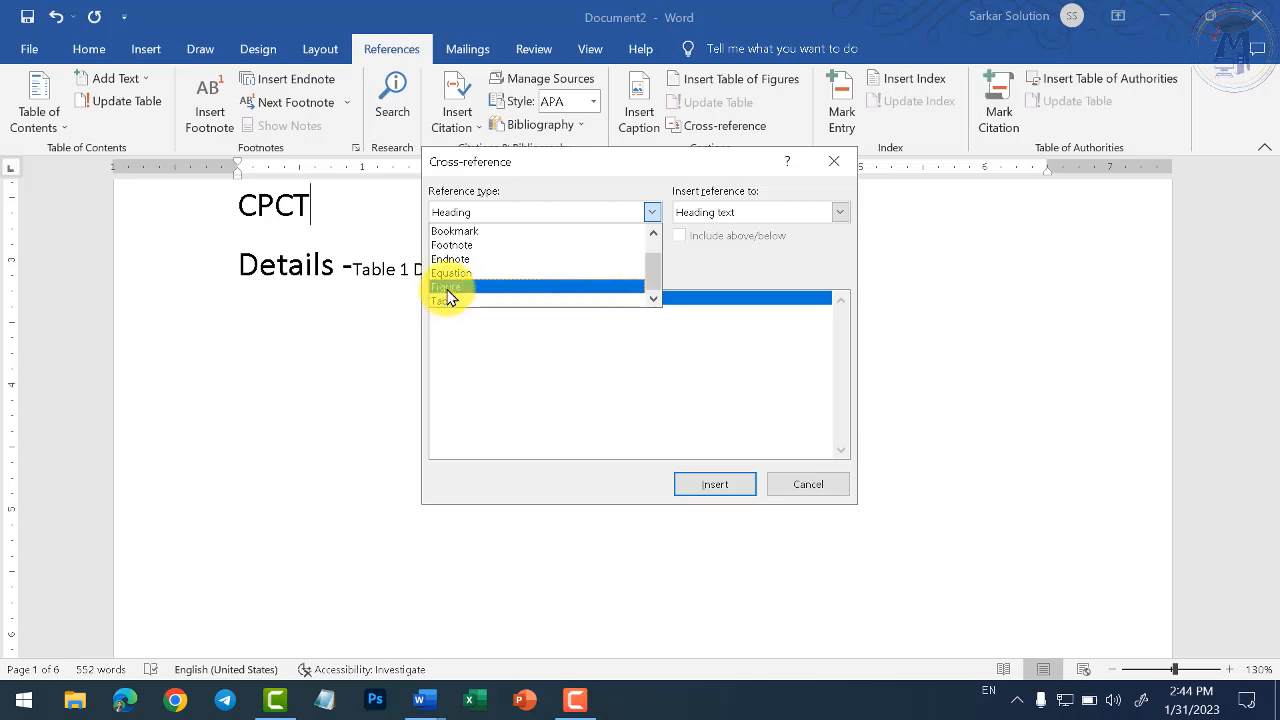
{"action": "scroll", "coordinate": [455, 285], "scroll_direction": "up", "scroll_amount": 2}
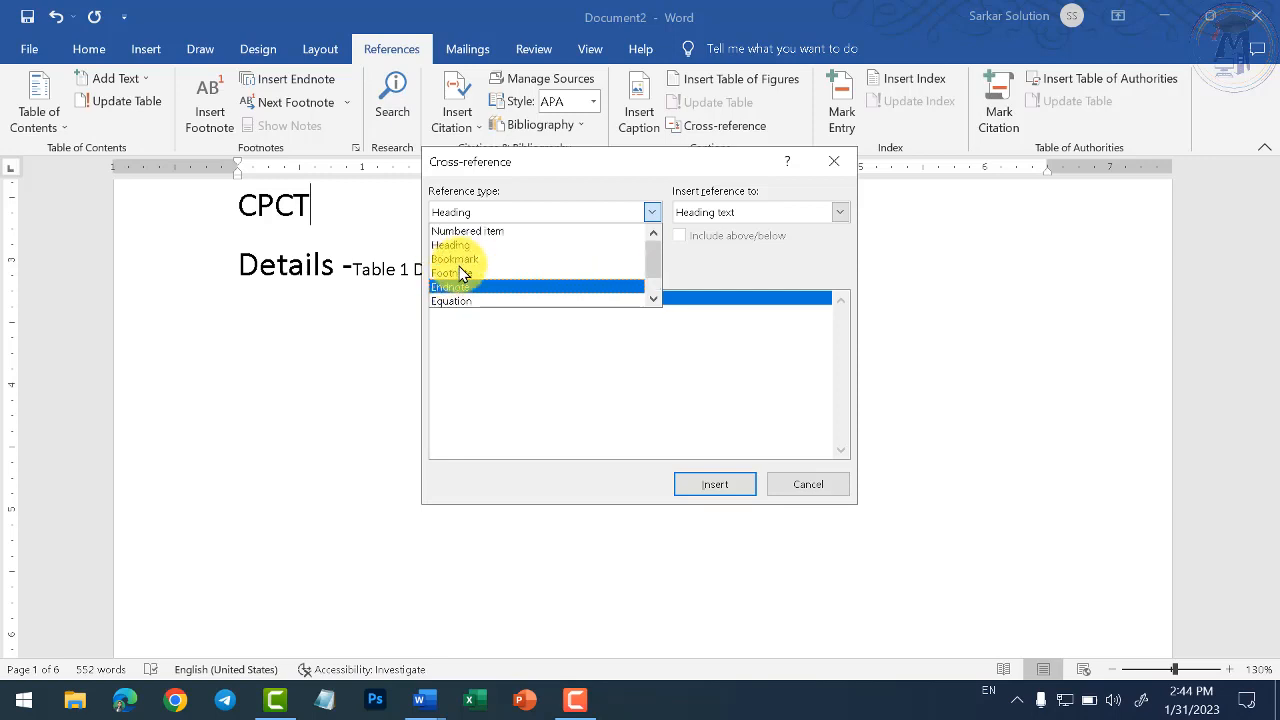
{"action": "scroll", "coordinate": [466, 276], "scroll_direction": "down", "scroll_amount": 2}
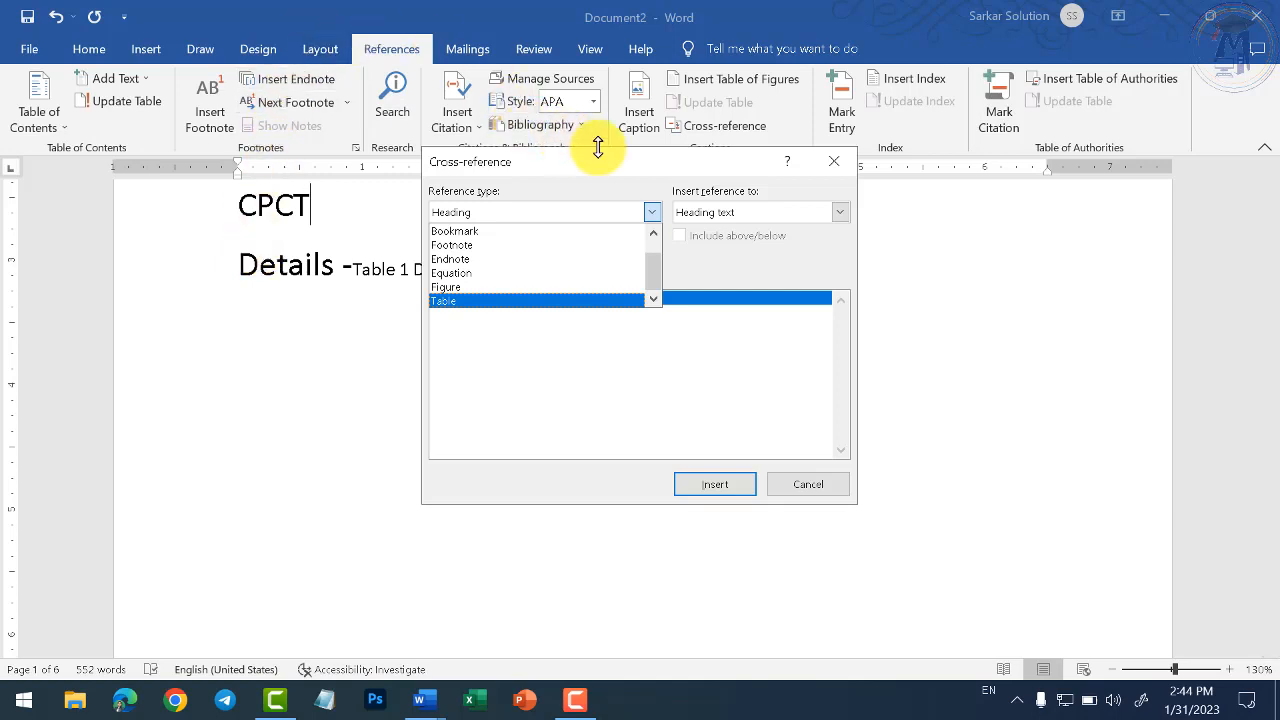
{"action": "left_click", "coordinate": [795, 486]}
{"action": "left_click", "coordinate": [815, 488]}
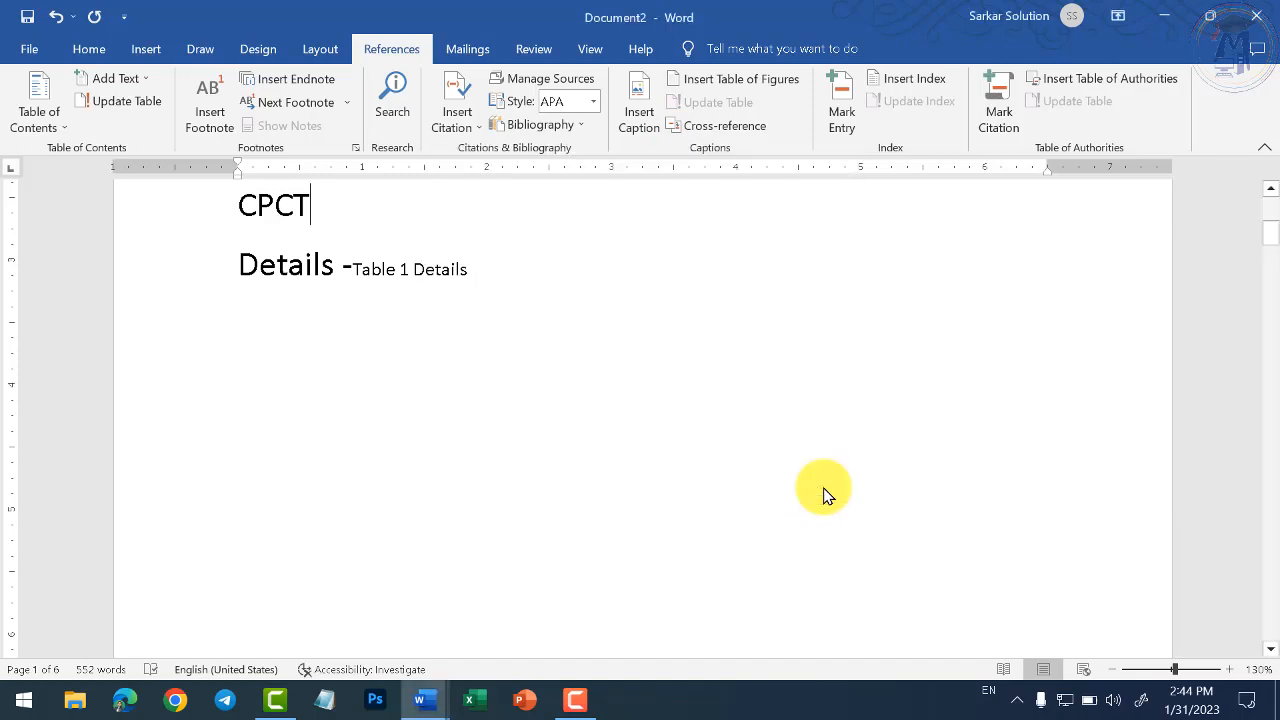
Create a new blank document and fill it with sample paragraphs generated by =rand()
{"action": "key", "text": "ctrl+n"}
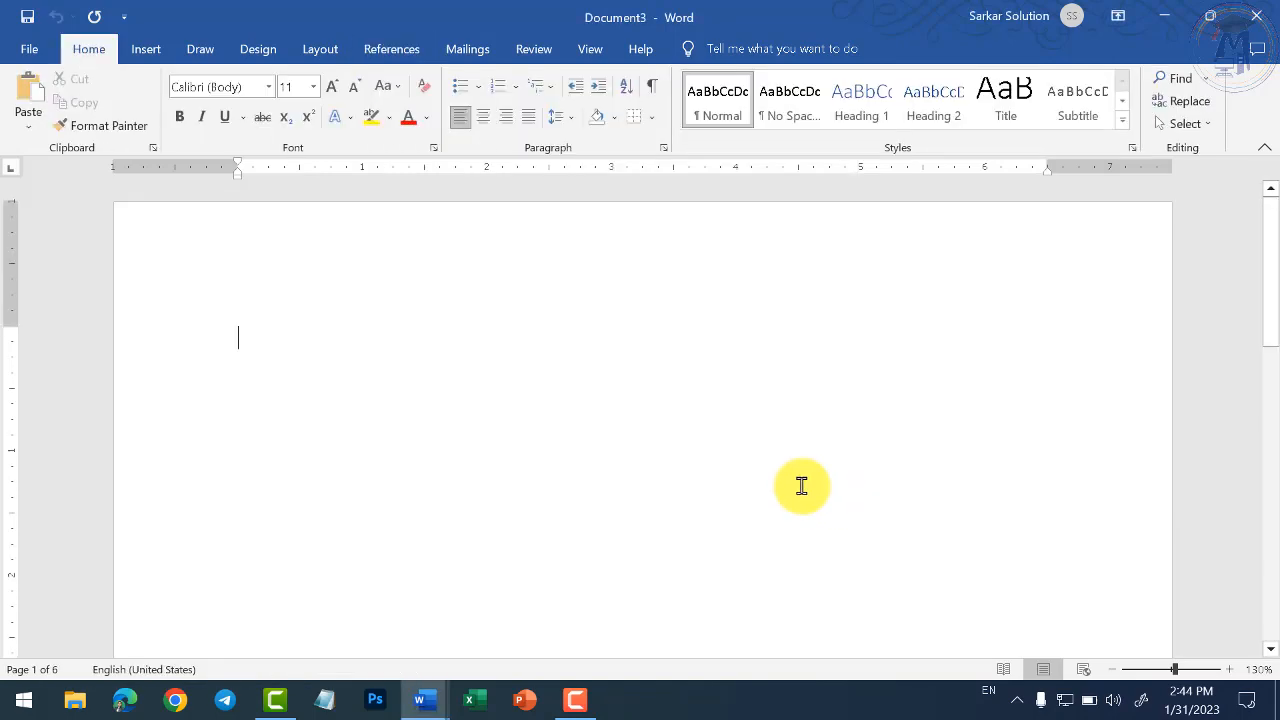
{"action": "type", "text": "=rand()"}
{"action": "key", "text": "Return"}
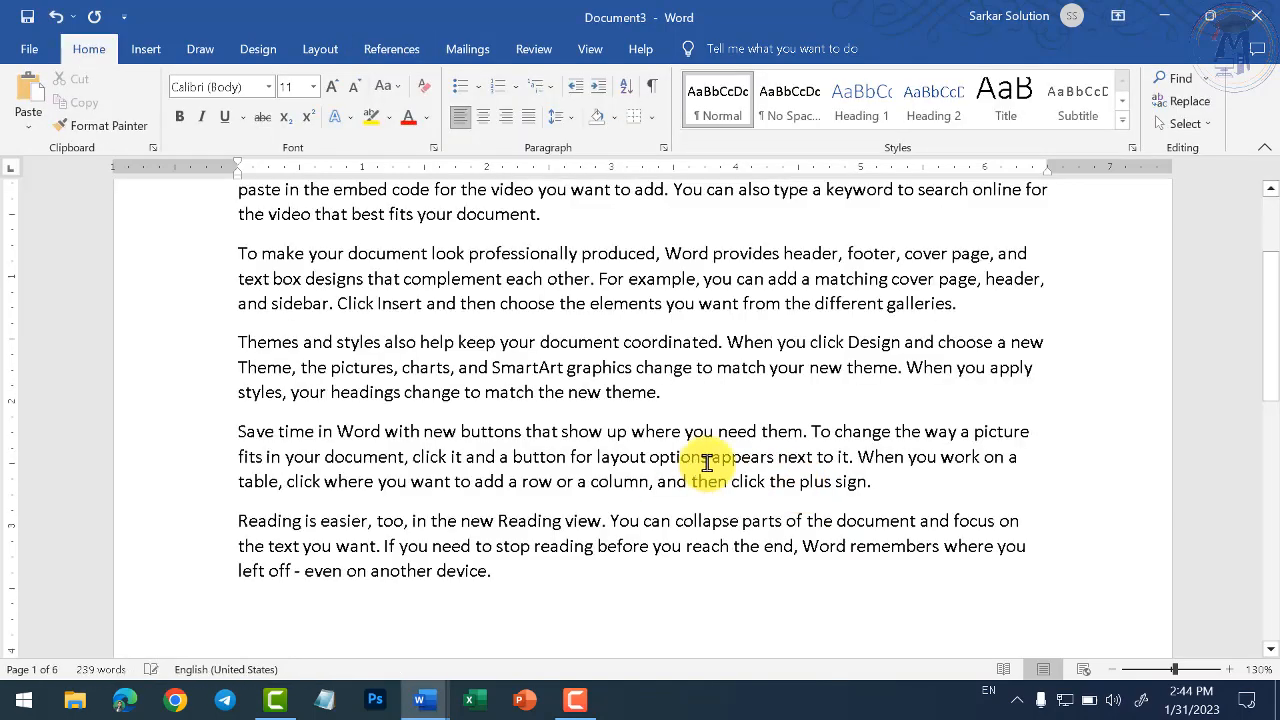
{"action": "scroll", "coordinate": [700, 466], "scroll_direction": "up", "scroll_amount": 2, "text": "ctrl"}
{"action": "scroll", "coordinate": [730, 462], "scroll_direction": "up", "scroll_amount": 10}
{"action": "scroll", "coordinate": [700, 450], "scroll_direction": "down", "scroll_amount": 1}
{"action": "scroll", "coordinate": [610, 445], "scroll_direction": "down", "scroll_amount": 3}
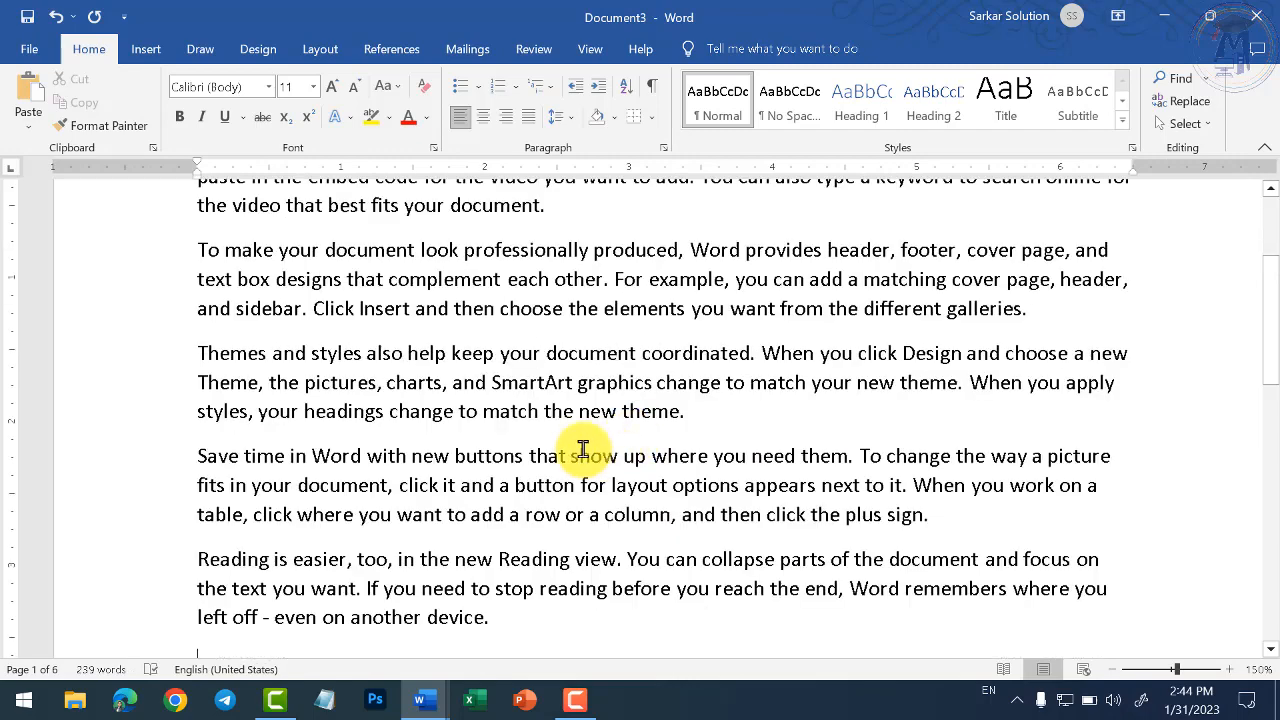
Insert a footnote after "embed code" in the first paragraph and check its reference mark
{"action": "scroll", "coordinate": [560, 430], "scroll_direction": "up", "scroll_amount": 3}
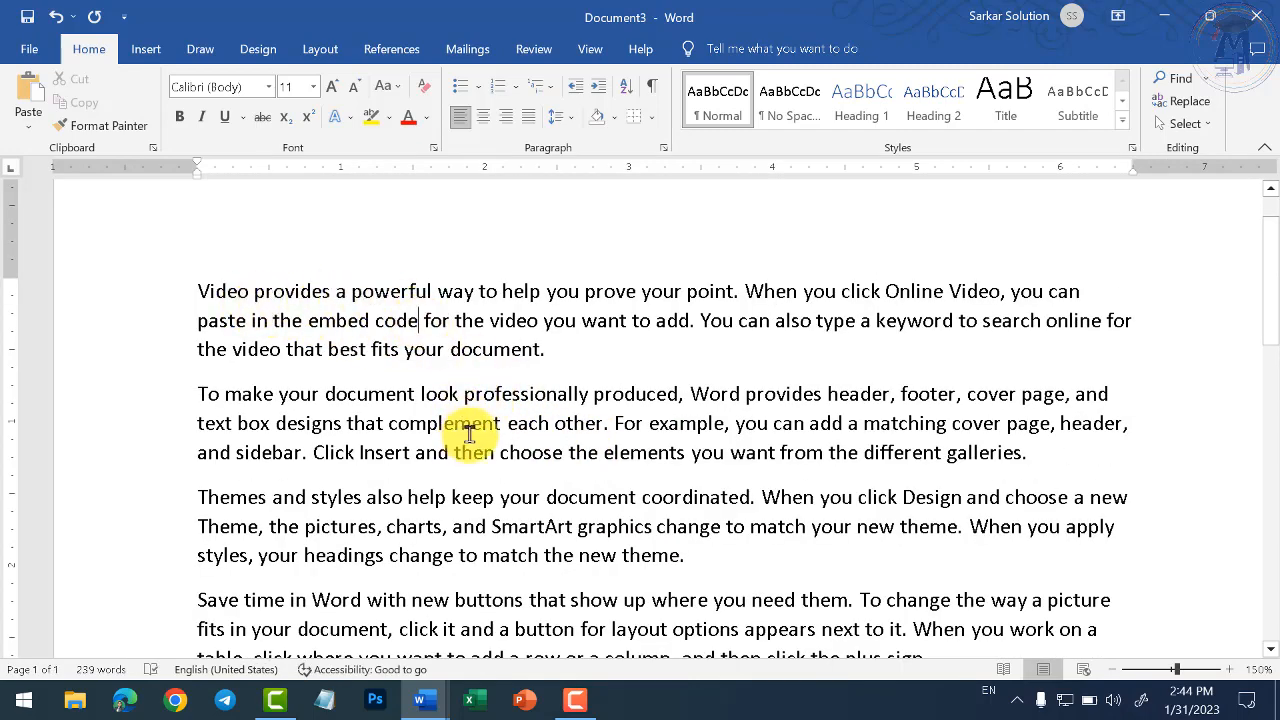
{"action": "scroll", "coordinate": [468, 390], "scroll_direction": "down", "scroll_amount": 8}
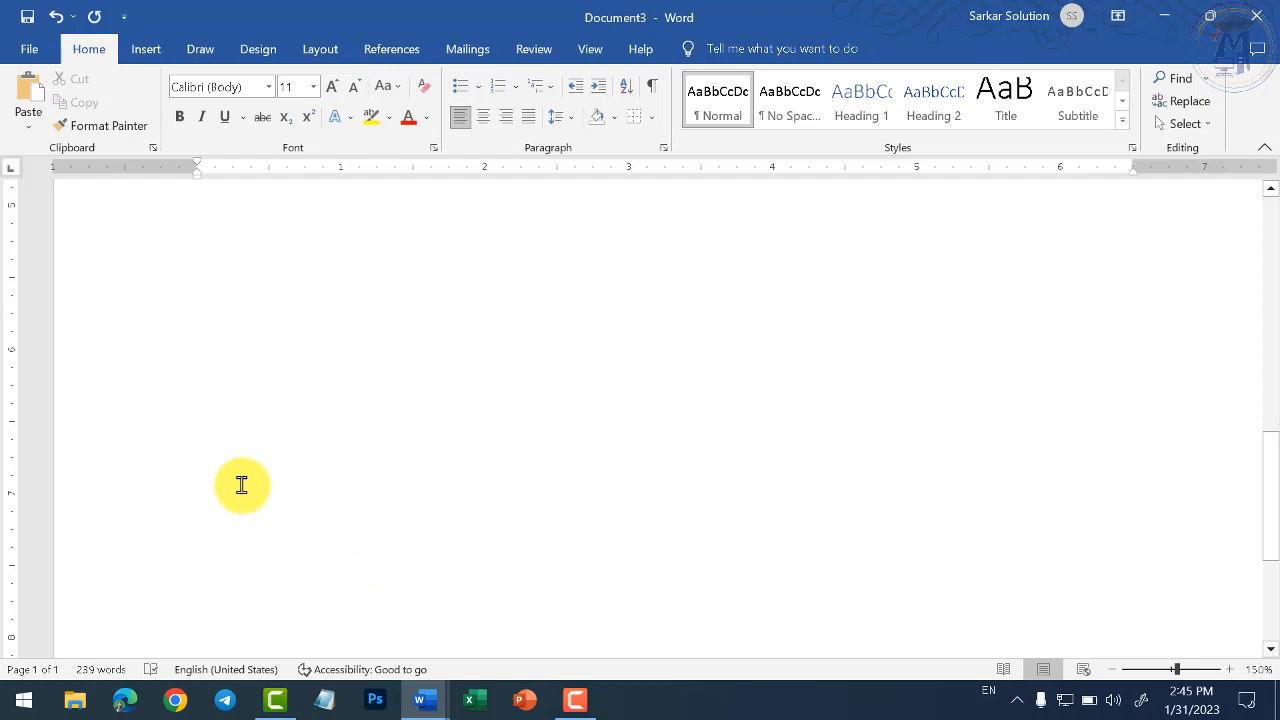
{"action": "scroll", "coordinate": [369, 535], "scroll_direction": "up", "scroll_amount": 1}
{"action": "scroll", "coordinate": [366, 480], "scroll_direction": "up", "scroll_amount": 3}
{"action": "scroll", "coordinate": [360, 460], "scroll_direction": "down", "scroll_amount": 4}
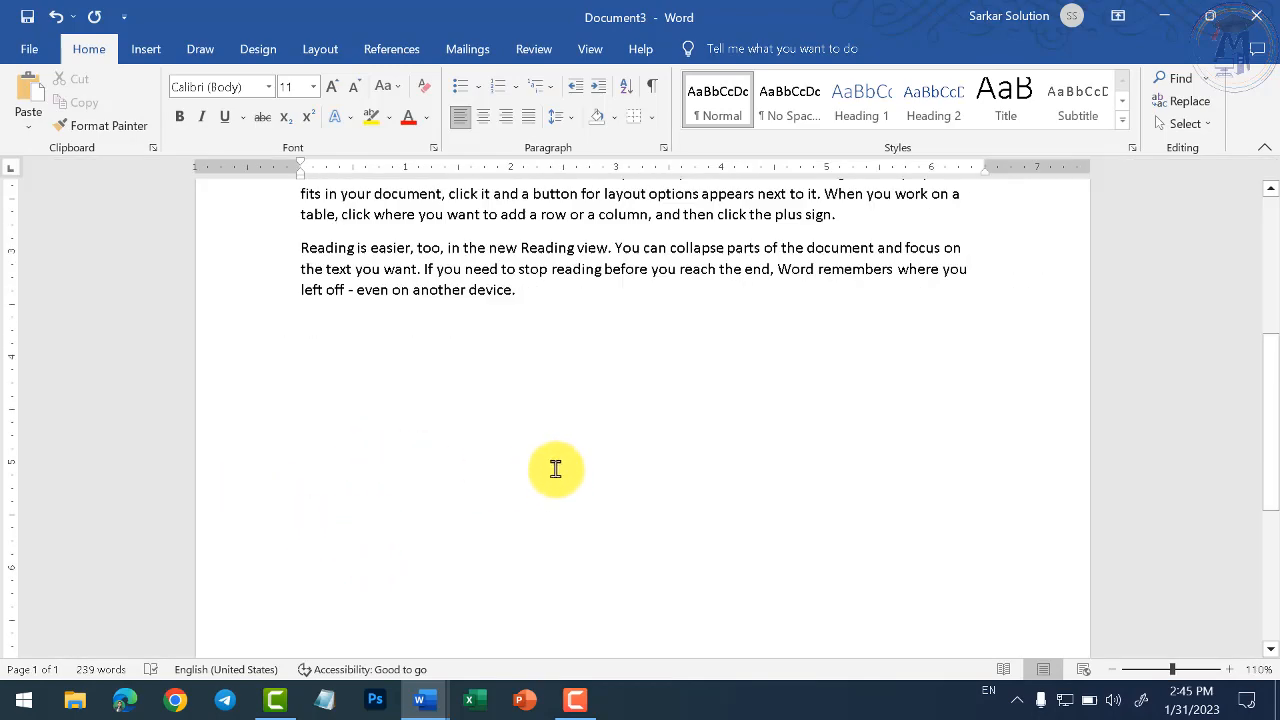
{"action": "scroll", "coordinate": [553, 466], "scroll_direction": "up", "scroll_amount": 2}
{"action": "scroll", "coordinate": [555, 466], "scroll_direction": "down", "scroll_amount": 3}
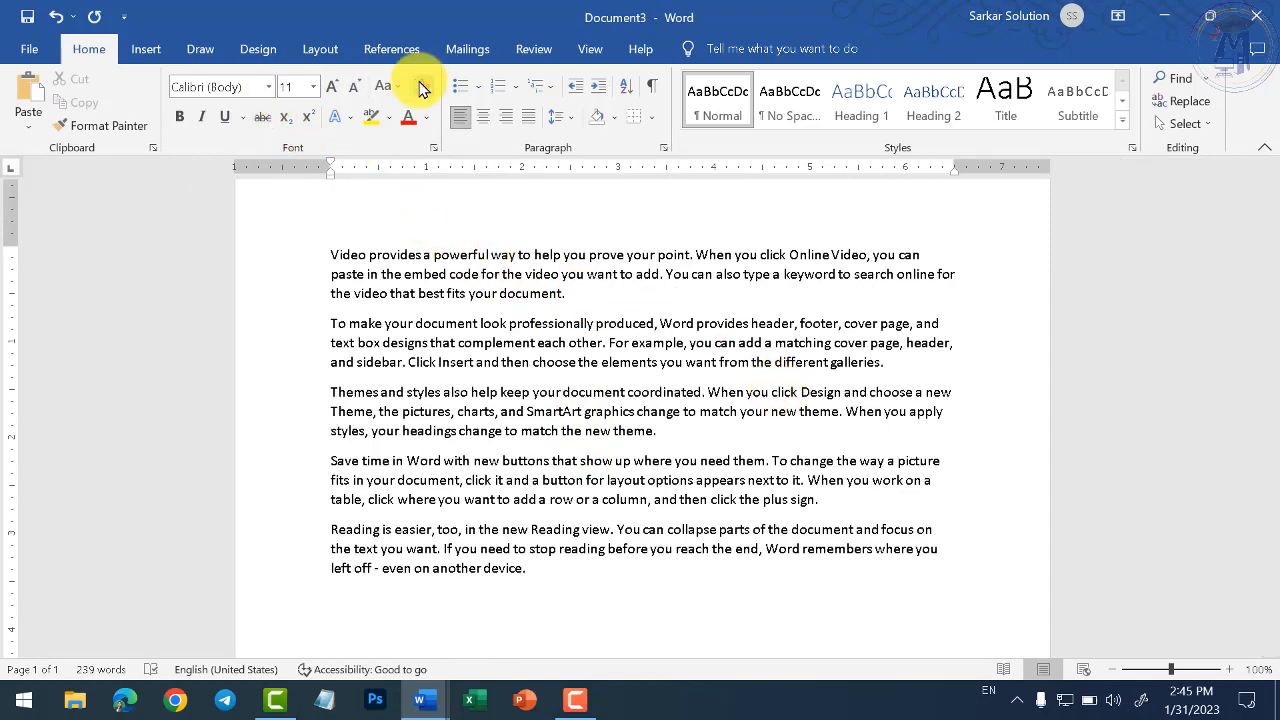
{"action": "left_click", "coordinate": [393, 60]}
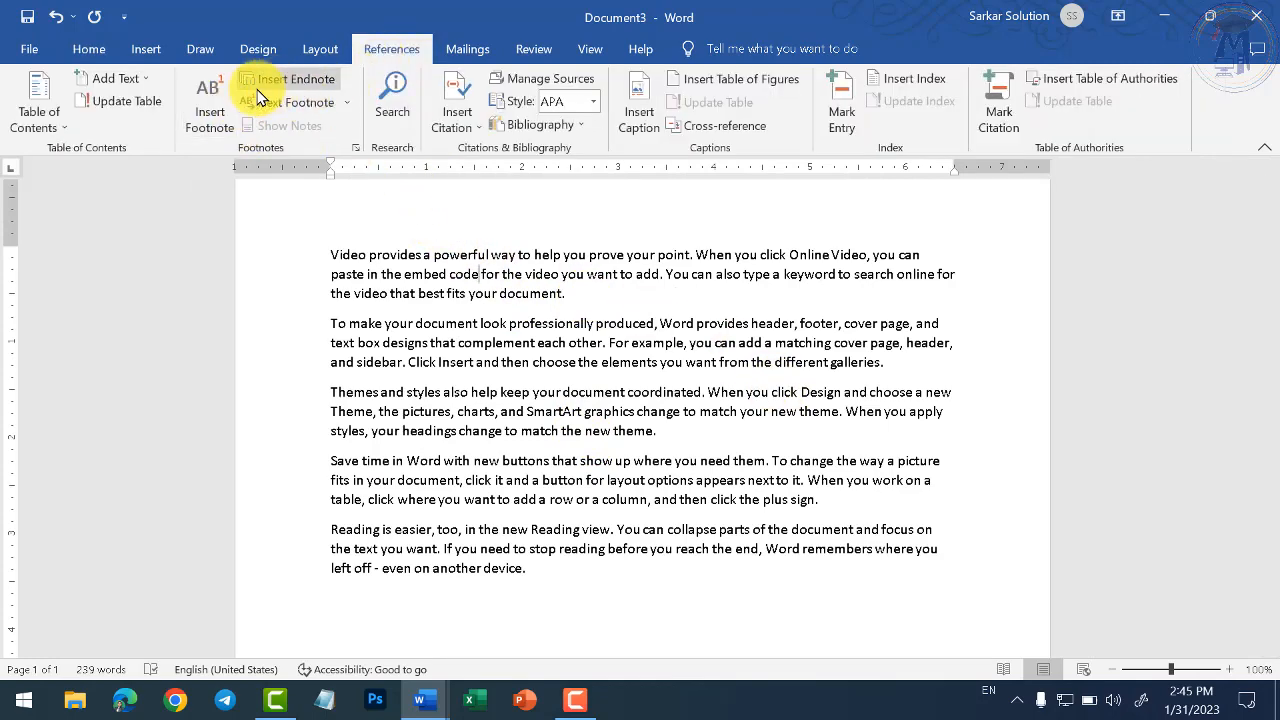
{"action": "left_click", "coordinate": [220, 122]}
{"action": "scroll", "coordinate": [530, 380], "scroll_direction": "up", "scroll_amount": 5}
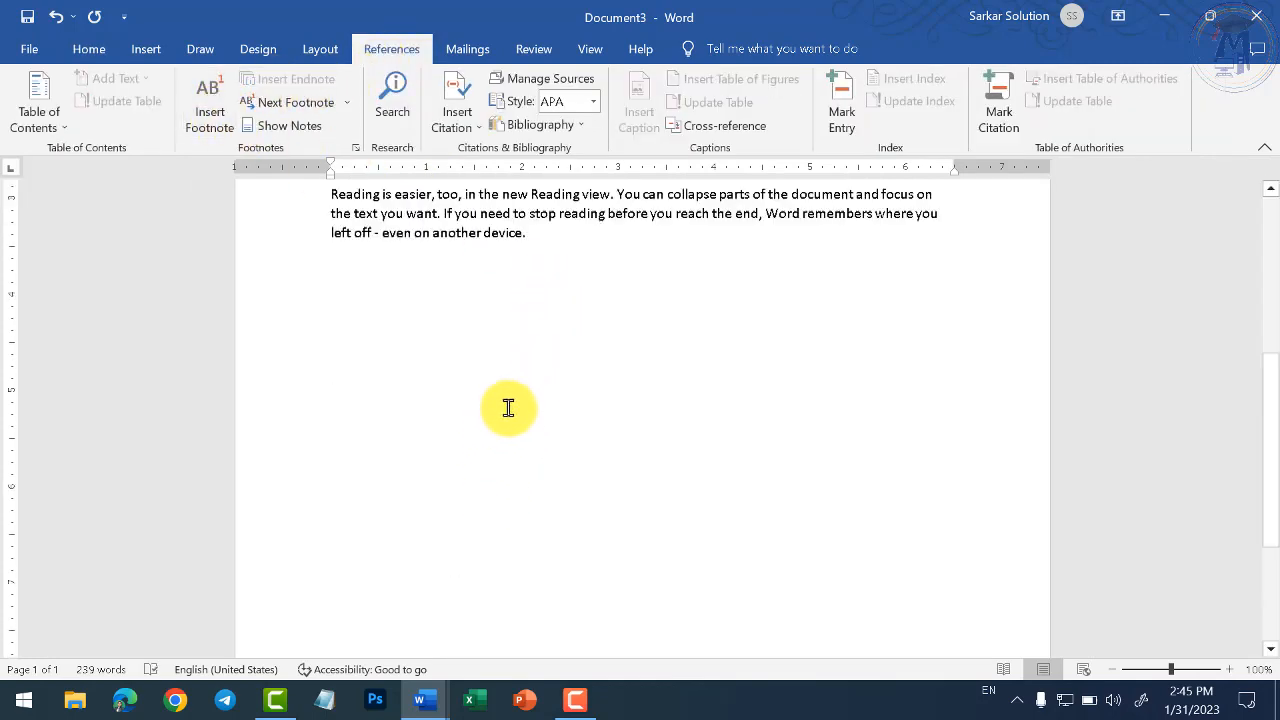
{"action": "scroll", "coordinate": [500, 350], "scroll_direction": "up", "scroll_amount": 8}
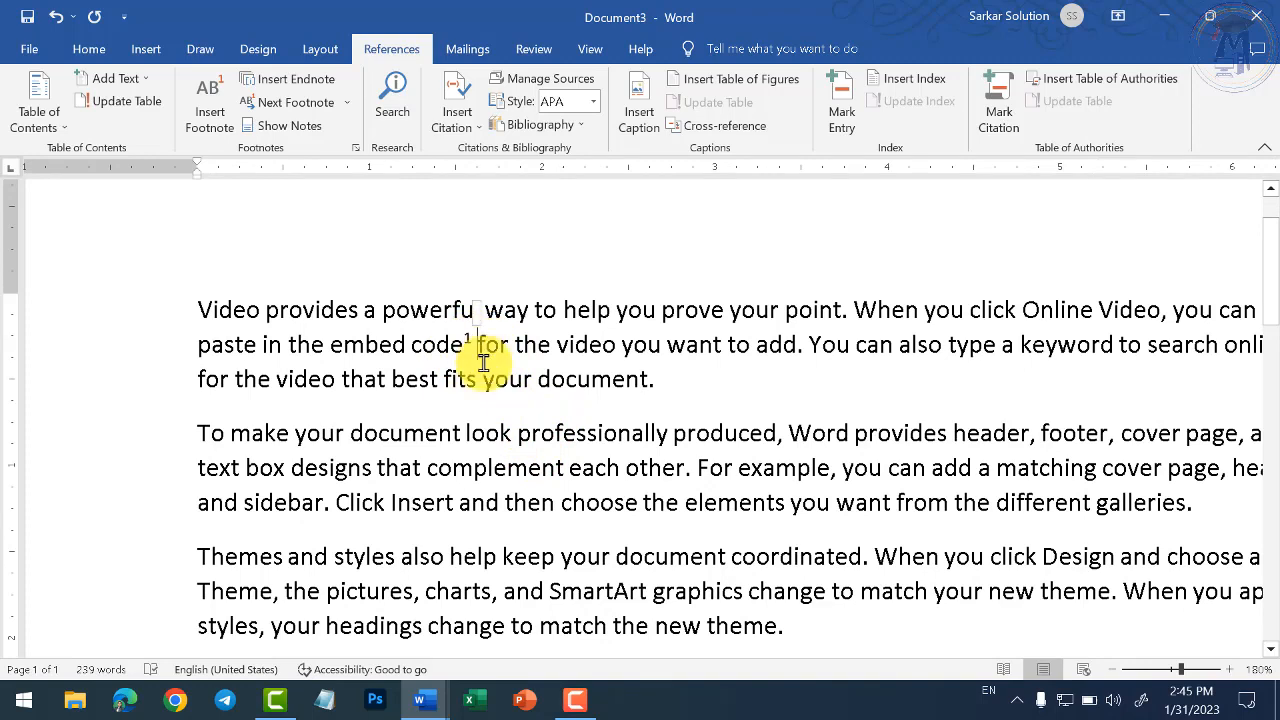
{"action": "scroll", "coordinate": [500, 380], "scroll_direction": "down", "scroll_amount": 10}
{"action": "scroll", "coordinate": [467, 397], "scroll_direction": "up", "scroll_amount": 10}
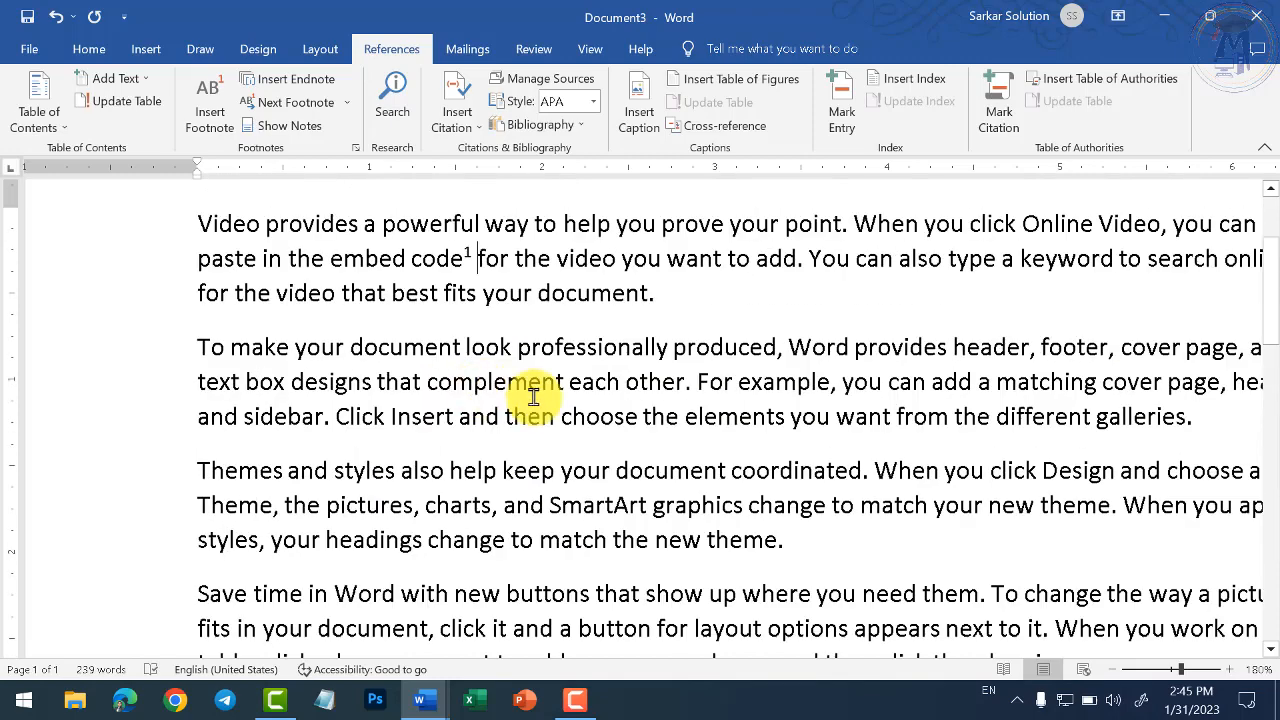
{"action": "scroll", "coordinate": [551, 294], "scroll_direction": "up", "scroll_amount": 2}
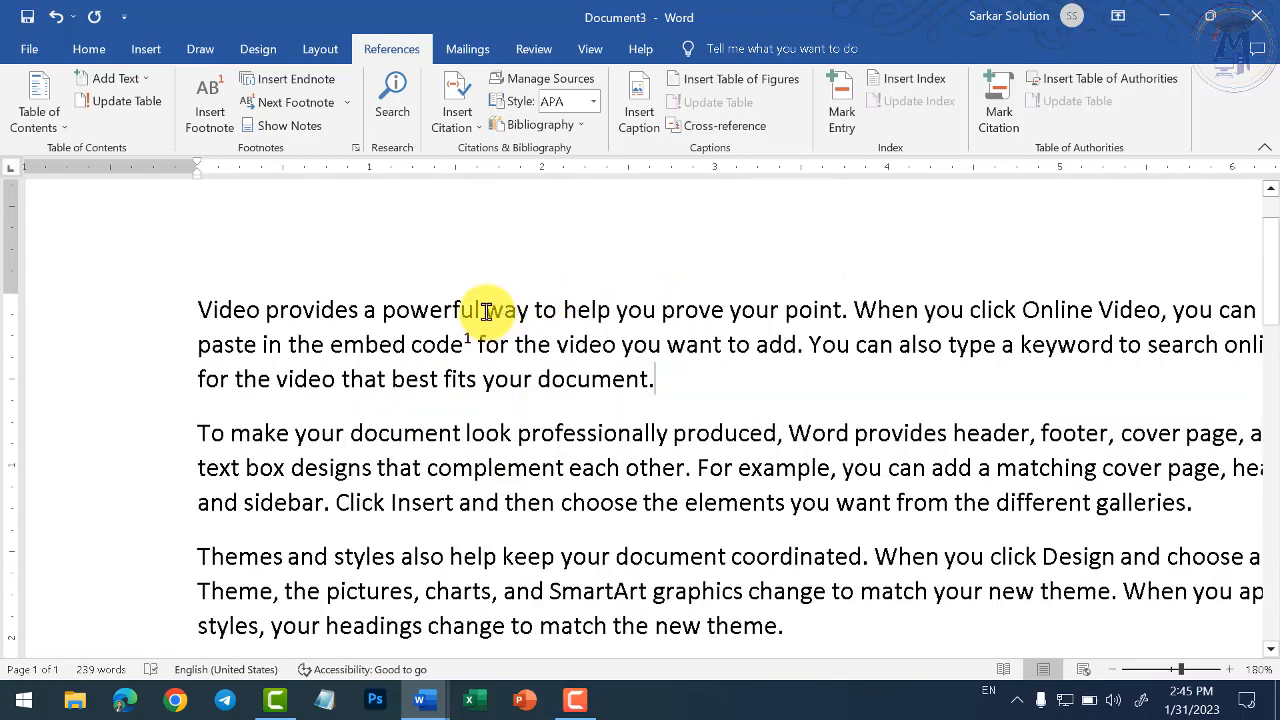
Add the word PGDCA between "powerful" and "way" in the first sentence
{"action": "left_click", "coordinate": [487, 312]}
{"action": "type", "text": "PGDCA"}
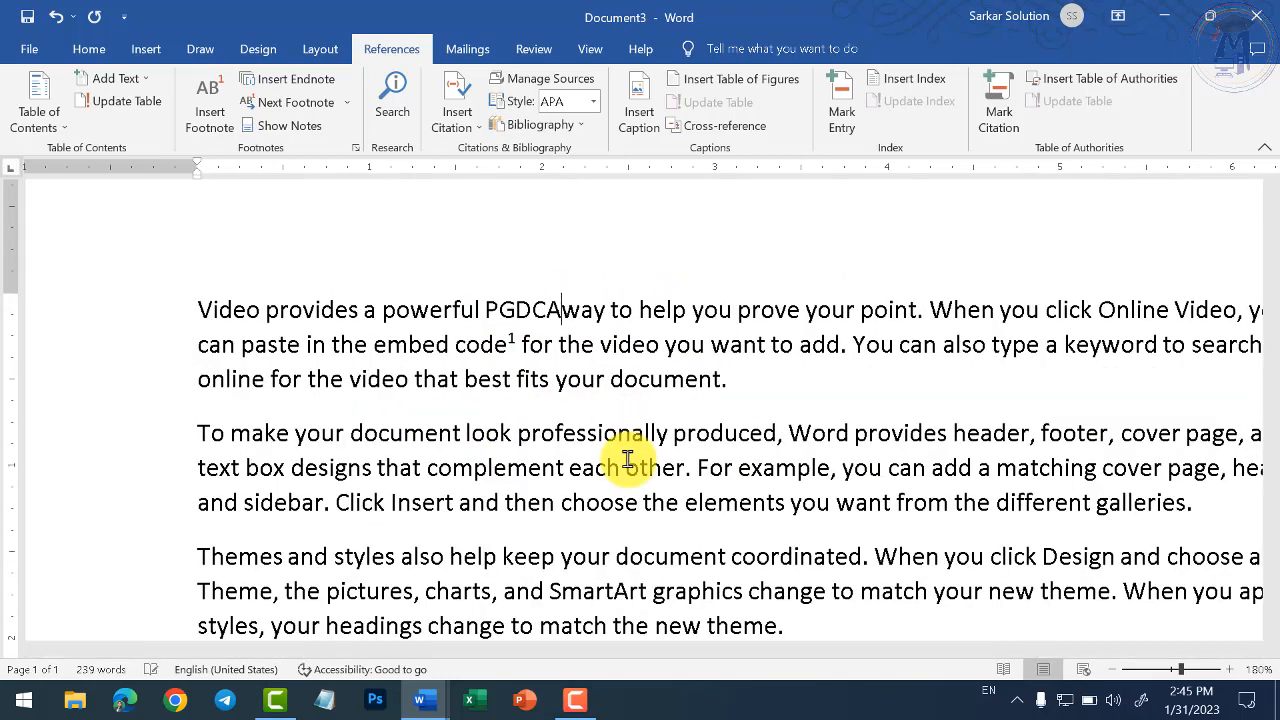
{"action": "key", "text": "Left"}
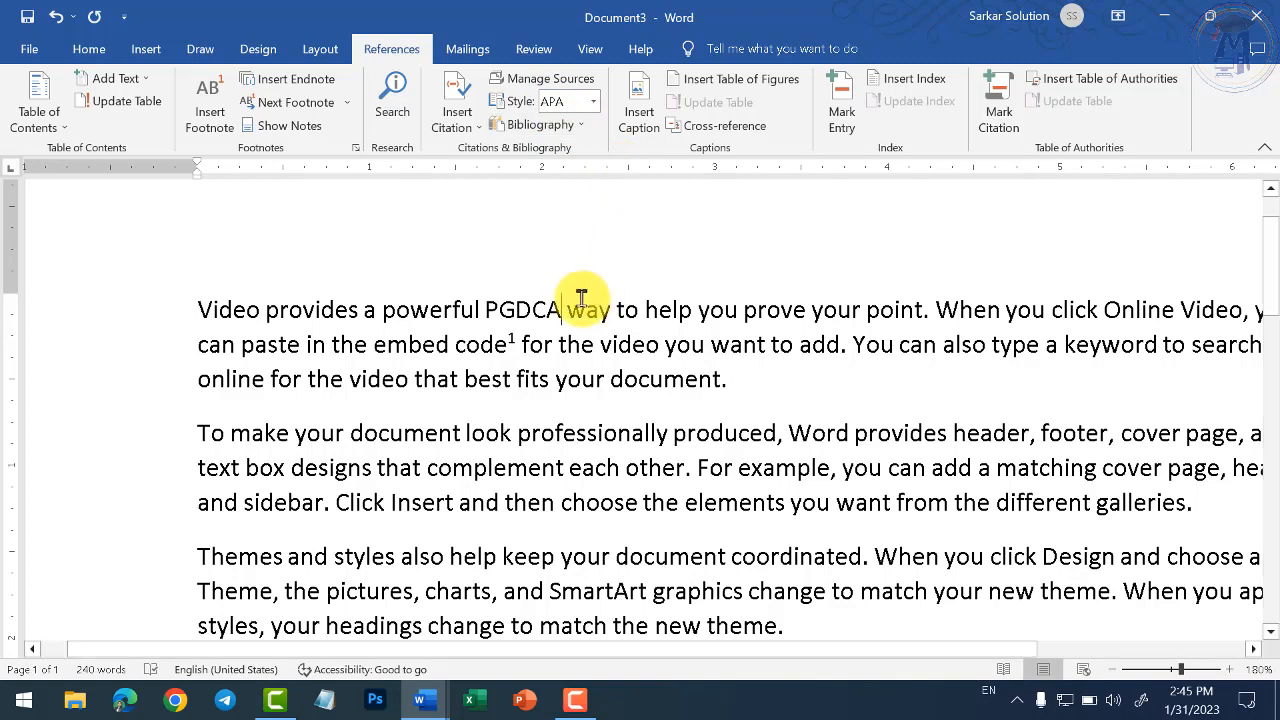
Try adding a bracketed explanation starting with "Post" after PGDCA, and delete it again
{"action": "type", "text": "()"}
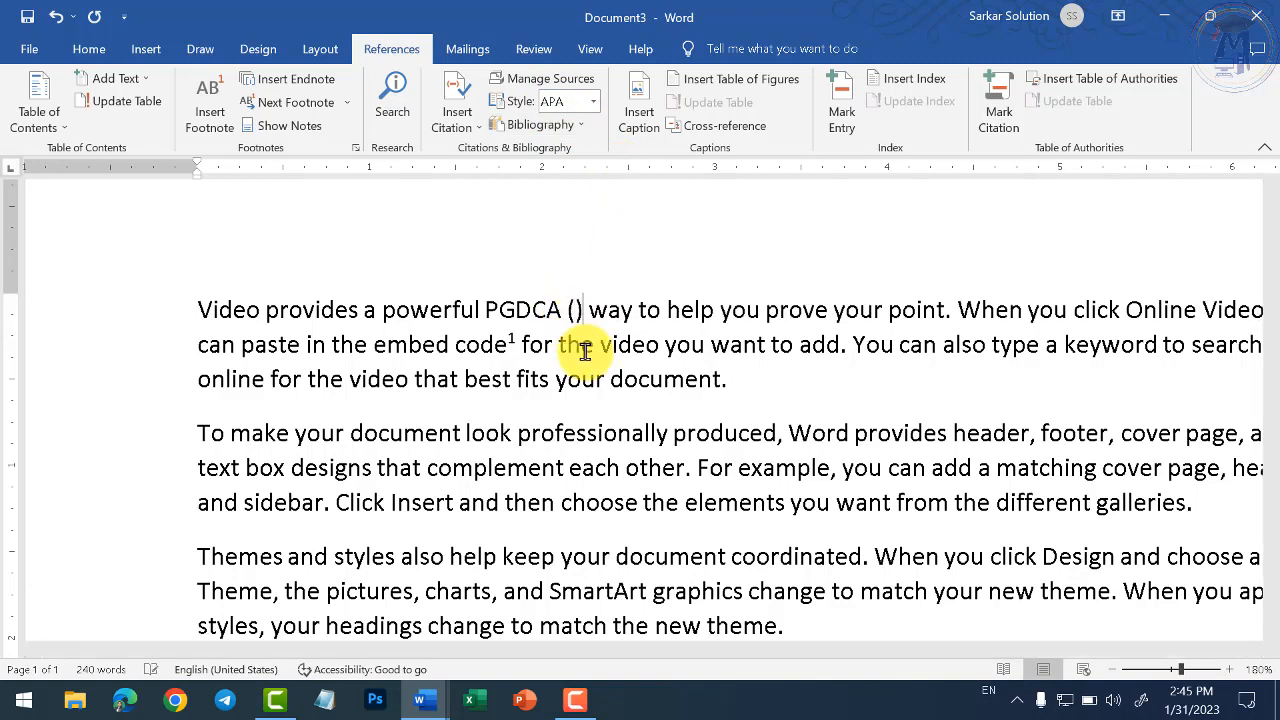
{"action": "key", "text": "Left"}
{"action": "type", "text": "Post"}
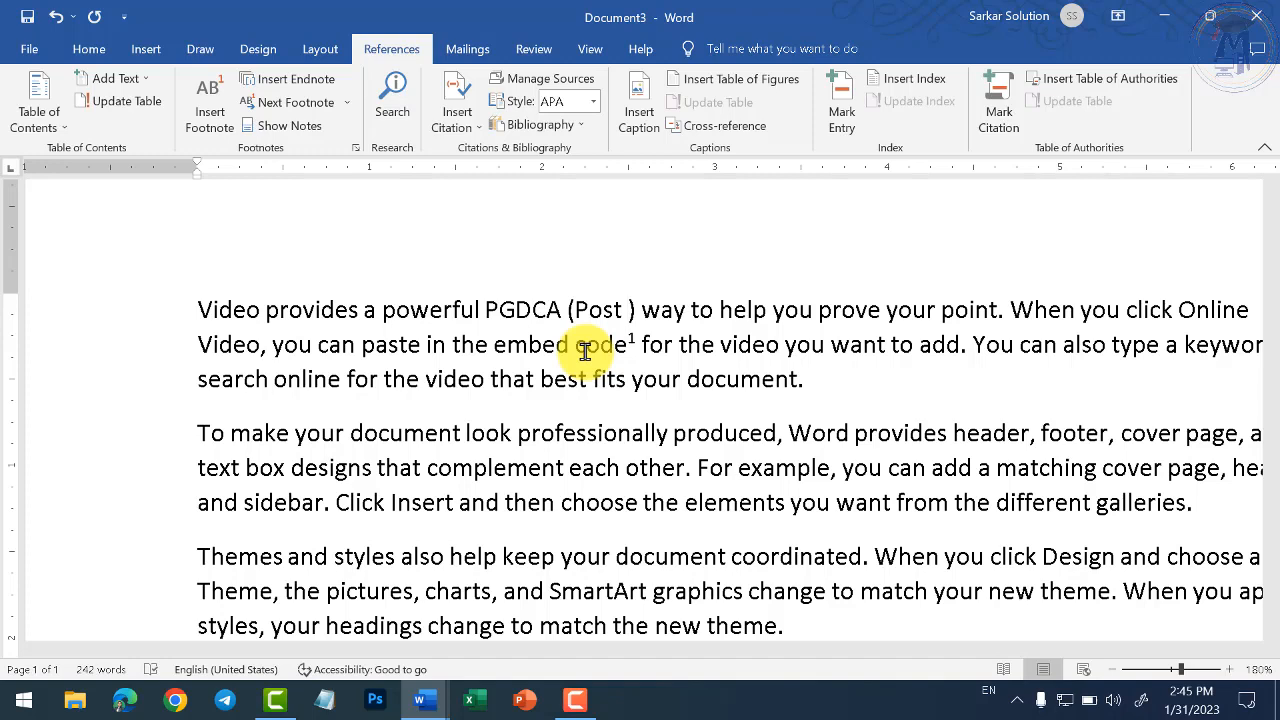
{"action": "key", "text": "BackSpace"}
{"action": "key", "text": "BackSpace"}
{"action": "key", "text": "BackSpace"}
{"action": "key", "text": "BackSpace"}
{"action": "key", "text": "BackSpace"}
{"action": "key", "text": "BackSpace"}
{"action": "key", "text": "BackSpace"}
{"action": "key", "text": "BackSpace"}
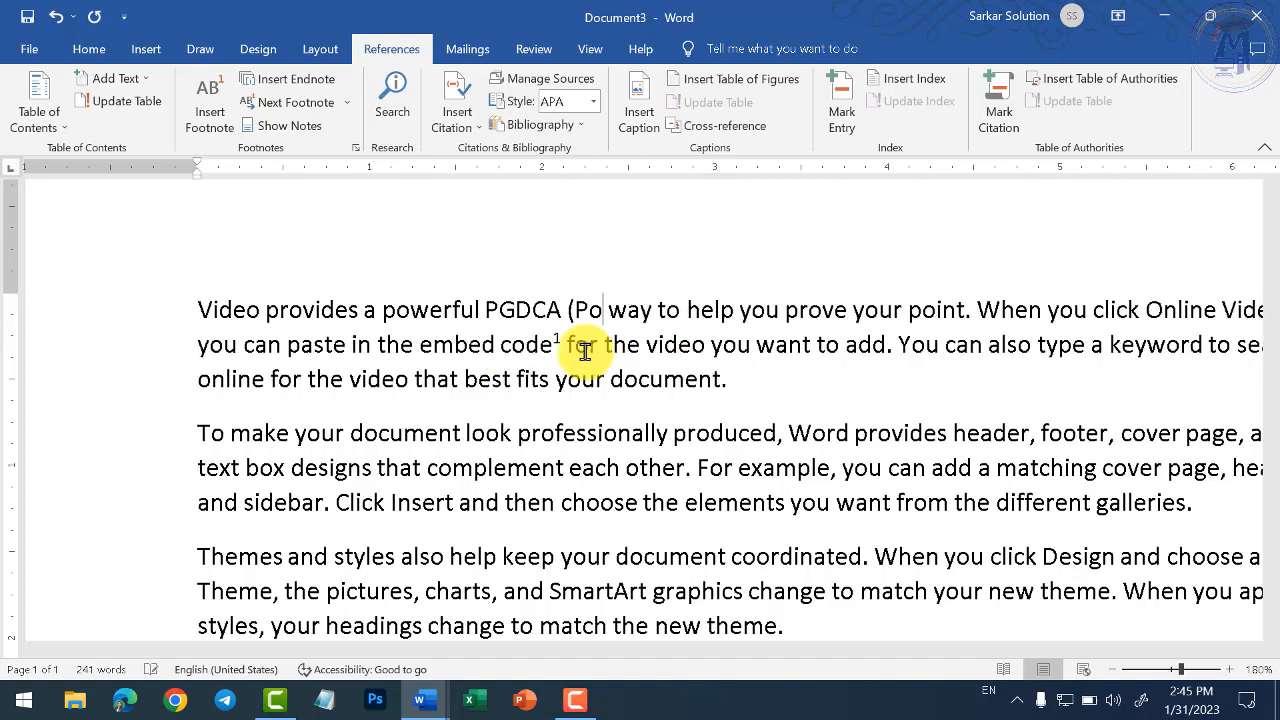
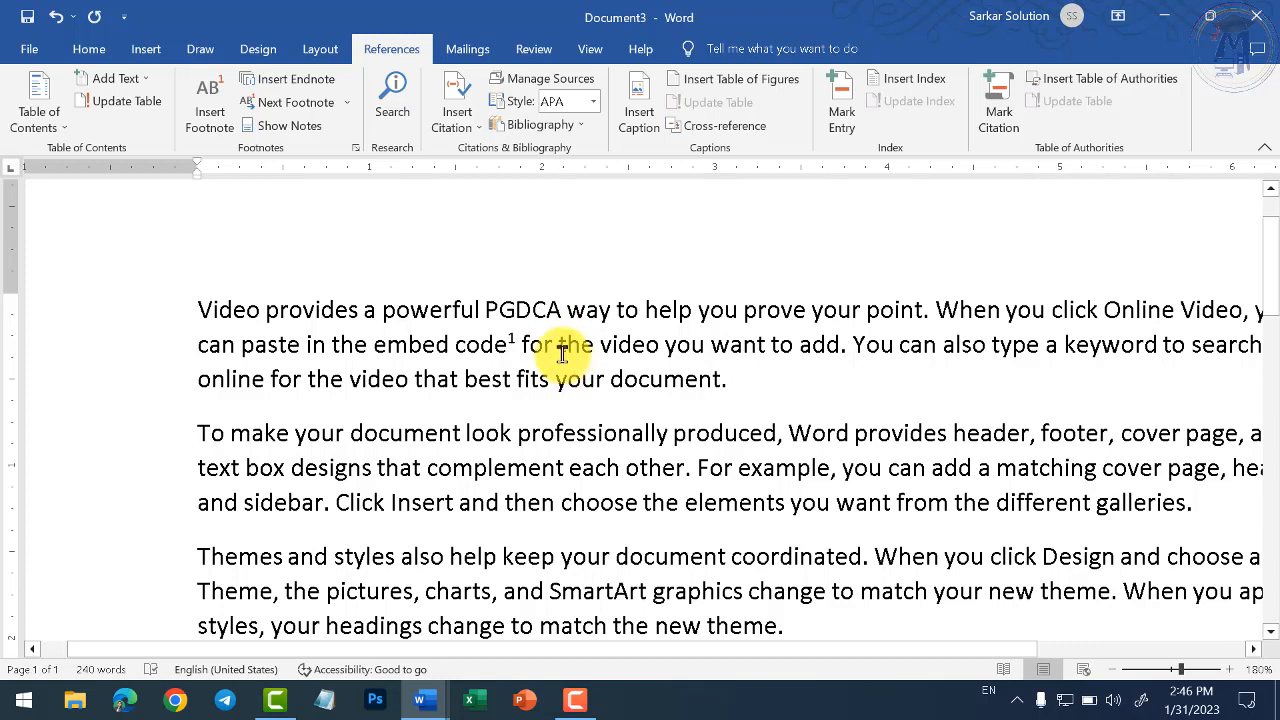
Insert footnotes after PGDCA and after the opening word Video in the first paragraph
{"action": "left_click", "coordinate": [193, 135]}
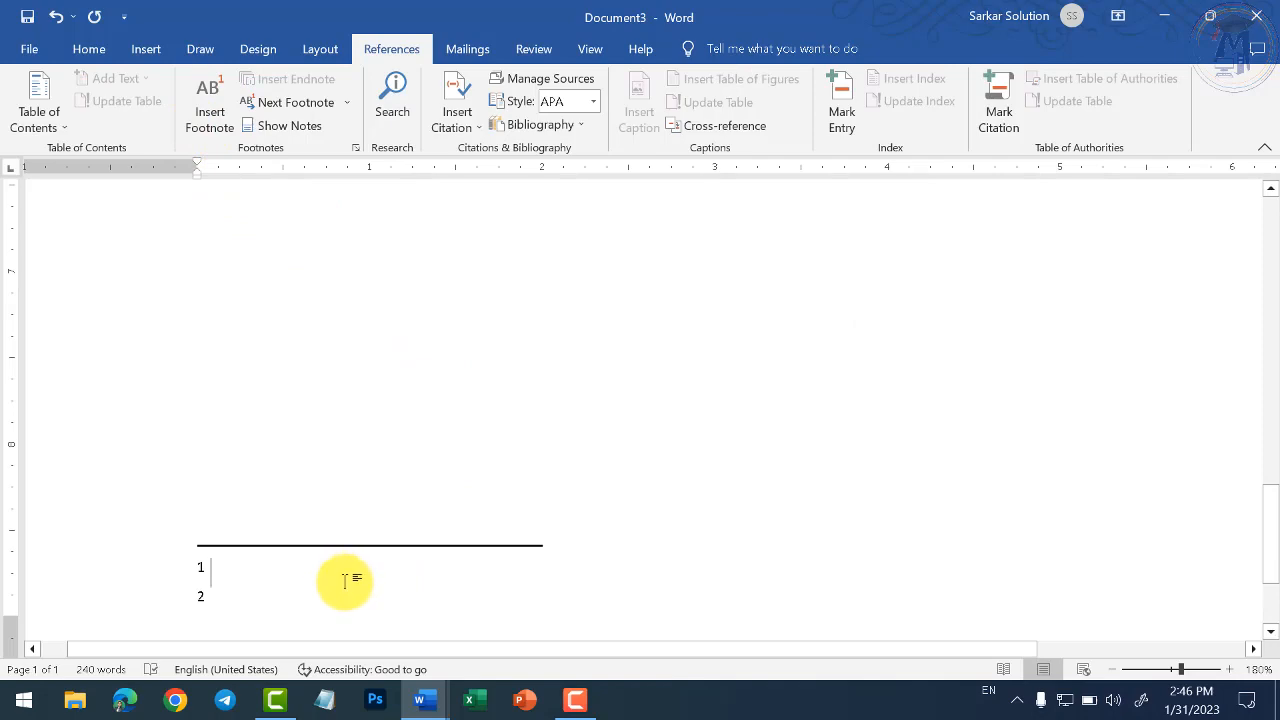
{"action": "scroll", "coordinate": [363, 543], "scroll_direction": "up", "scroll_amount": 15}
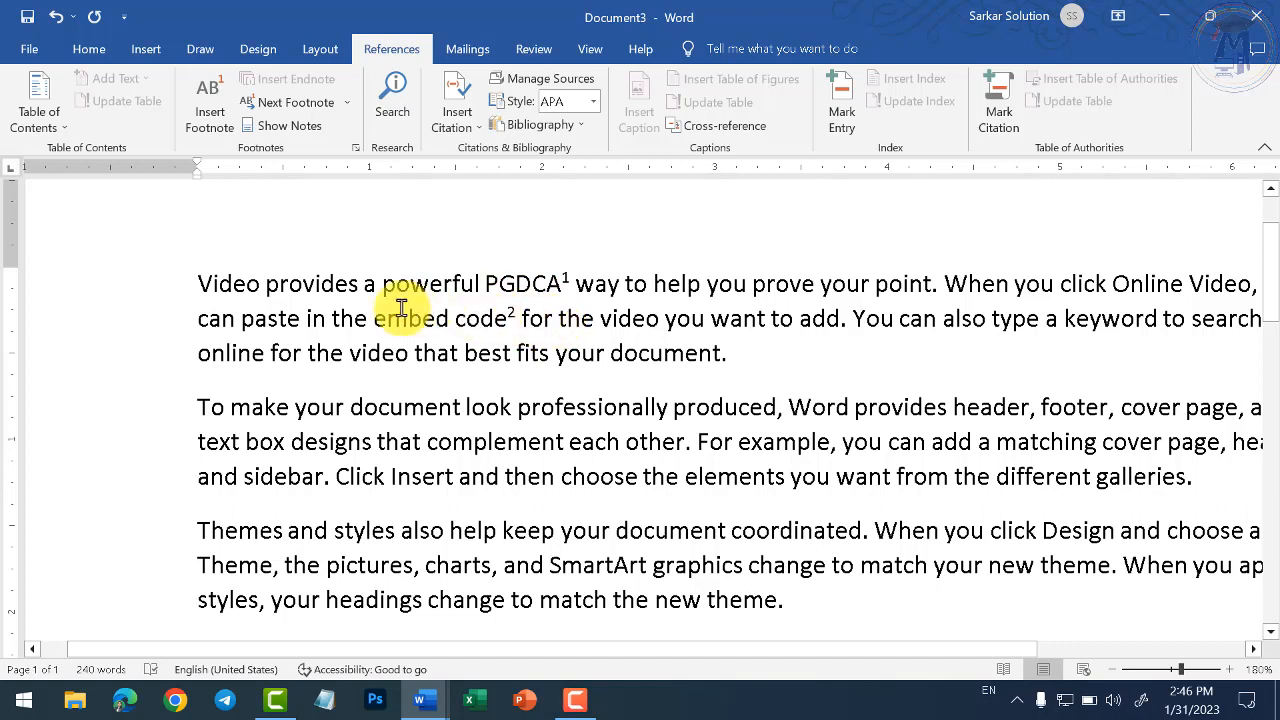
{"action": "left_click", "coordinate": [256, 282]}
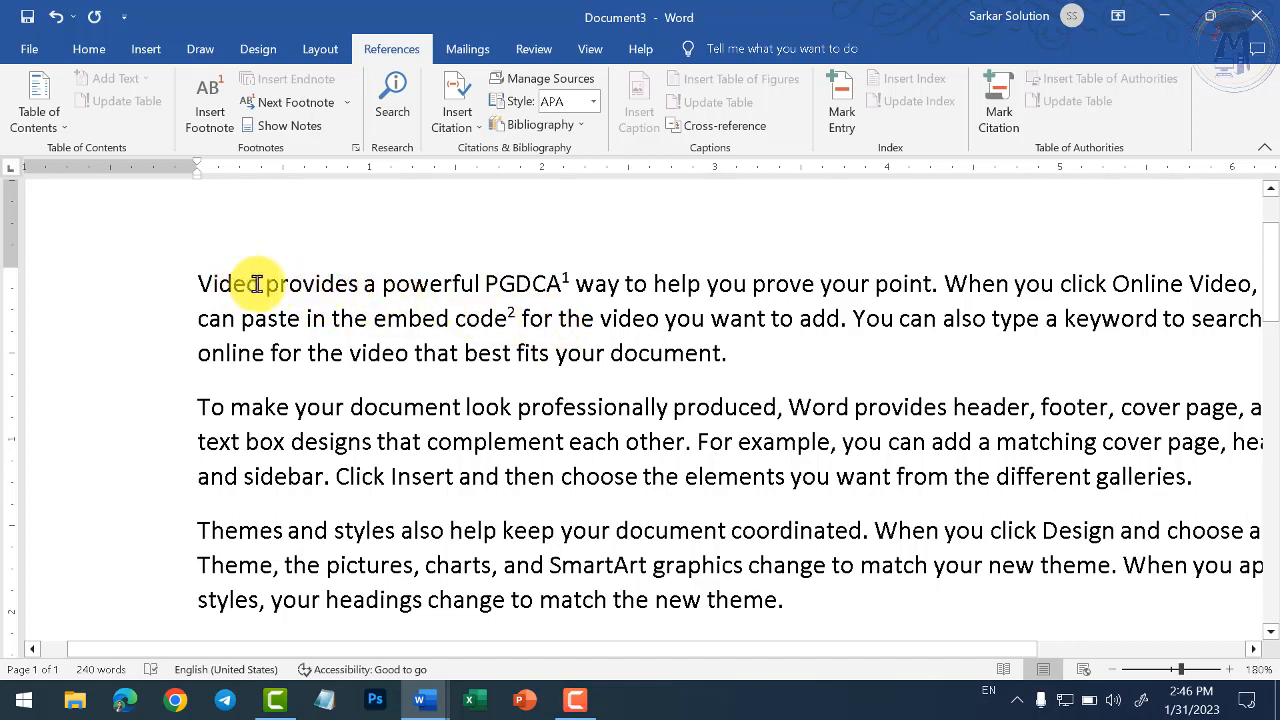
{"action": "left_click", "coordinate": [198, 120]}
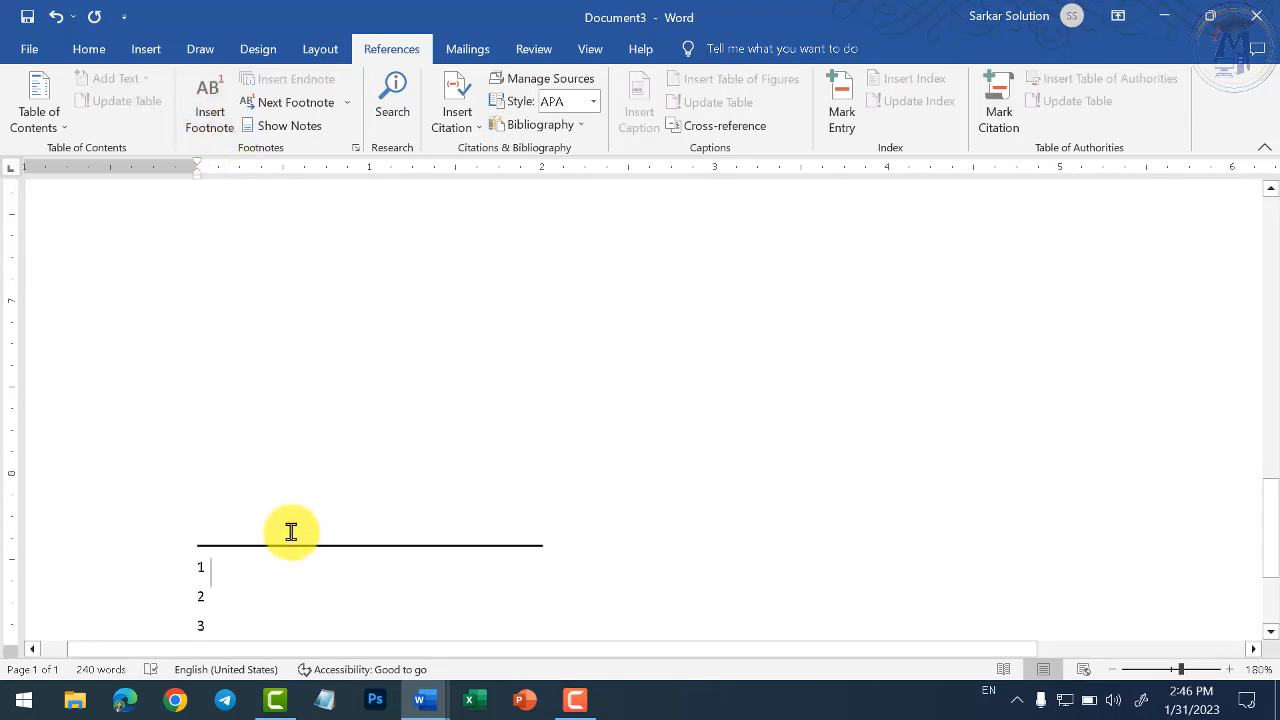
{"action": "scroll", "coordinate": [289, 531], "scroll_direction": "up", "scroll_amount": 3}
{"action": "scroll", "coordinate": [293, 520], "scroll_direction": "up", "scroll_amount": 4}
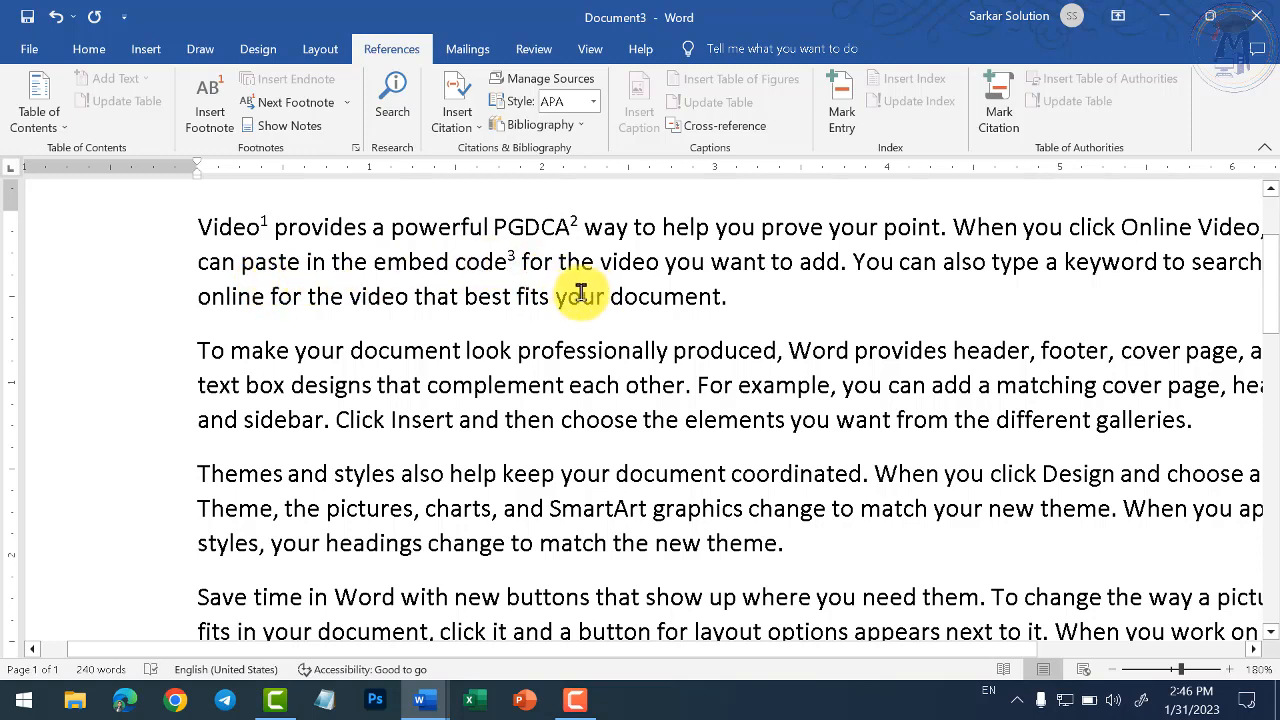
Enter "Collection of Pictures" as the text of footnote 1 at the end of the page
{"action": "scroll", "coordinate": [563, 506], "scroll_direction": "down", "scroll_amount": 8}
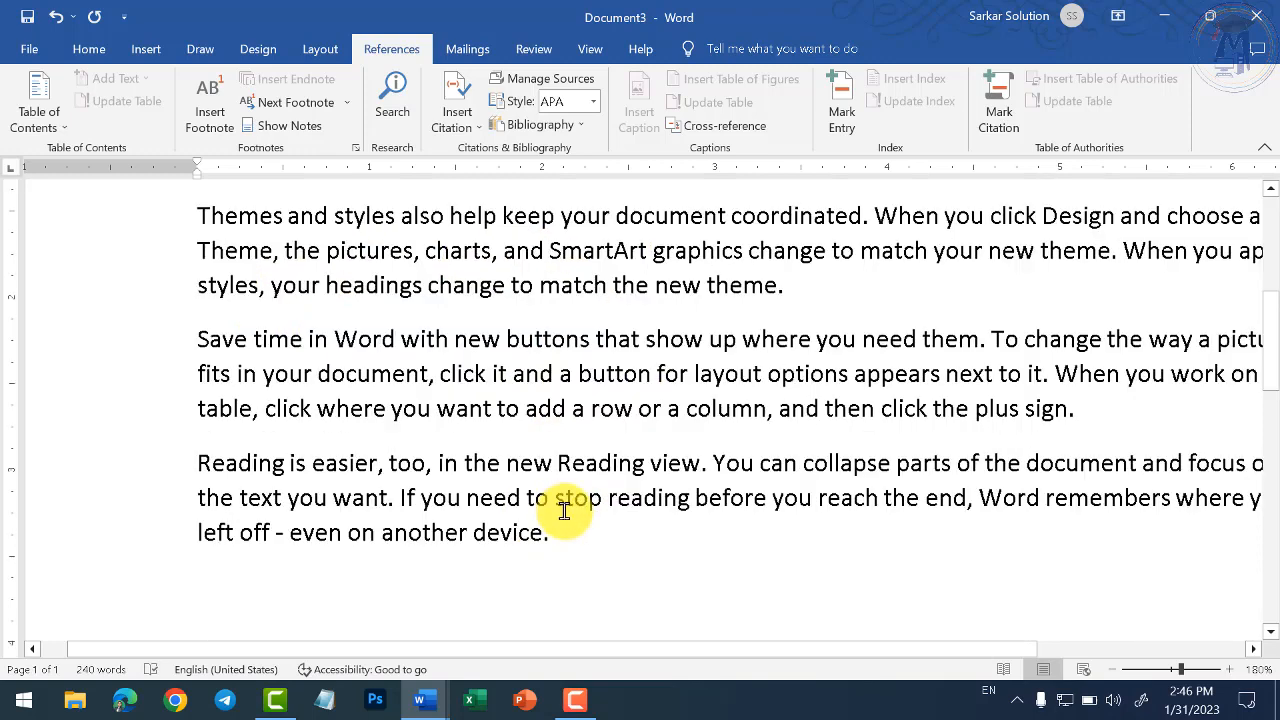
{"action": "scroll", "coordinate": [545, 553], "scroll_direction": "down", "scroll_amount": 3}
{"action": "left_click", "coordinate": [263, 491]}
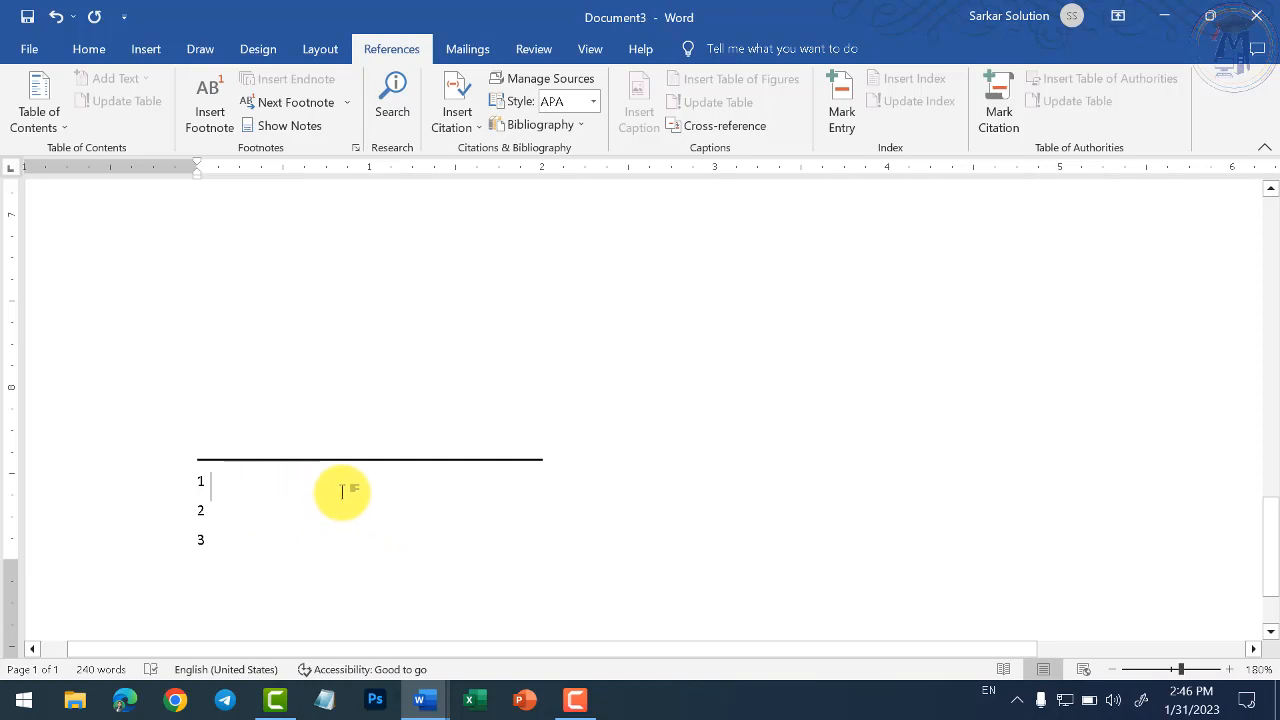
{"action": "type", "text": "Pic"}
{"action": "key", "text": "BackSpace"}
{"action": "key", "text": "BackSpace"}
{"action": "key", "text": "BackSpace"}
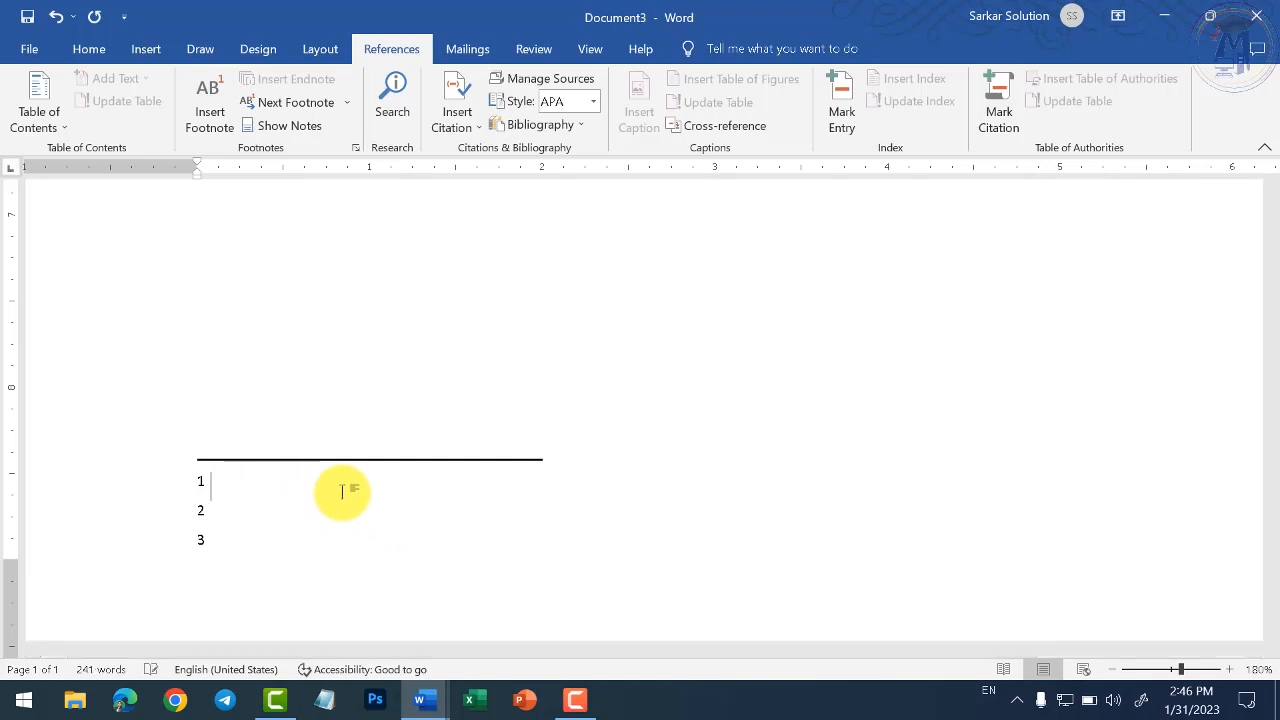
{"action": "type", "text": "Collectio"}
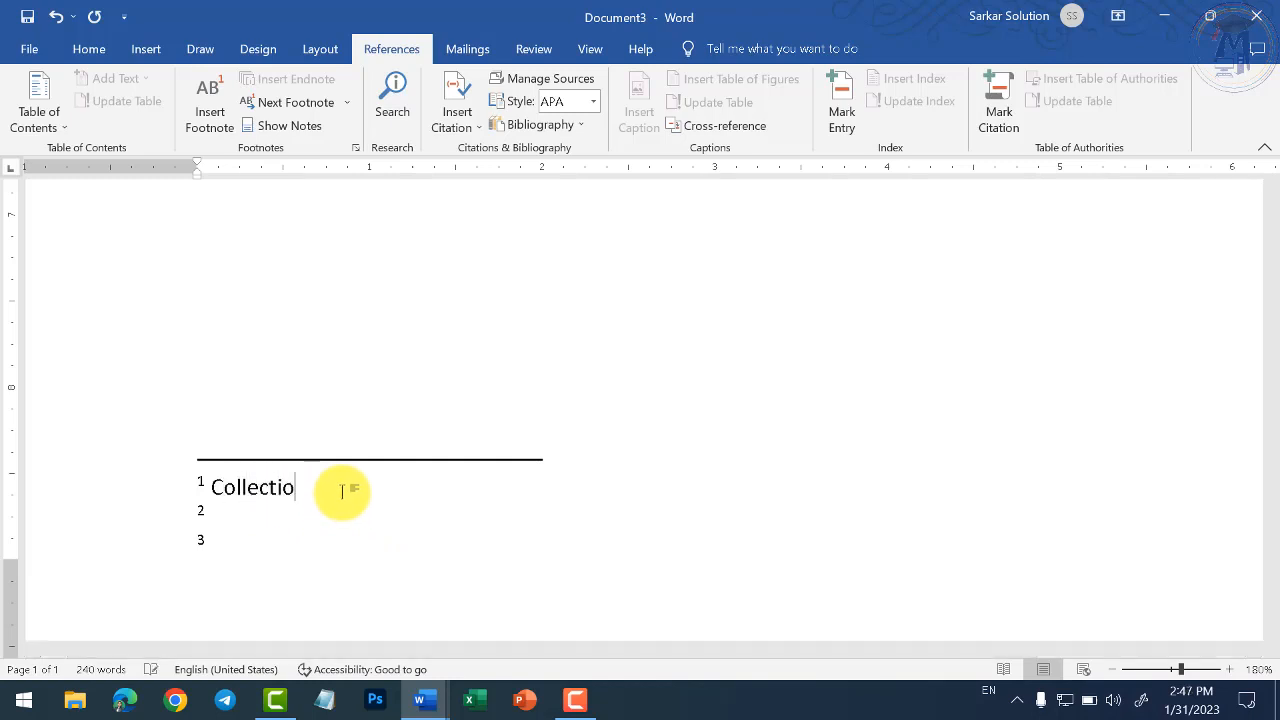
{"action": "type", "text": "n of Picture"}
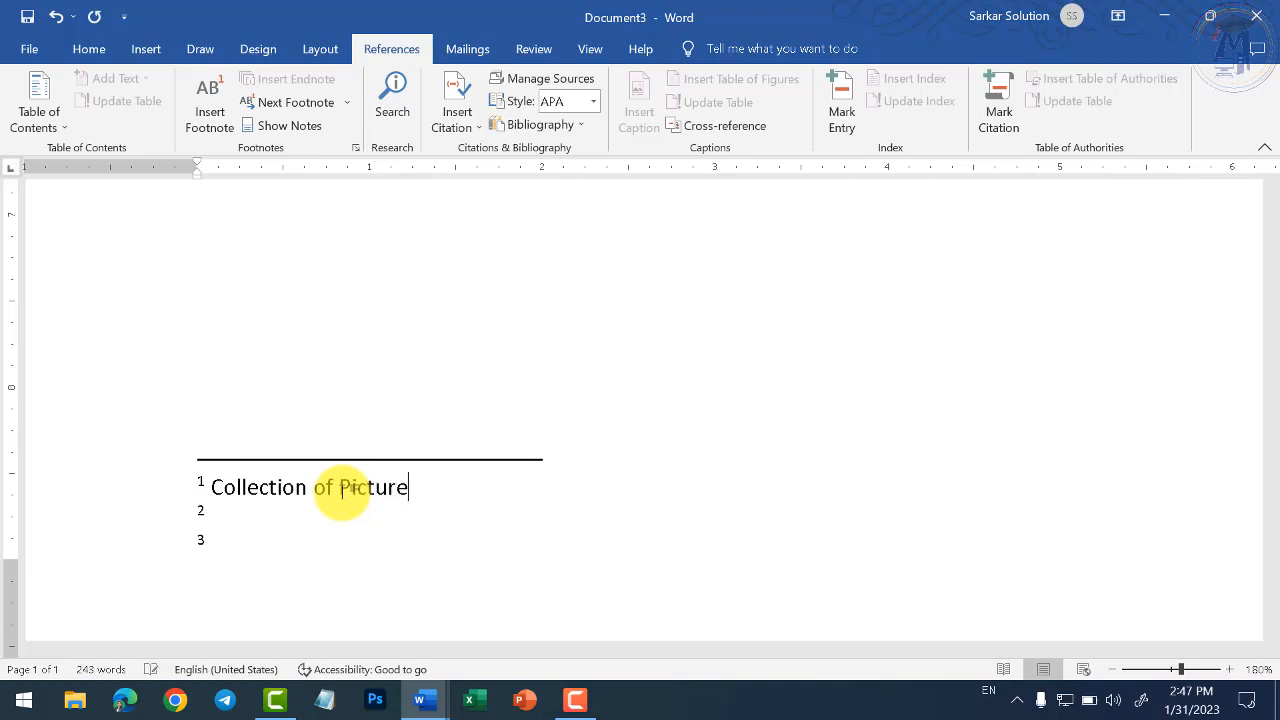
{"action": "key", "text": "BackSpace"}
{"action": "type", "text": "s"}
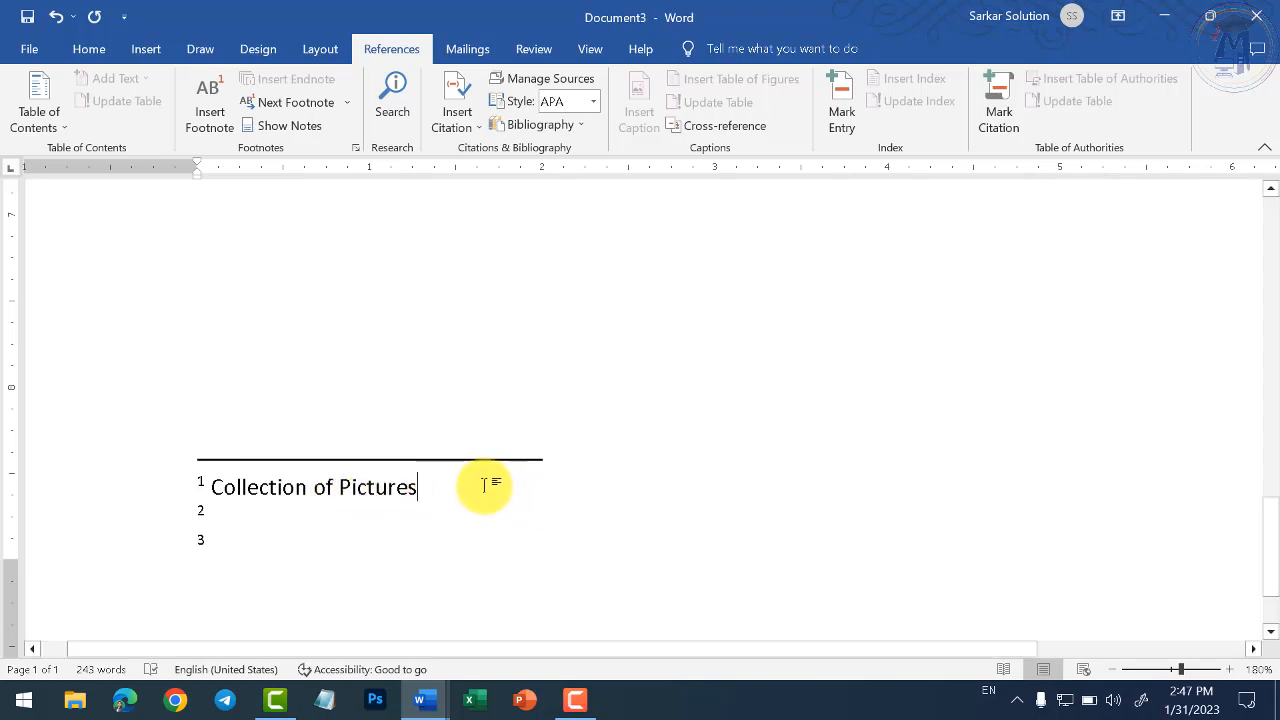
Enter "Post Graduate Diploma in Computer Application" as the text of footnote 2 and "Source Code" as footnote 3
{"action": "left_click", "coordinate": [242, 510]}
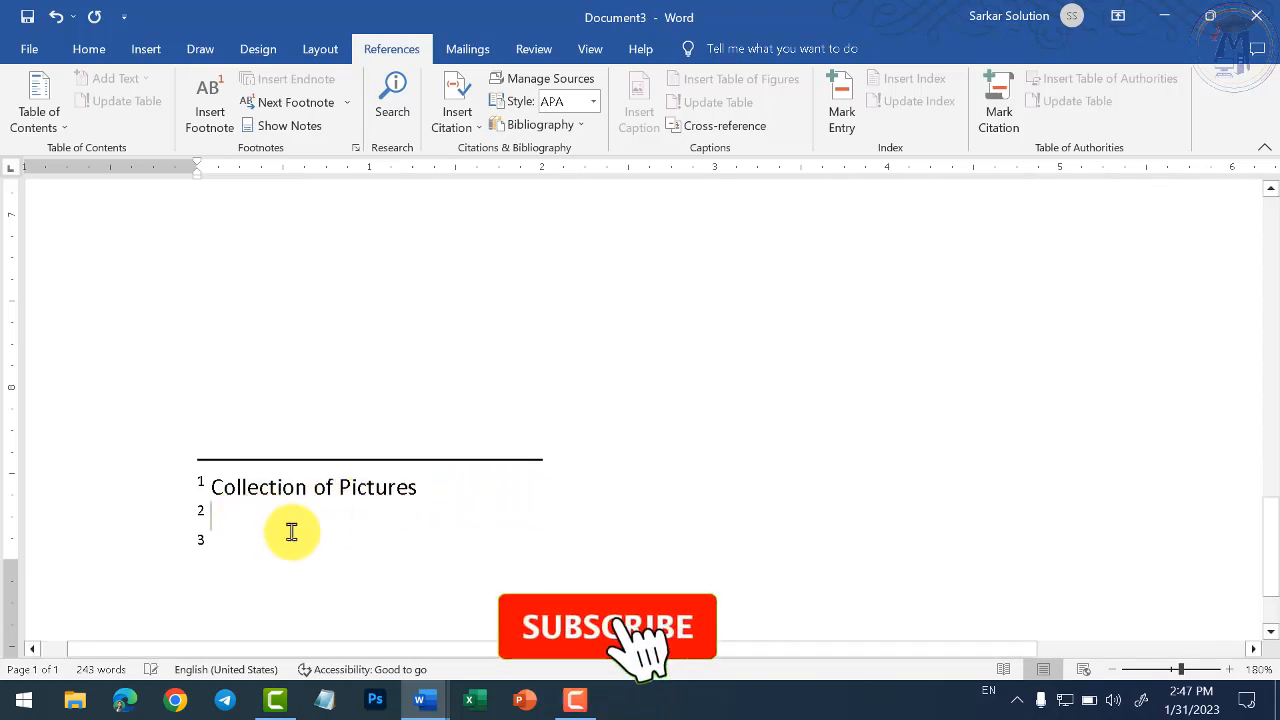
{"action": "type", "text": "Post G"}
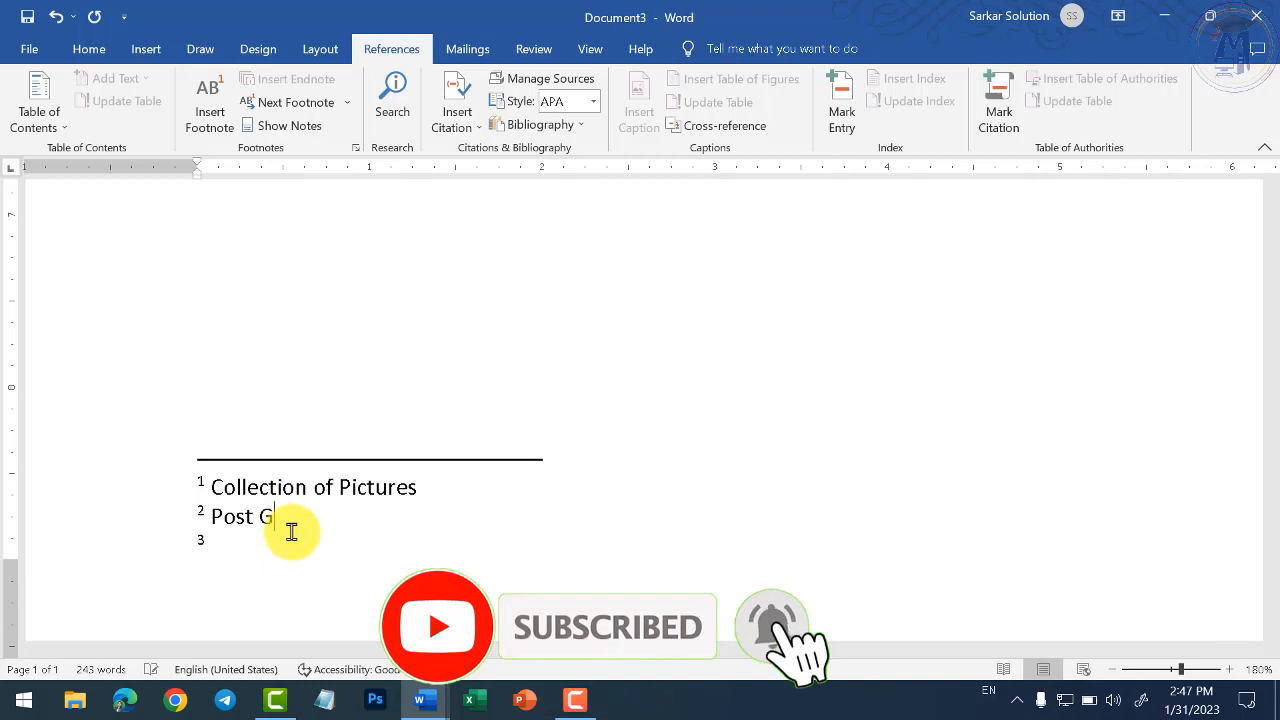
{"action": "type", "text": "ra"}
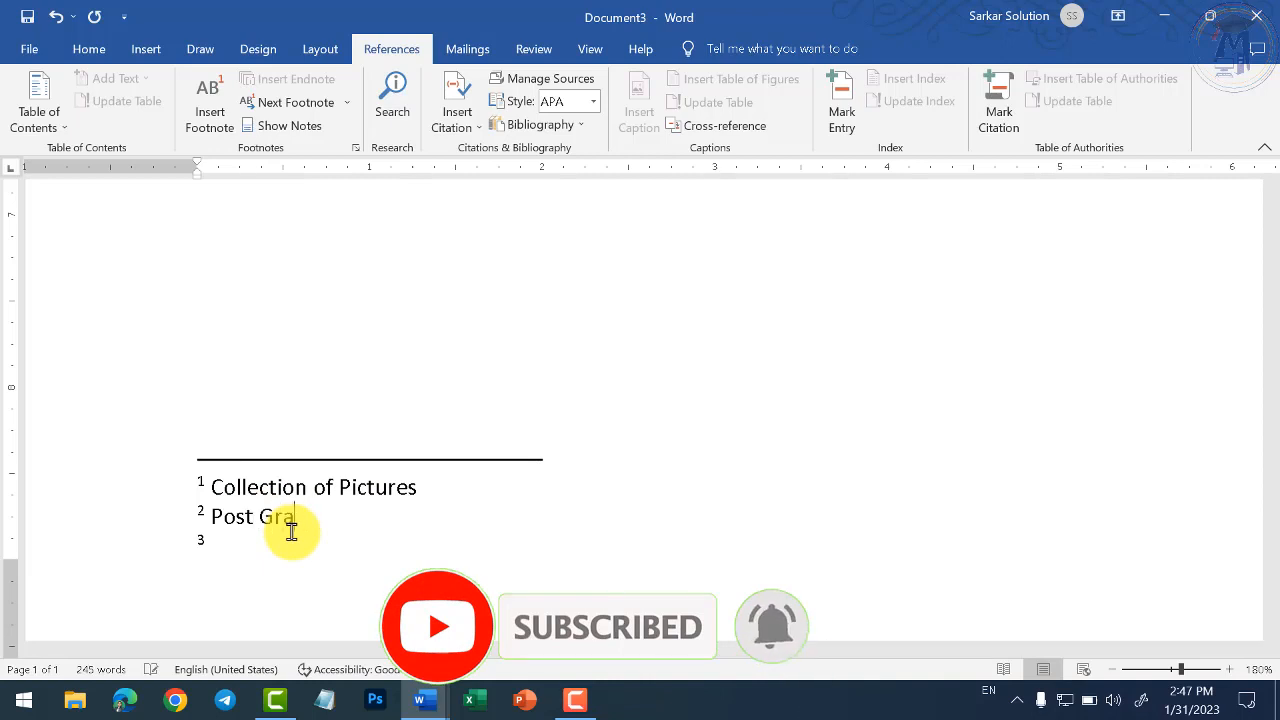
{"action": "type", "text": "duate "}
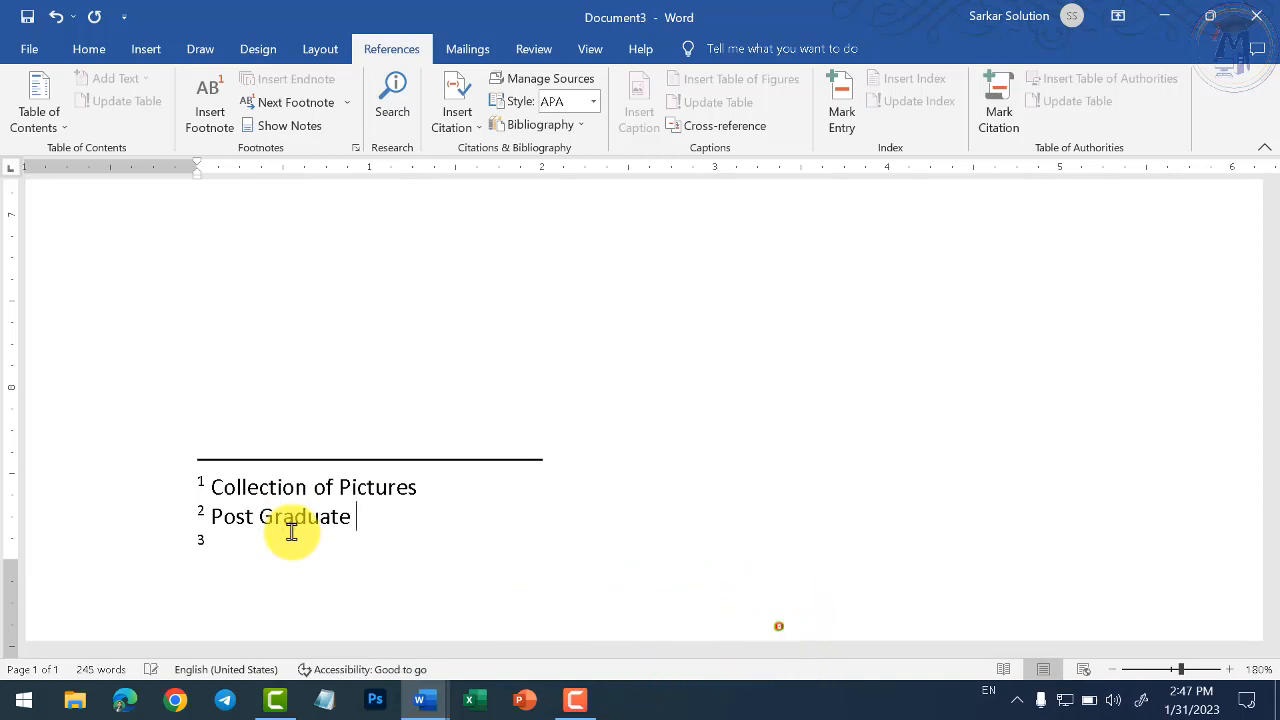
{"action": "type", "text": "Diploma in C"}
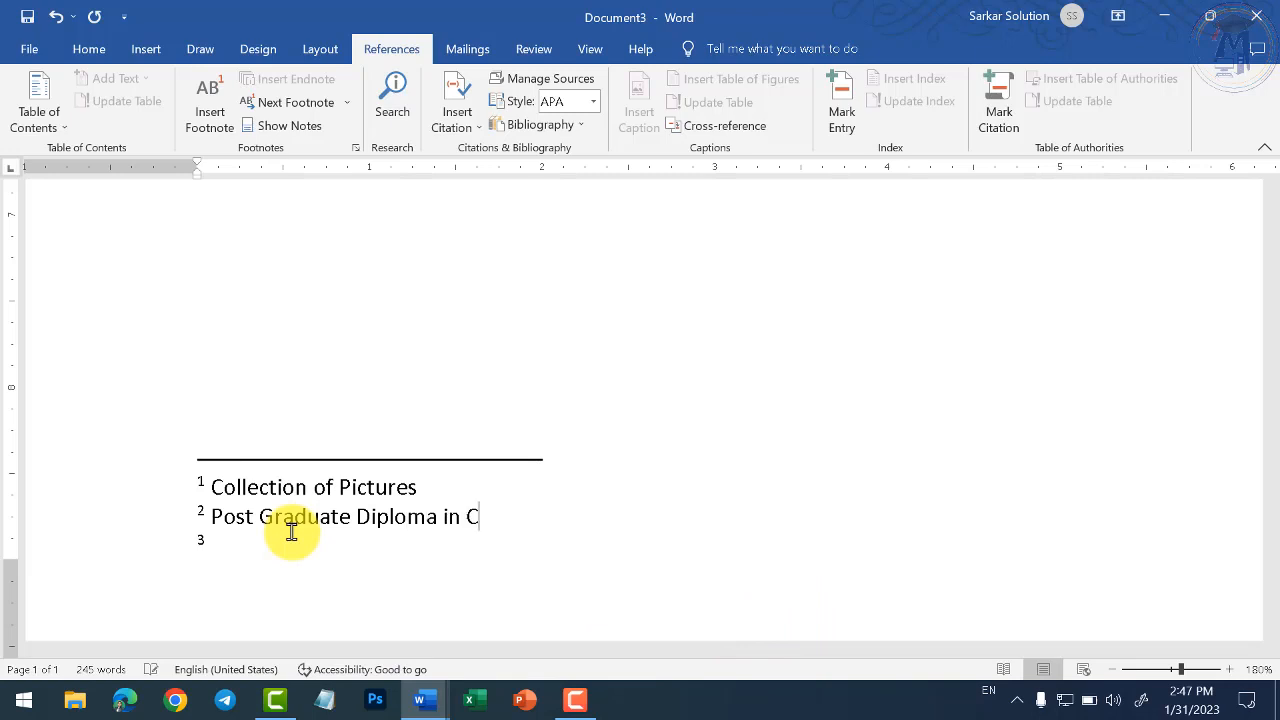
{"action": "type", "text": "omputer Applic"}
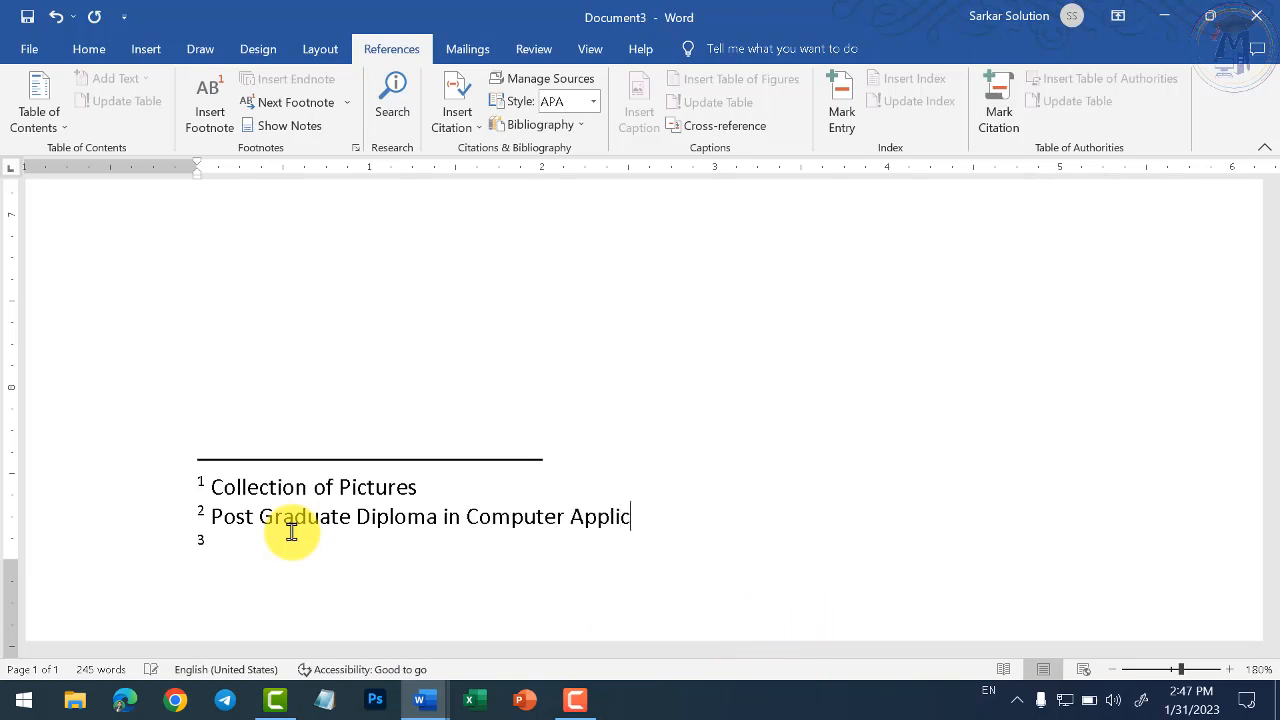
{"action": "type", "text": "ation"}
{"action": "key", "text": "Down"}
{"action": "type", "text": "Source Code"}
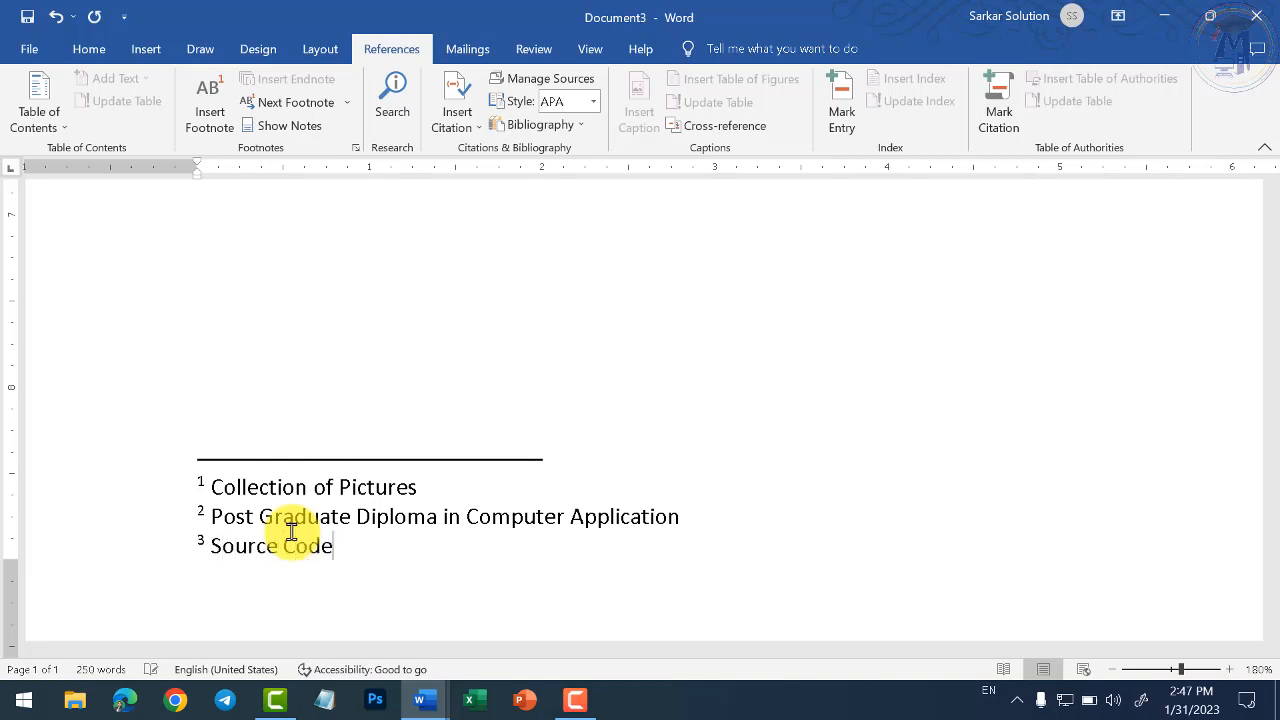
Preview the note text attached to the footnote reference marks after Video and PGDCA in the first paragraph
{"action": "scroll", "coordinate": [186, 400], "scroll_direction": "up", "scroll_amount": 6}
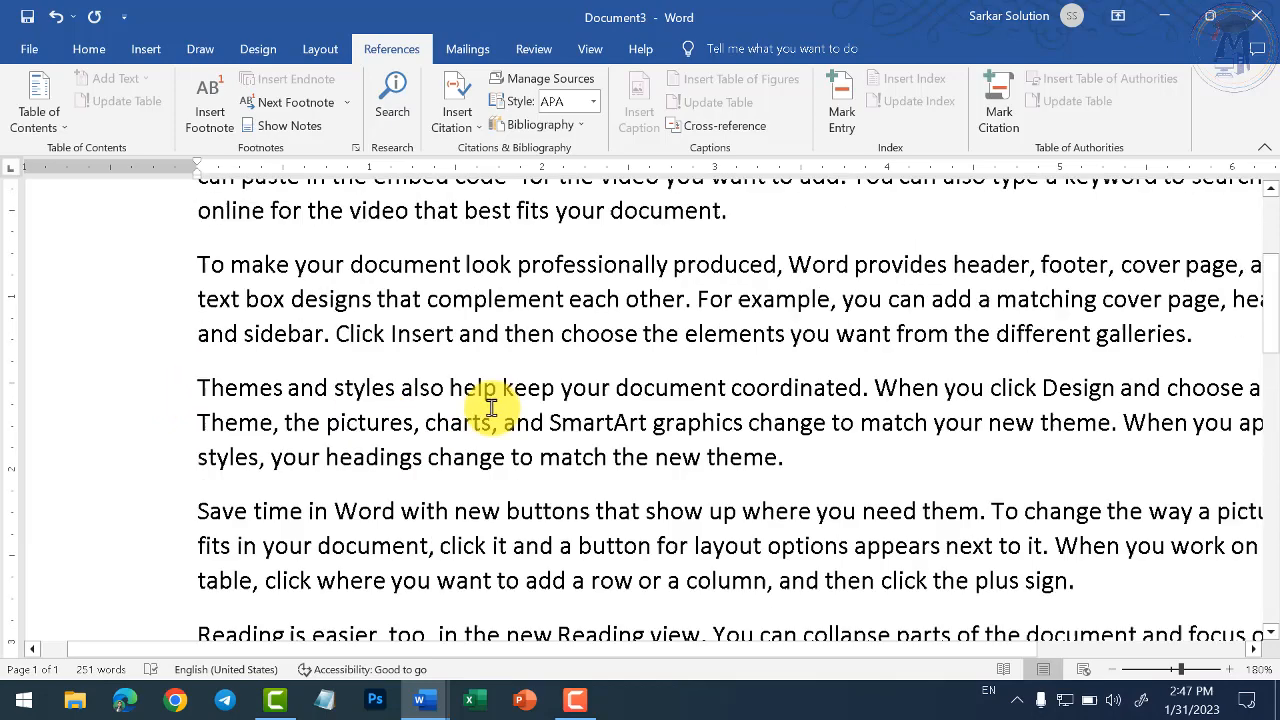
{"action": "scroll", "coordinate": [491, 407], "scroll_direction": "up", "scroll_amount": 3}
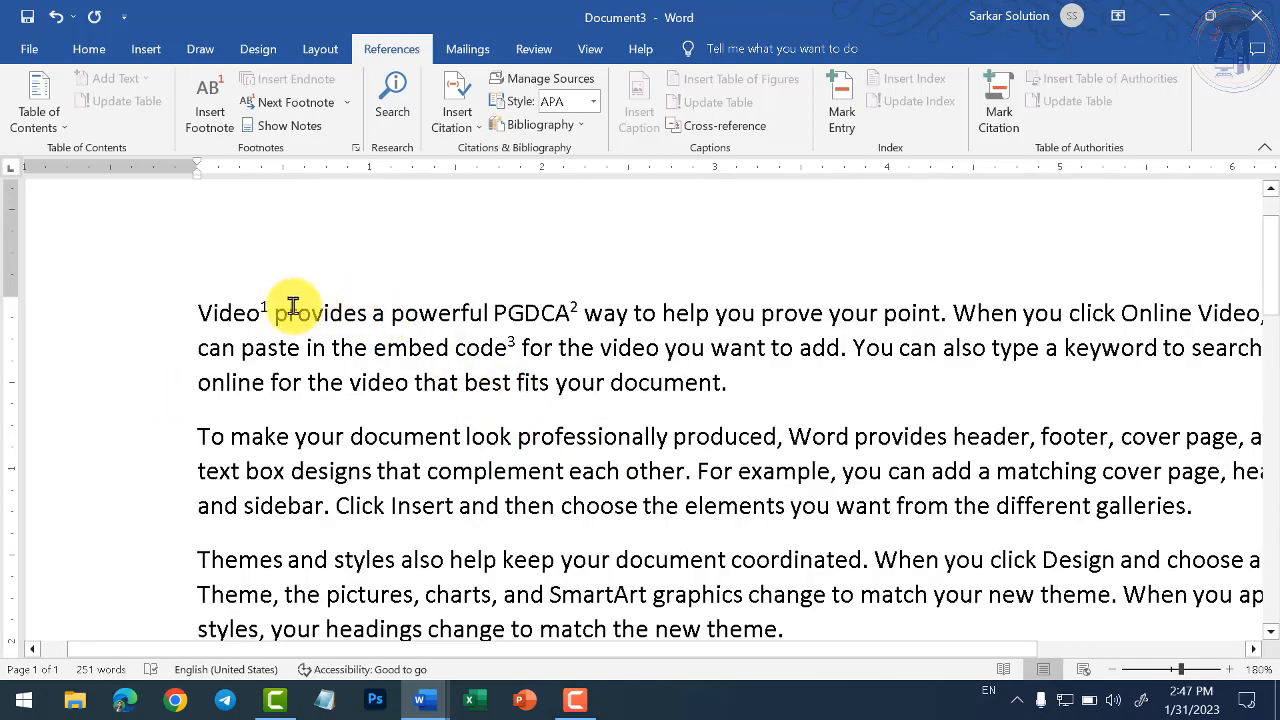
{"action": "mouse_move", "coordinate": [268, 307]}
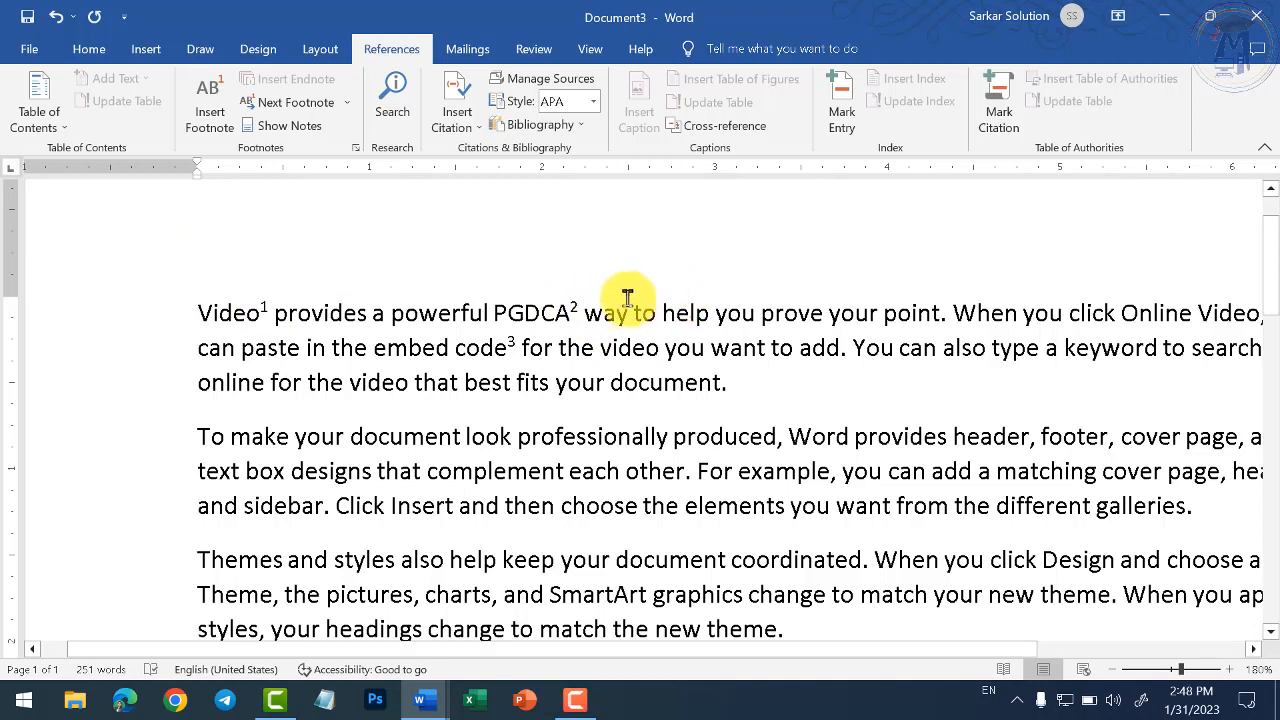
{"action": "mouse_move", "coordinate": [587, 318]}
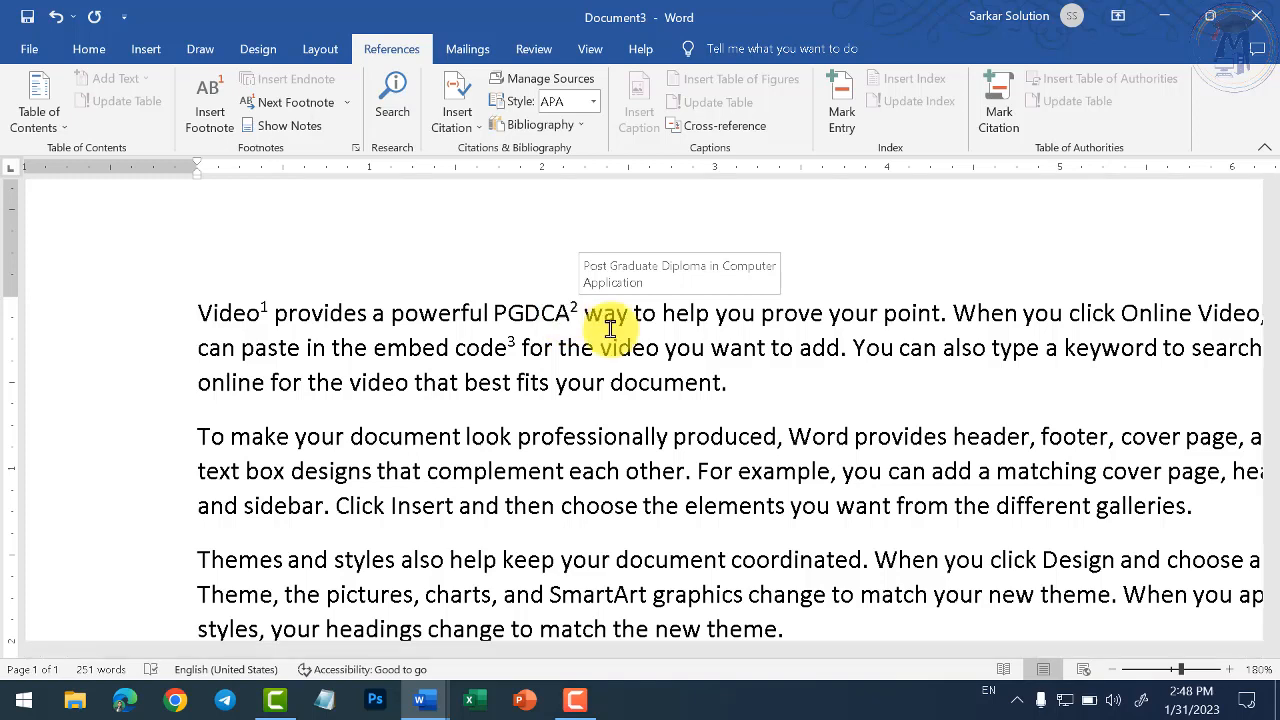
{"action": "mouse_move", "coordinate": [515, 298]}
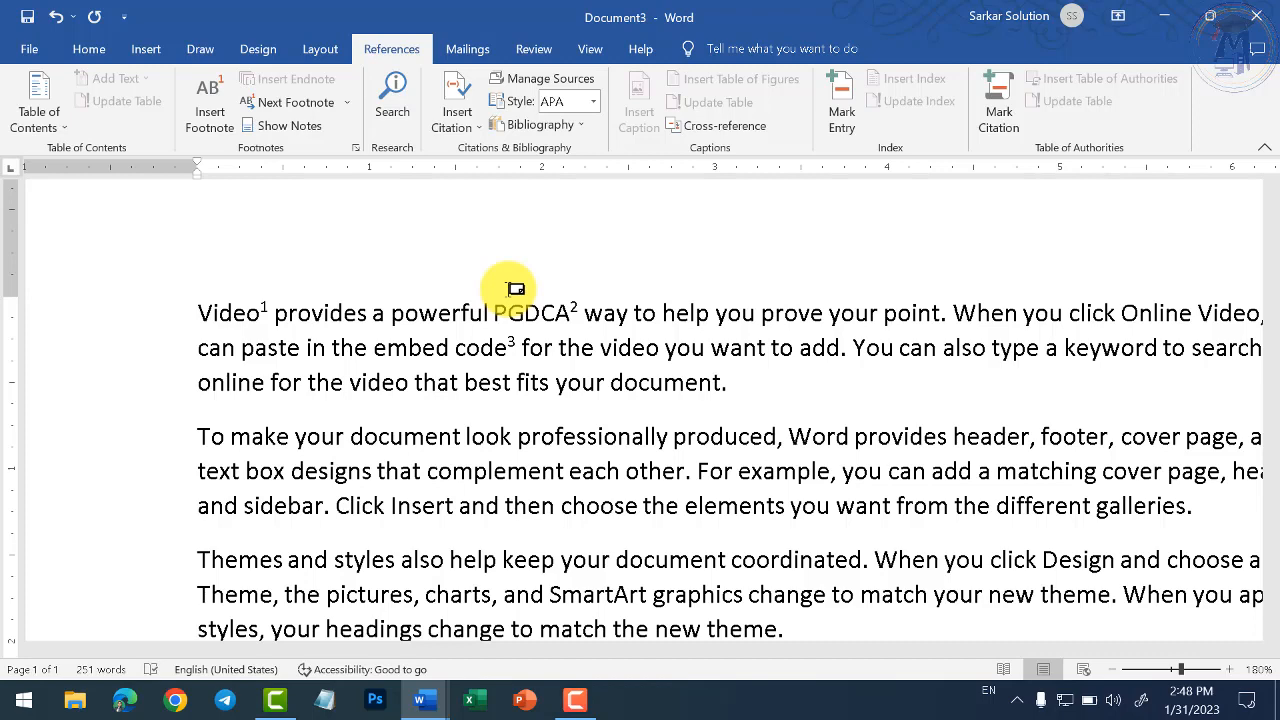
Compare the reference marks in the first paragraph with the matching footnotes at the end of the page
{"action": "scroll", "coordinate": [510, 362], "scroll_direction": "down", "scroll_amount": 6, "text": "ctrl"}
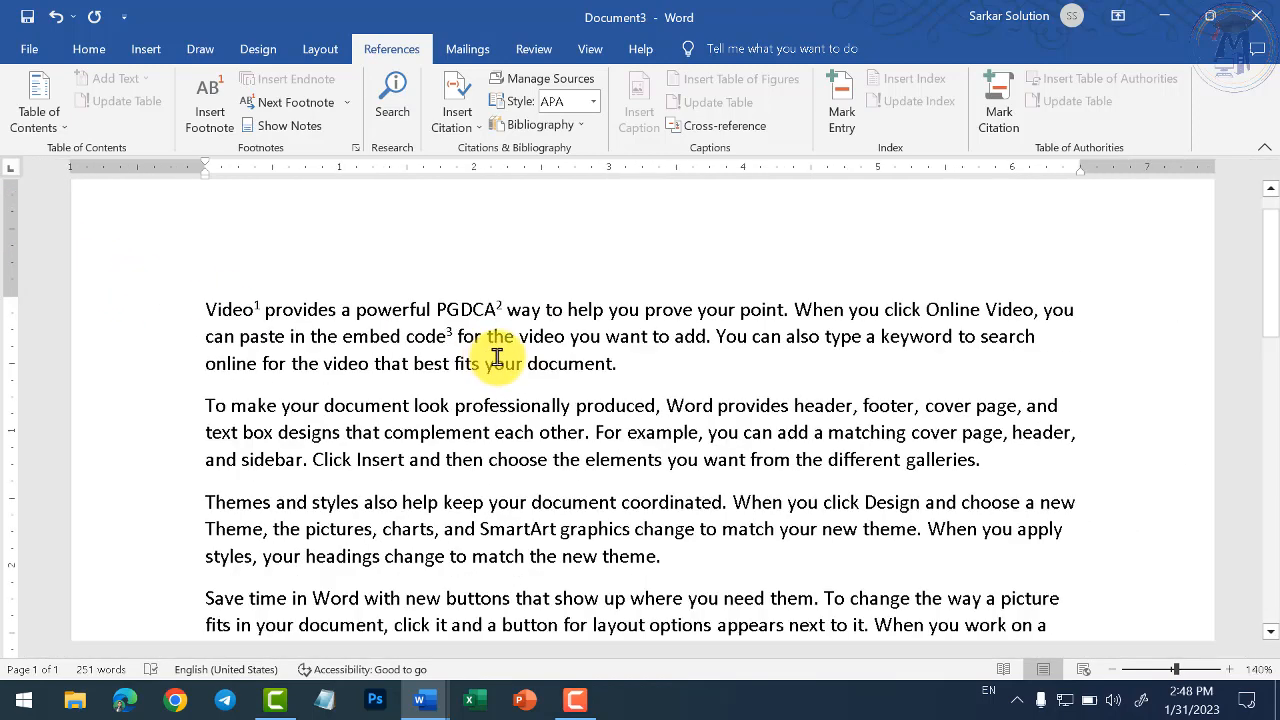
{"action": "scroll", "coordinate": [683, 420], "scroll_direction": "down", "scroll_amount": 2}
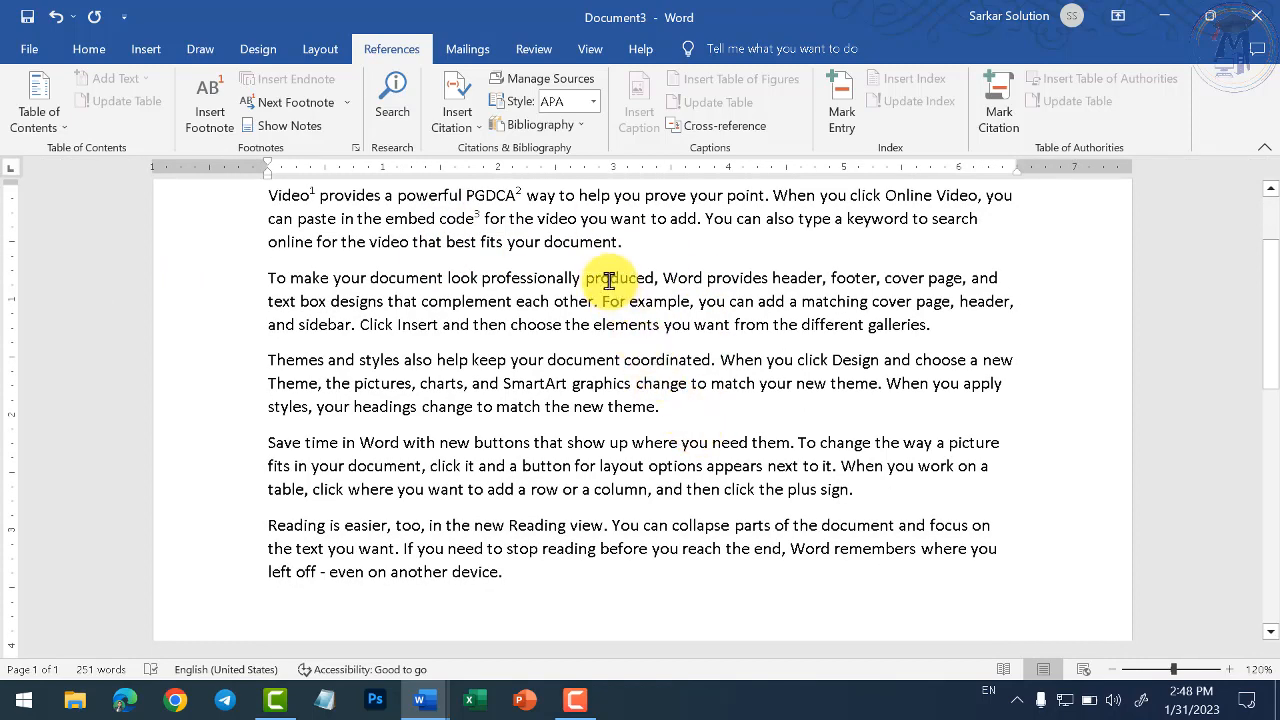
{"action": "scroll", "coordinate": [609, 281], "scroll_direction": "down", "scroll_amount": 12}
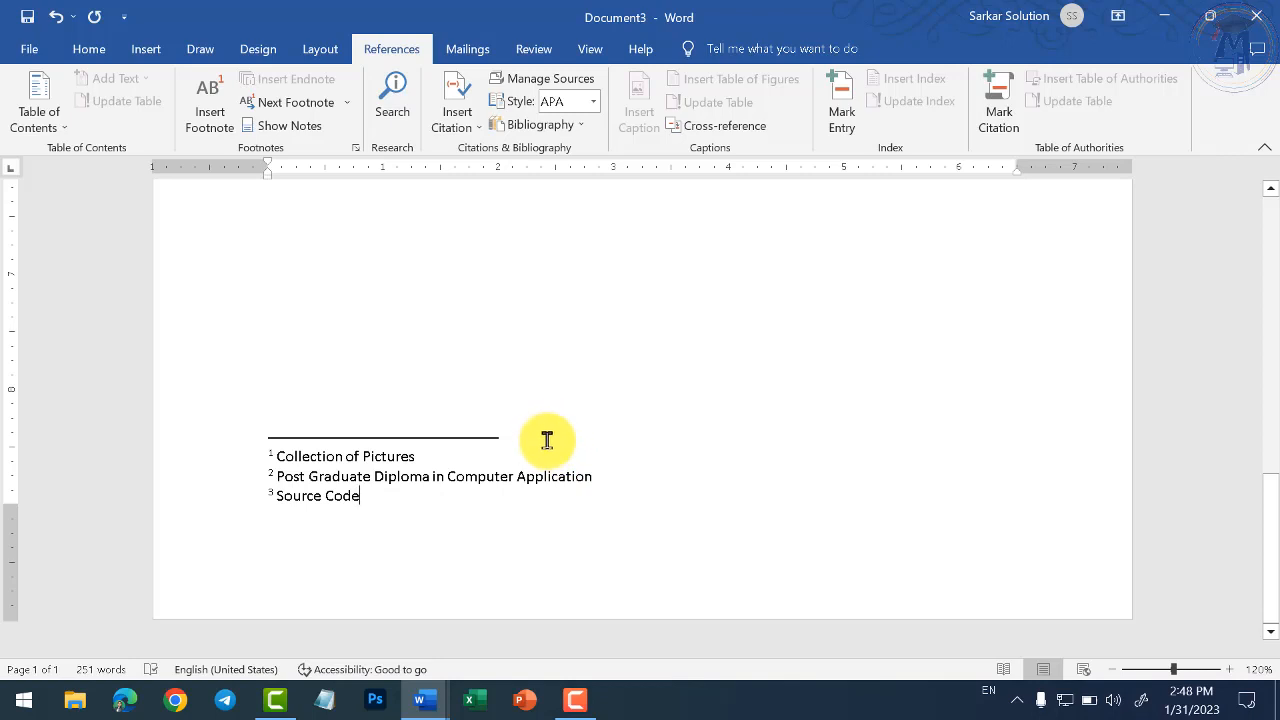
{"action": "scroll", "coordinate": [553, 443], "scroll_direction": "up", "scroll_amount": 2}
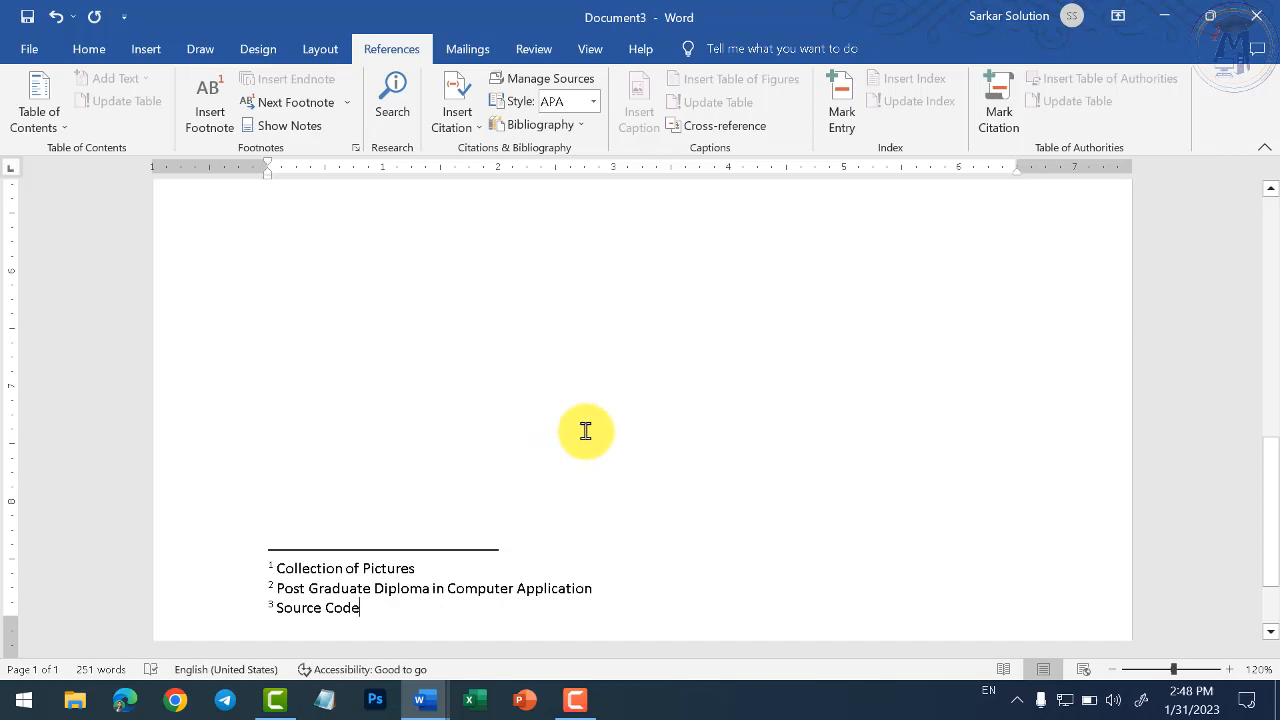
{"action": "scroll", "coordinate": [585, 431], "scroll_direction": "up", "scroll_amount": 15}
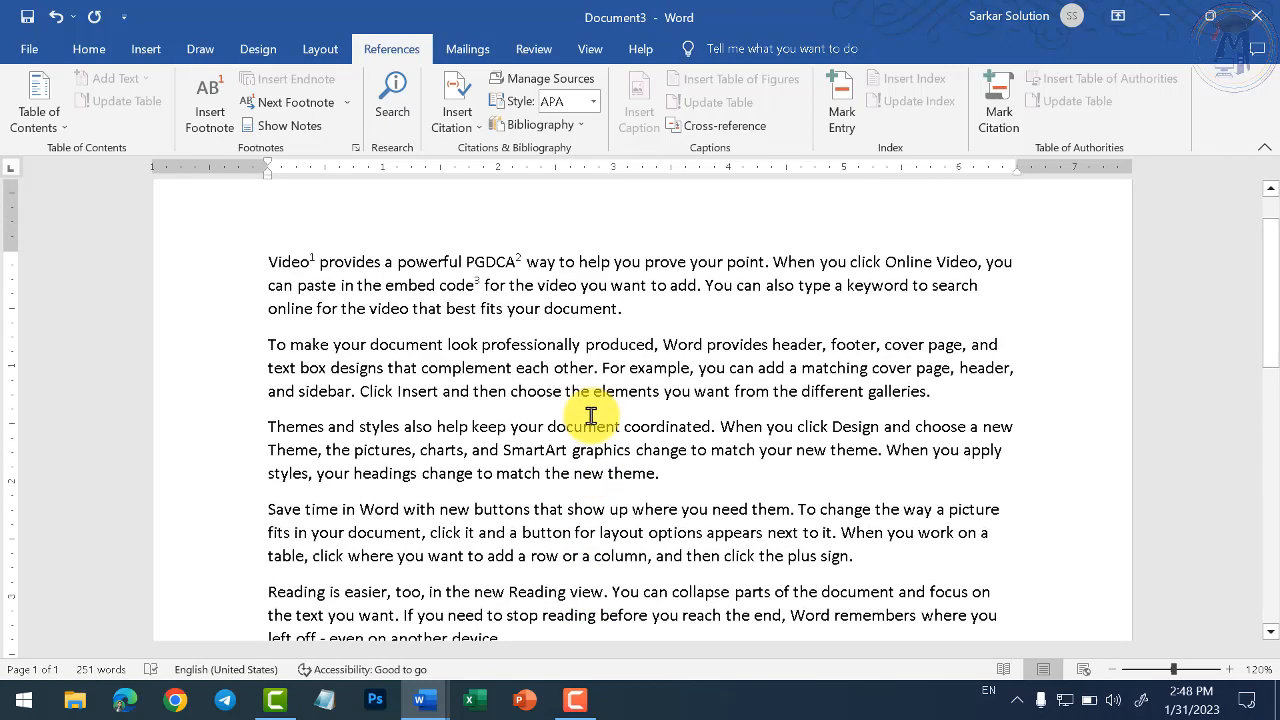
{"action": "scroll", "coordinate": [591, 416], "scroll_direction": "down", "scroll_amount": 15}
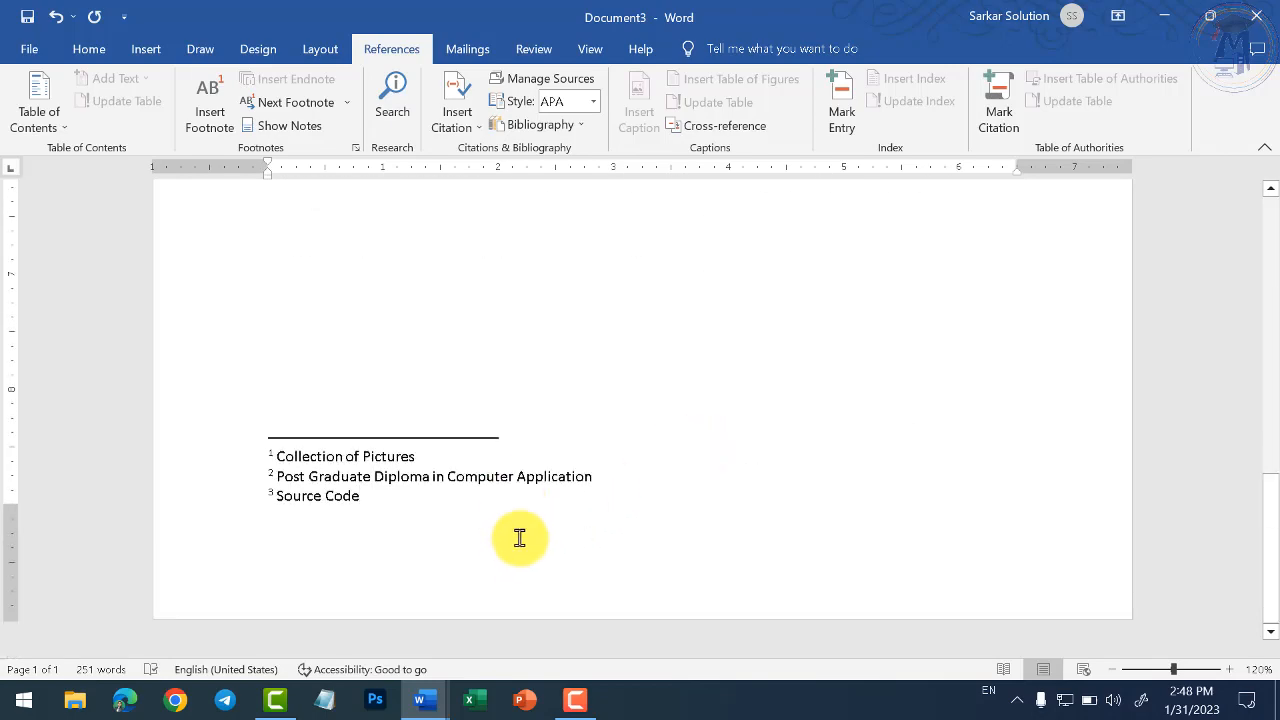
{"action": "scroll", "coordinate": [519, 538], "scroll_direction": "up", "scroll_amount": 1}
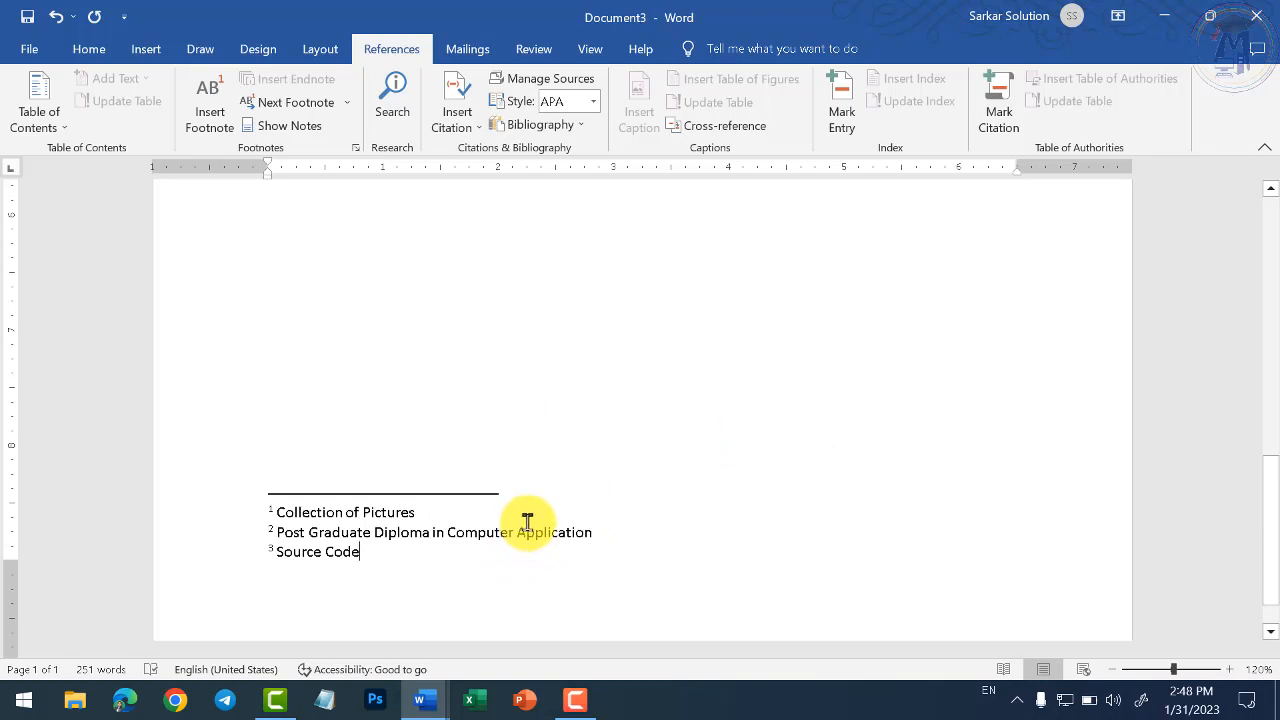
{"action": "scroll", "coordinate": [551, 407], "scroll_direction": "up", "scroll_amount": 3}
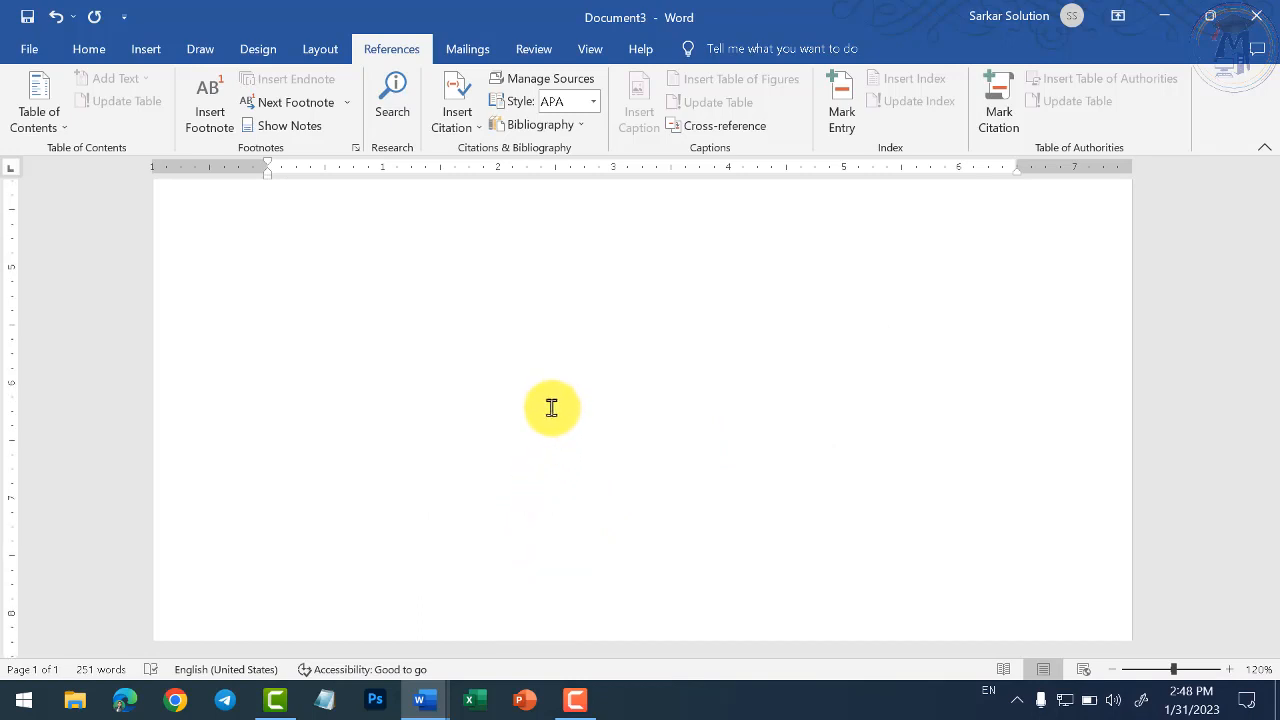
Place the cursor on the blank line below the last paragraph and review where footnotes sit relative to the body text
{"action": "left_click", "coordinate": [503, 404]}
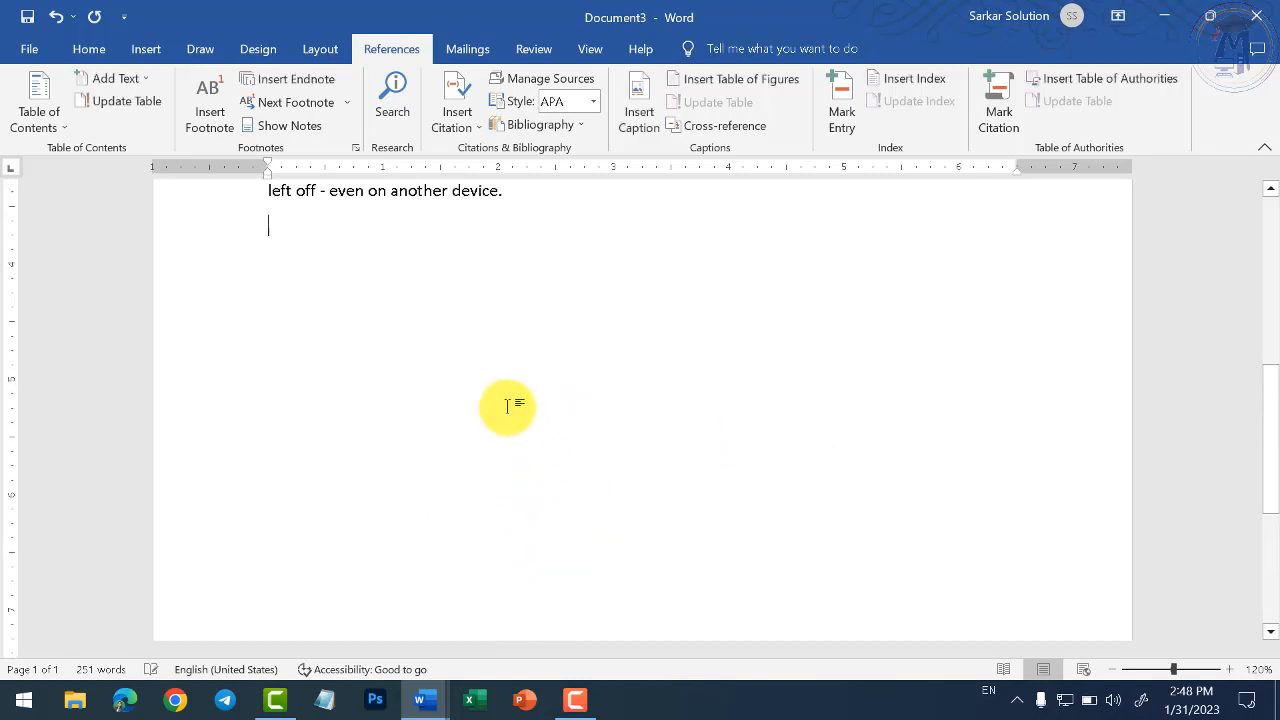
{"action": "left_click", "coordinate": [218, 121]}
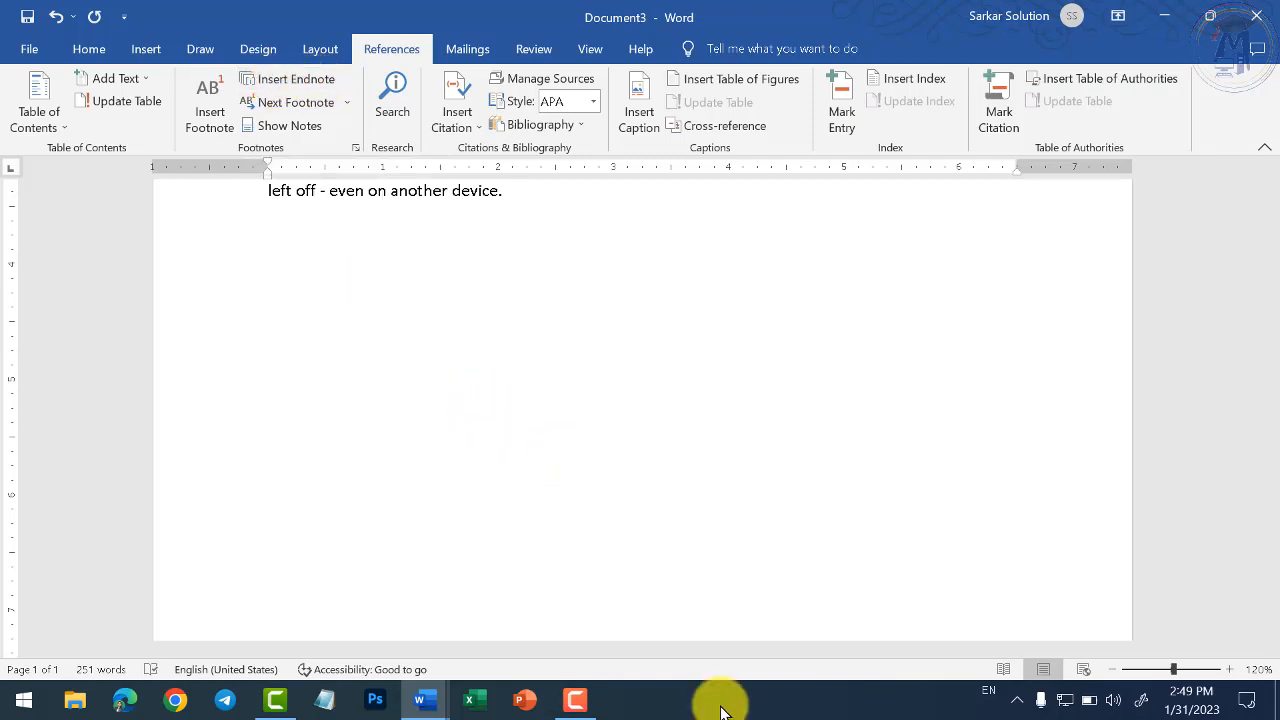
{"action": "scroll", "coordinate": [543, 366], "scroll_direction": "up", "scroll_amount": 5}
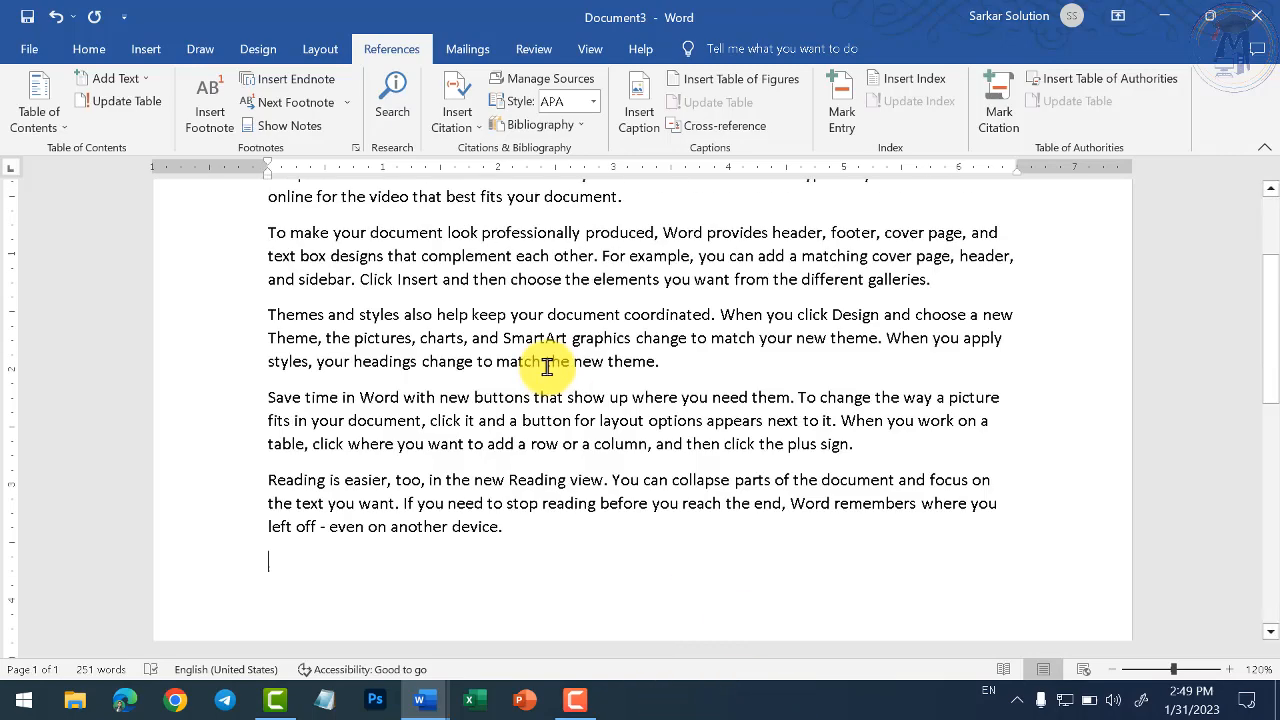
{"action": "scroll", "coordinate": [553, 373], "scroll_direction": "up", "scroll_amount": 1}
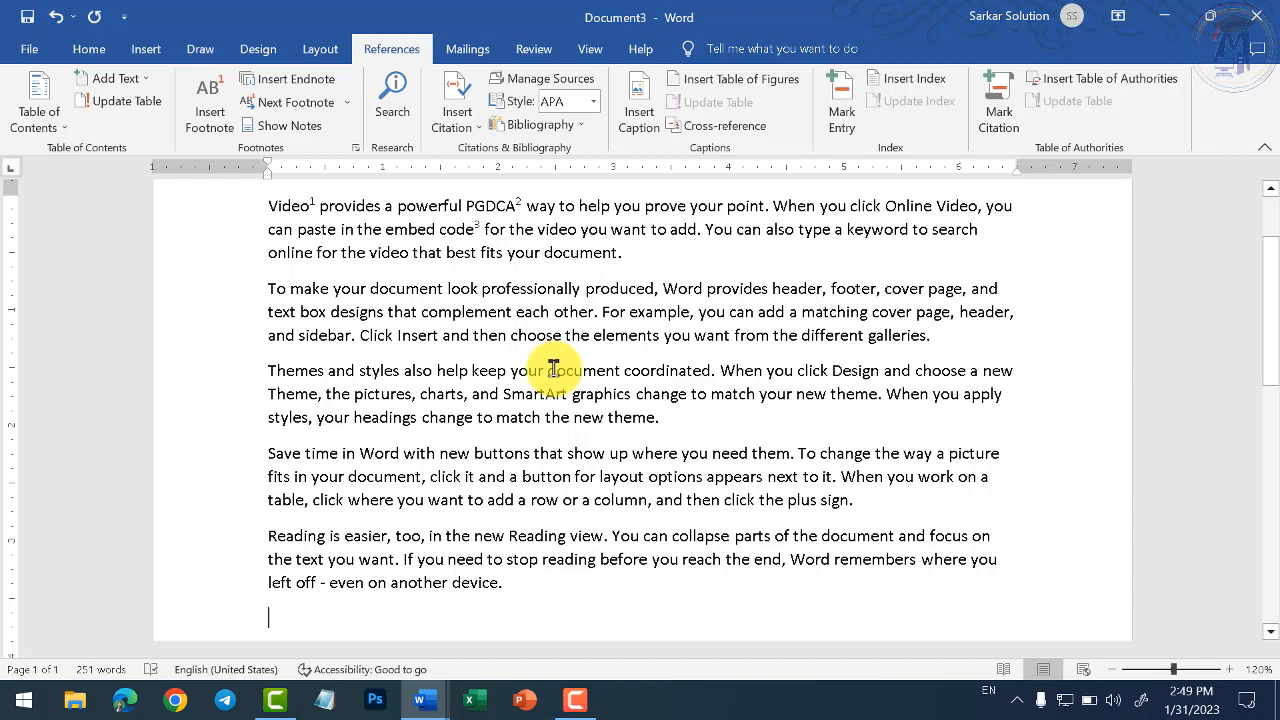
{"action": "scroll", "coordinate": [556, 420], "scroll_direction": "down", "scroll_amount": 10}
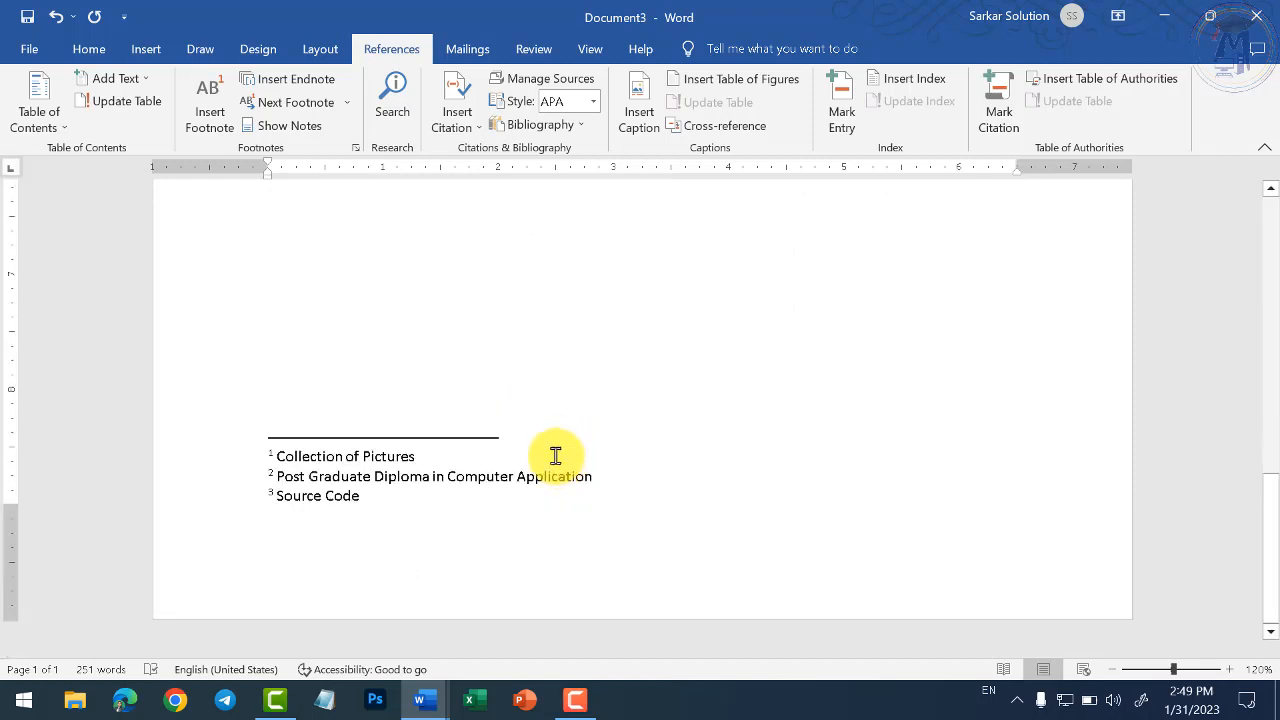
{"action": "scroll", "coordinate": [420, 504], "scroll_direction": "up", "scroll_amount": 1}
{"action": "scroll", "coordinate": [424, 503], "scroll_direction": "up", "scroll_amount": 3}
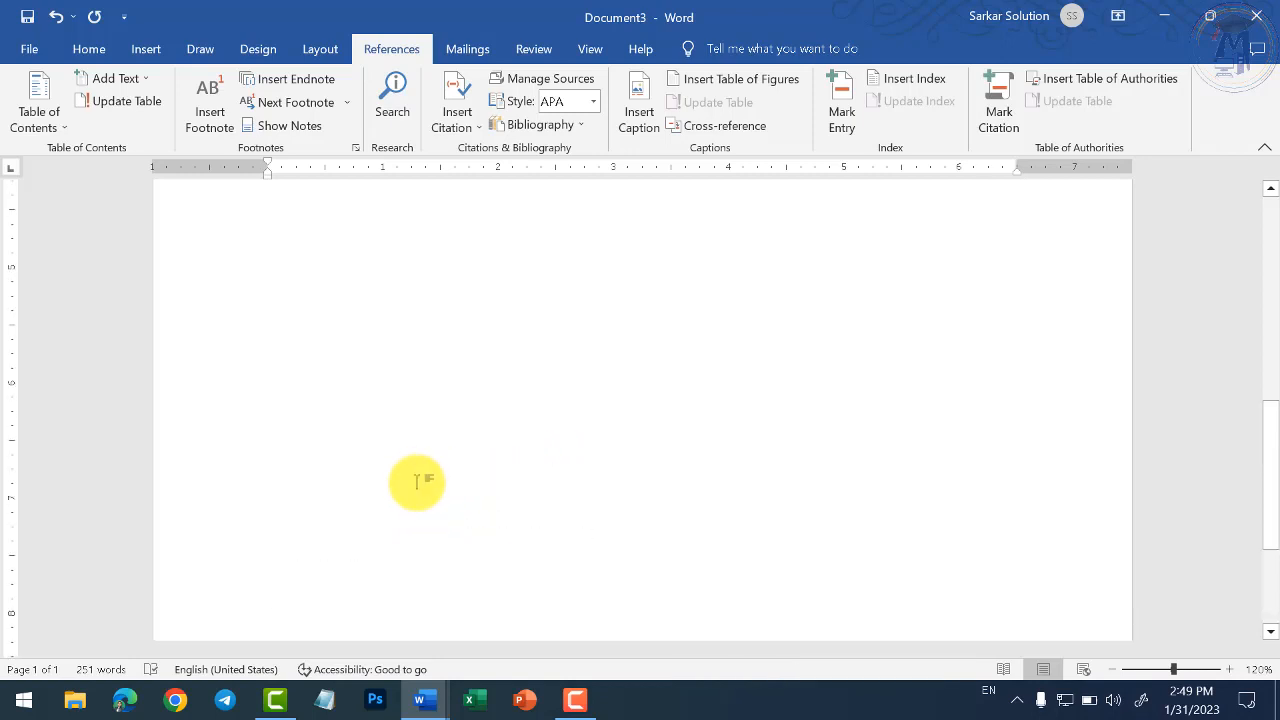
{"action": "scroll", "coordinate": [425, 485], "scroll_direction": "up", "scroll_amount": 3}
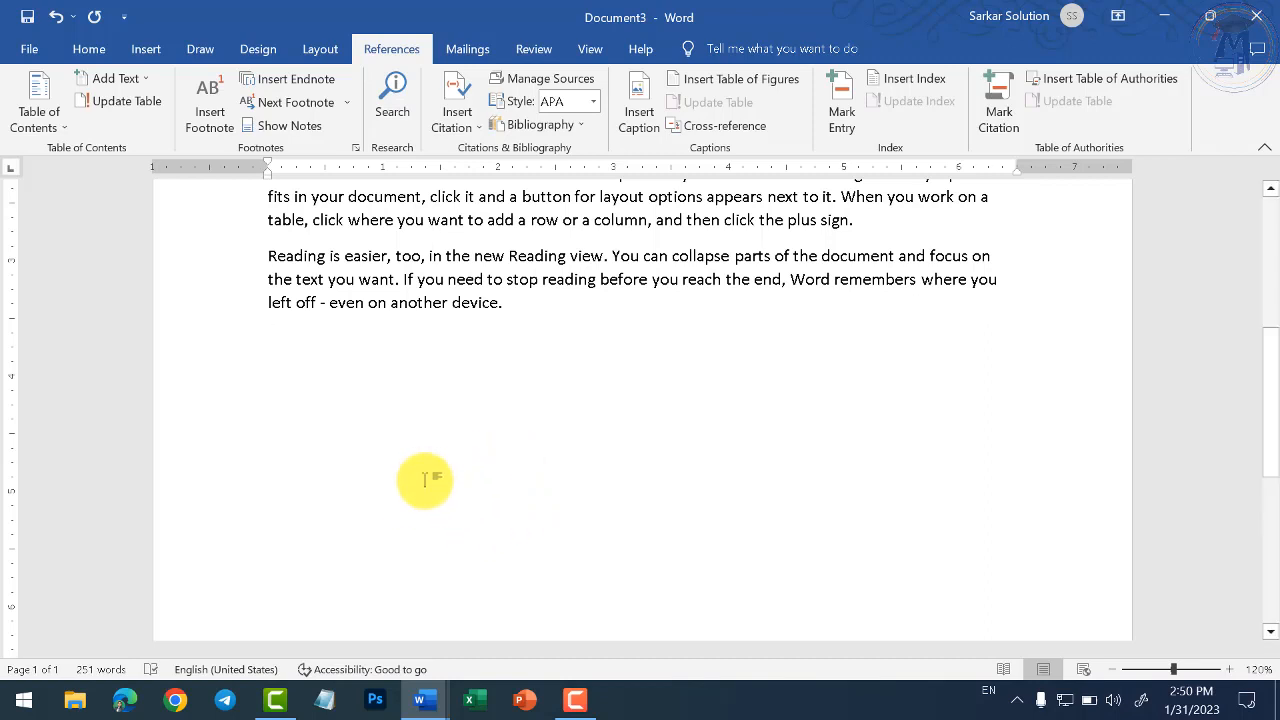
{"action": "scroll", "coordinate": [425, 482], "scroll_direction": "down", "scroll_amount": 5}
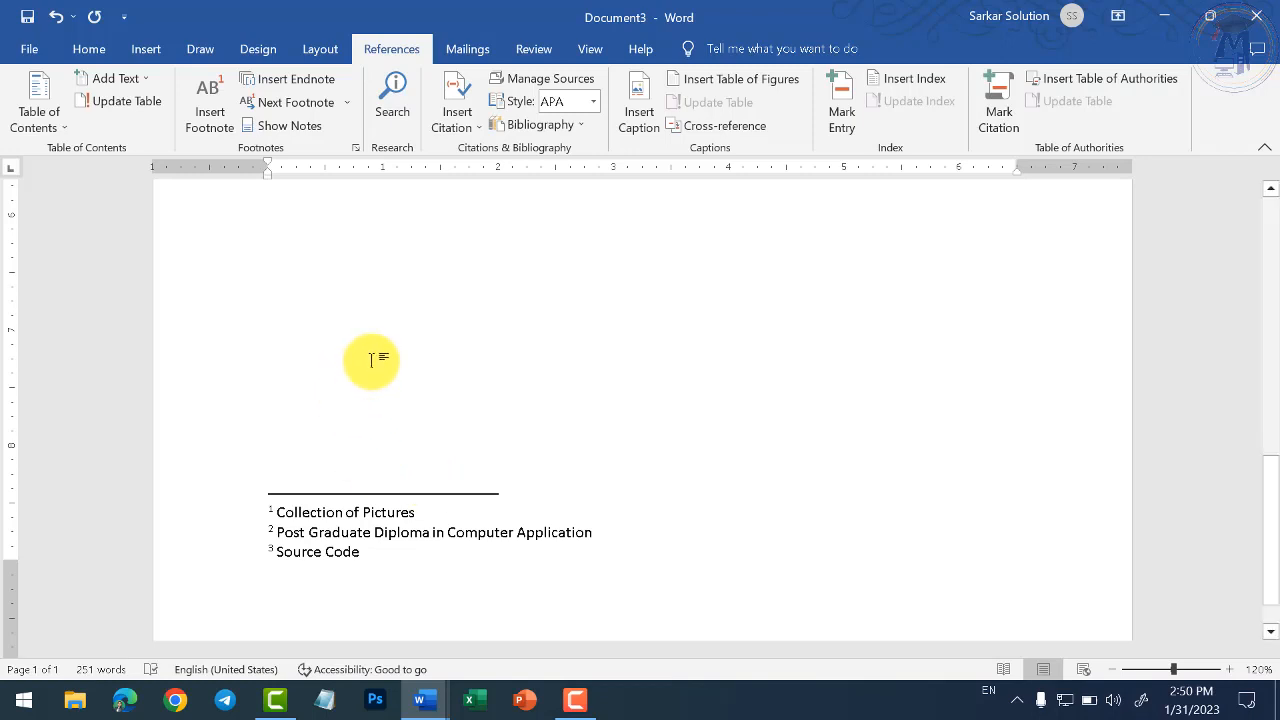
{"action": "scroll", "coordinate": [490, 485], "scroll_direction": "up", "scroll_amount": 10}
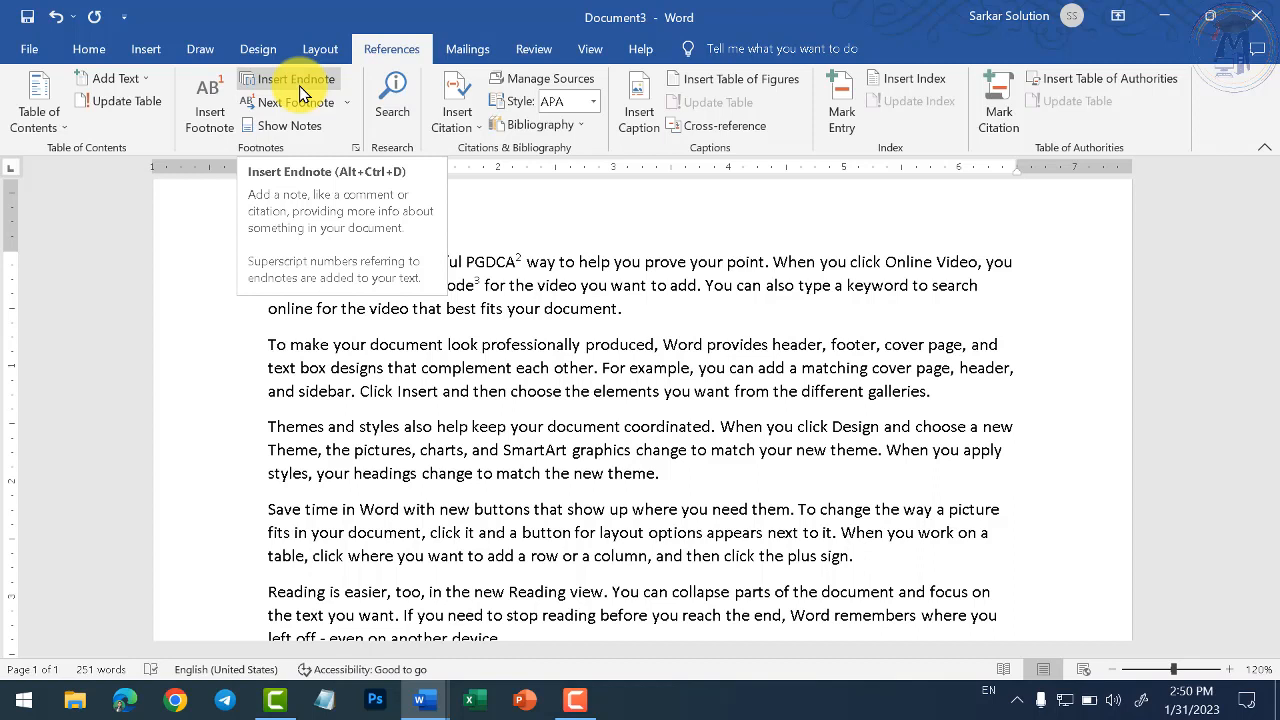
Insert the word "MCU" after "Save time in Word with" in the fourth paragraph and attach an endnote to it
{"action": "left_click", "coordinate": [446, 529]}
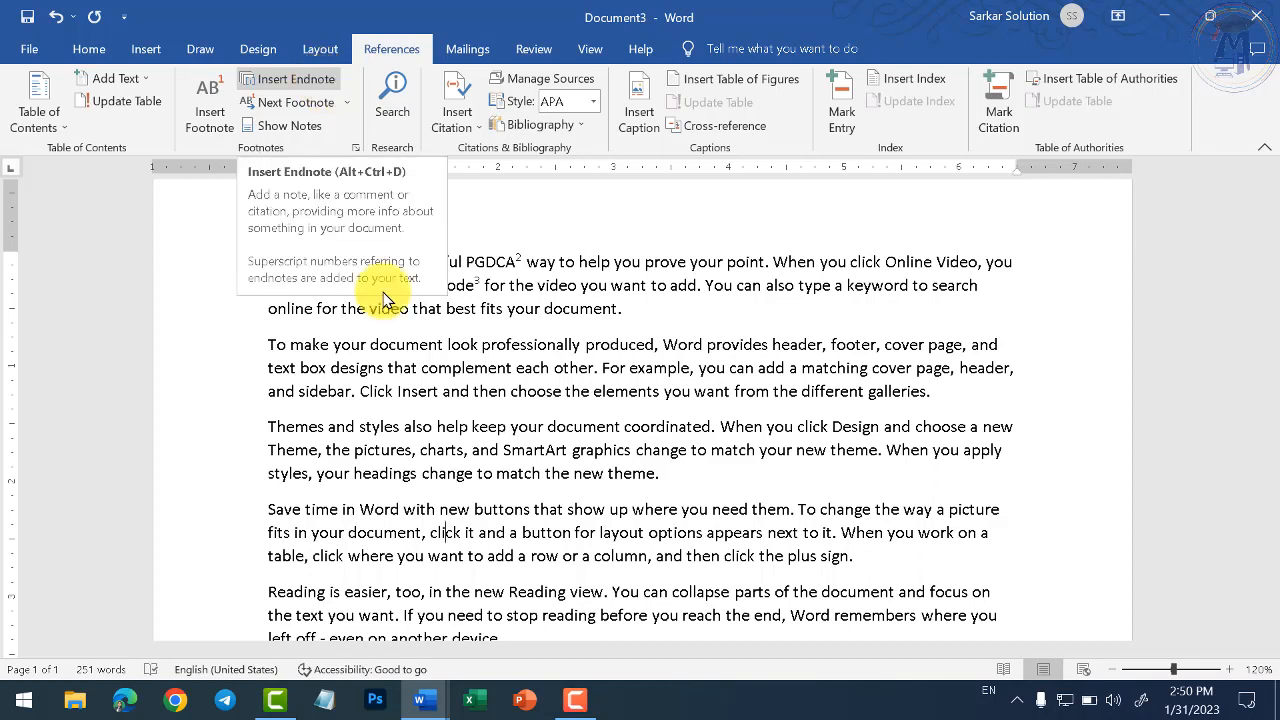
{"action": "left_click", "coordinate": [571, 558]}
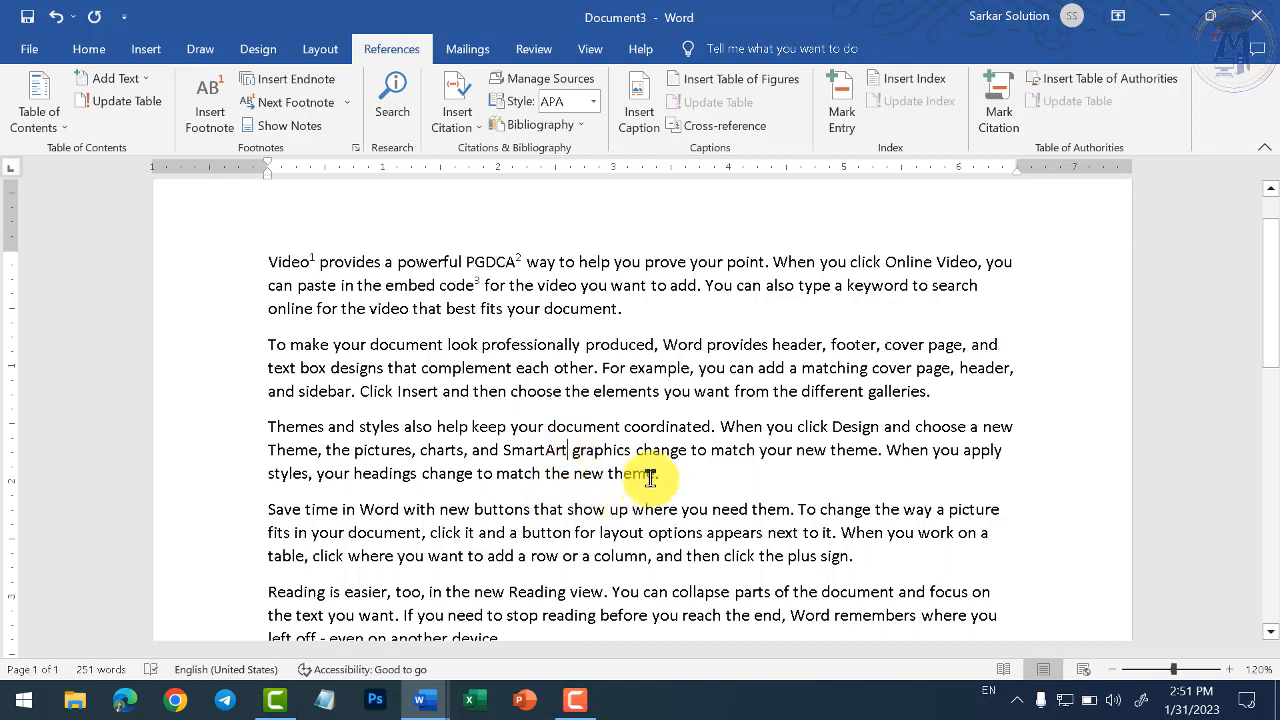
{"action": "left_click", "coordinate": [420, 510]}
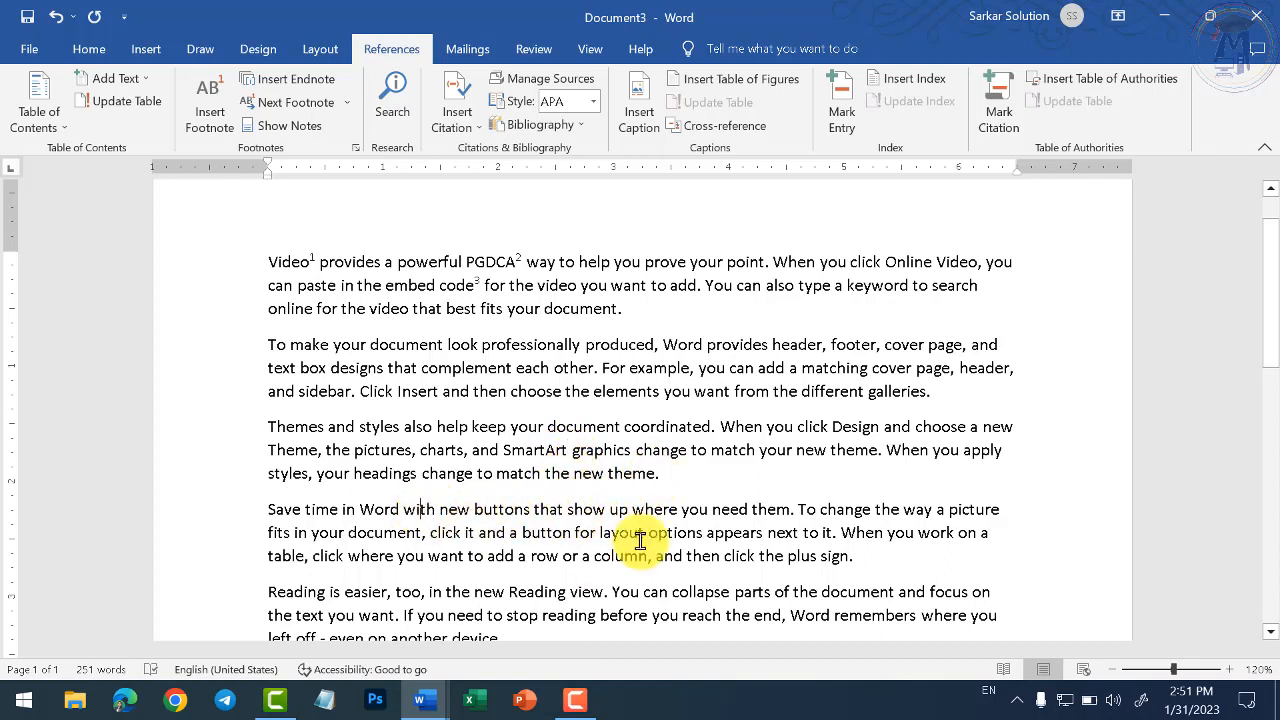
{"action": "type", "text": "MCU"}
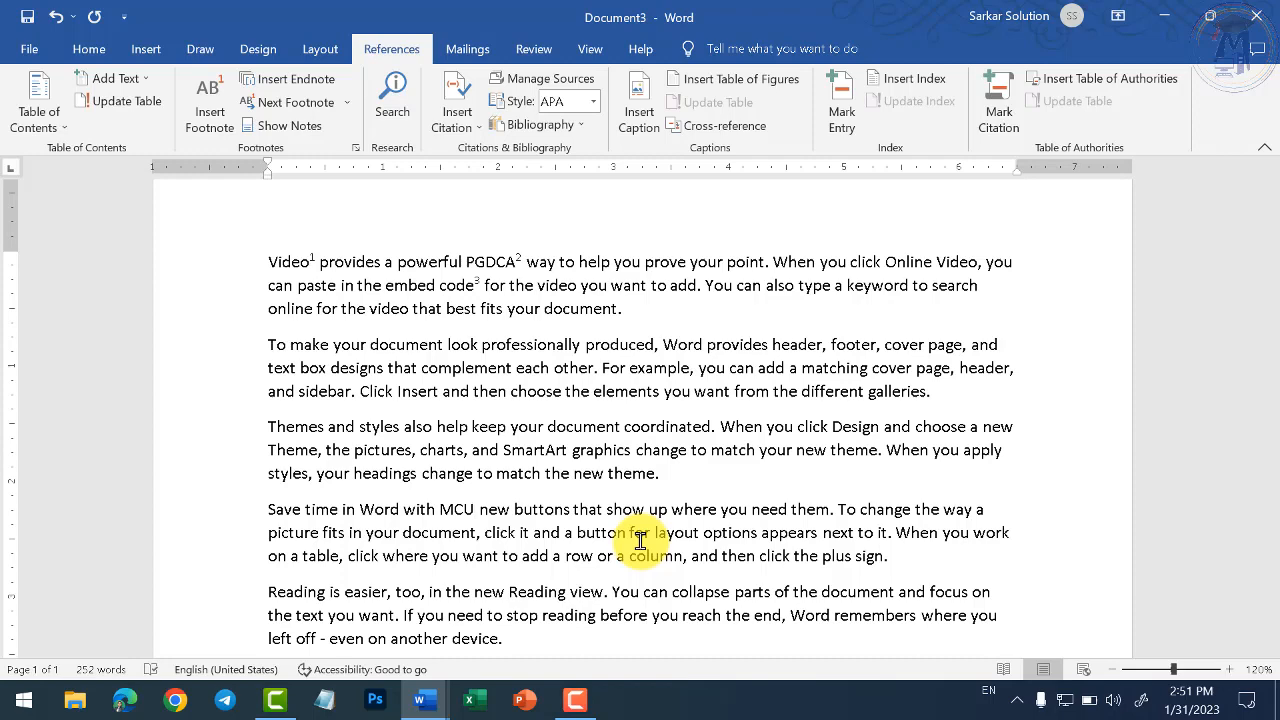
{"action": "left_click", "coordinate": [314, 86]}
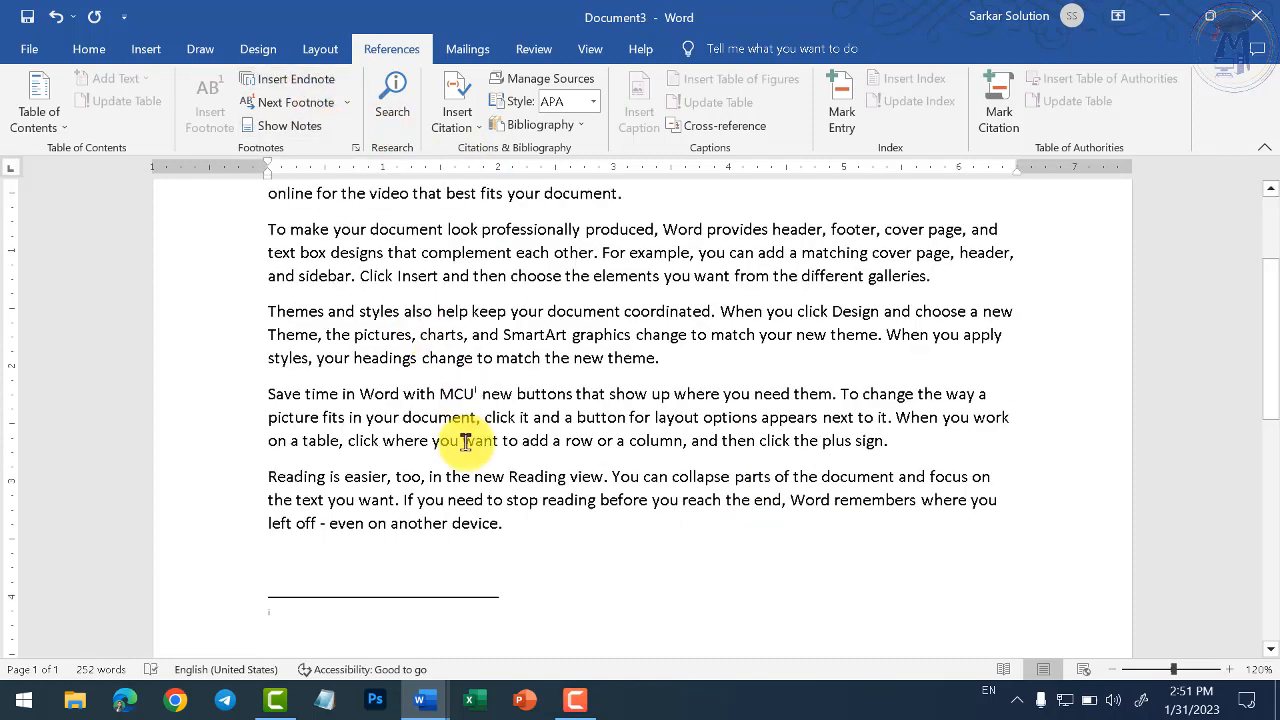
Enter "Makhanlal Chatruvedi University" as the text of the endnote for MCU
{"action": "type", "text": "Makah"}
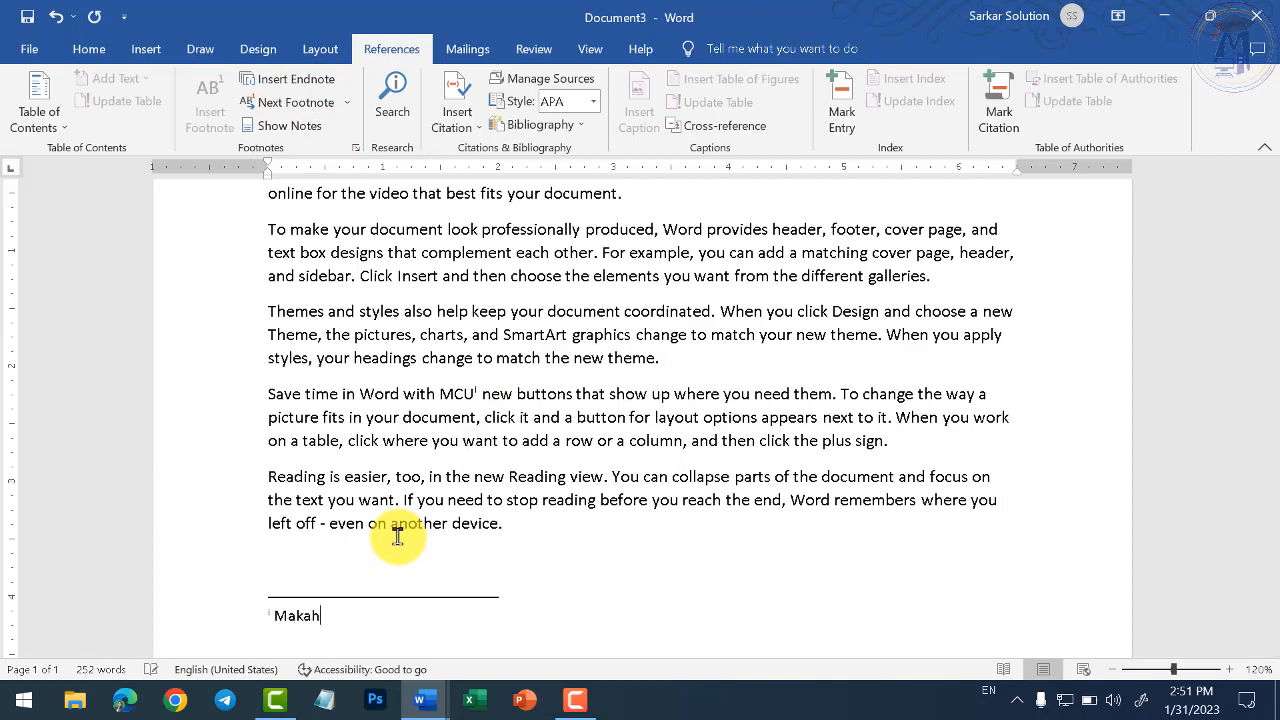
{"action": "key", "text": "BackSpace"}
{"action": "key", "text": "BackSpace"}
{"action": "type", "text": "hanlal Chatruved"}
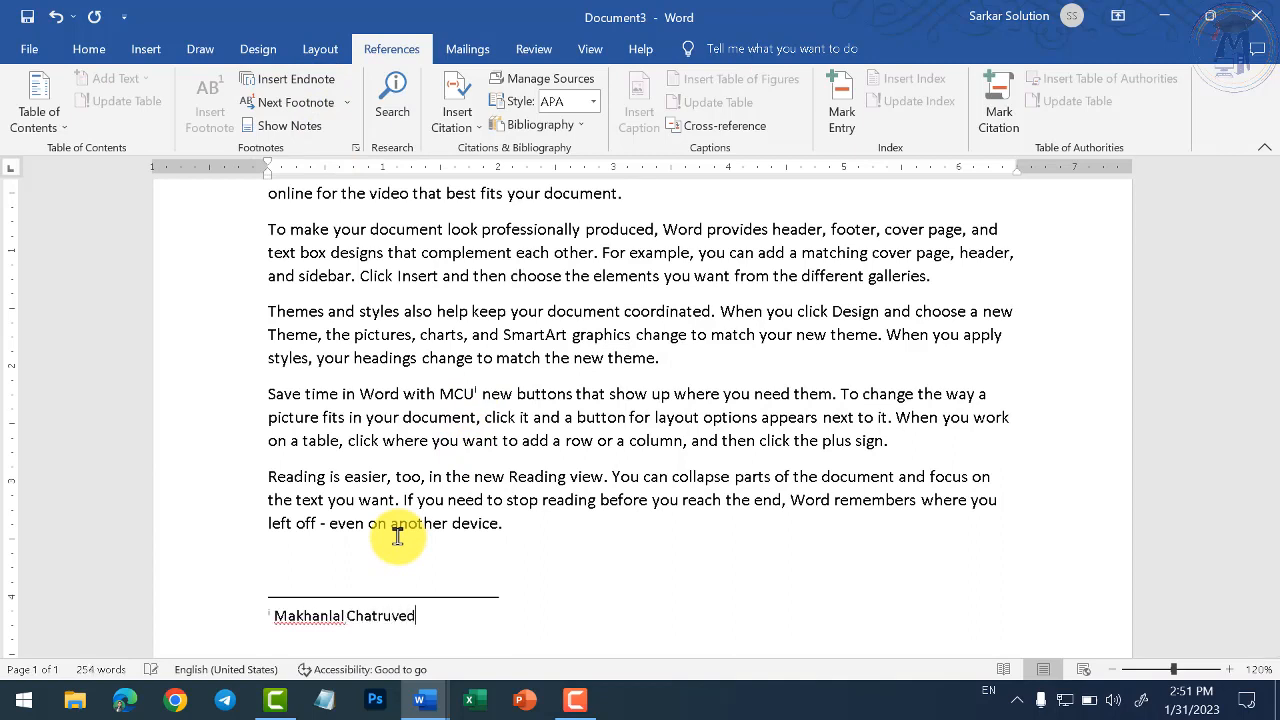
{"action": "type", "text": "i University"}
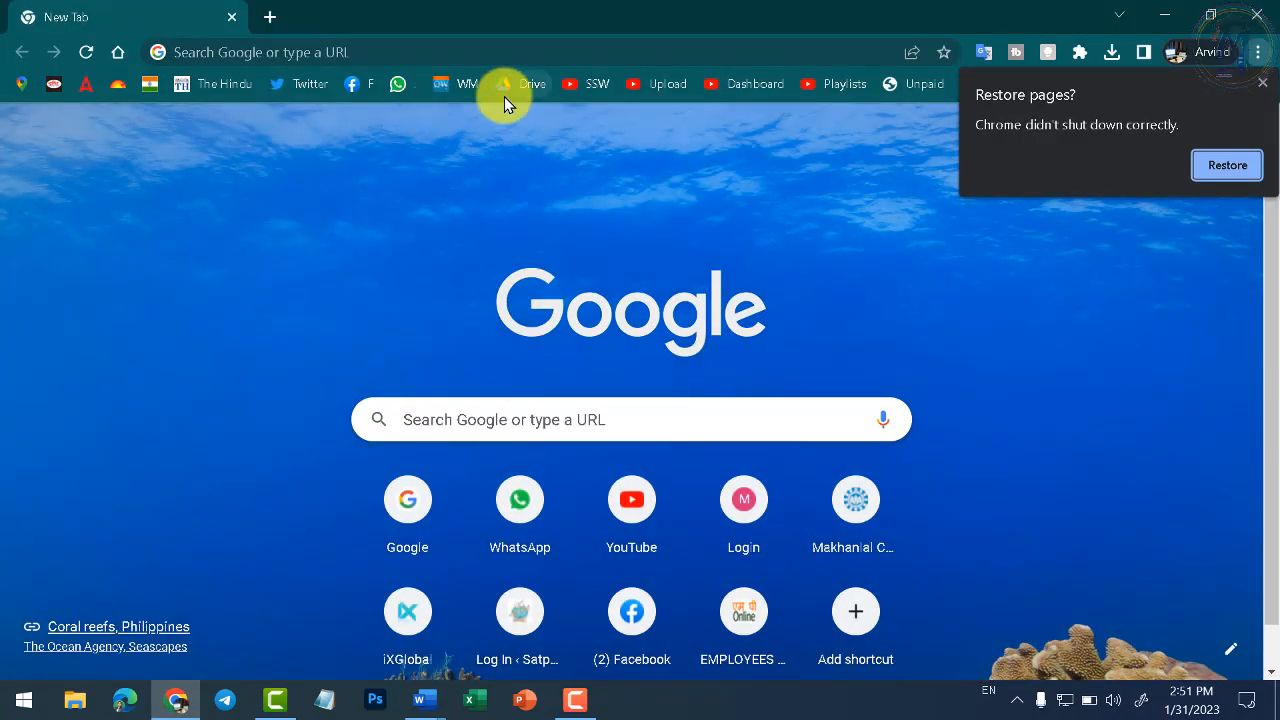
Look up the university's full name on the mcu.ac.in website in Chrome
{"action": "left_click", "coordinate": [777, 60]}
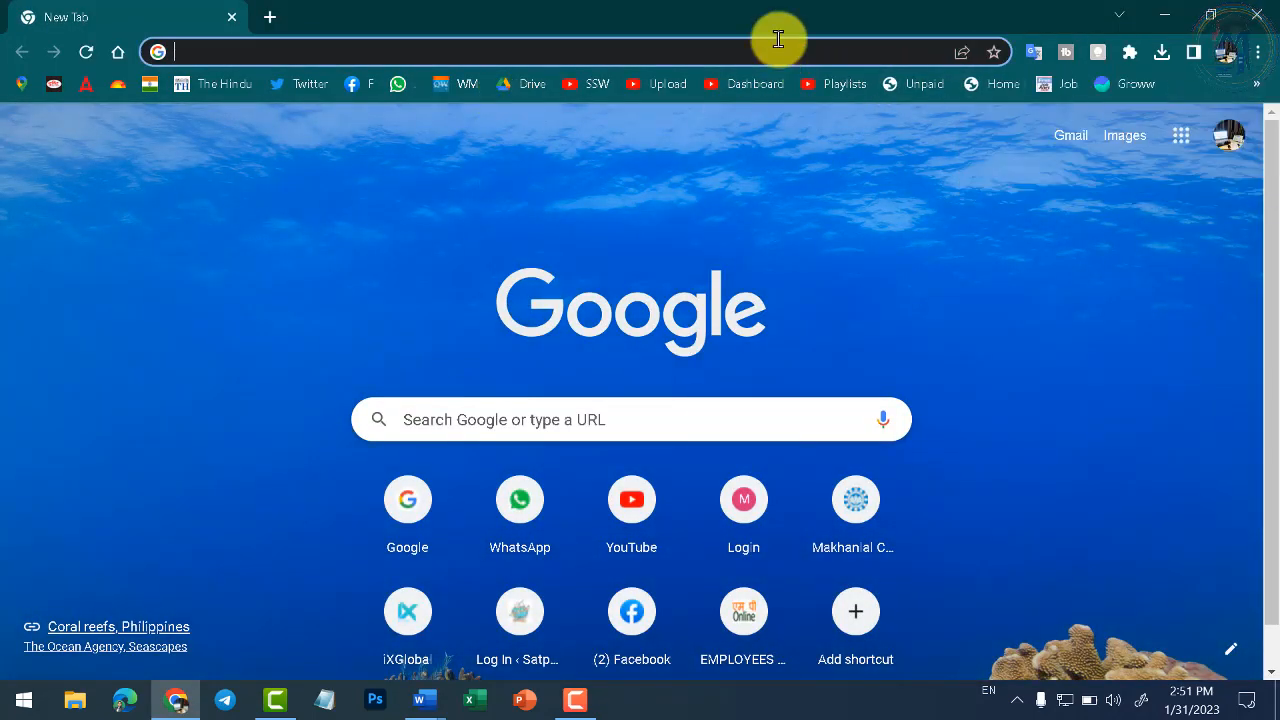
{"action": "type", "text": "mcu"}
{"action": "key", "text": "Return"}
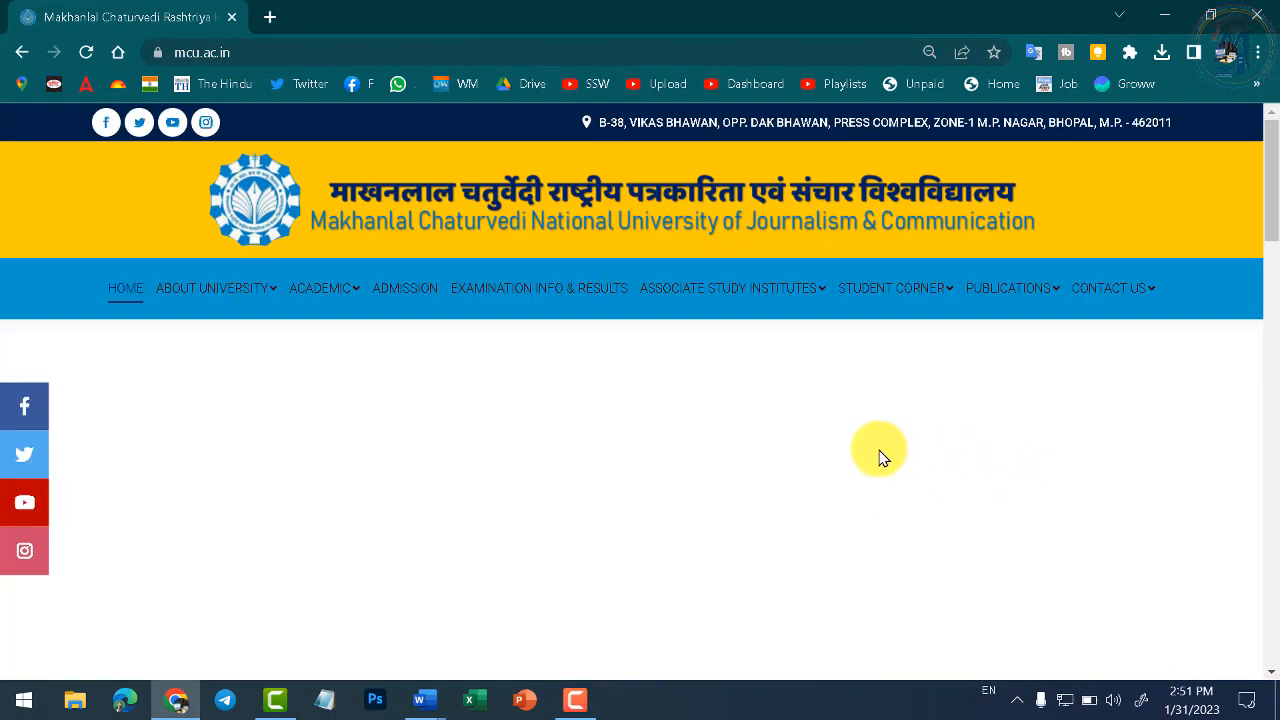
{"action": "scroll", "coordinate": [975, 360], "scroll_direction": "down", "scroll_amount": 3}
{"action": "scroll", "coordinate": [975, 360], "scroll_direction": "up", "scroll_amount": 3}
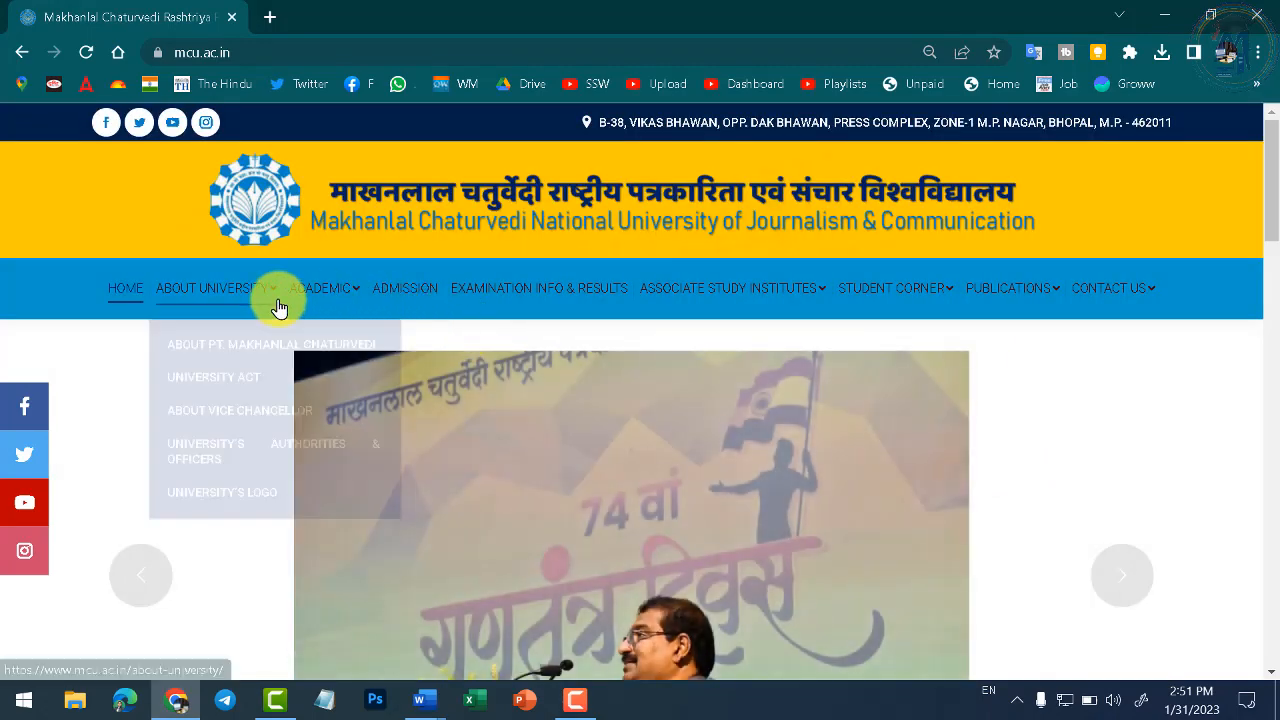
{"action": "left_click", "coordinate": [118, 288]}
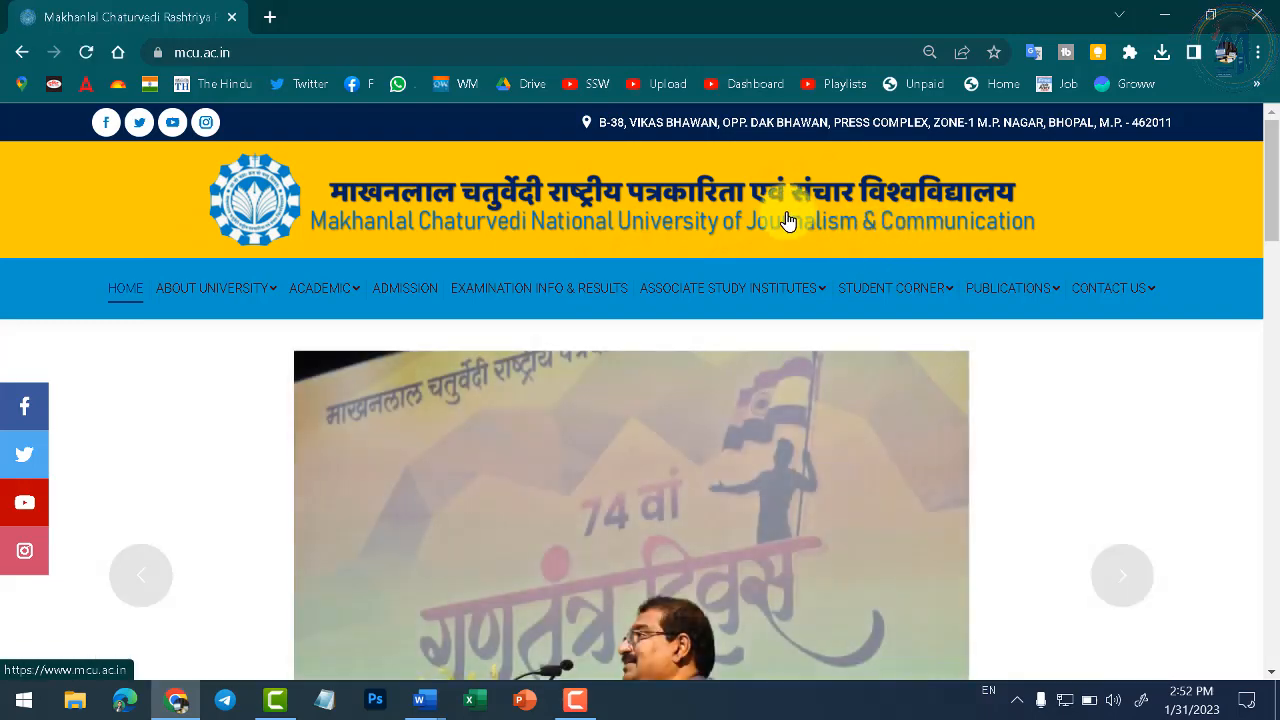
{"action": "scroll", "coordinate": [760, 240], "scroll_direction": "down", "scroll_amount": 3}
{"action": "scroll", "coordinate": [733, 253], "scroll_direction": "down", "scroll_amount": 2}
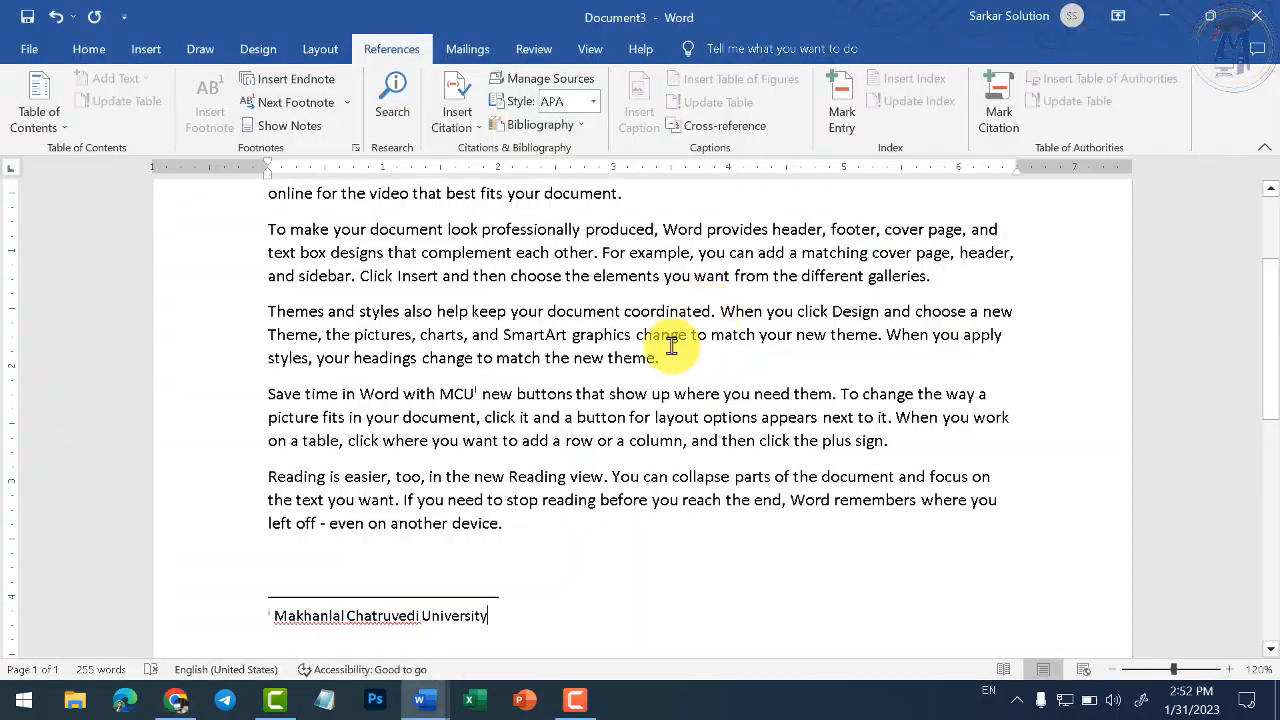
Switch back to Word and compare the endnote's position below the body text with the numbered footnote references
{"action": "key", "text": "alt+Tab"}
{"action": "scroll", "coordinate": [462, 560], "scroll_direction": "down", "scroll_amount": 3}
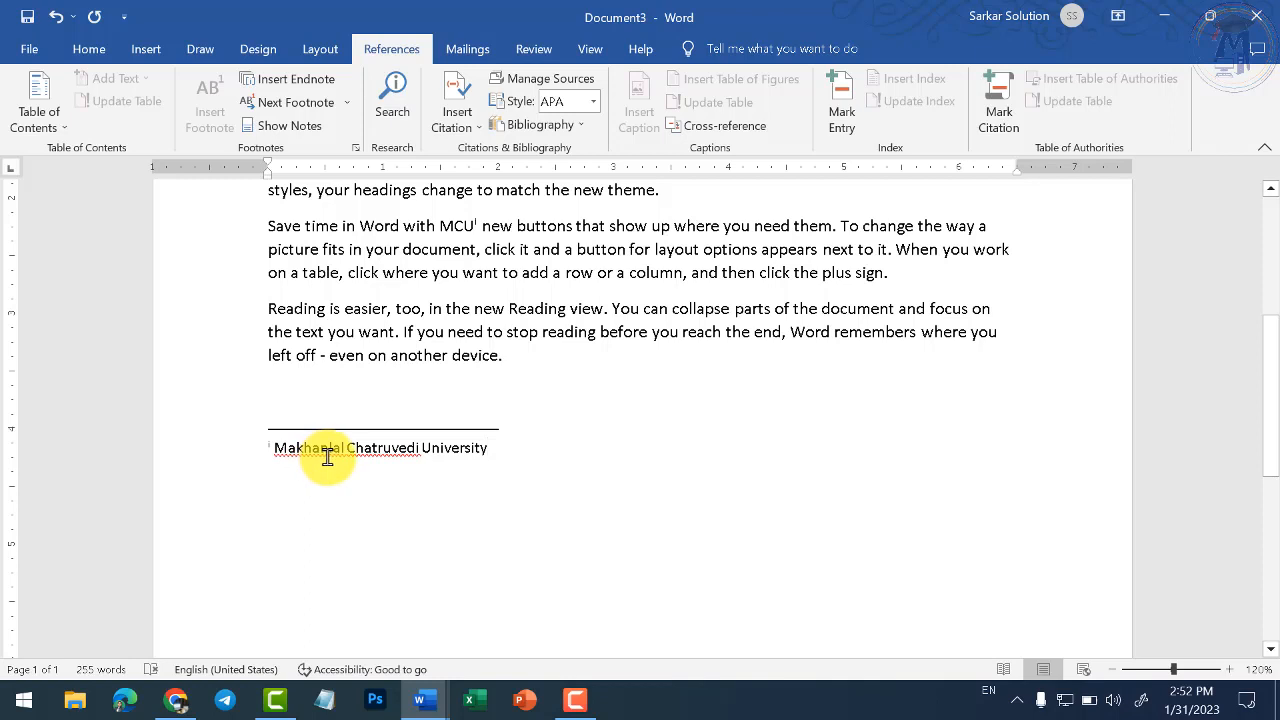
{"action": "scroll", "coordinate": [327, 456], "scroll_direction": "down", "scroll_amount": 1}
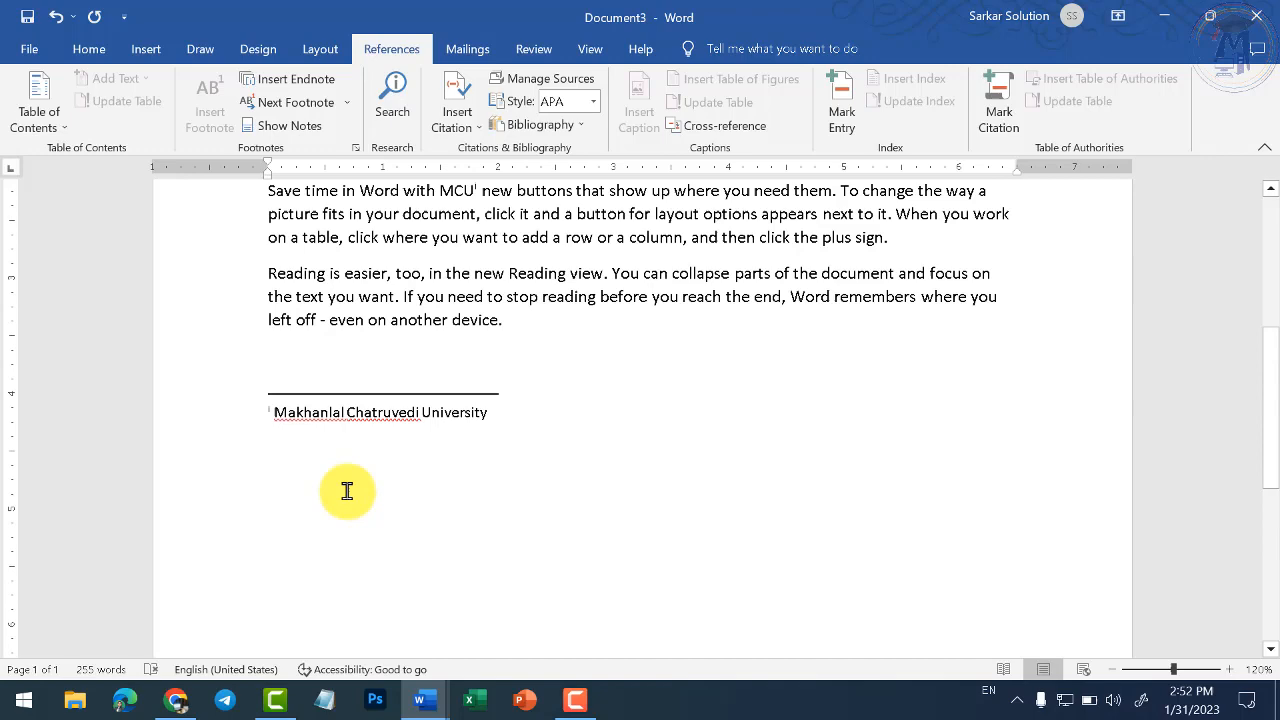
{"action": "scroll", "coordinate": [346, 490], "scroll_direction": "up", "scroll_amount": 5}
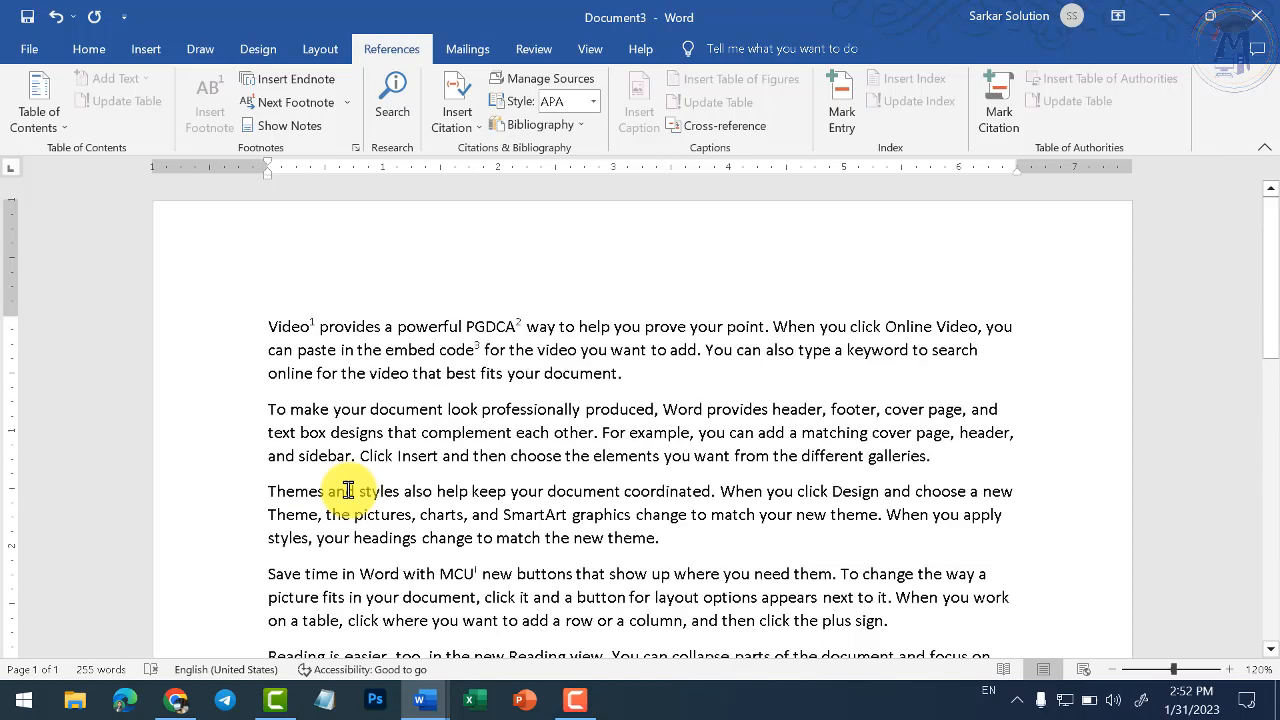
{"action": "scroll", "coordinate": [345, 485], "scroll_direction": "down", "scroll_amount": 6}
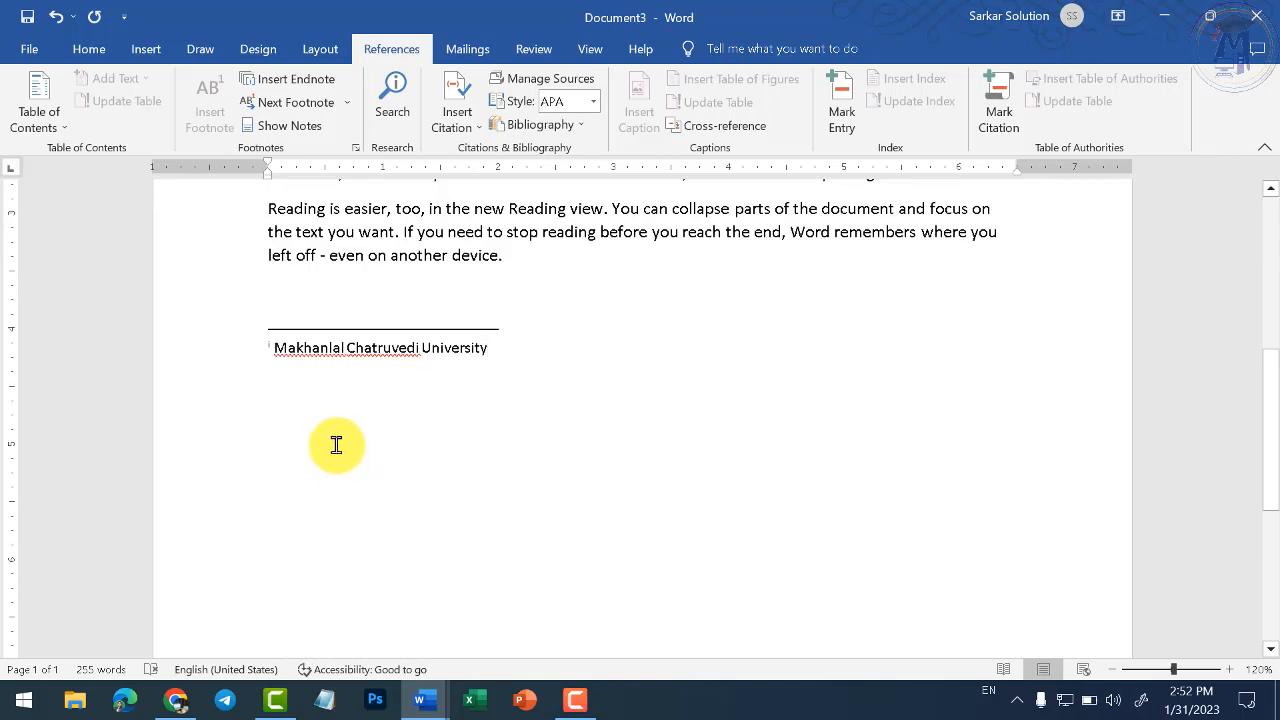
Undo the endnote text, the endnote and the word MCU inserted in the fourth paragraph
{"action": "key", "text": "ctrl+z"}
{"action": "key", "text": "ctrl+z"}
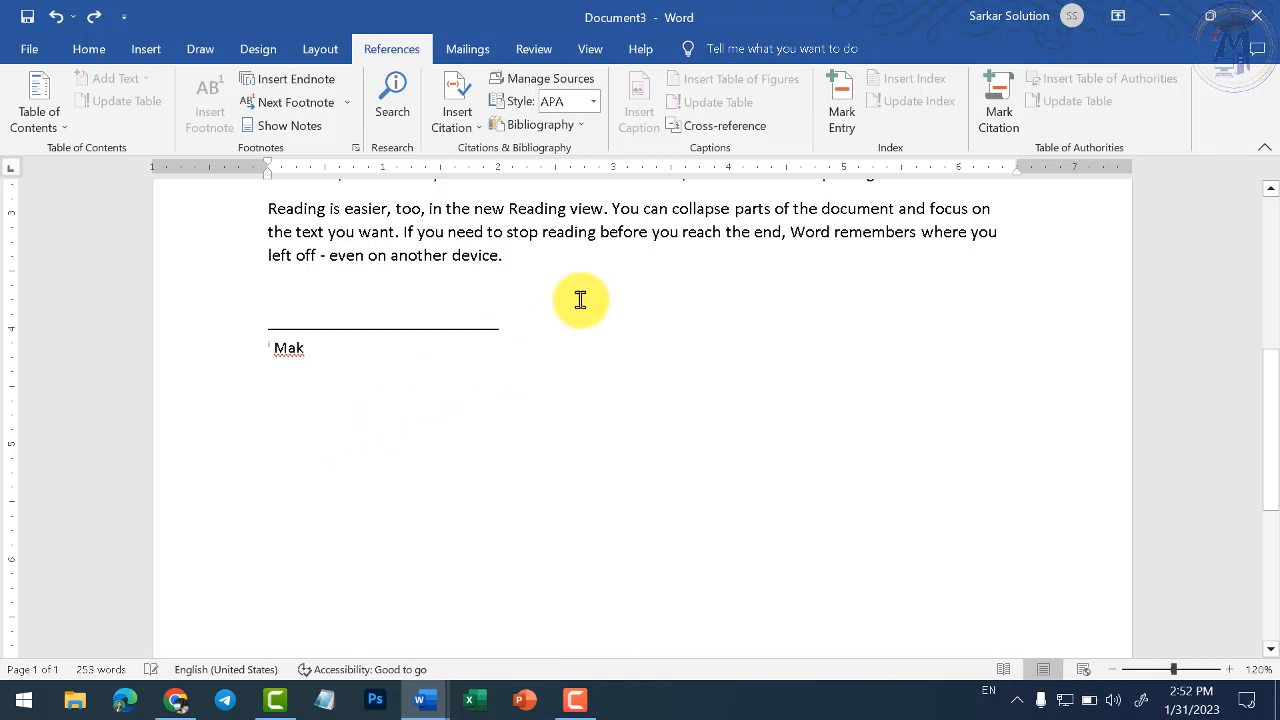
{"action": "key", "text": "ctrl+z"}
{"action": "key", "text": "ctrl+z"}
{"action": "key", "text": "ctrl+z"}
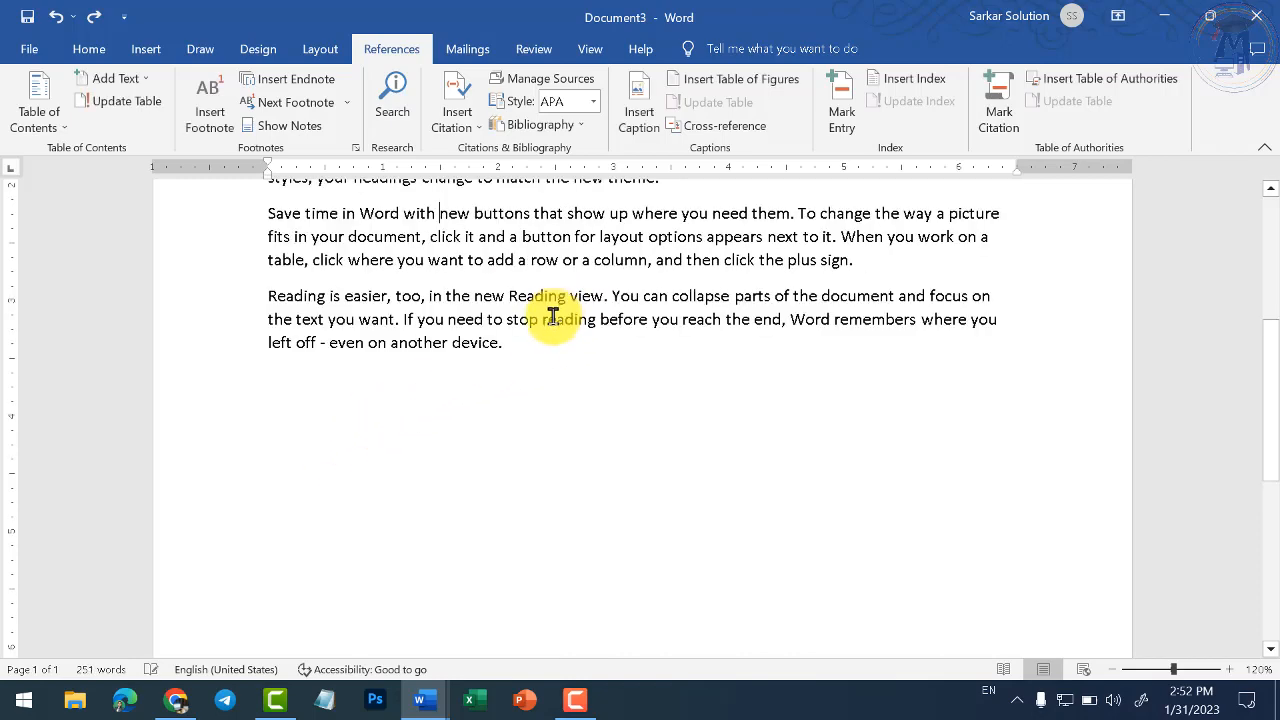
{"action": "scroll", "coordinate": [556, 340], "scroll_direction": "up", "scroll_amount": 1}
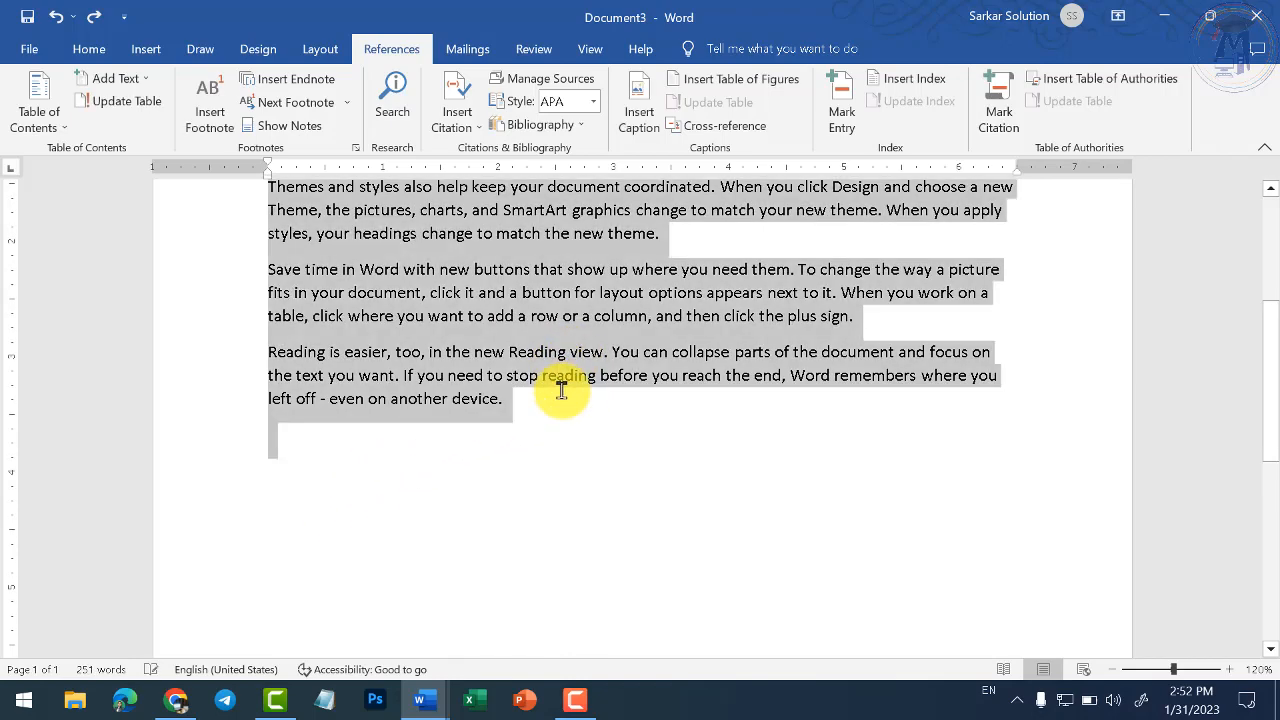
Copy the whole document text and paste it repeatedly at the end, giving eight copies across five pages
{"action": "key", "text": "ctrl+a"}
{"action": "left_click", "coordinate": [571, 424]}
{"action": "scroll", "coordinate": [585, 433], "scroll_direction": "down", "scroll_amount": 10}
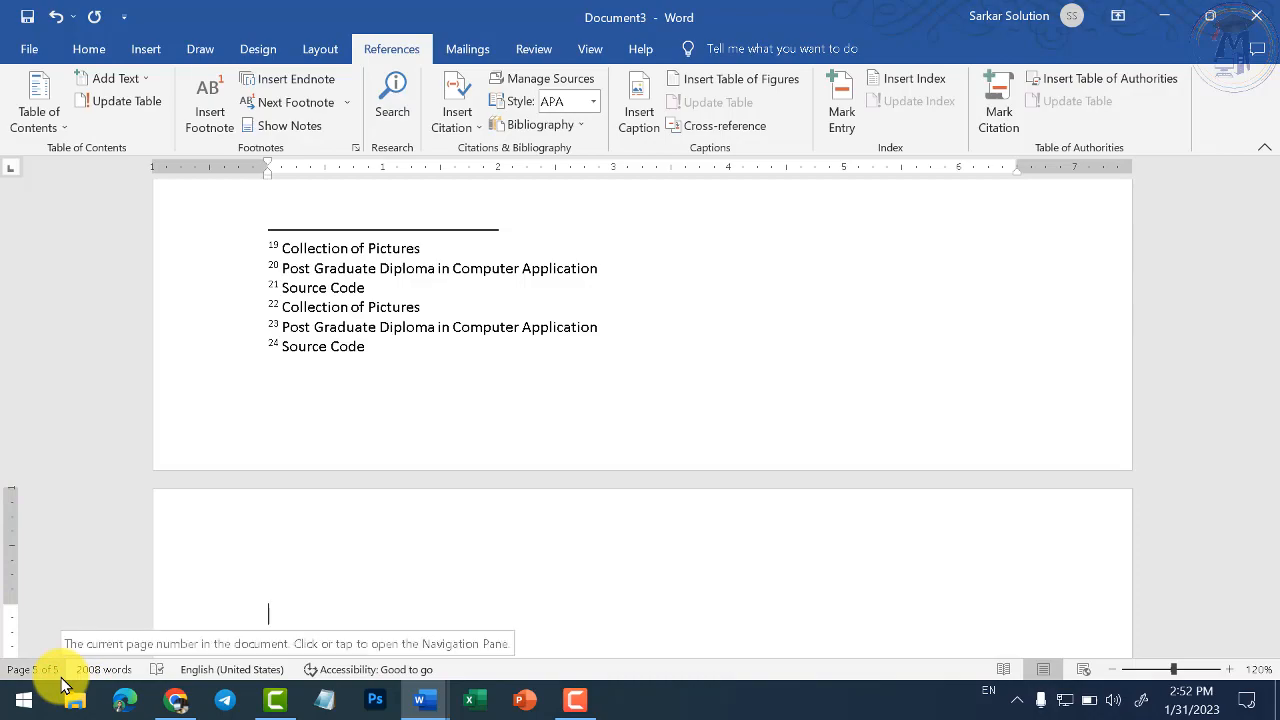
{"action": "scroll", "coordinate": [647, 308], "scroll_direction": "up", "scroll_amount": 5}
{"action": "scroll", "coordinate": [647, 308], "scroll_direction": "down", "scroll_amount": 2}
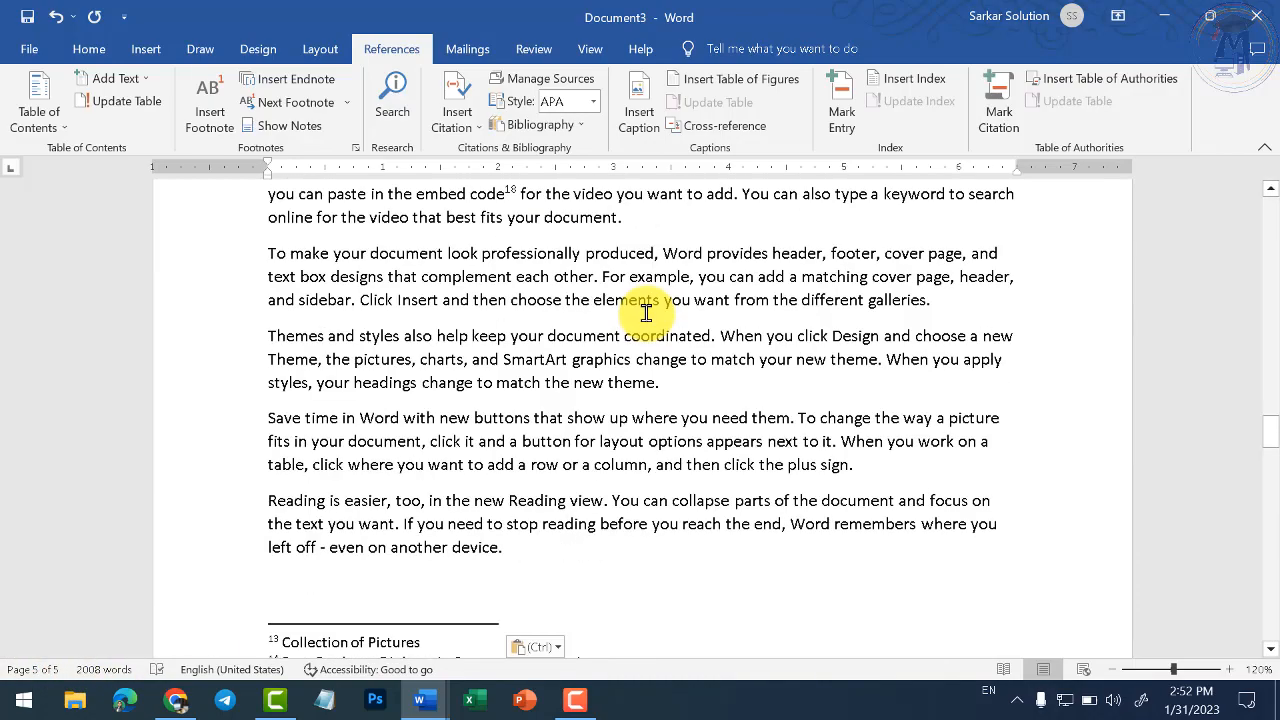
Add "MCU" after the last "Themes and styles" paragraph on page 2 and give it an endnote reading "Makhanlal Chaturvedi"
{"action": "scroll", "coordinate": [600, 308], "scroll_direction": "up", "scroll_amount": 20}
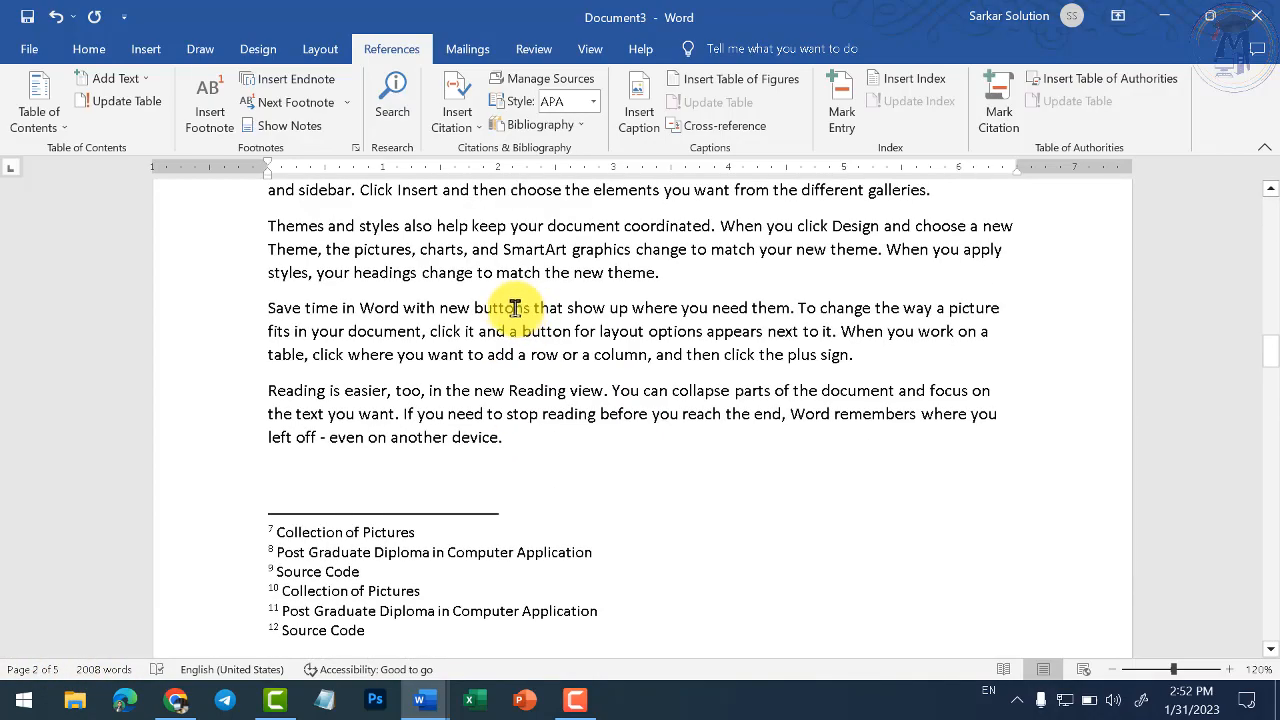
{"action": "left_click", "coordinate": [694, 274]}
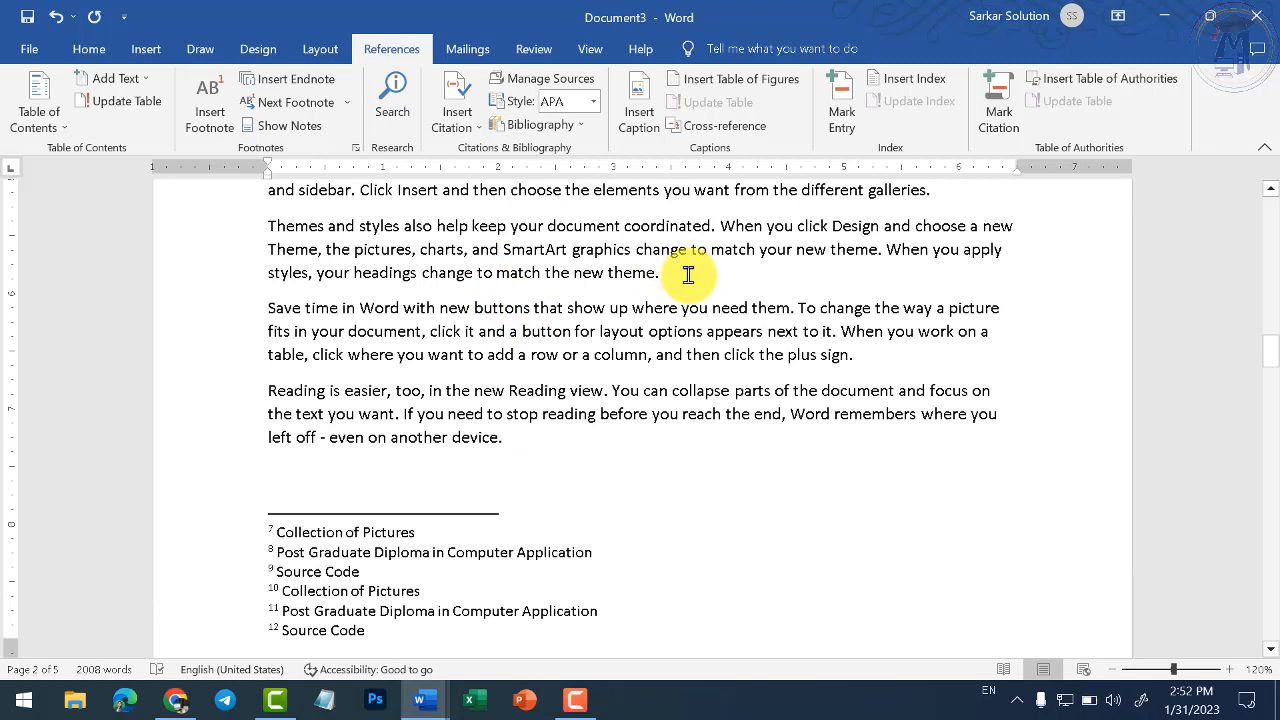
{"action": "type", "text": "MCU"}
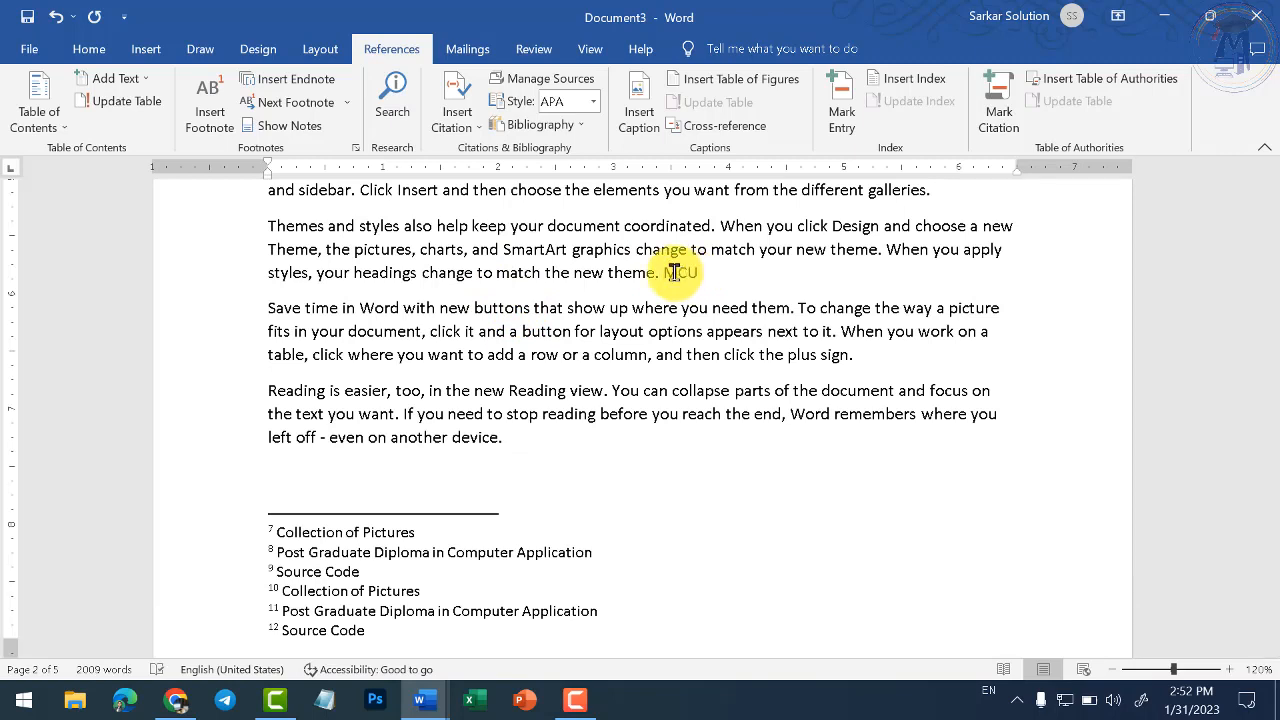
{"action": "left_click", "coordinate": [270, 90]}
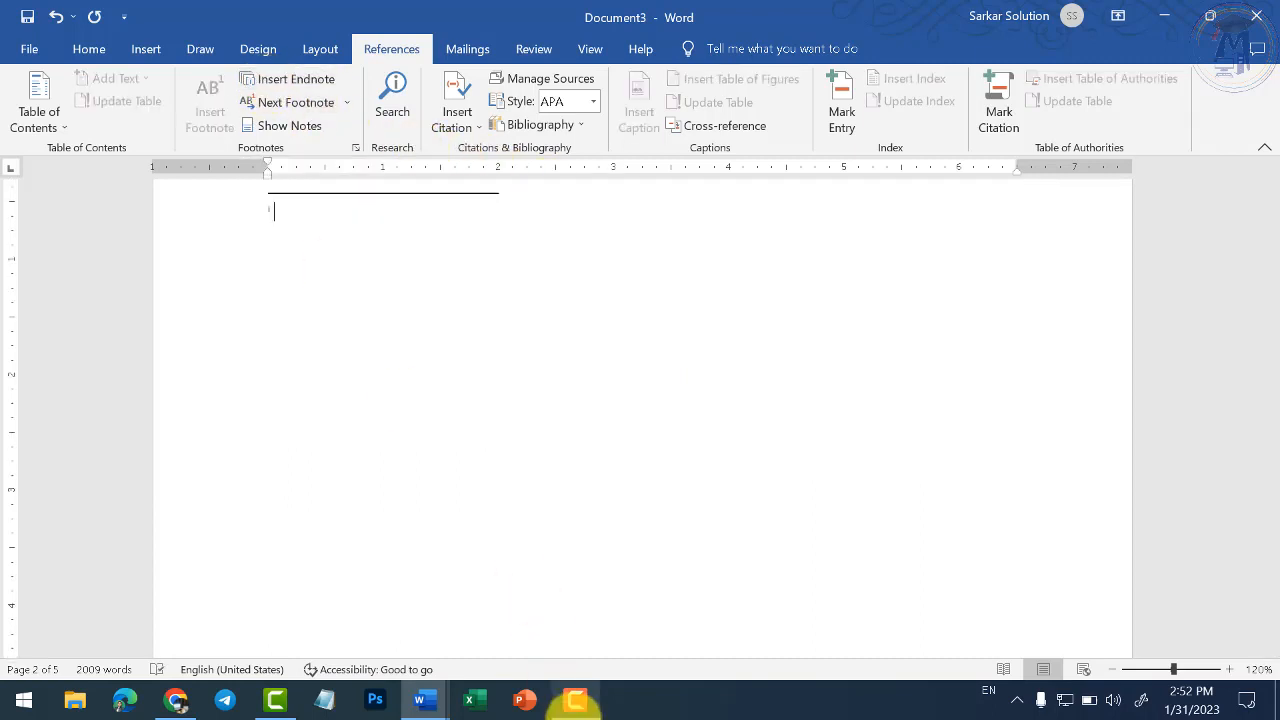
{"action": "type", "text": "Makhanaal Chaturv"}
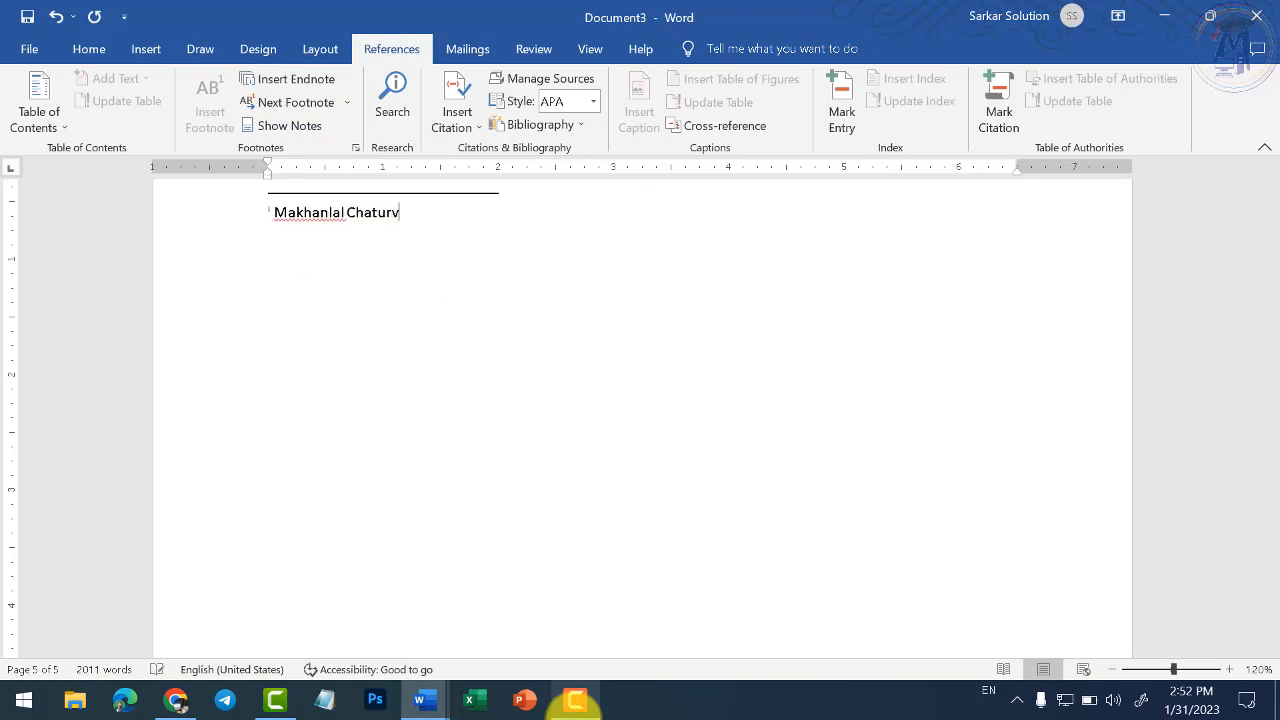
{"action": "type", "text": "edi"}
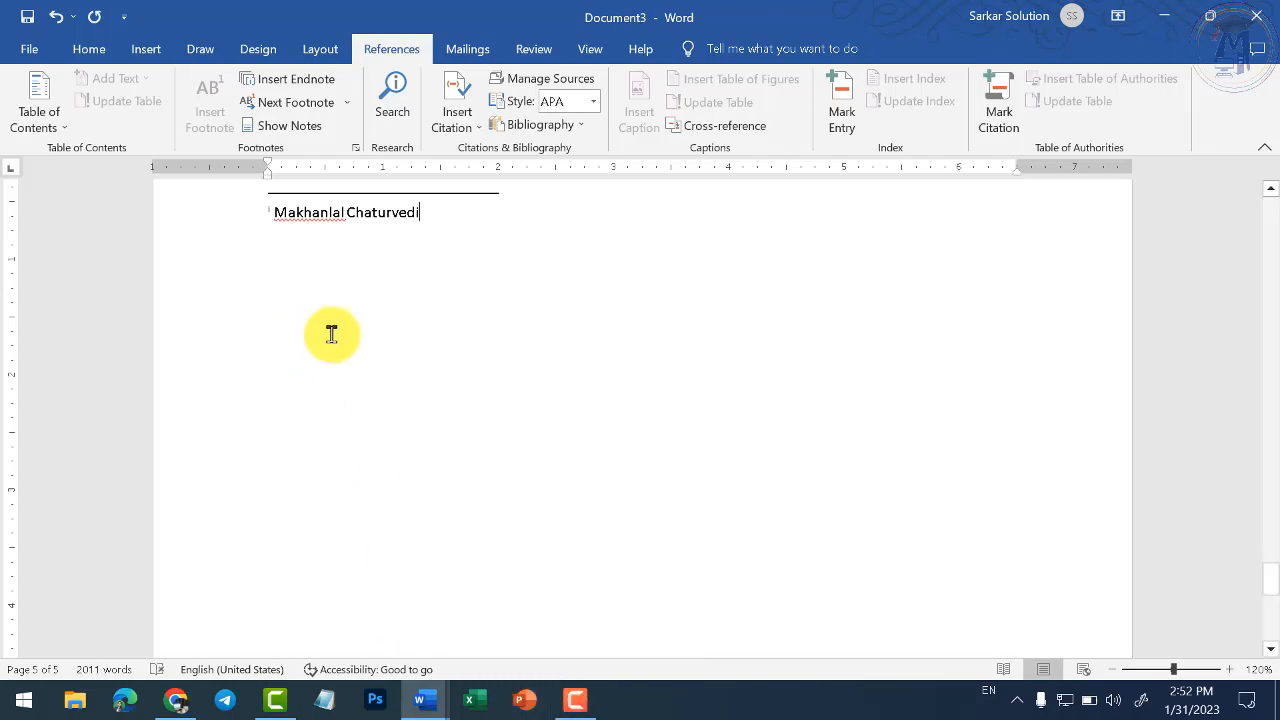
Step through the footnote references with Next Footnote, from reference 13 on page 3 to reference 22 on page 4
{"action": "scroll", "coordinate": [350, 365], "scroll_direction": "down", "scroll_amount": 5}
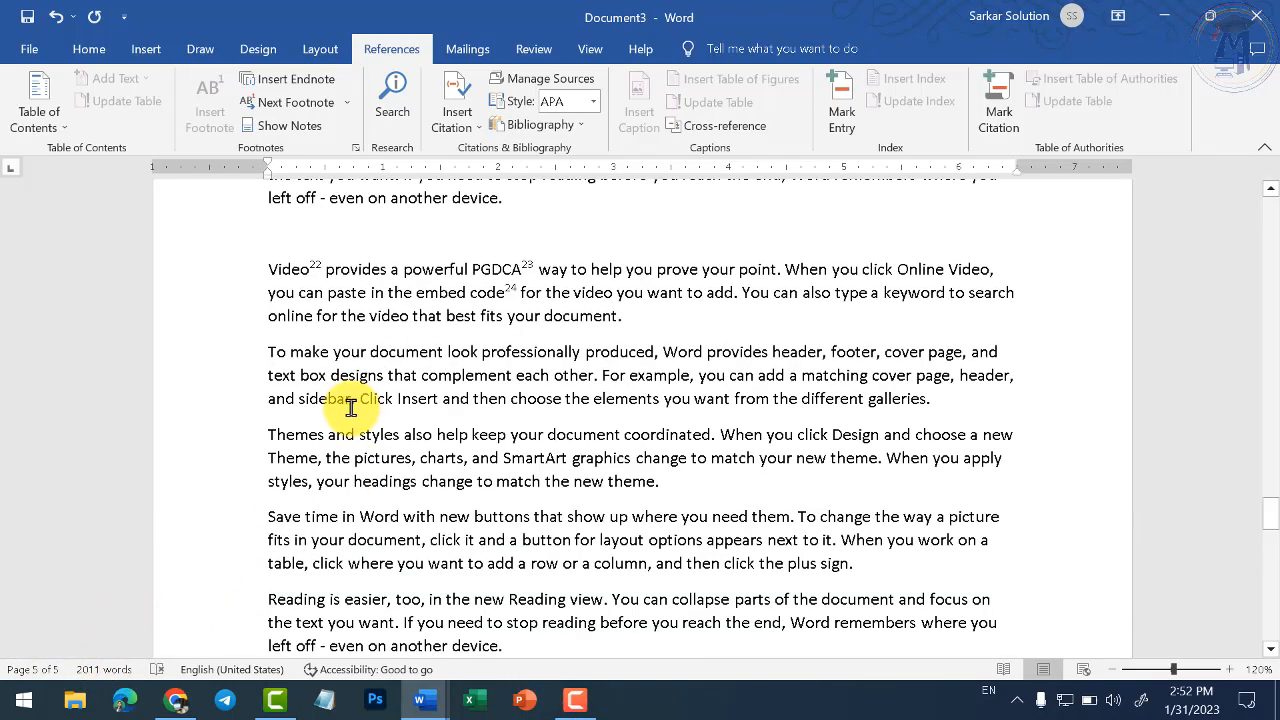
{"action": "scroll", "coordinate": [340, 400], "scroll_direction": "down", "scroll_amount": 5}
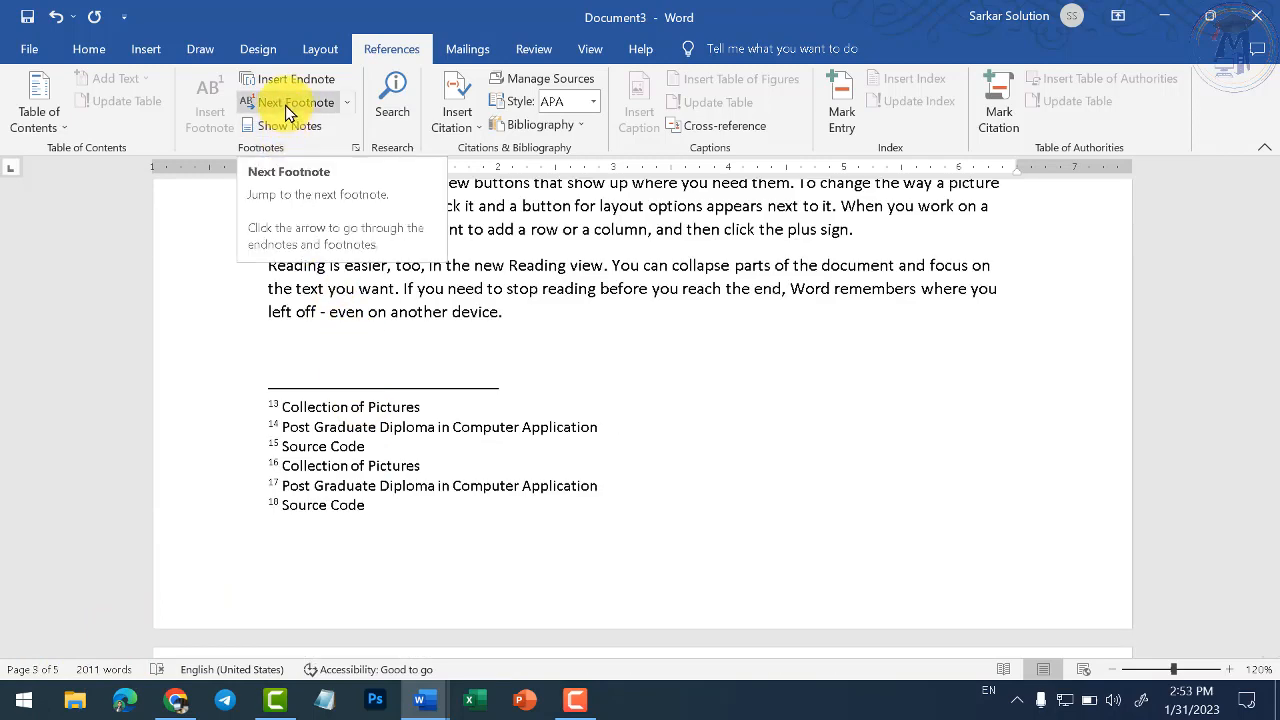
{"action": "left_click", "coordinate": [347, 103]}
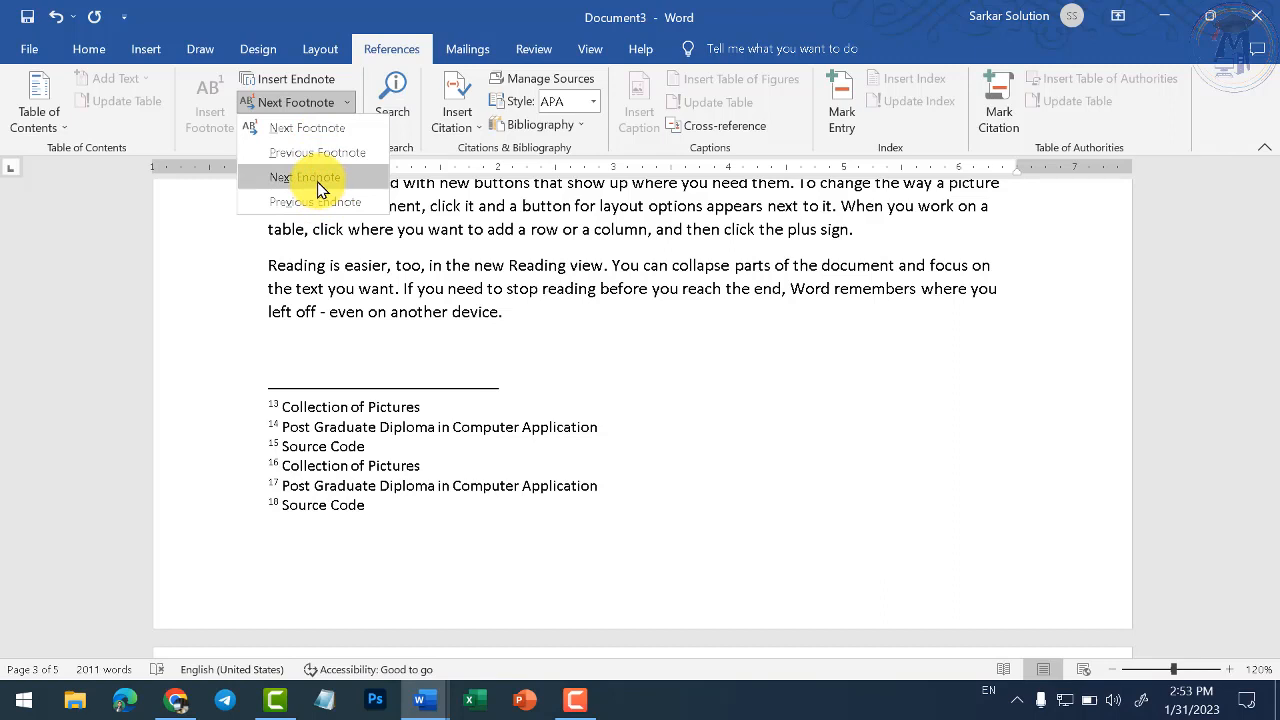
{"action": "left_click", "coordinate": [310, 127]}
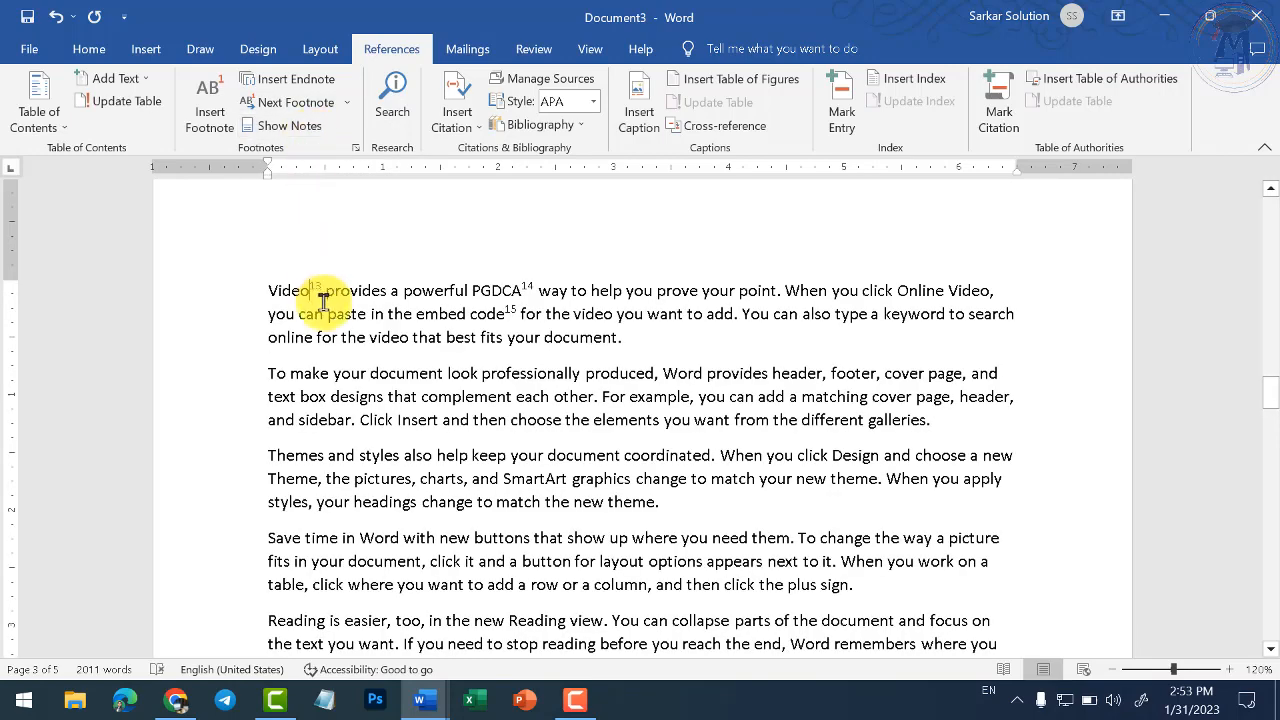
{"action": "left_click", "coordinate": [318, 104]}
{"action": "left_click", "coordinate": [323, 103]}
{"action": "left_click", "coordinate": [325, 104]}
{"action": "left_click", "coordinate": [326, 106]}
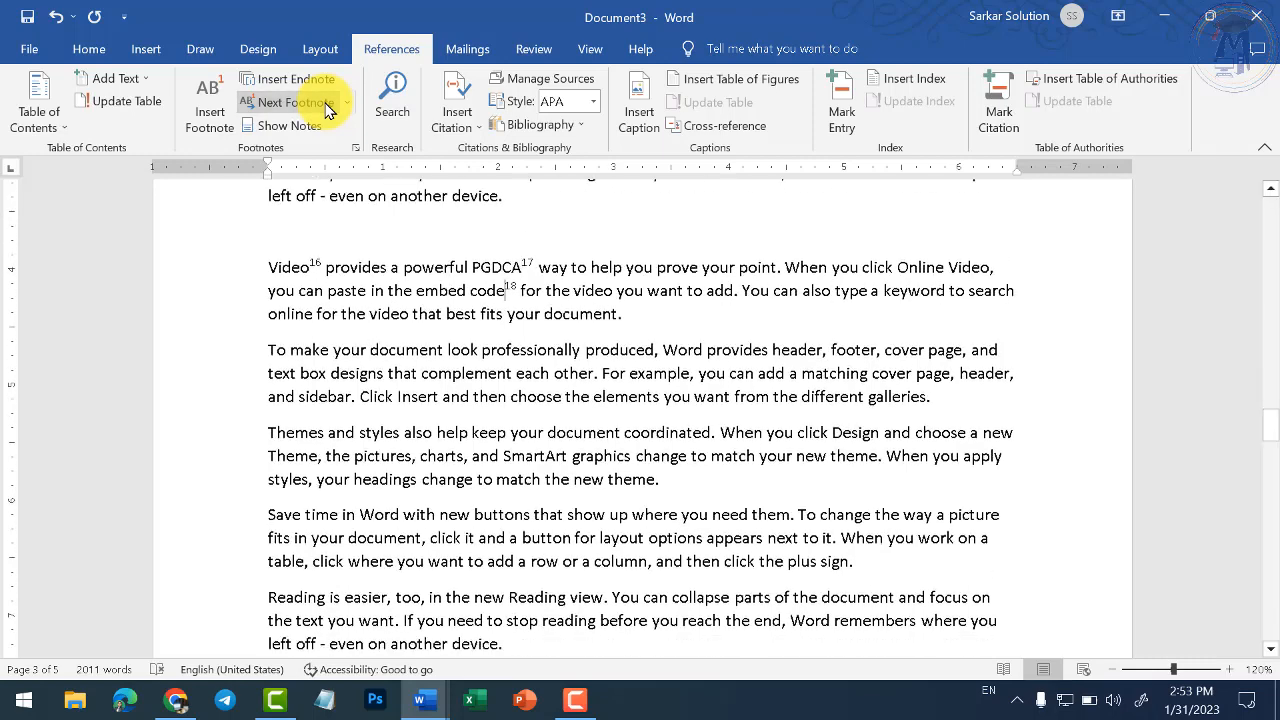
{"action": "left_click", "coordinate": [324, 104]}
{"action": "left_click", "coordinate": [322, 105]}
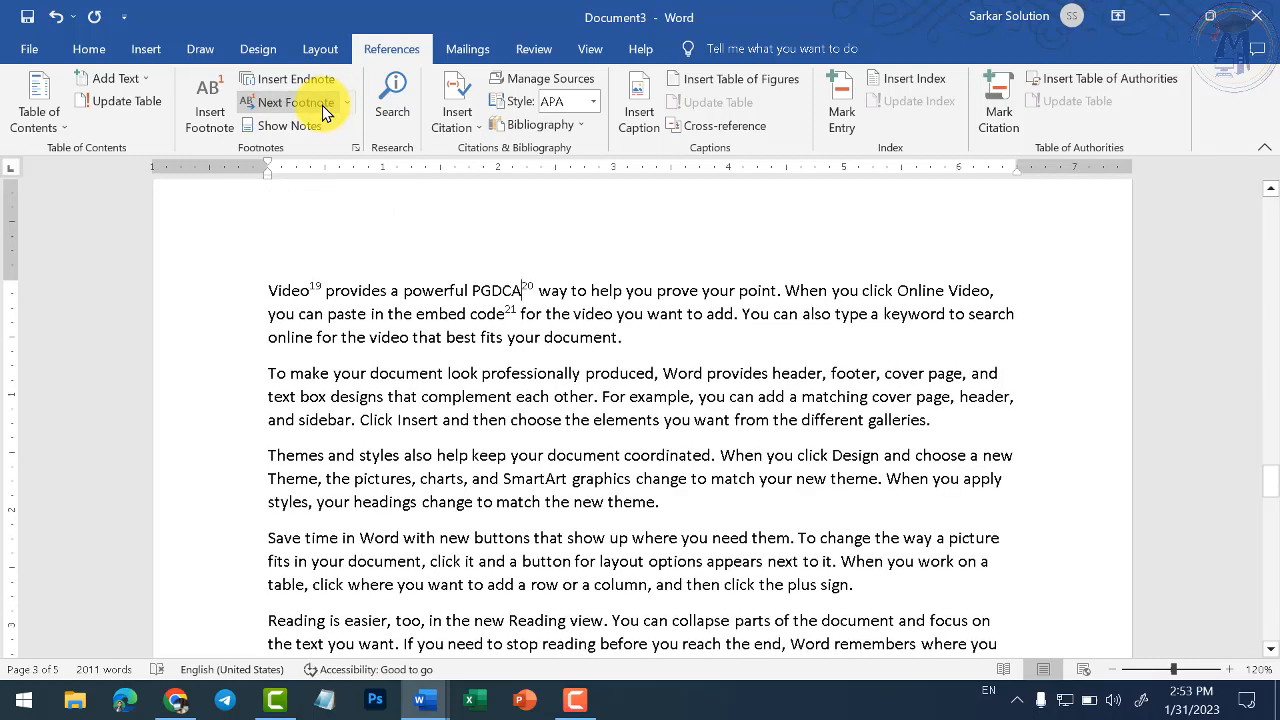
{"action": "left_click", "coordinate": [322, 105]}
{"action": "left_click", "coordinate": [322, 105]}
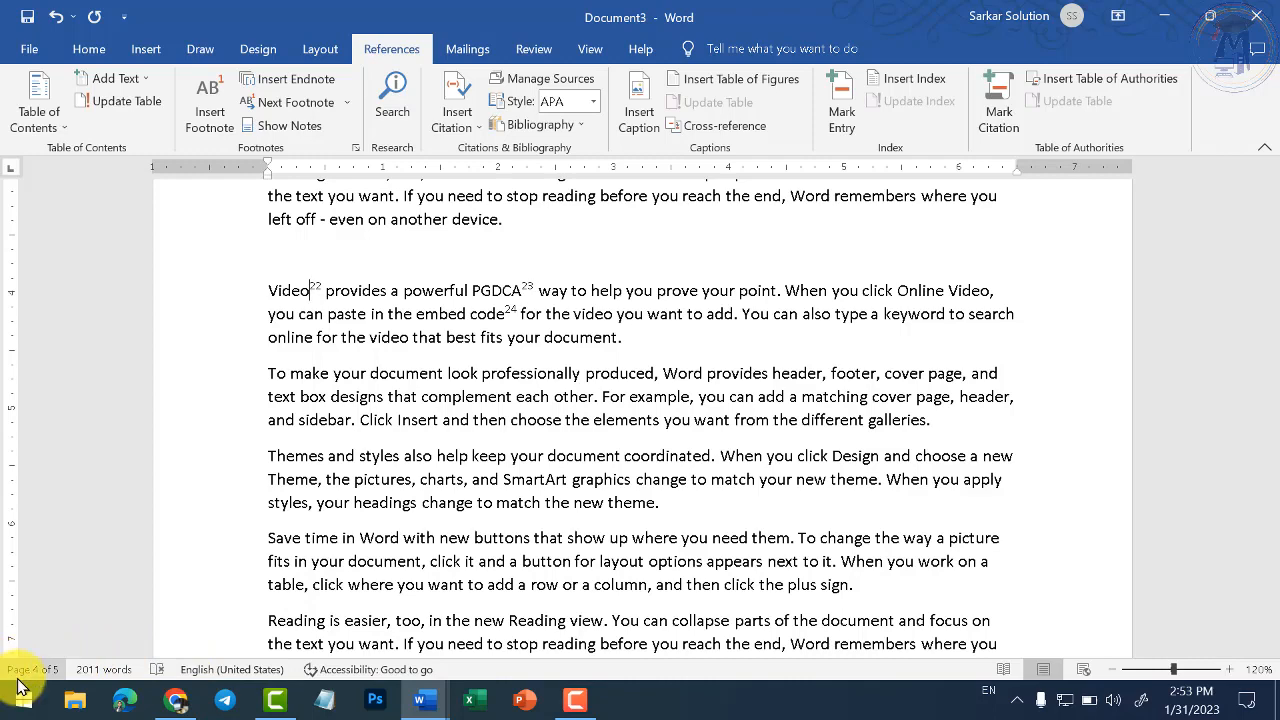
Examine where the endnote and the page footnotes sit in the last pages, going back from the document's end to page 3
{"action": "scroll", "coordinate": [766, 360], "scroll_direction": "down", "scroll_amount": 15}
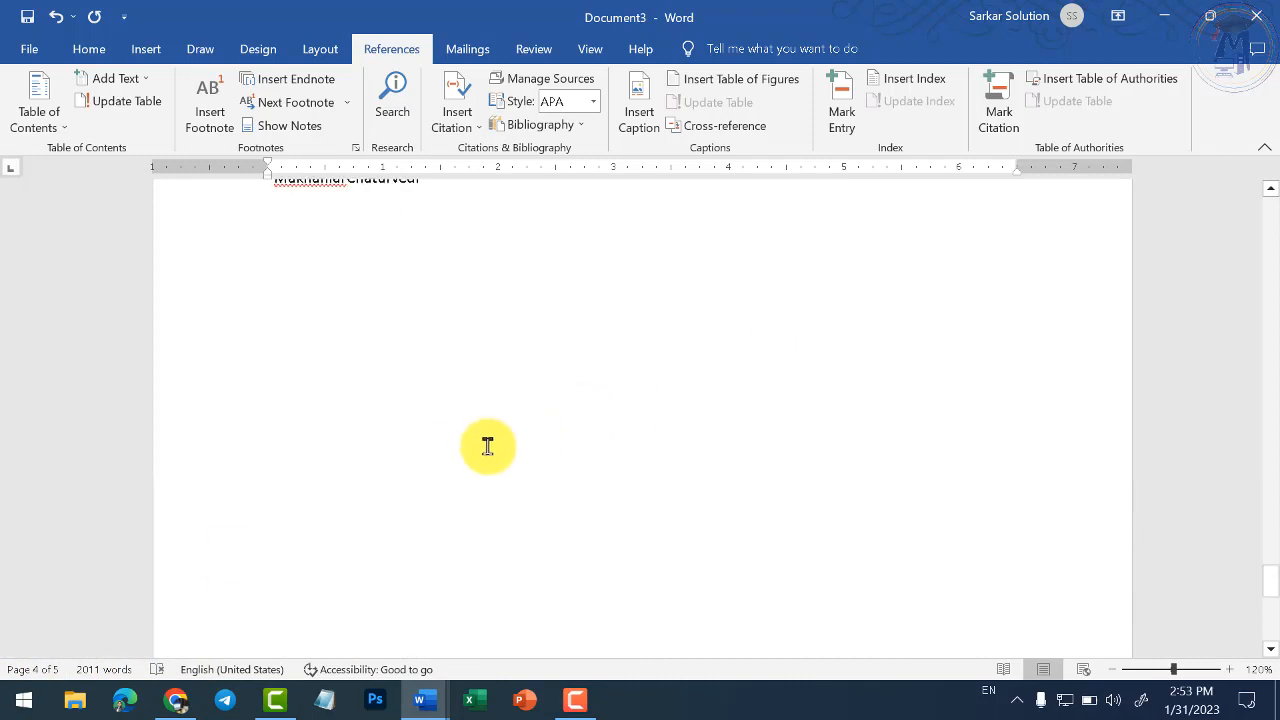
{"action": "scroll", "coordinate": [379, 465], "scroll_direction": "up", "scroll_amount": 2}
{"action": "scroll", "coordinate": [379, 465], "scroll_direction": "up", "scroll_amount": 3}
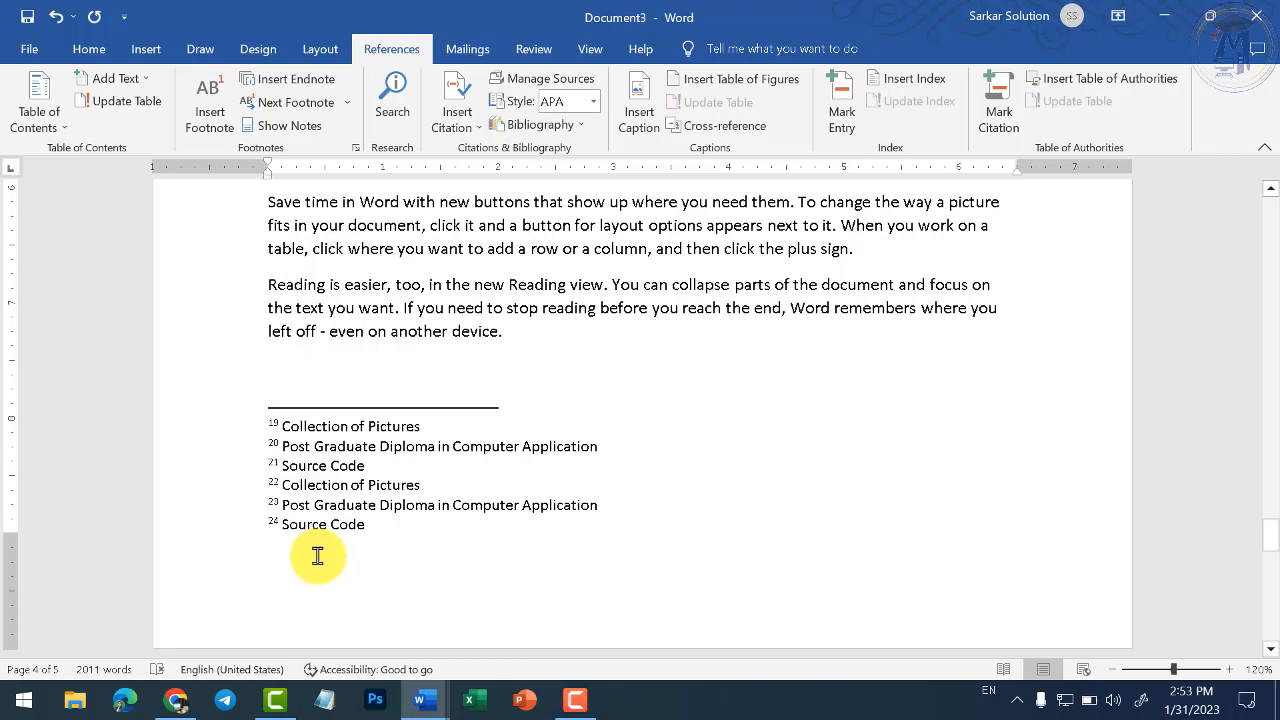
{"action": "scroll", "coordinate": [363, 520], "scroll_direction": "up", "scroll_amount": 5}
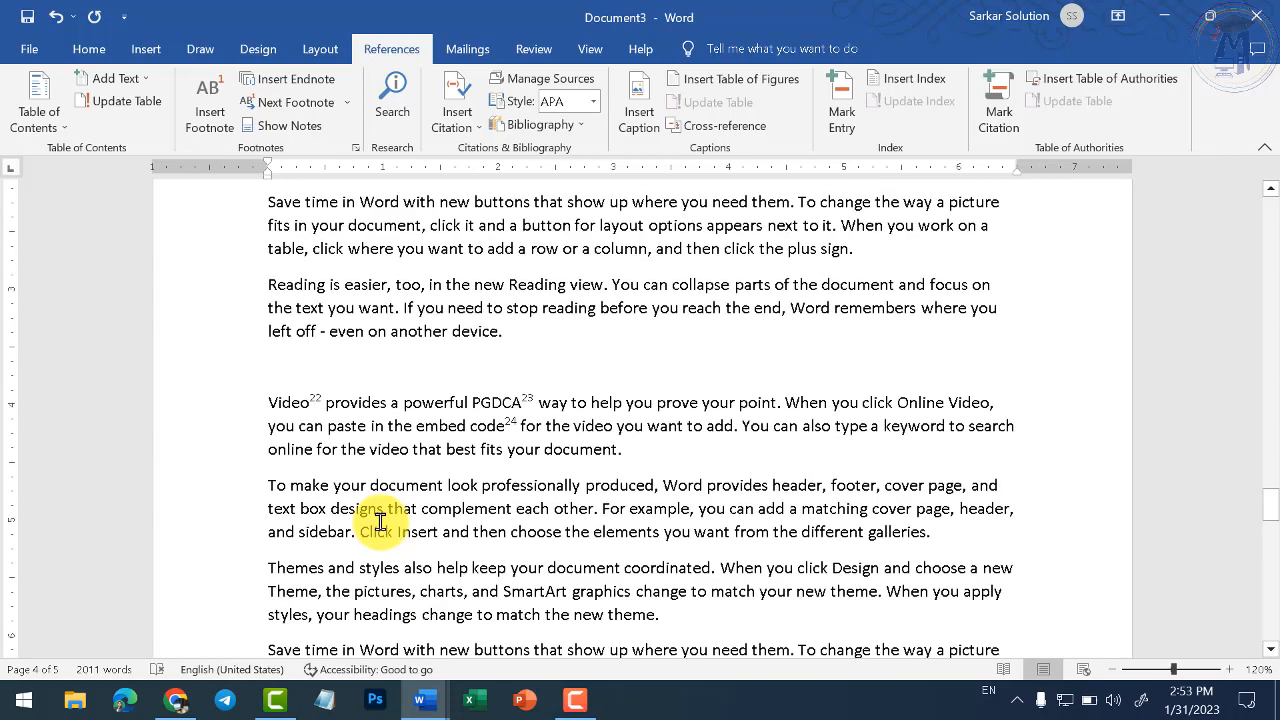
{"action": "scroll", "coordinate": [450, 470], "scroll_direction": "up", "scroll_amount": 2}
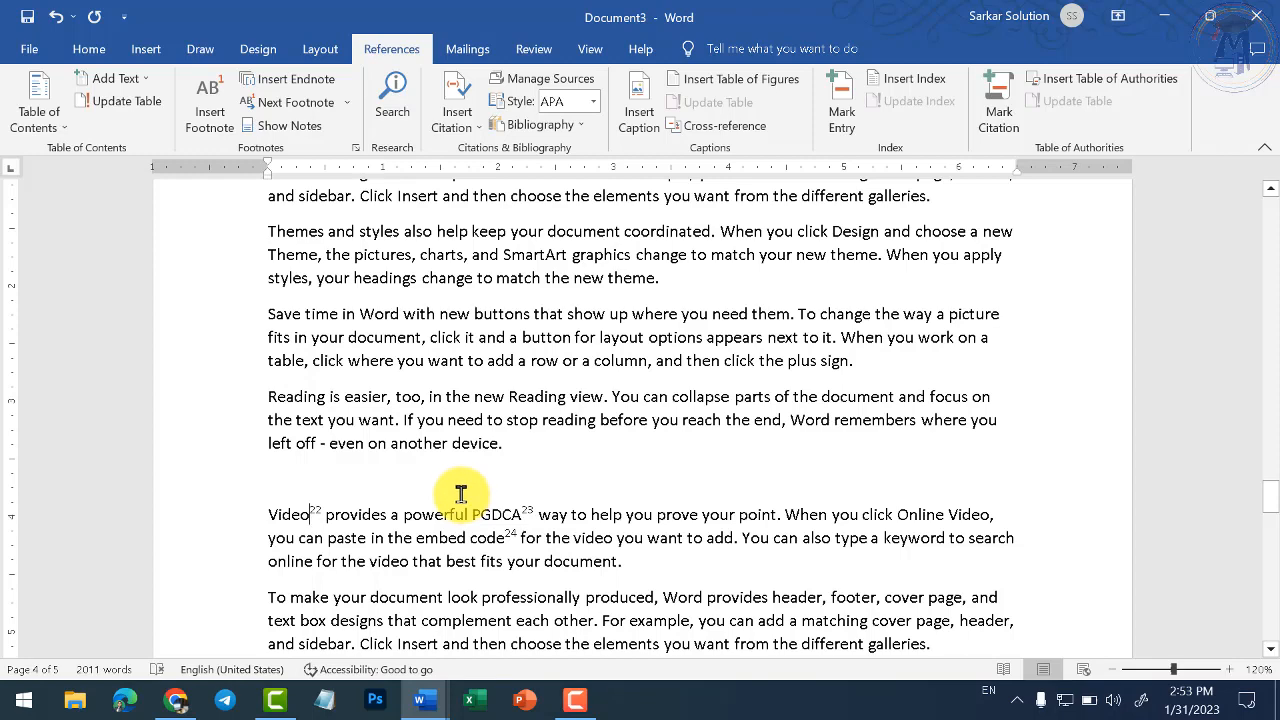
{"action": "scroll", "coordinate": [541, 414], "scroll_direction": "up", "scroll_amount": 8}
{"action": "scroll", "coordinate": [537, 410], "scroll_direction": "up", "scroll_amount": 1}
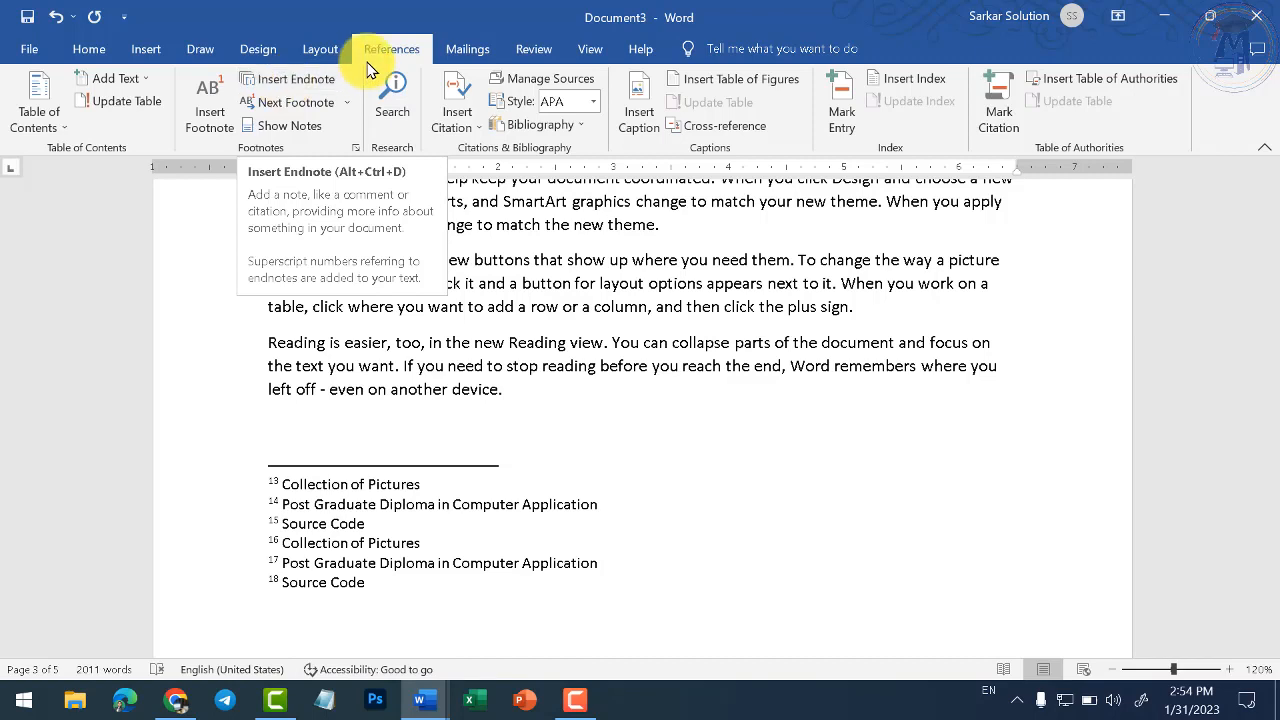
{"action": "left_click", "coordinate": [320, 49]}
{"action": "left_click", "coordinate": [390, 52]}
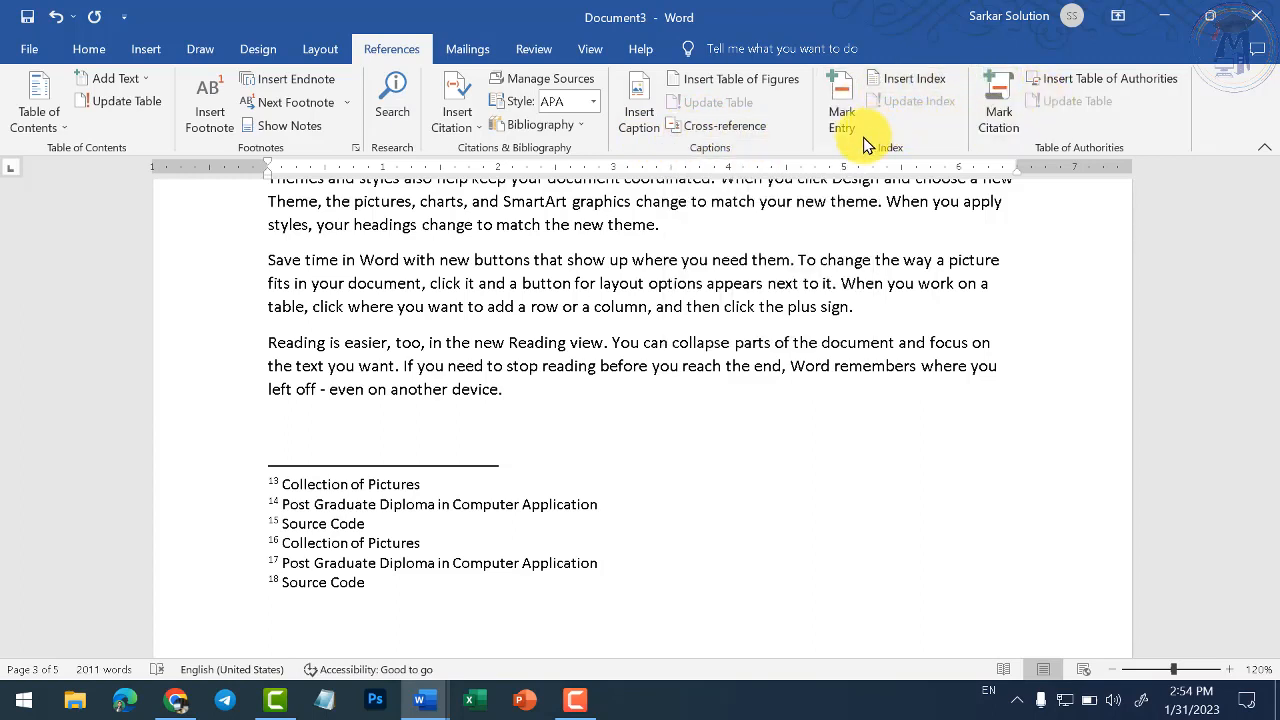
{"action": "left_click", "coordinate": [61, 133]}
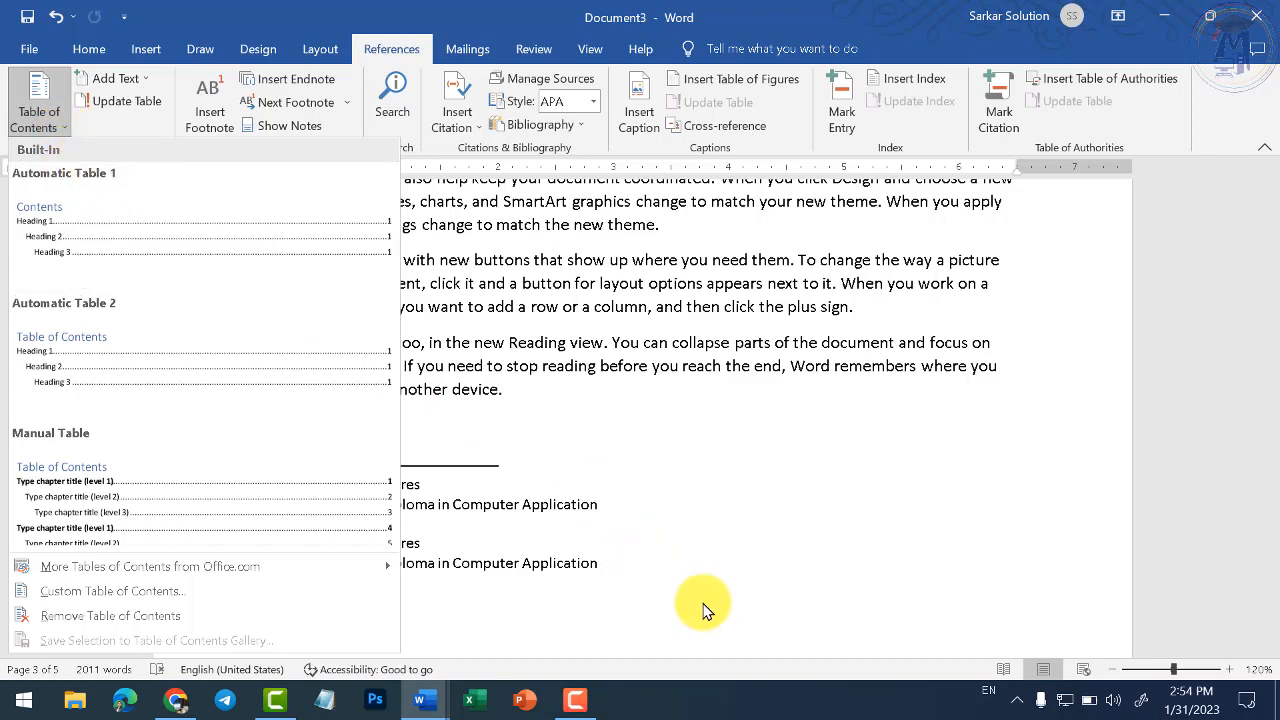
Close Document2 and discard its changes
{"action": "left_click", "coordinate": [433, 704]}
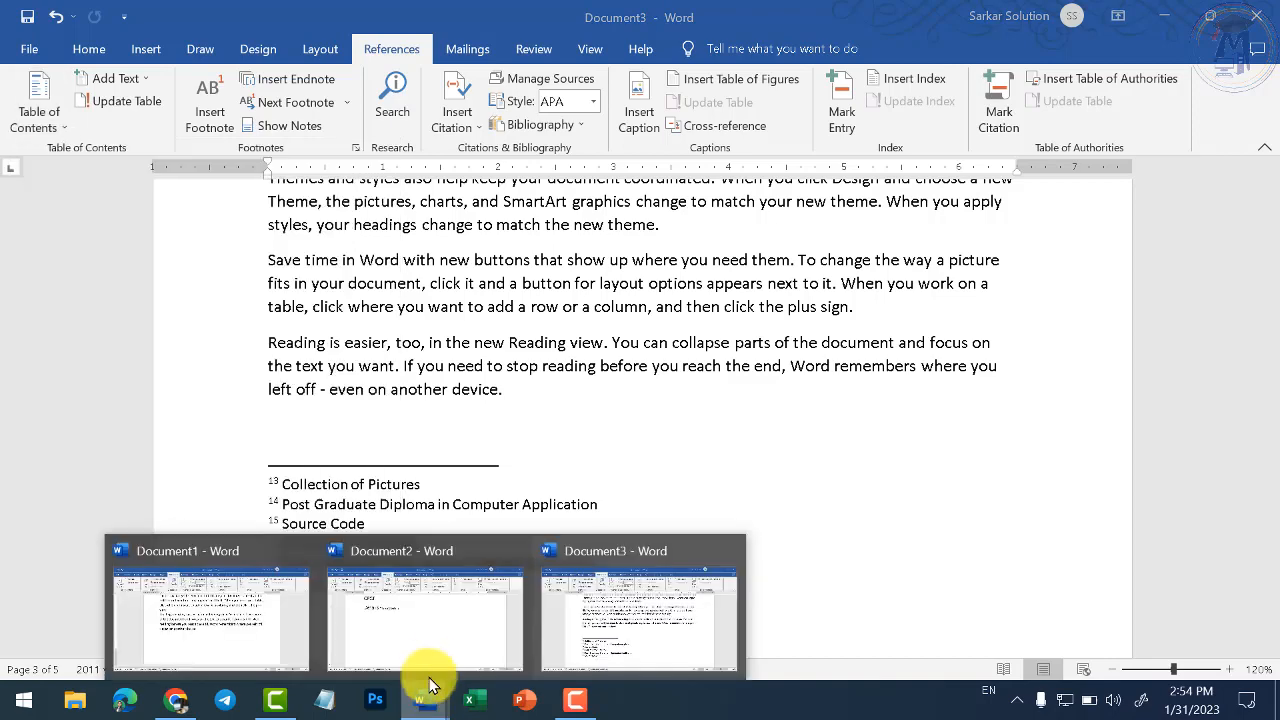
{"action": "left_click", "coordinate": [517, 545]}
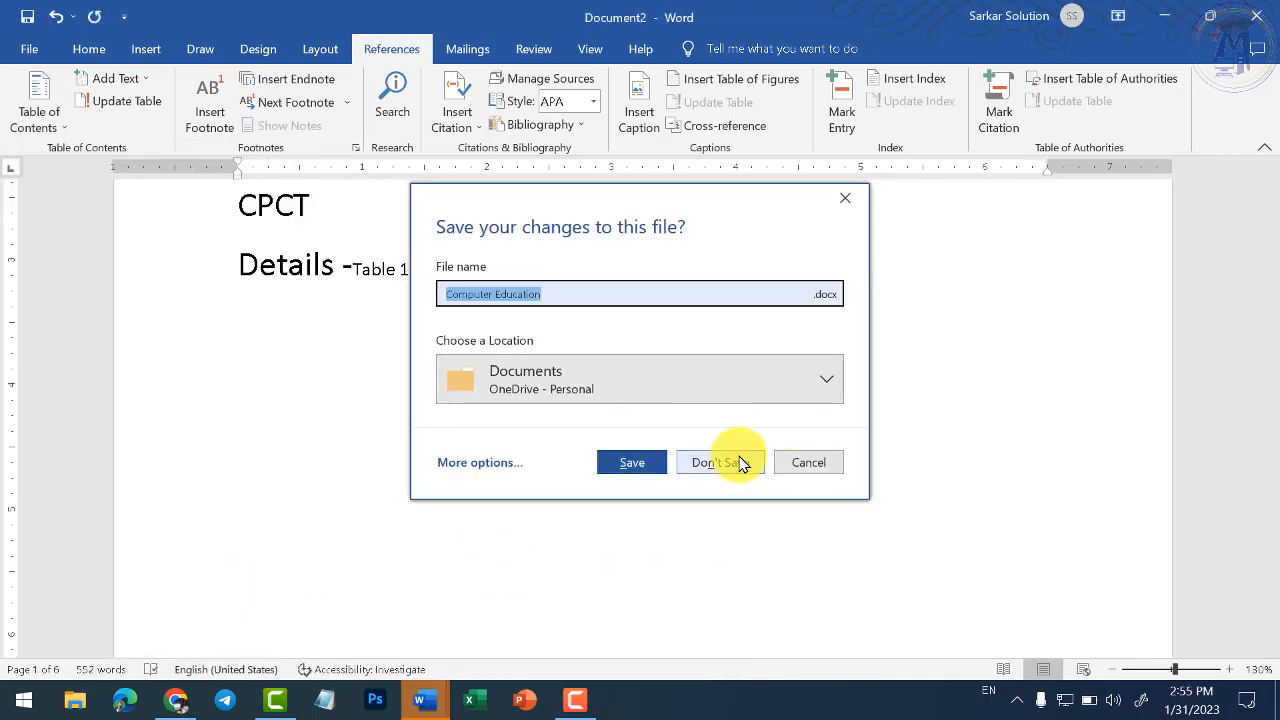
{"action": "left_click", "coordinate": [735, 462]}
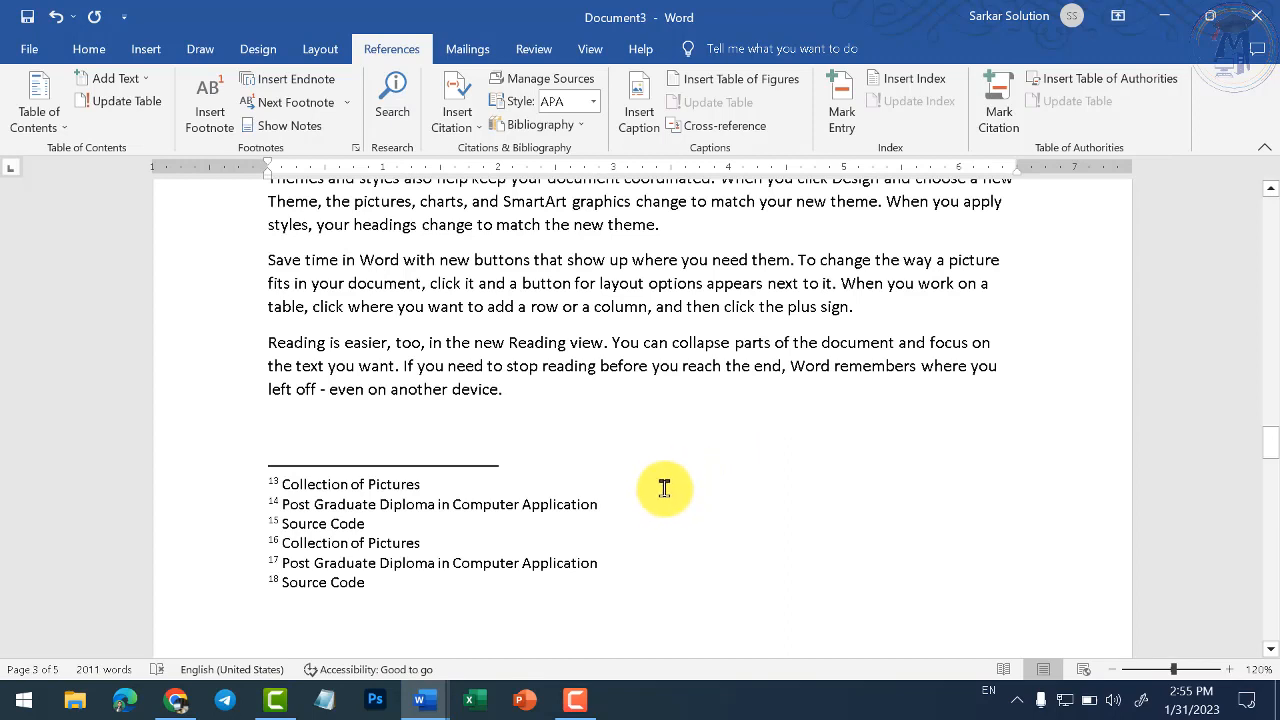
Create a new blank document and fill it with sample paragraphs using =rand()
{"action": "key", "text": "ctrl+n"}
{"action": "type", "text": "="}
{"action": "key", "text": "BackSpace"}
{"action": "key", "text": "BackSpace"}
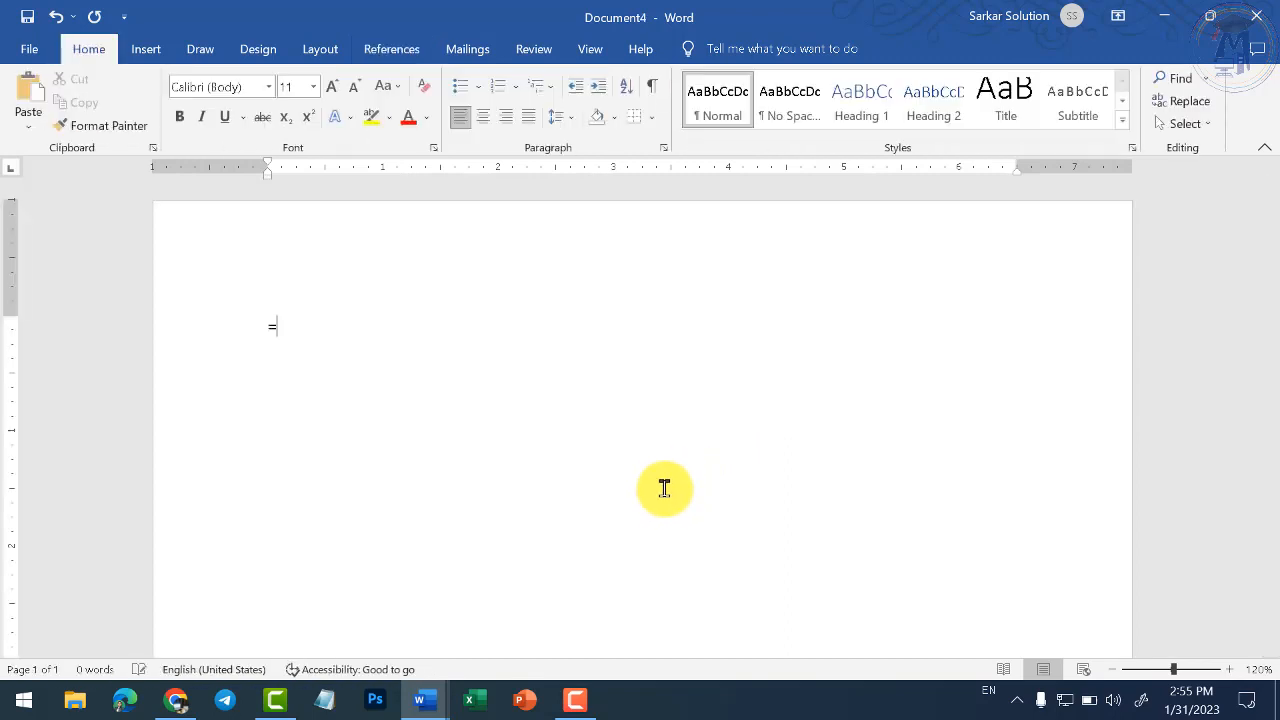
{"action": "type", "text": "=rand()"}
{"action": "key", "text": "Return"}
{"action": "scroll", "coordinate": [505, 476], "scroll_direction": "up", "scroll_amount": 5}
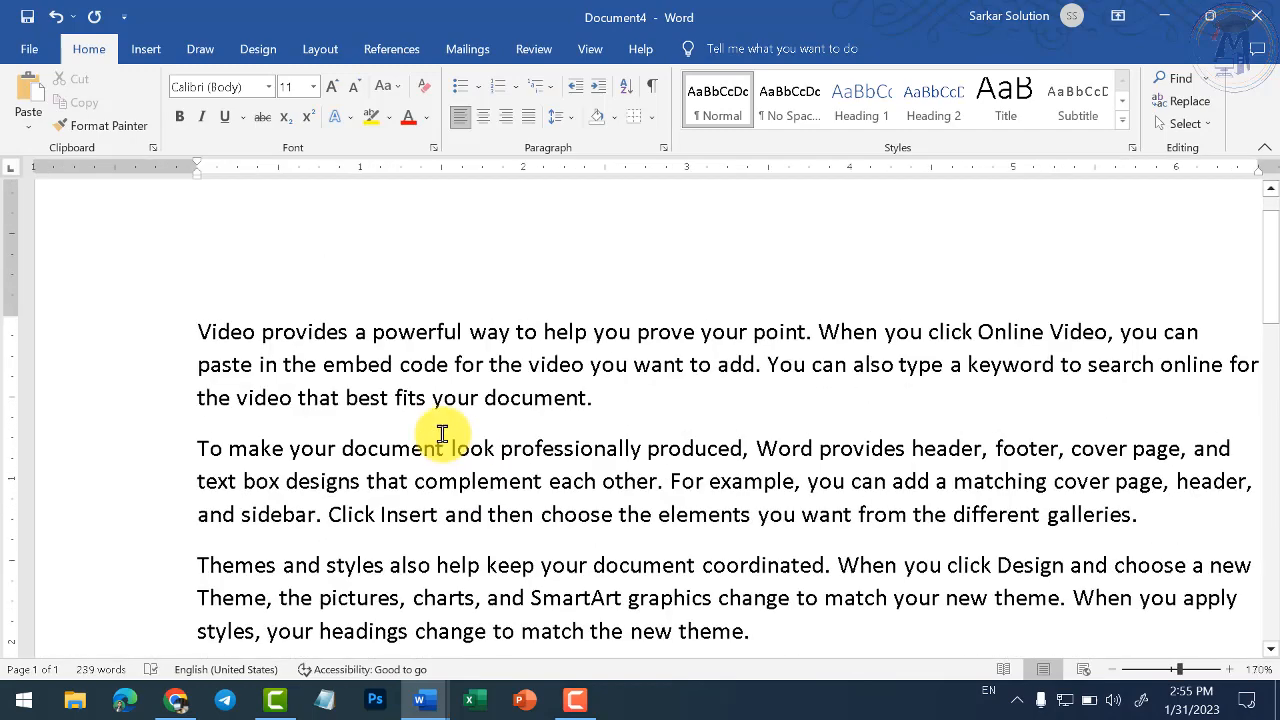
Add the title line "Computer" above the first paragraph
{"action": "left_click", "coordinate": [203, 332]}
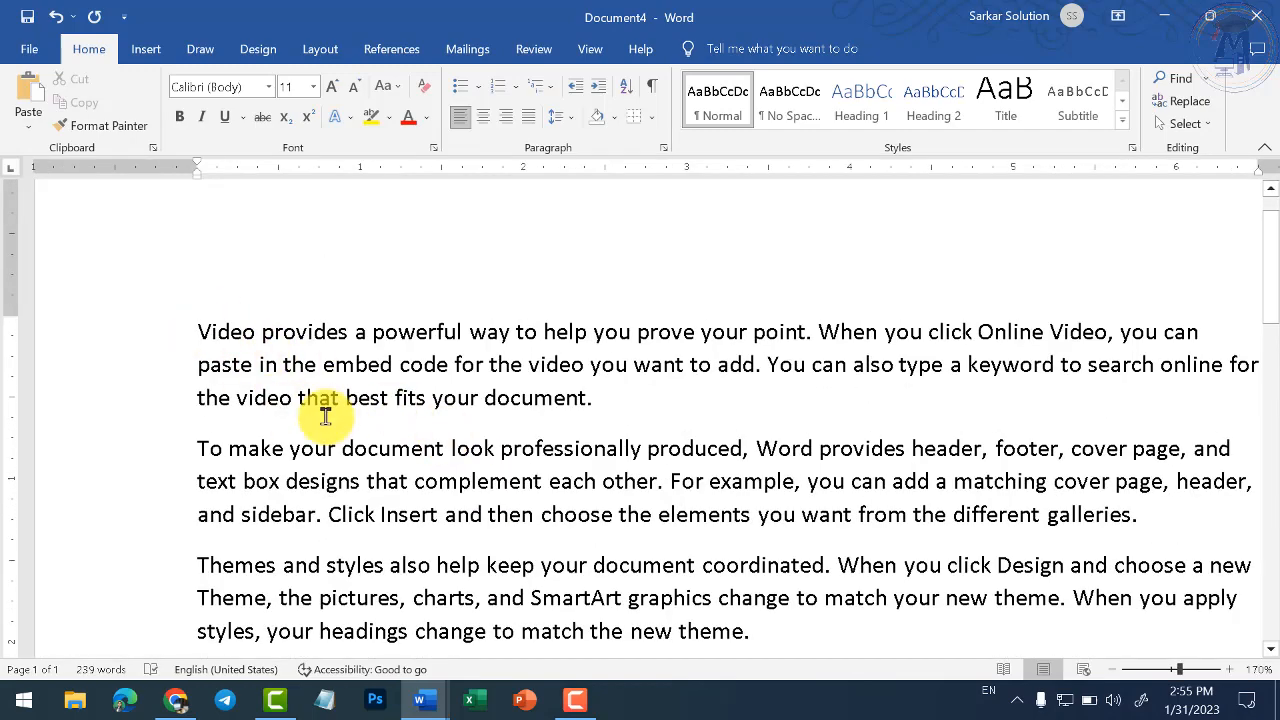
{"action": "key", "text": "Return"}
{"action": "key", "text": "Up"}
{"action": "type", "text": "Computer"}
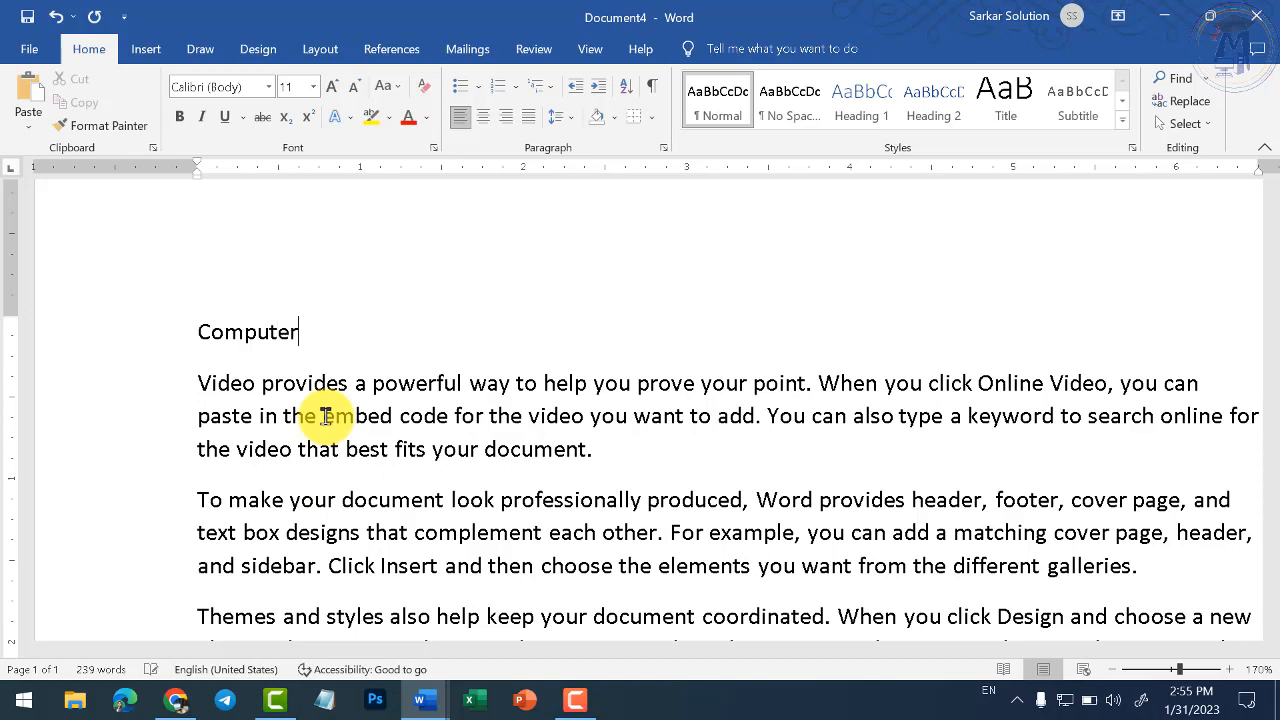
Add the title line "Hardware" above the "To make your document" paragraph and "Software" above the "Themes and styles" paragraph
{"action": "scroll", "coordinate": [514, 520], "scroll_direction": "down", "scroll_amount": 2}
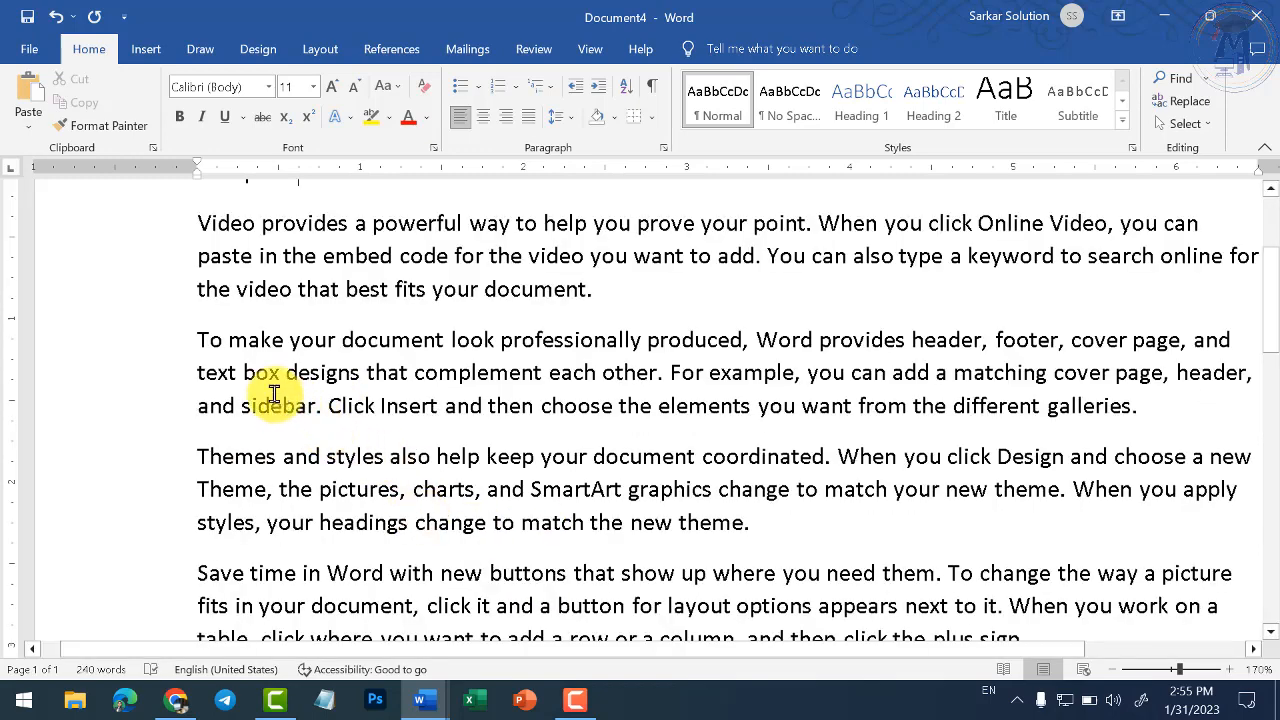
{"action": "left_click", "coordinate": [205, 341]}
{"action": "key", "text": "Return"}
{"action": "key", "text": "Up"}
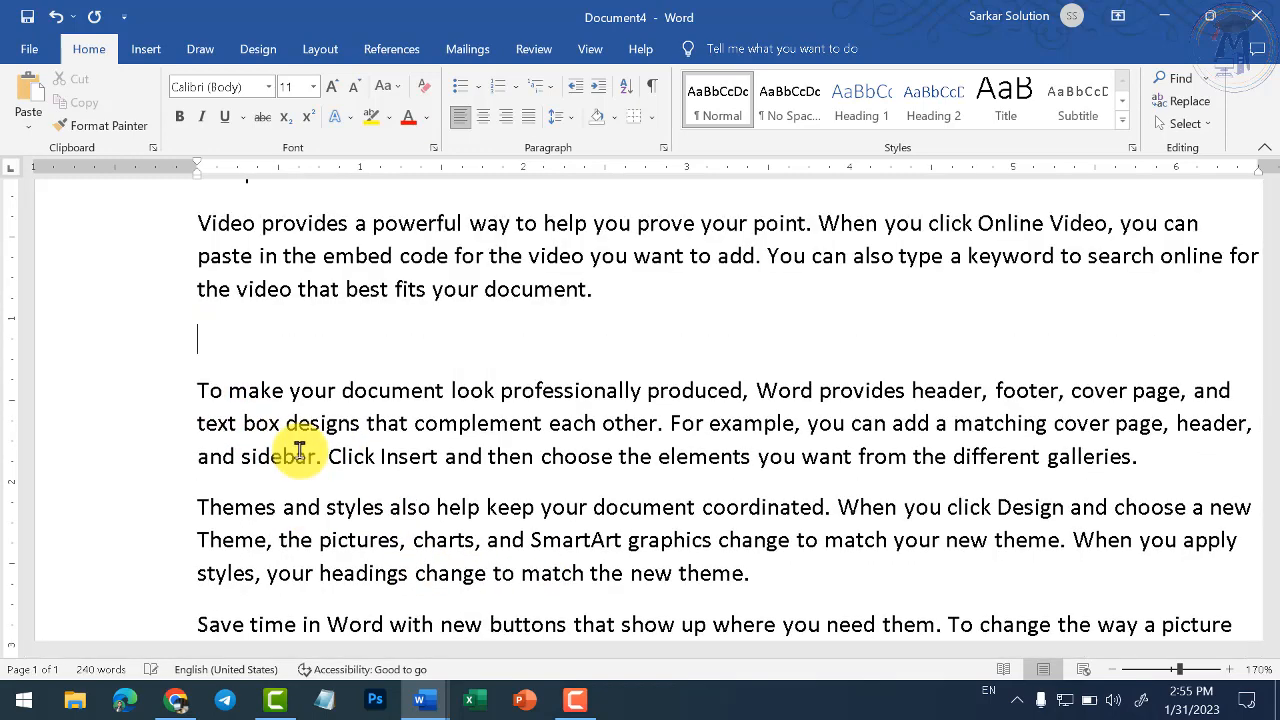
{"action": "type", "text": "Hardware"}
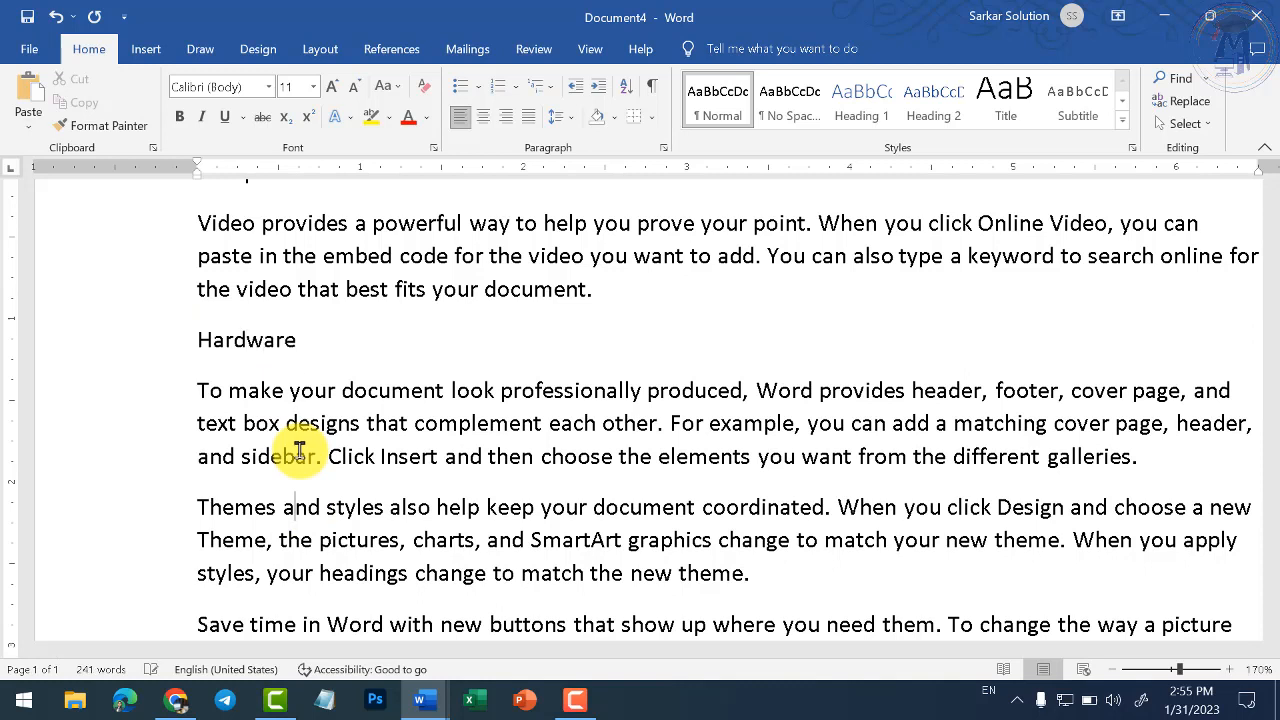
{"action": "key", "text": "Return"}
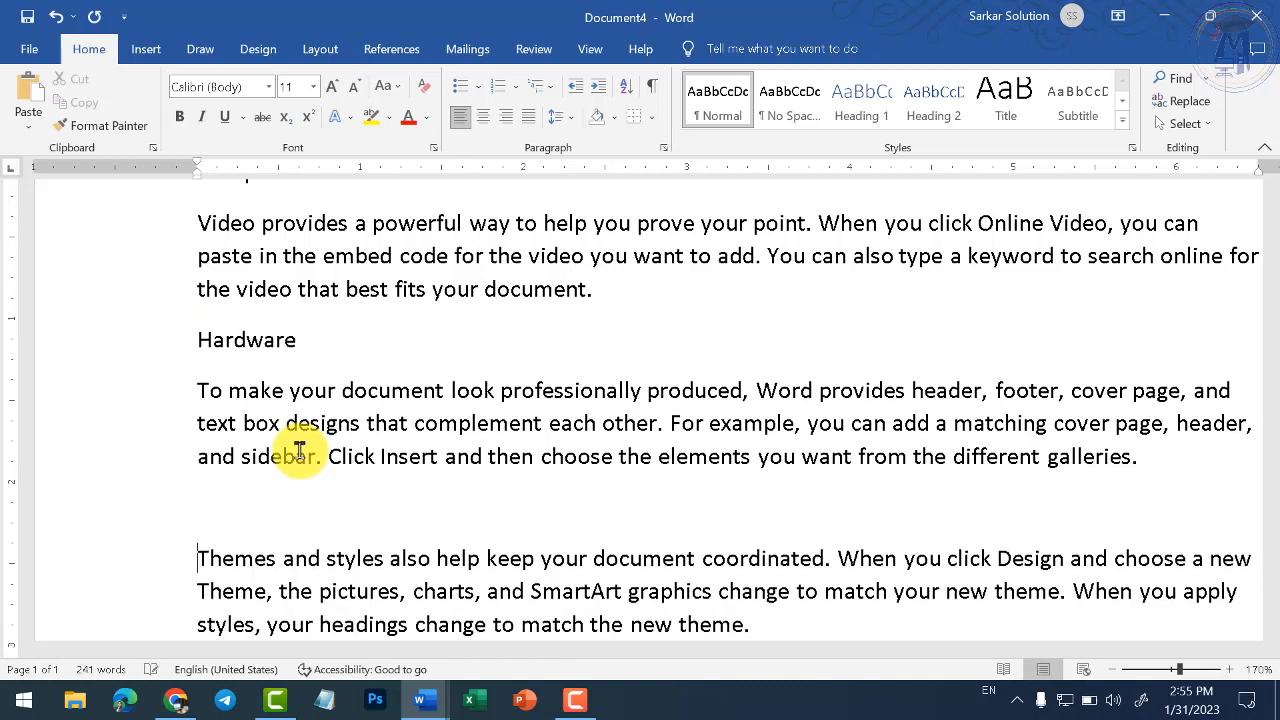
{"action": "type", "text": "Software"}
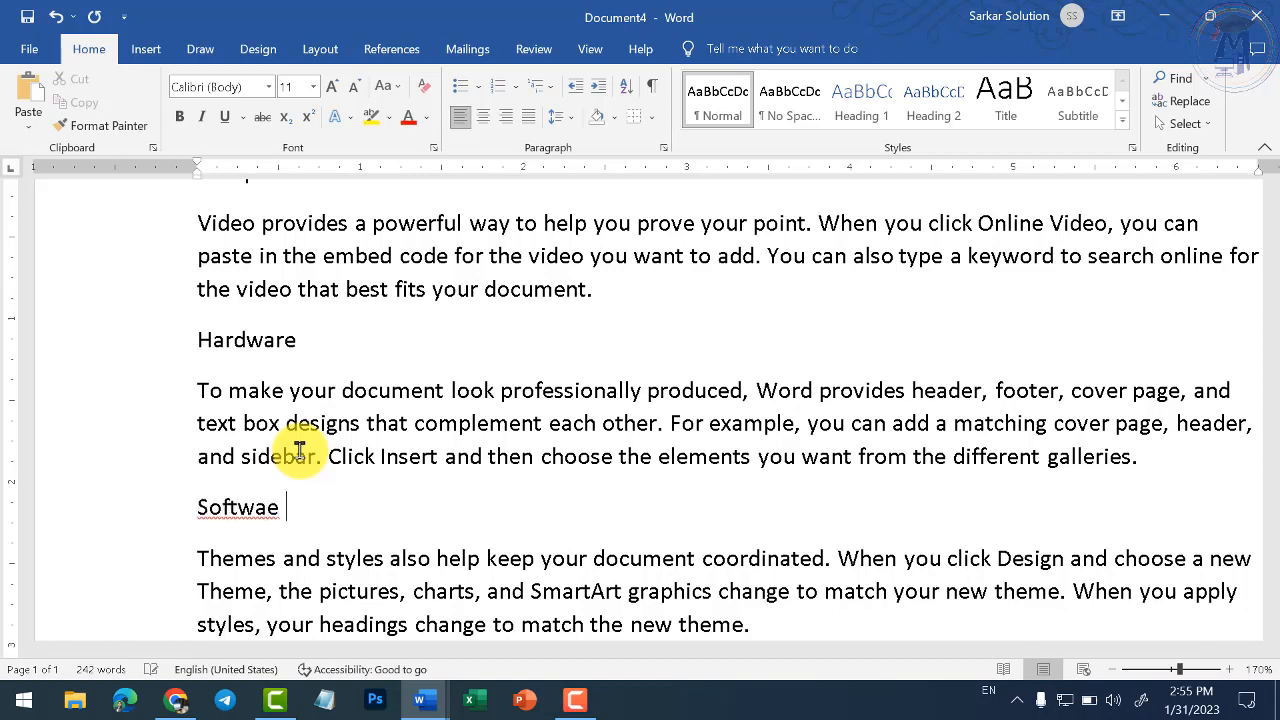
{"action": "key", "text": "BackSpace"}
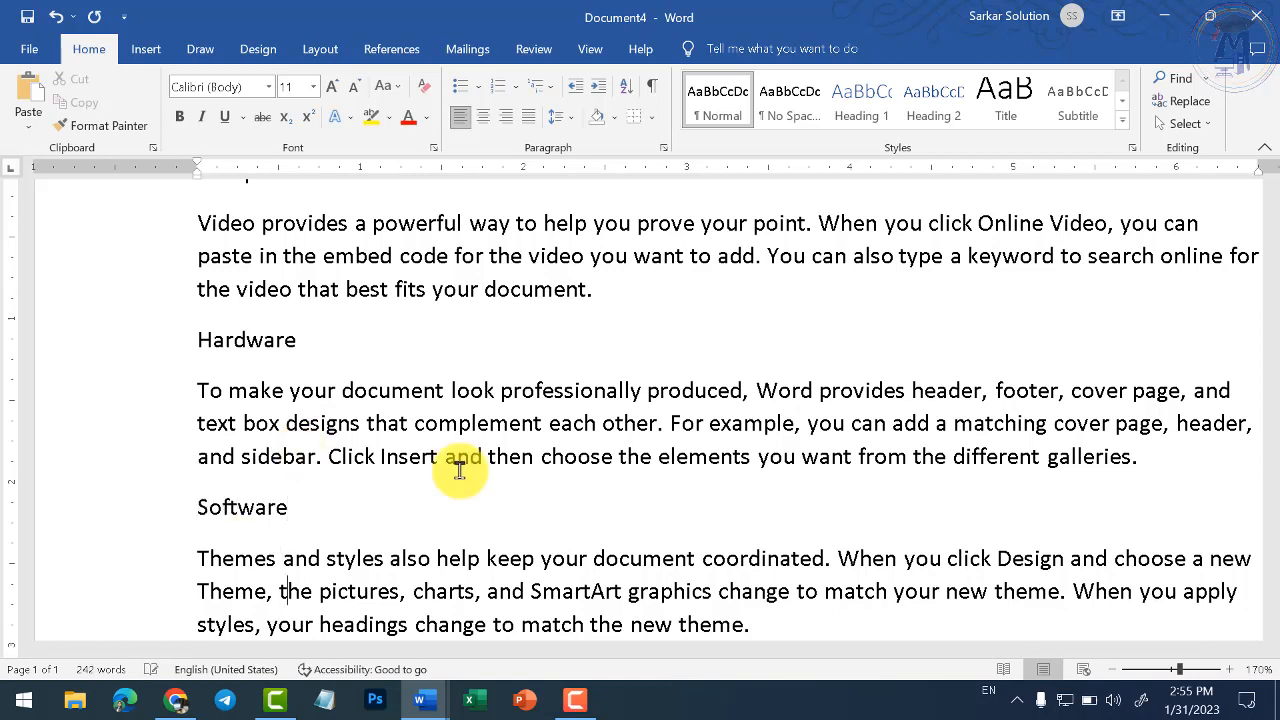
Copy the paragraph under "Hardware" and paste it below itself, with the title line "Mouse" above the copy
{"action": "left_click", "coordinate": [197, 390]}
{"action": "left_click", "coordinate": [1186, 443], "text": "shift"}
{"action": "key", "text": "ctrl+c"}
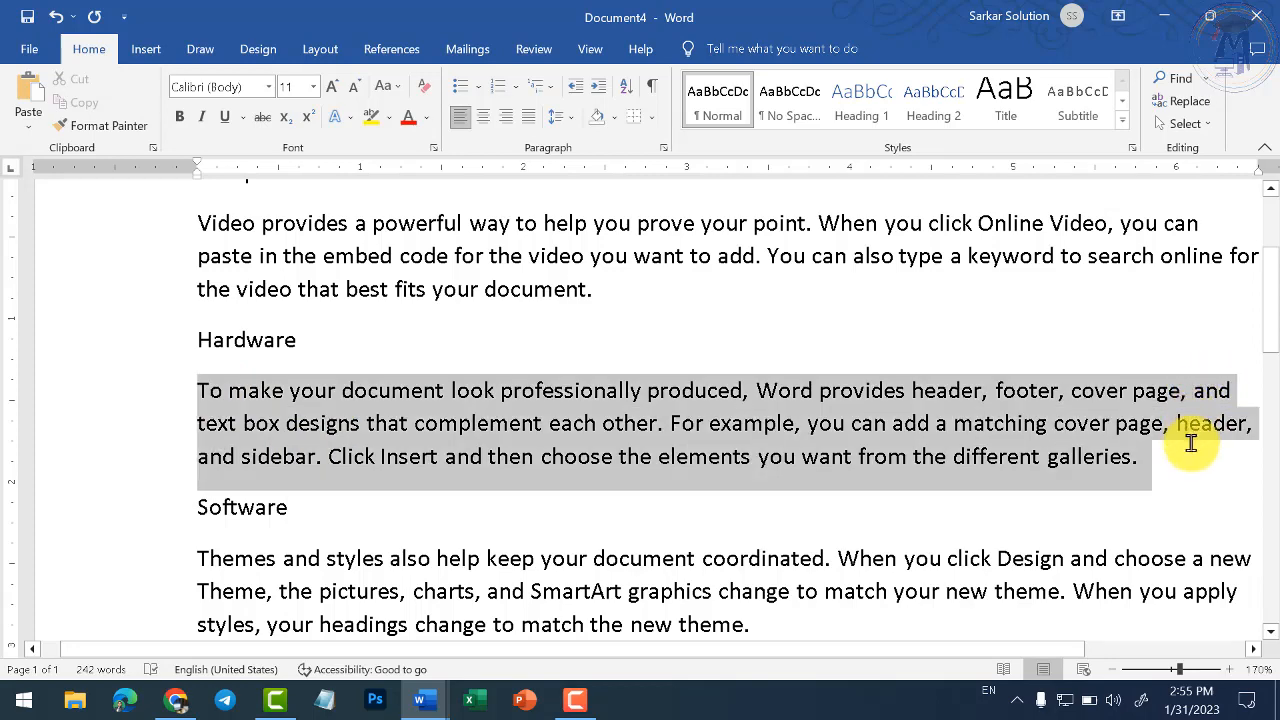
{"action": "left_click", "coordinate": [1179, 465]}
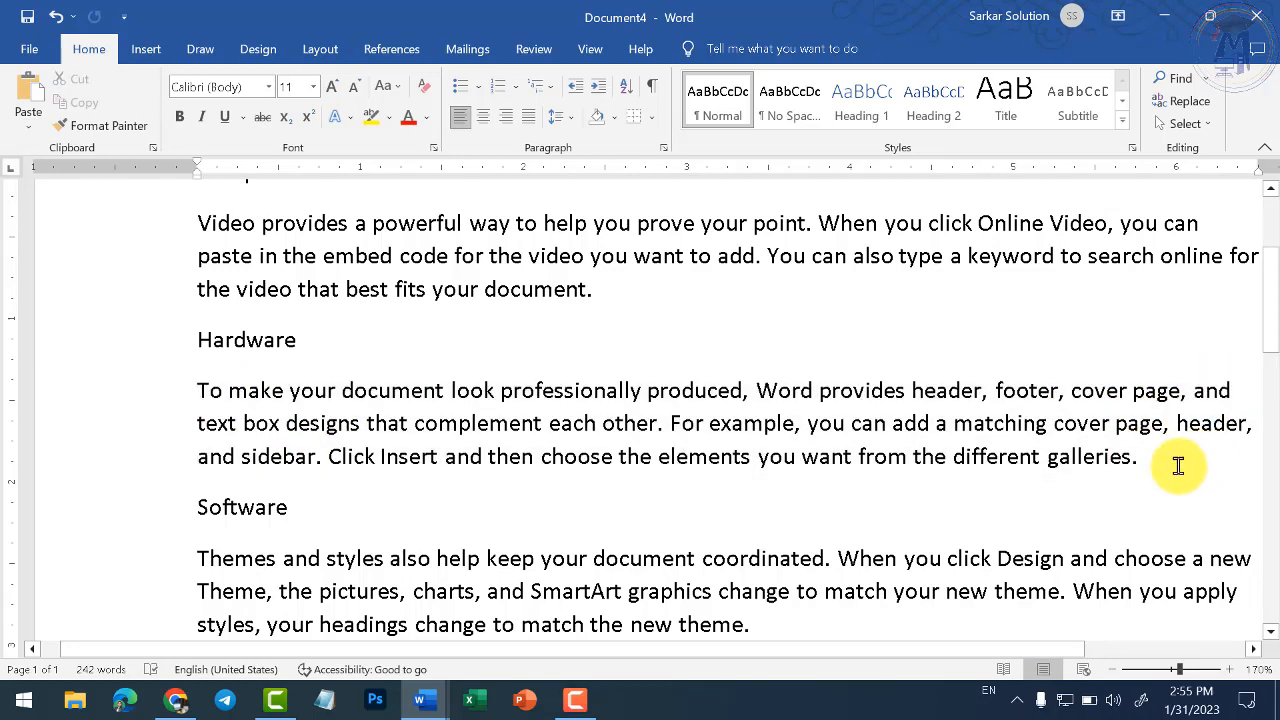
{"action": "key", "text": "Return"}
{"action": "key", "text": "ctrl+v"}
{"action": "key", "text": "Return"}
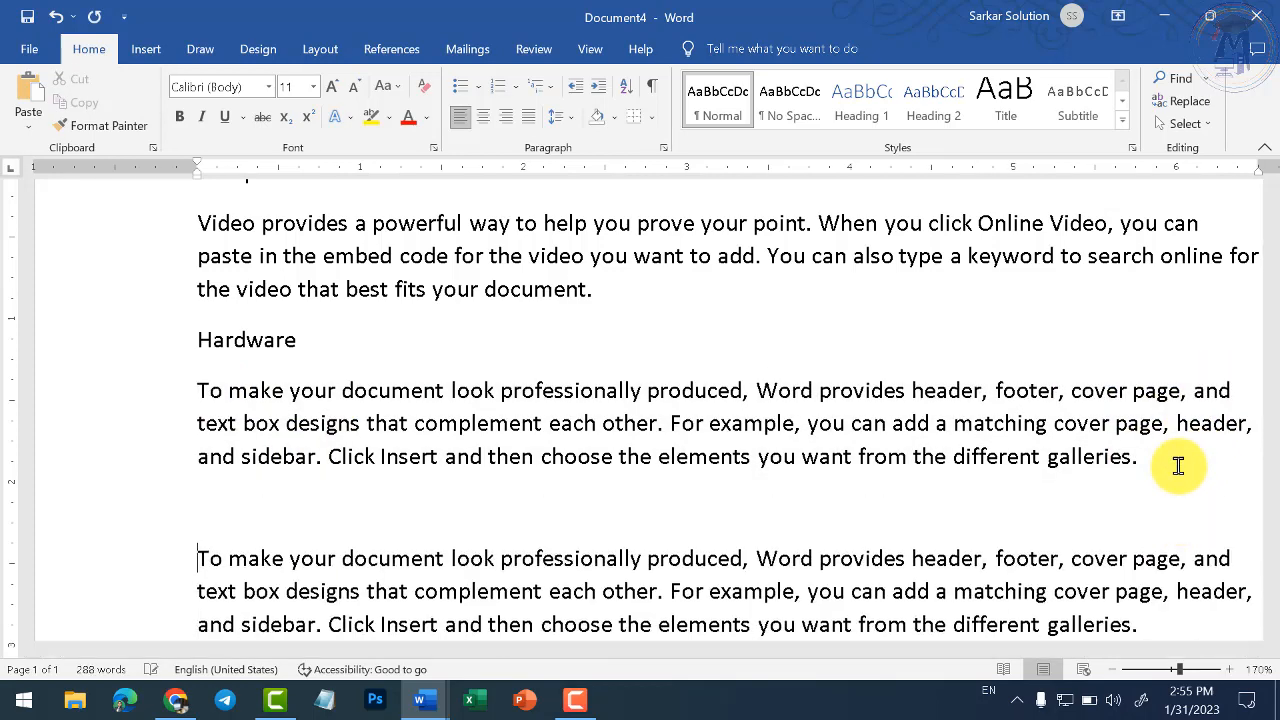
{"action": "type", "text": "Mouse"}
Add the title line "Keyboard" after the Mouse paragraph, paste the copied paragraph beneath it and remove the spare blank line before "Software"
{"action": "scroll", "coordinate": [1178, 465], "scroll_direction": "down", "scroll_amount": 2}
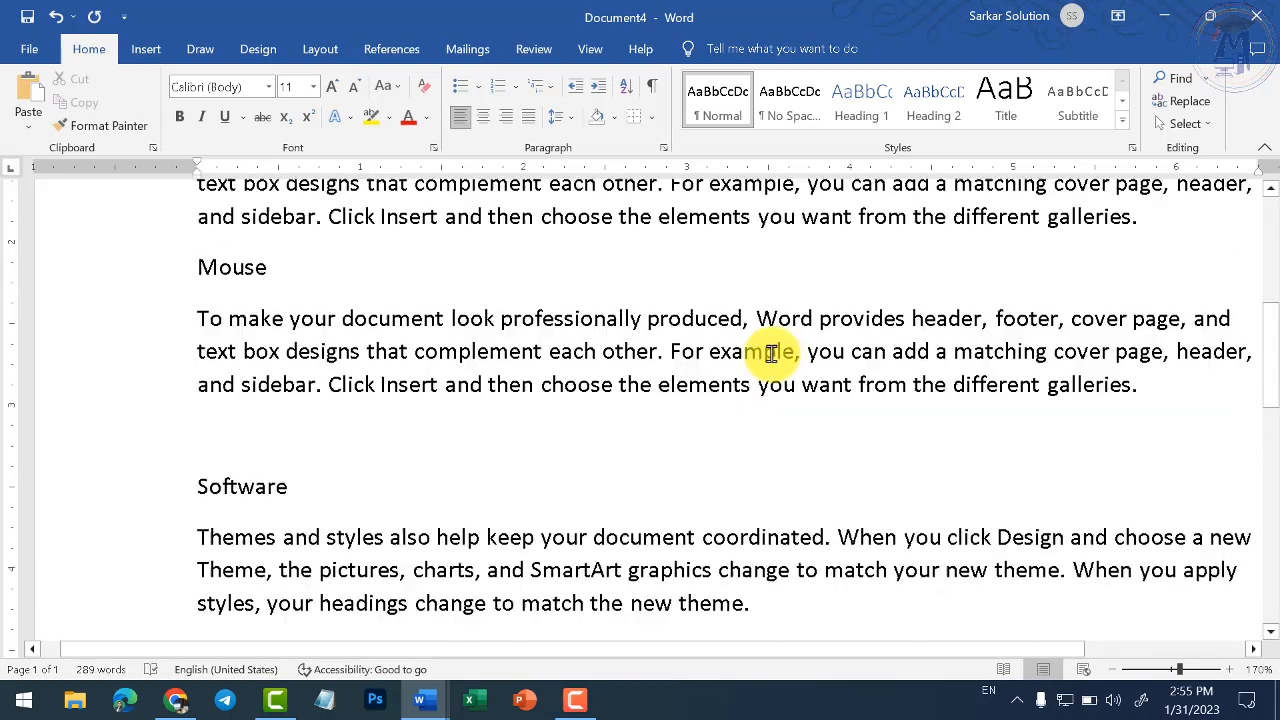
{"action": "left_click", "coordinate": [1163, 380]}
{"action": "key", "text": "Return"}
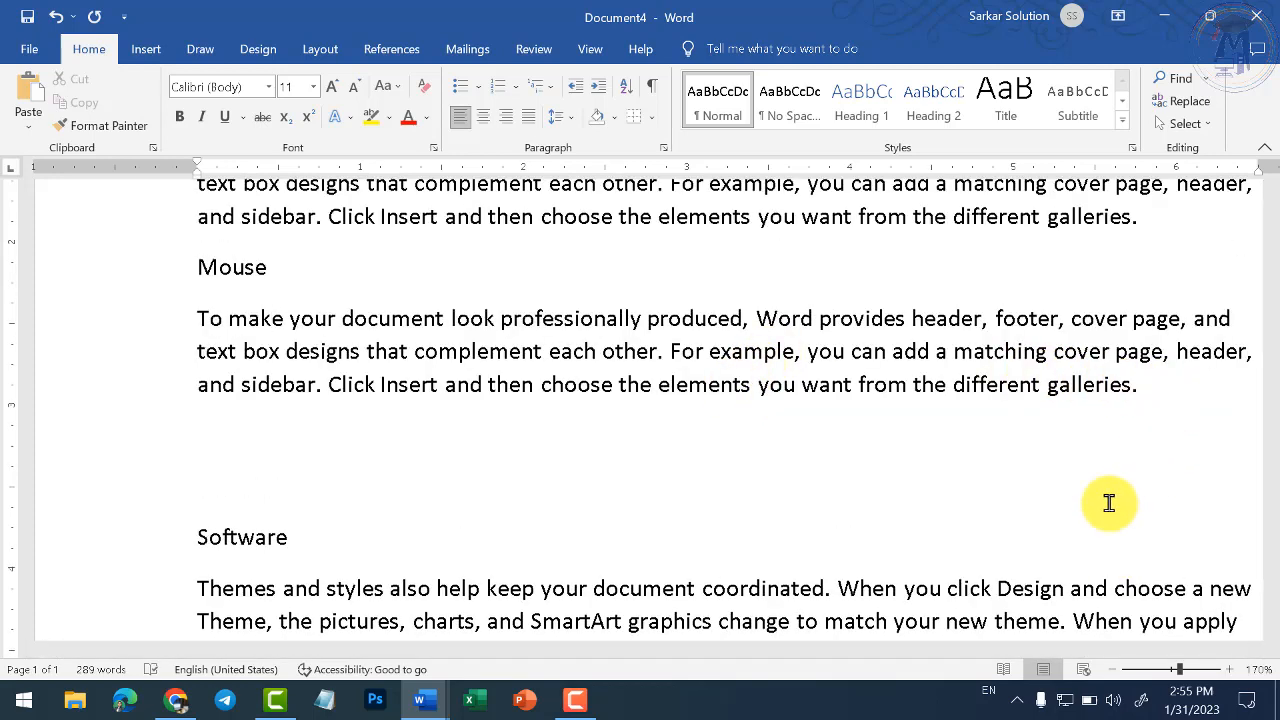
{"action": "type", "text": "Keyboard"}
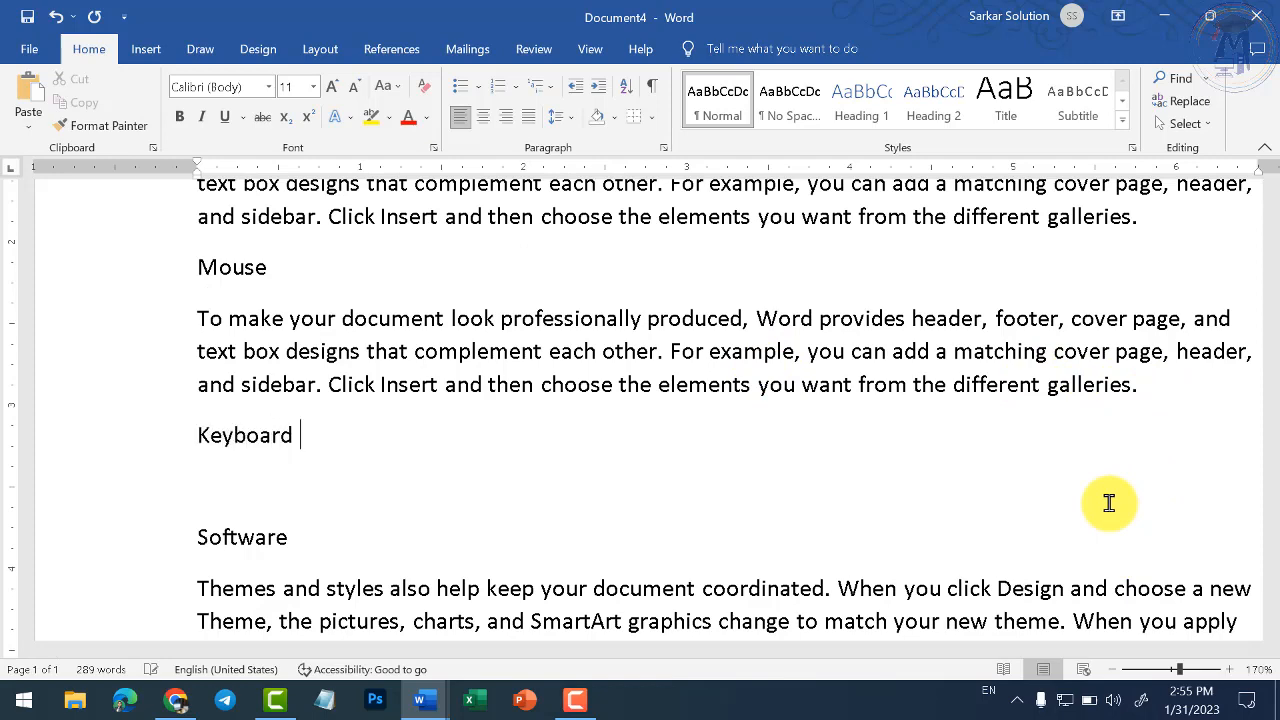
{"action": "key", "text": "Return"}
{"action": "key", "text": "ctrl+v"}
{"action": "key", "text": "Delete"}
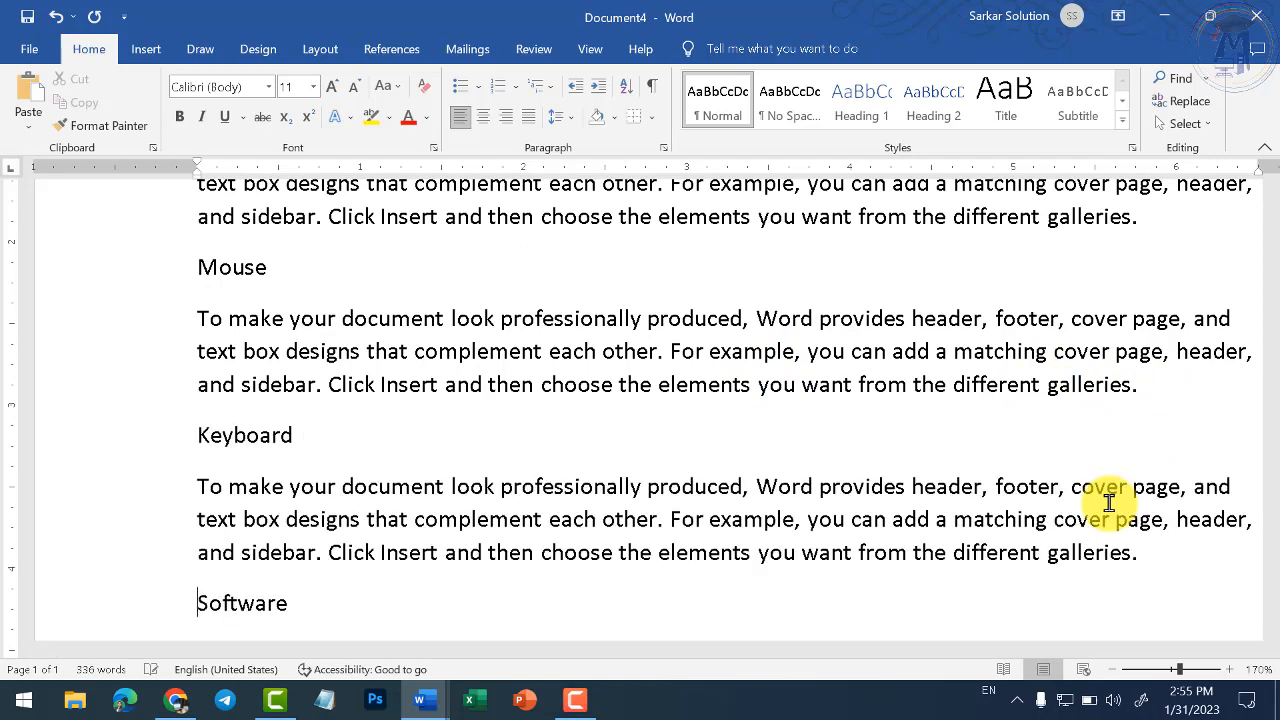
Copy the "Themes and styles" paragraph under "Software" and paste three copies below it
{"action": "scroll", "coordinate": [589, 443], "scroll_direction": "down", "scroll_amount": 2}
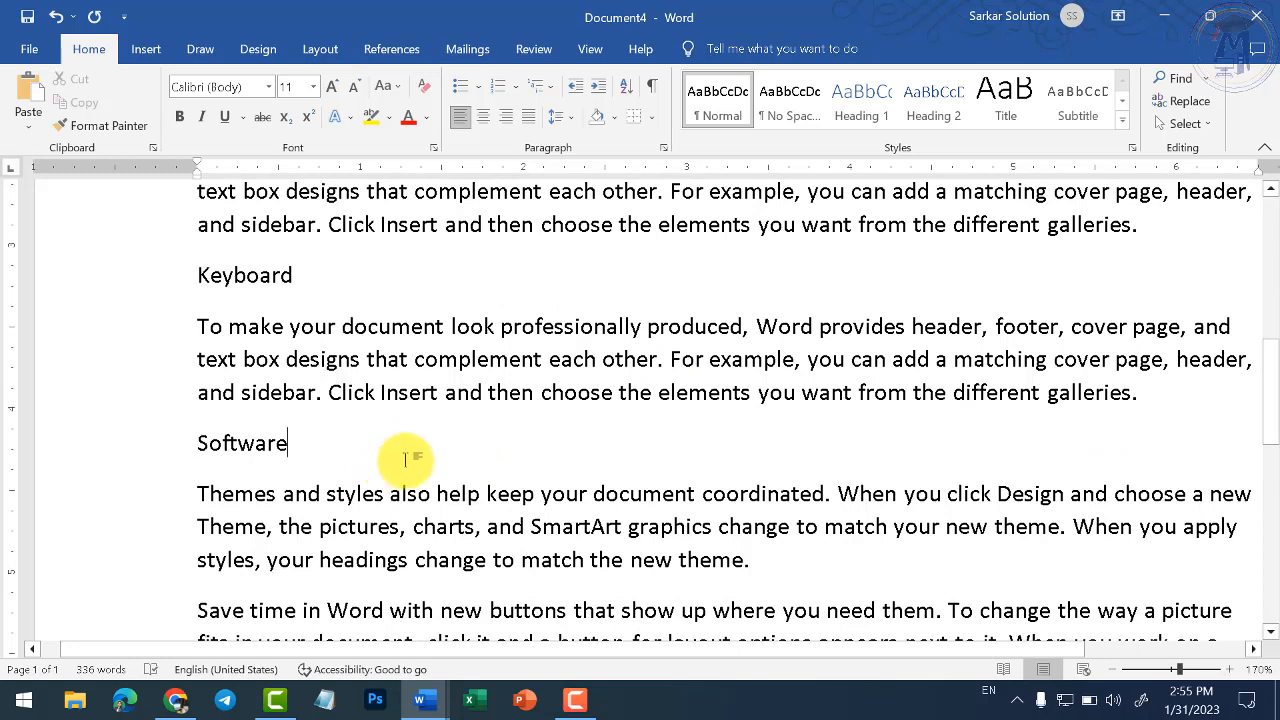
{"action": "scroll", "coordinate": [399, 413], "scroll_direction": "down", "scroll_amount": 2}
{"action": "left_click_drag", "start_coordinate": [206, 331], "coordinate": [770, 410]}
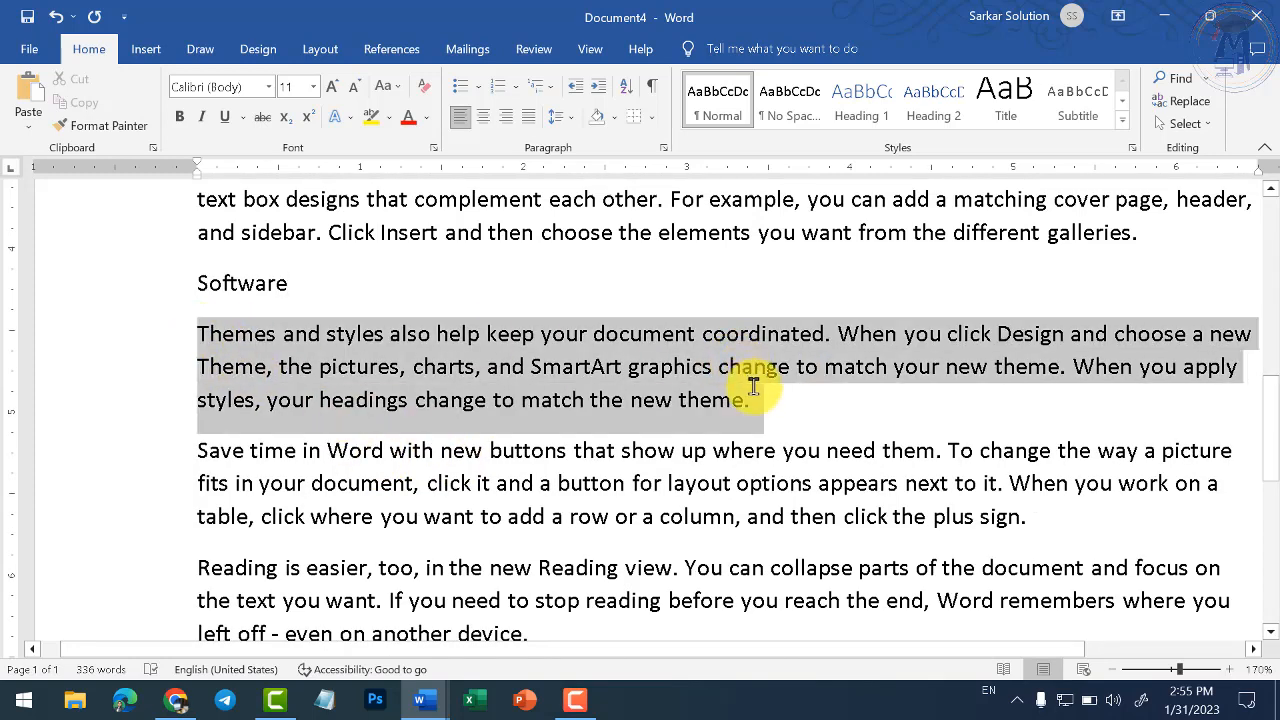
{"action": "key", "text": "ctrl+c"}
{"action": "left_click", "coordinate": [771, 434]}
{"action": "key", "text": "Return"}
{"action": "key", "text": "ctrl+v"}
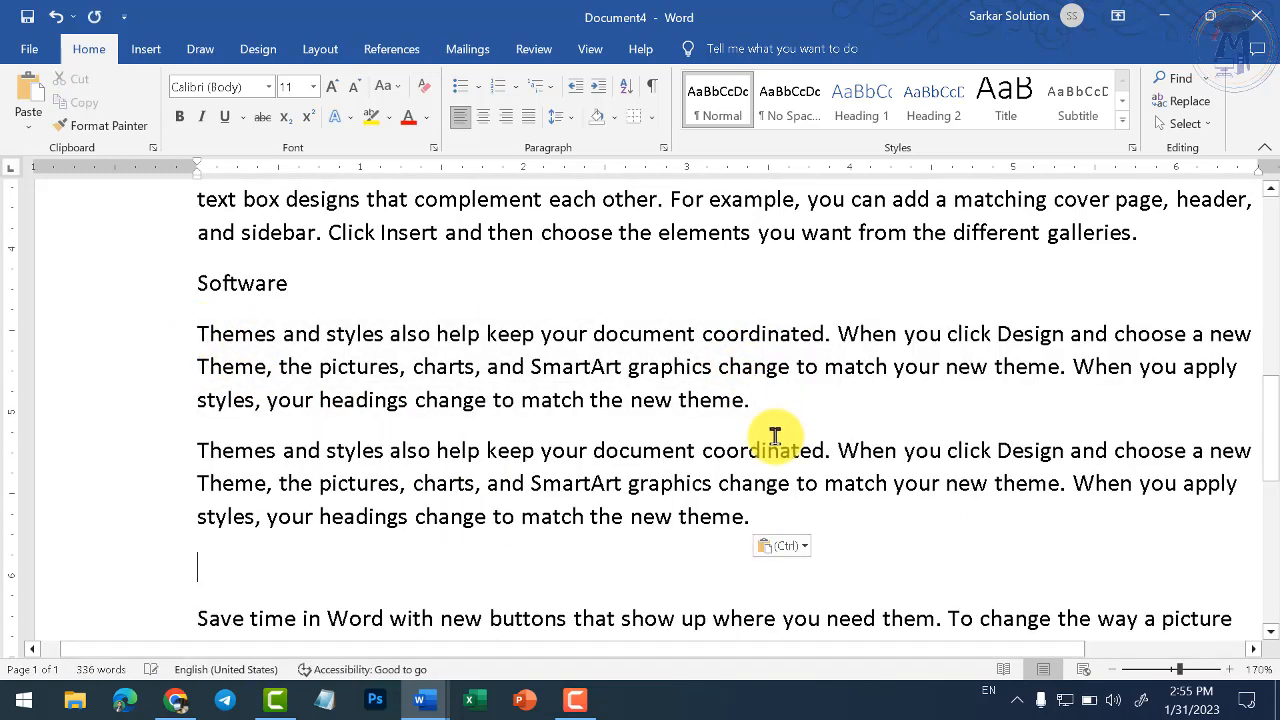
{"action": "key", "text": "ctrl+v"}
{"action": "key", "text": "ctrl+v"}
Add the title line "System Software" between the first and second "Themes and styles" paragraphs
{"action": "scroll", "coordinate": [440, 430], "scroll_direction": "up", "scroll_amount": 2}
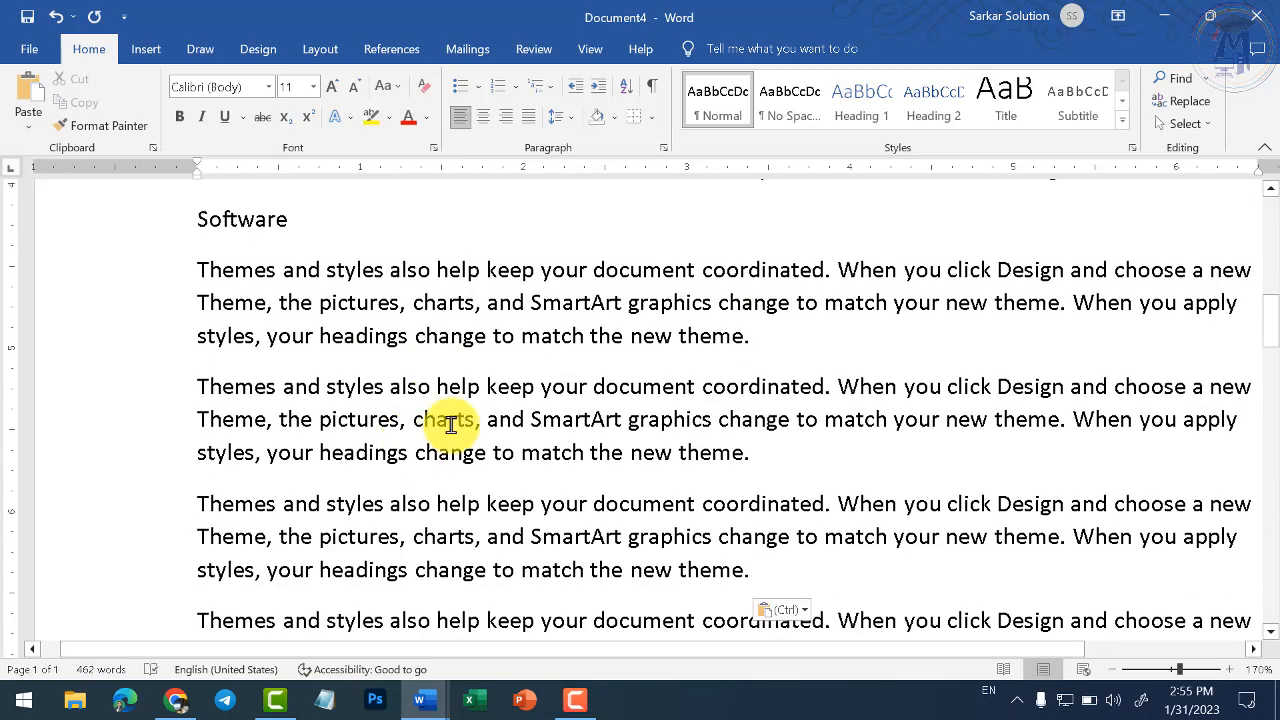
{"action": "left_click", "coordinate": [741, 364]}
{"action": "key", "text": "Return"}
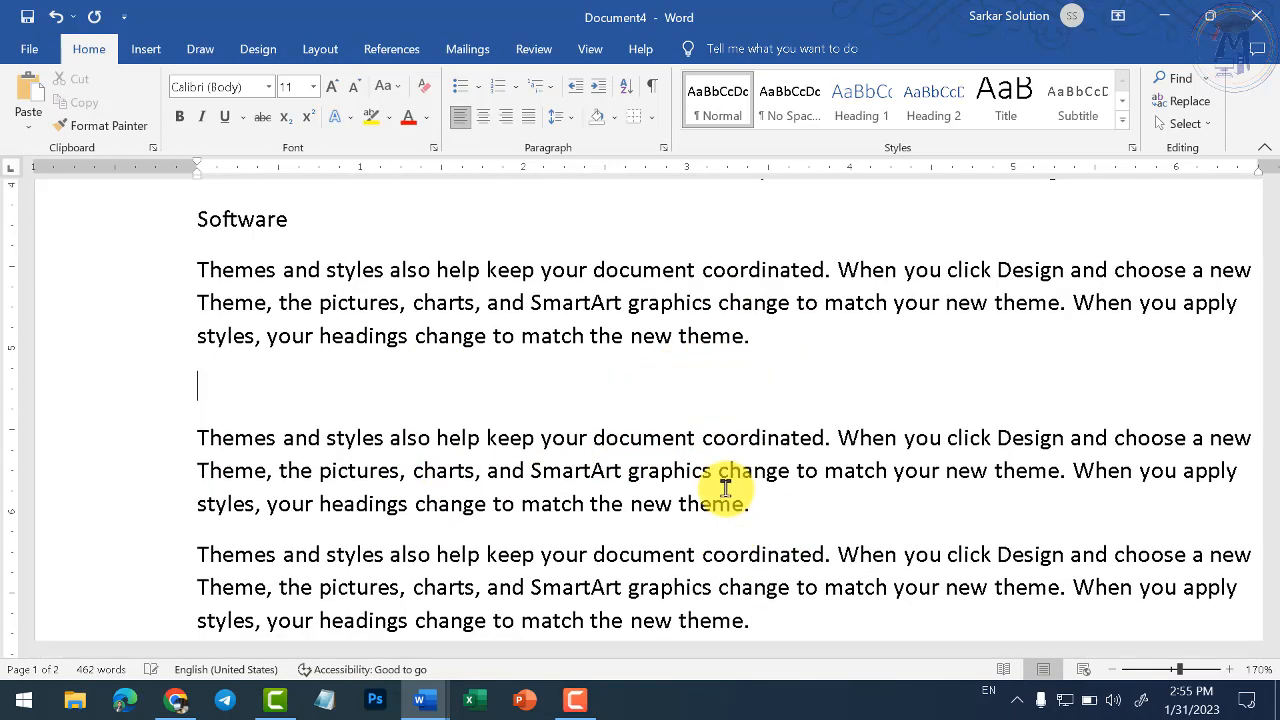
{"action": "type", "text": "System Softwa"}
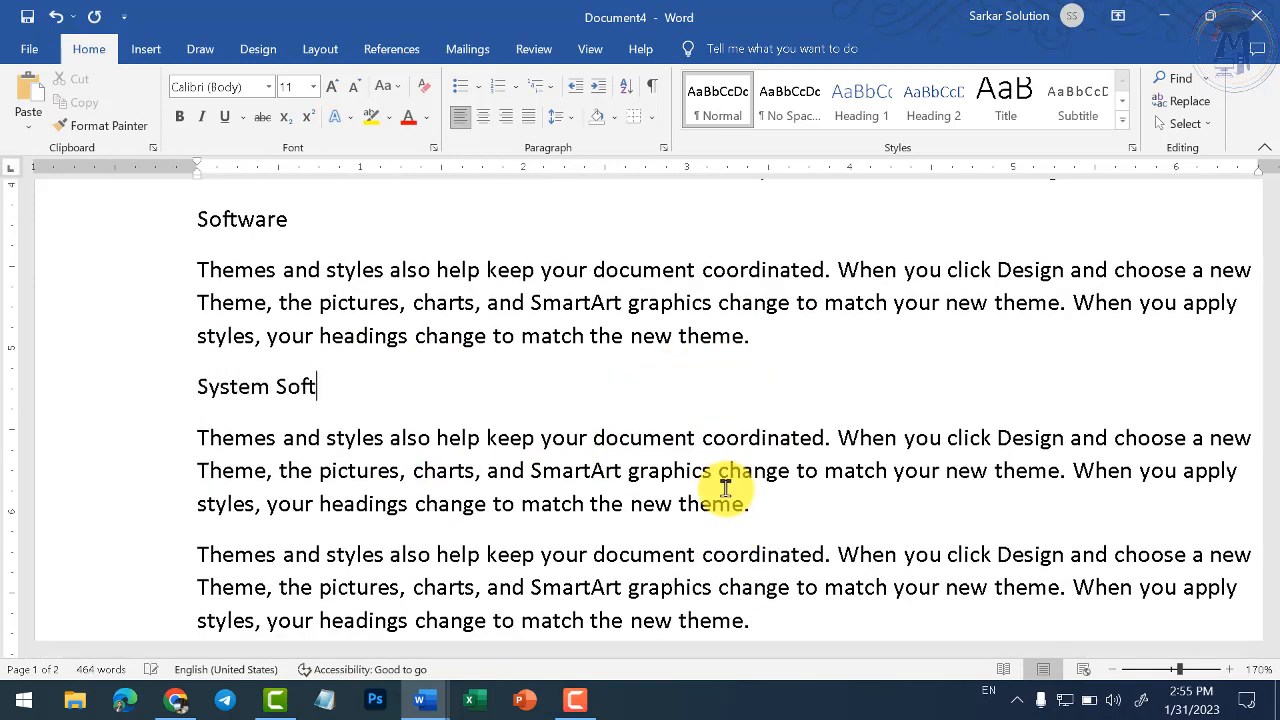
{"action": "key", "text": "BackSpace"}
{"action": "key", "text": "BackSpace"}
{"action": "type", "text": "ware"}
Add the title line "Application Software" below the System Software paragraph
{"action": "key", "text": "Return"}
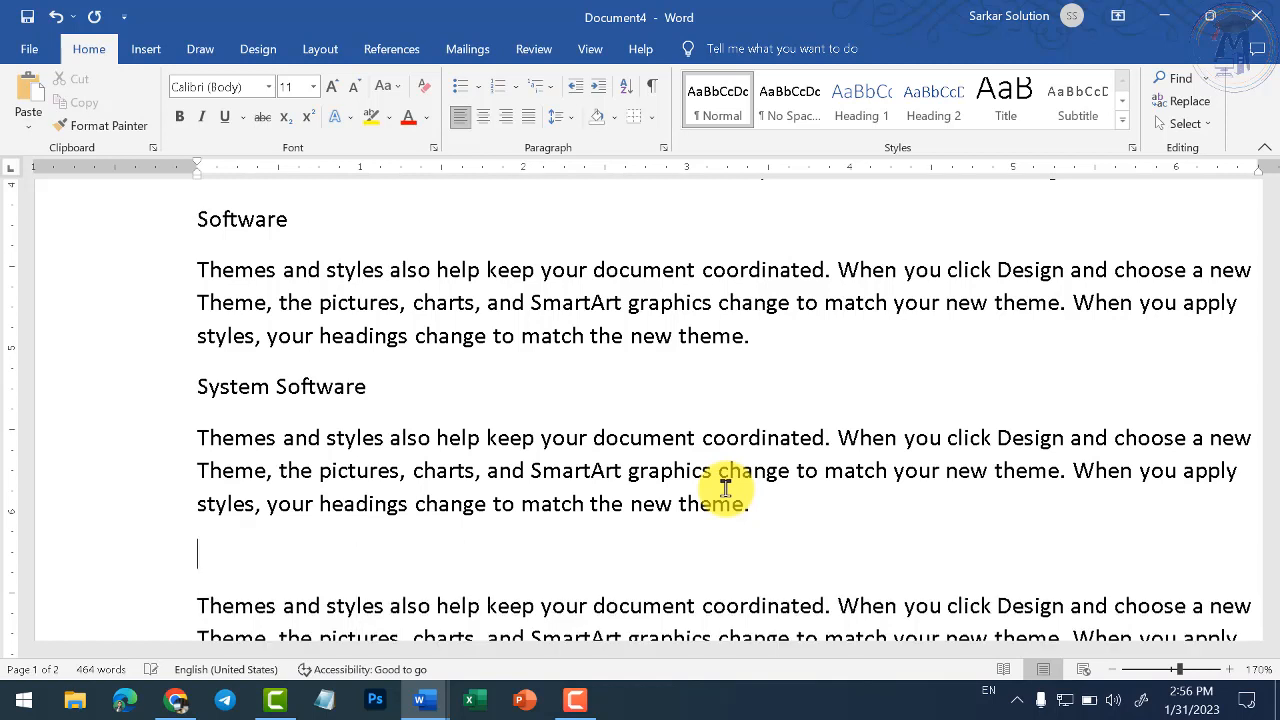
{"action": "type", "text": "Application S"}
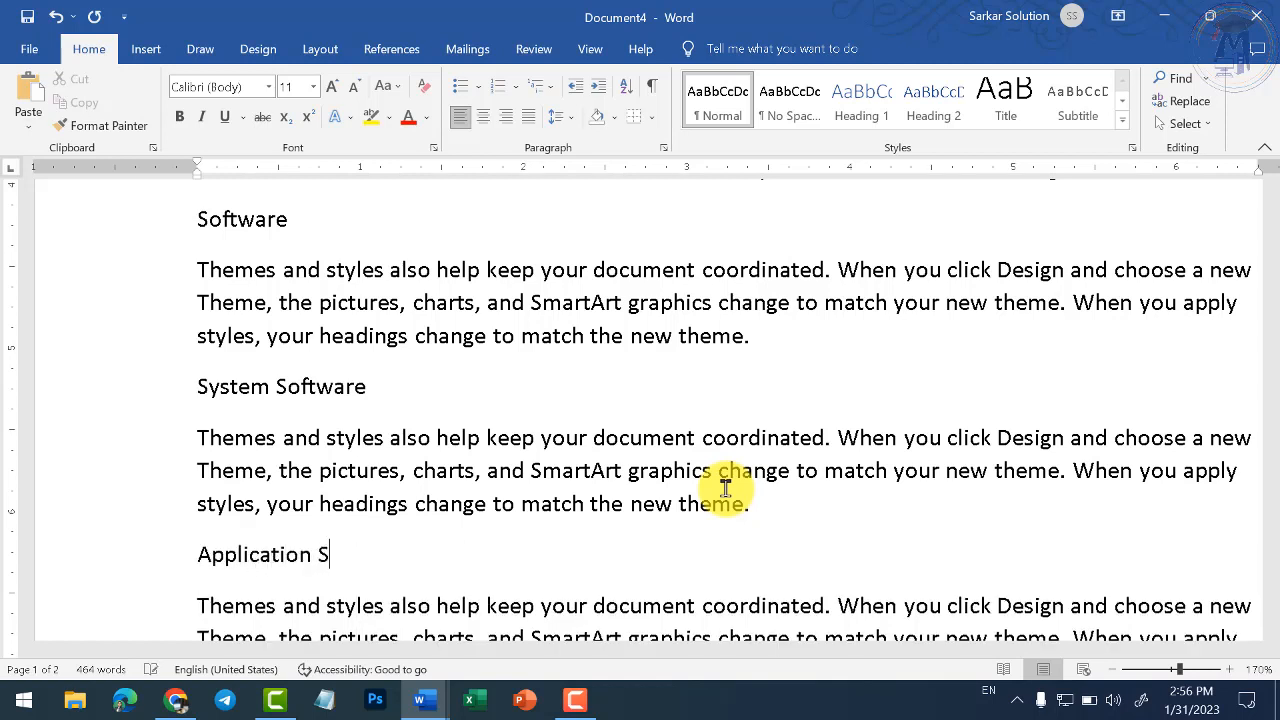
{"action": "type", "text": "Oftware"}
Add the title line "Utility Software" between the two "Themes and styles" paragraphs under "Application Software"
{"action": "scroll", "coordinate": [578, 440], "scroll_direction": "down", "scroll_amount": 3}
{"action": "scroll", "coordinate": [578, 440], "scroll_direction": "down", "scroll_amount": 3}
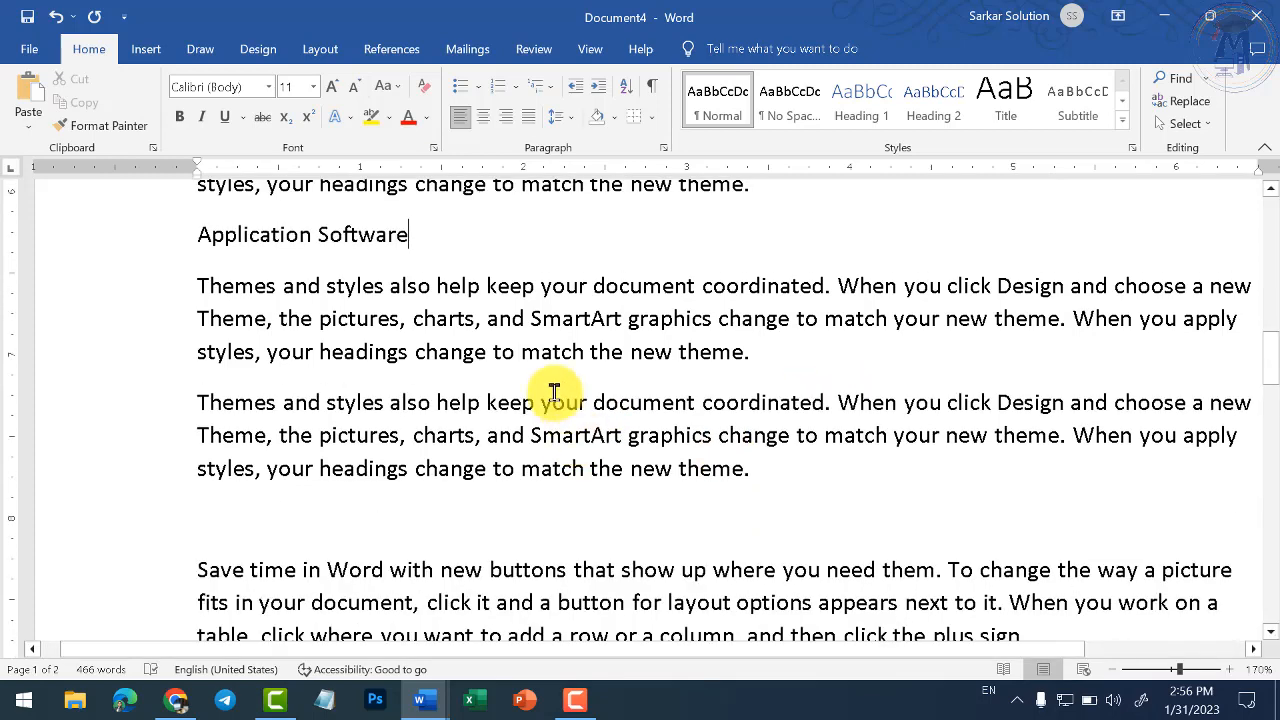
{"action": "left_click", "coordinate": [809, 371]}
{"action": "key", "text": "Return"}
{"action": "type", "text": "Utl"}
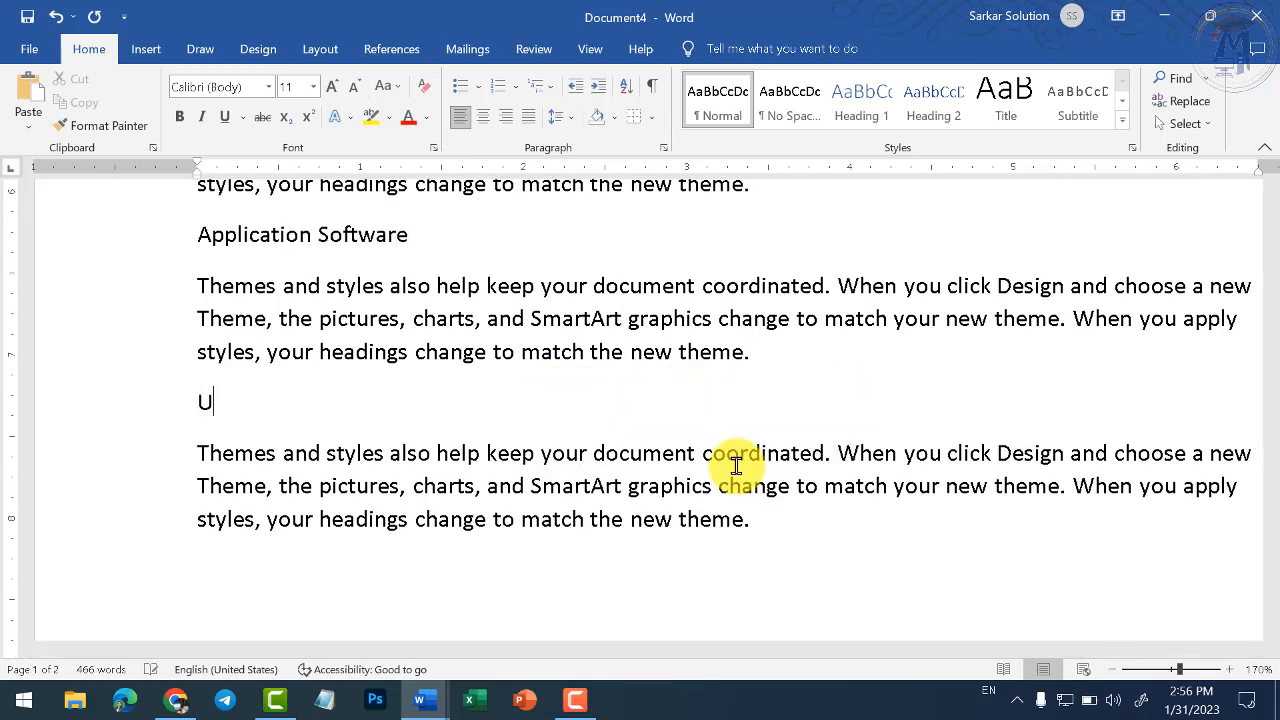
{"action": "key", "text": "BackSpace"}
{"action": "type", "text": "itlity"}
{"action": "key", "text": "BackSpace"}
{"action": "key", "text": "BackSpace"}
{"action": "key", "text": "BackSpace"}
{"action": "key", "text": "BackSpace"}
{"action": "key", "text": "BackSpace"}
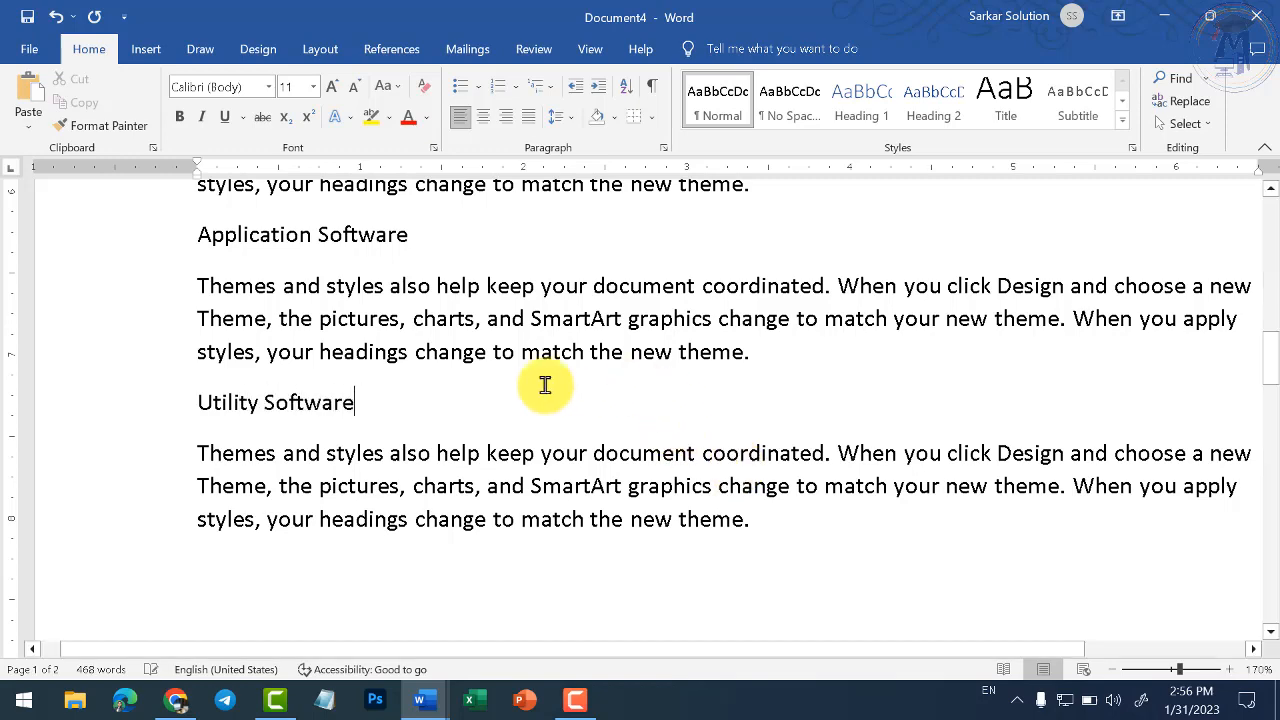
Review the three subtopic titles under "Software": System Software, Application Software and Utility Software
{"action": "scroll", "coordinate": [500, 400], "scroll_direction": "up", "scroll_amount": 2}
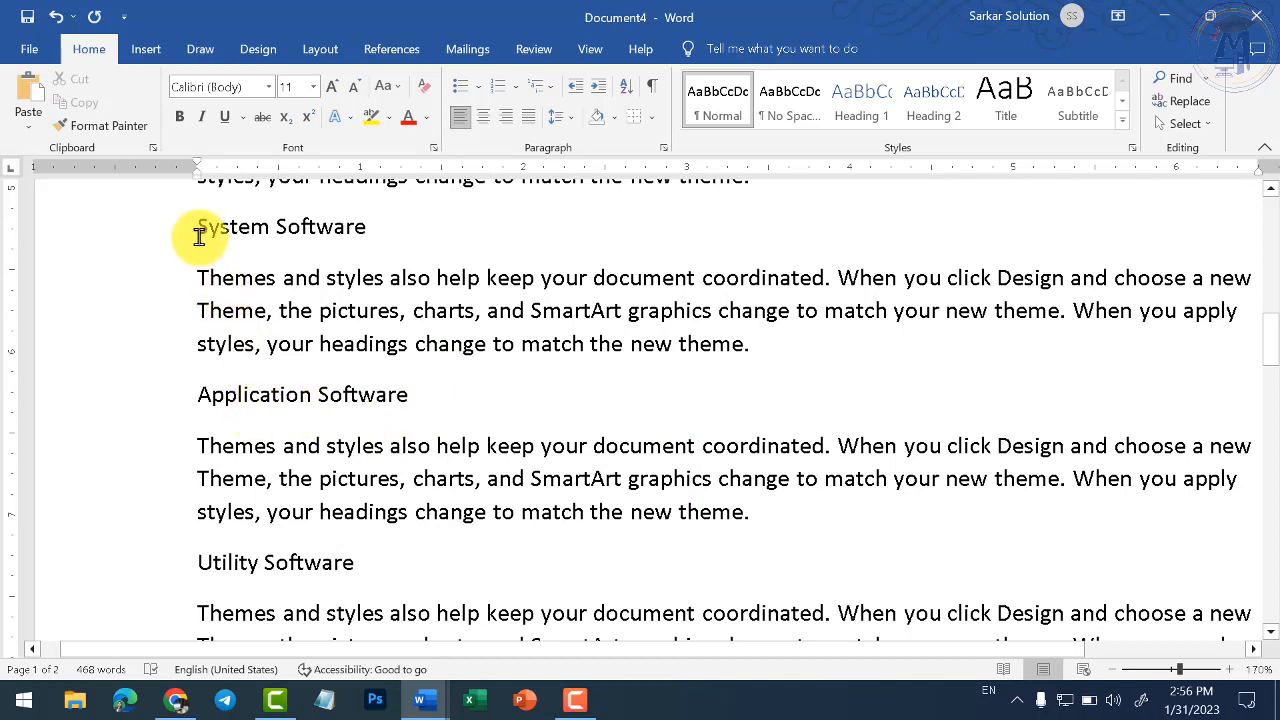
{"action": "left_click_drag", "start_coordinate": [199, 228], "coordinate": [333, 229]}
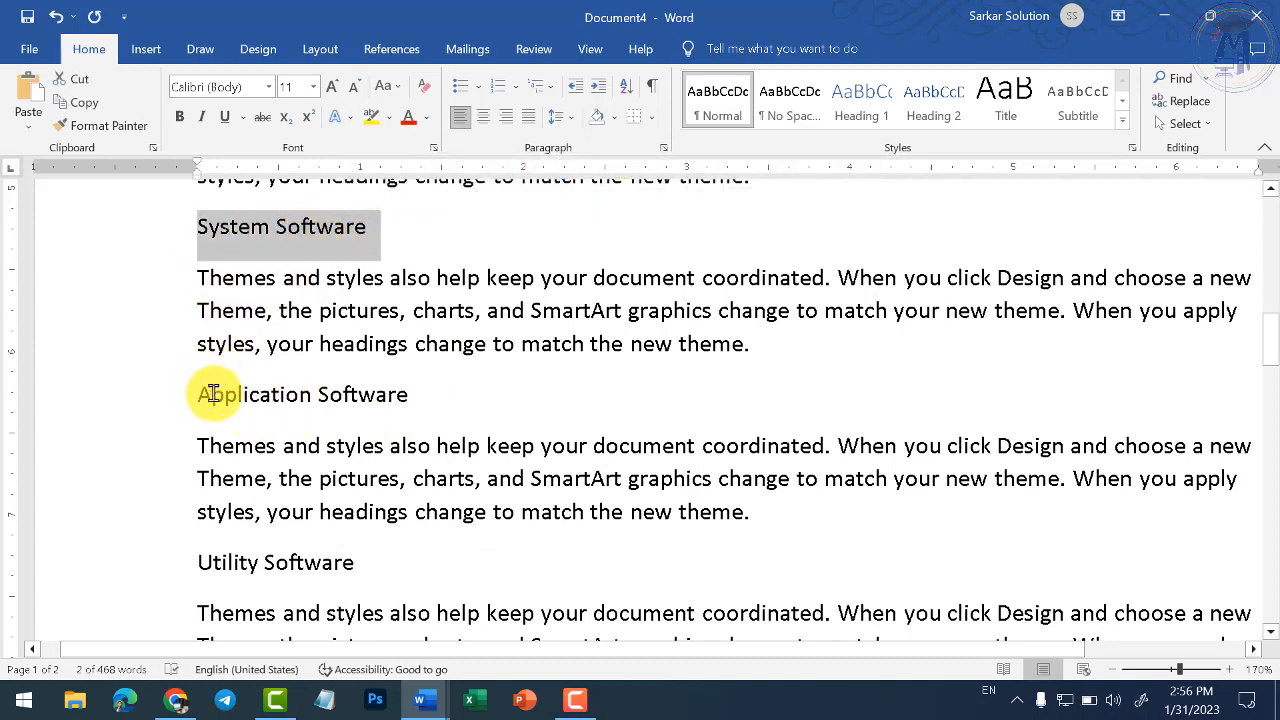
{"action": "left_click_drag", "start_coordinate": [200, 395], "coordinate": [374, 396]}
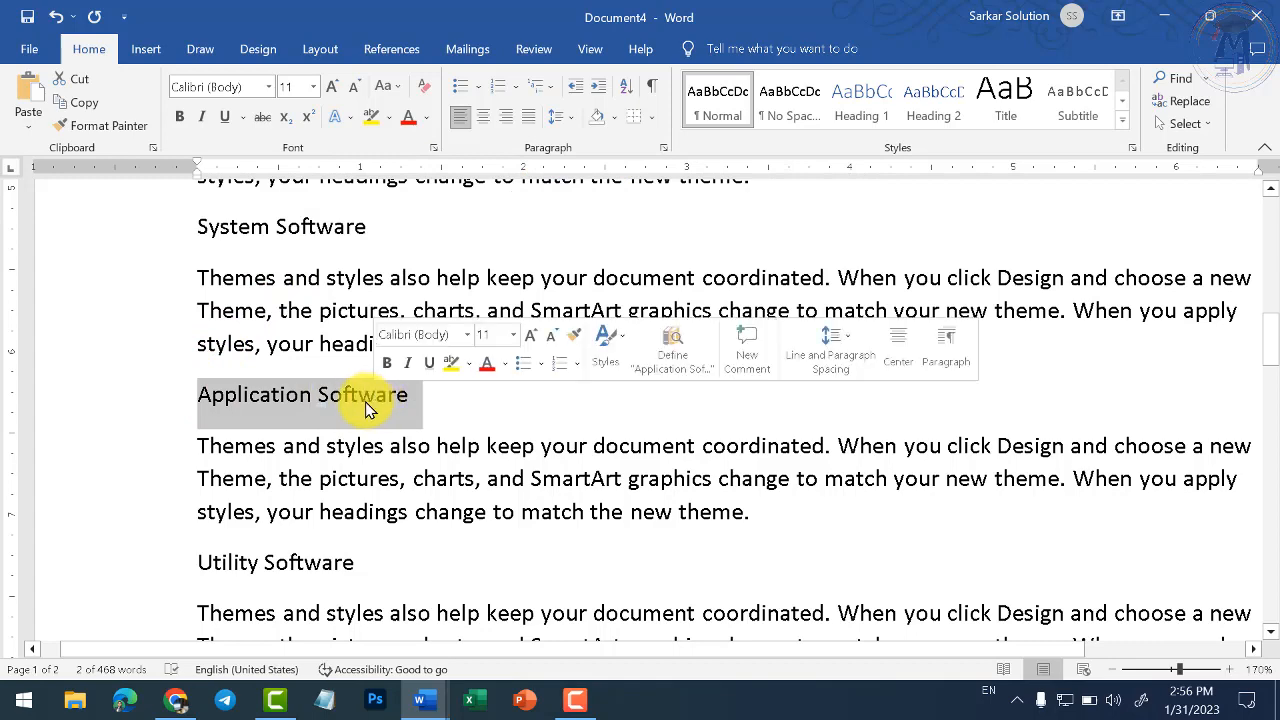
{"action": "scroll", "coordinate": [365, 408], "scroll_direction": "down", "scroll_amount": 3}
{"action": "left_click_drag", "start_coordinate": [199, 323], "coordinate": [343, 325]}
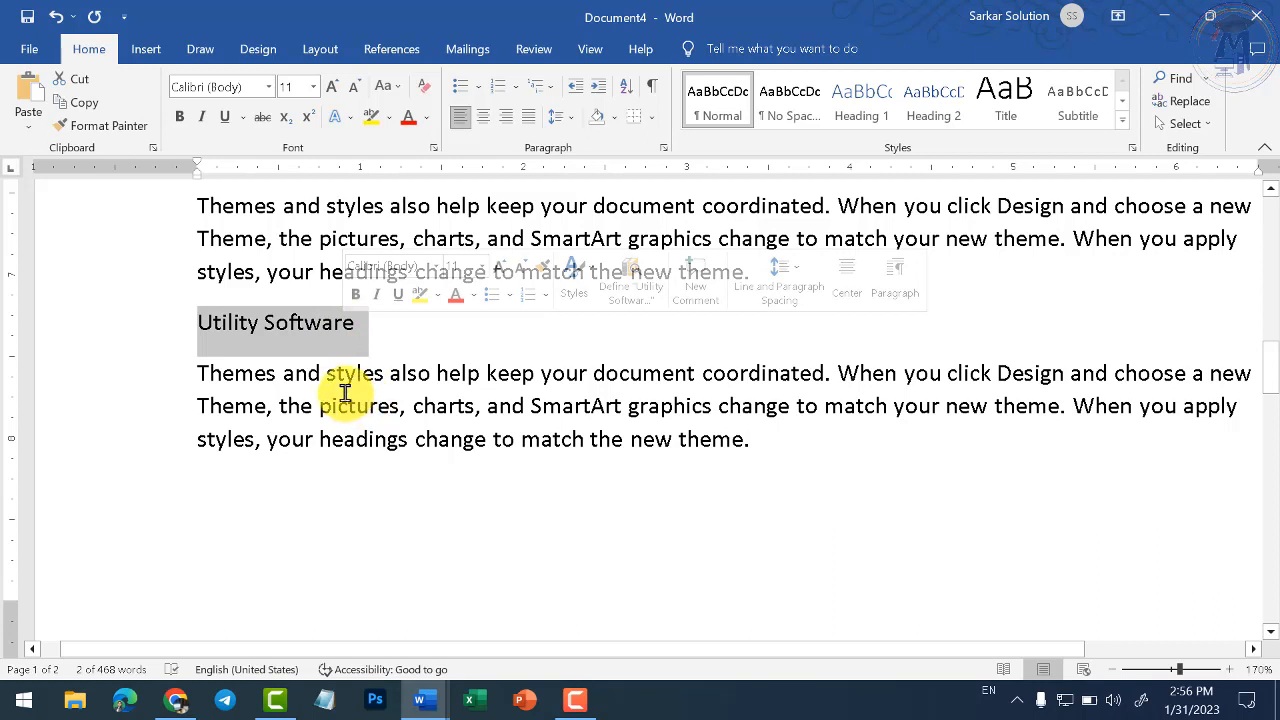
{"action": "left_click", "coordinate": [293, 370]}
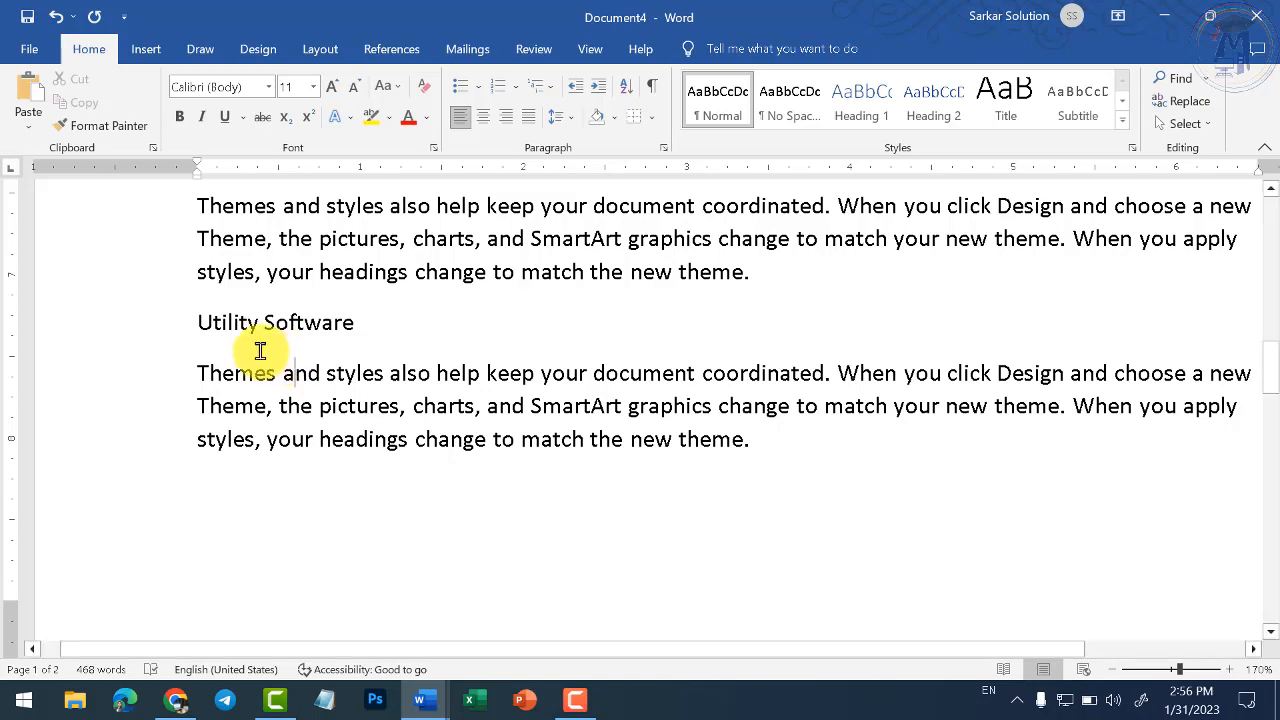
Examine the Utility, Application and System Software sections with their paragraphs, and go over their title lines once more
{"action": "left_click_drag", "start_coordinate": [196, 325], "coordinate": [757, 443]}
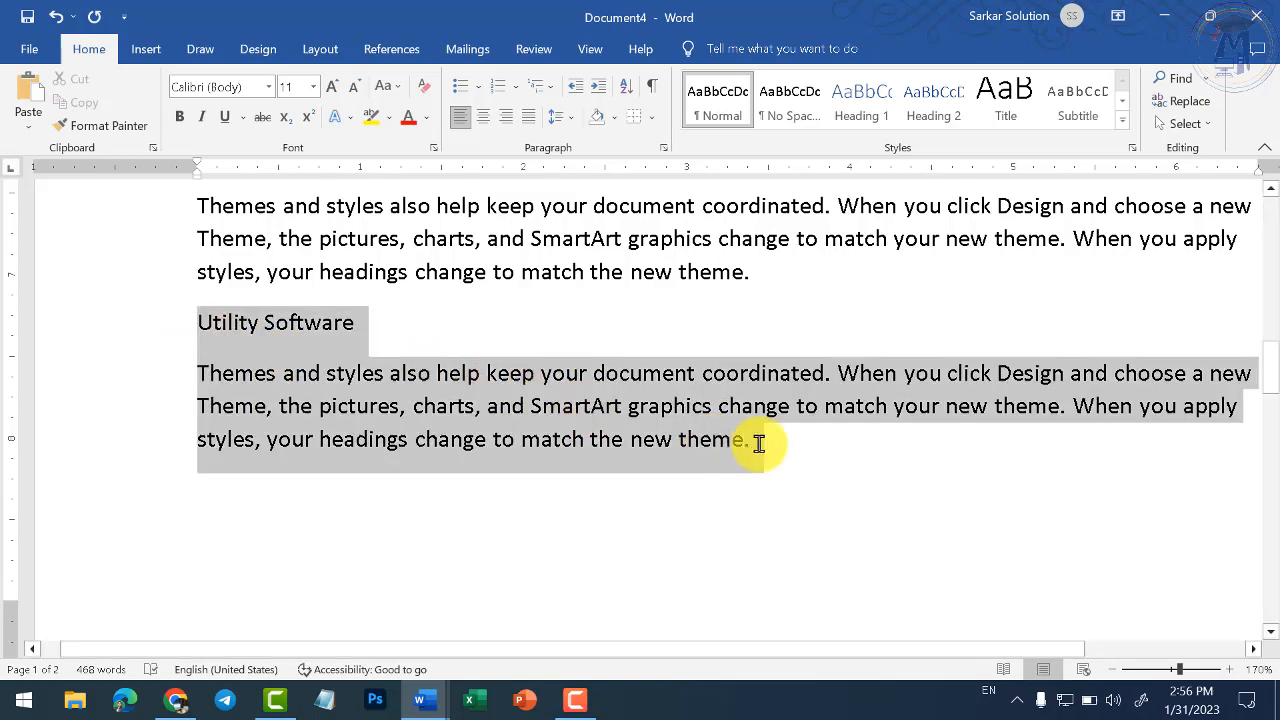
{"action": "scroll", "coordinate": [343, 412], "scroll_direction": "up", "scroll_amount": 2}
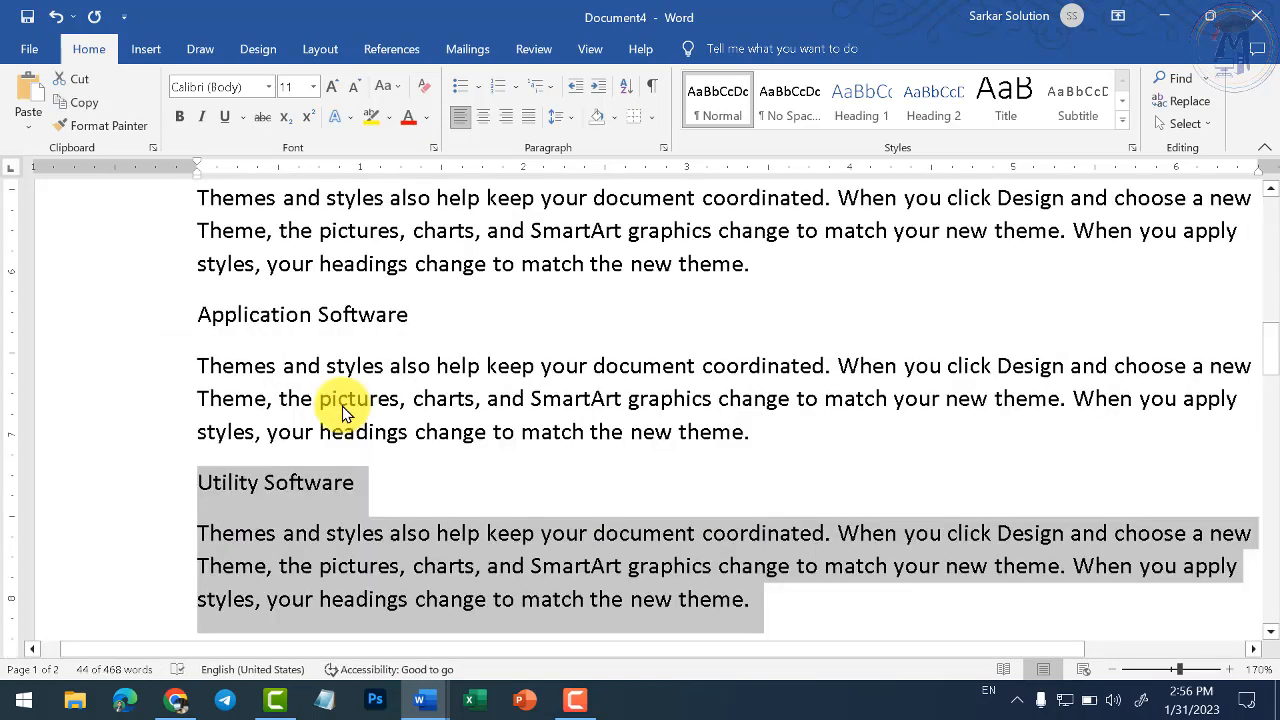
{"action": "left_click_drag", "start_coordinate": [196, 316], "coordinate": [745, 421]}
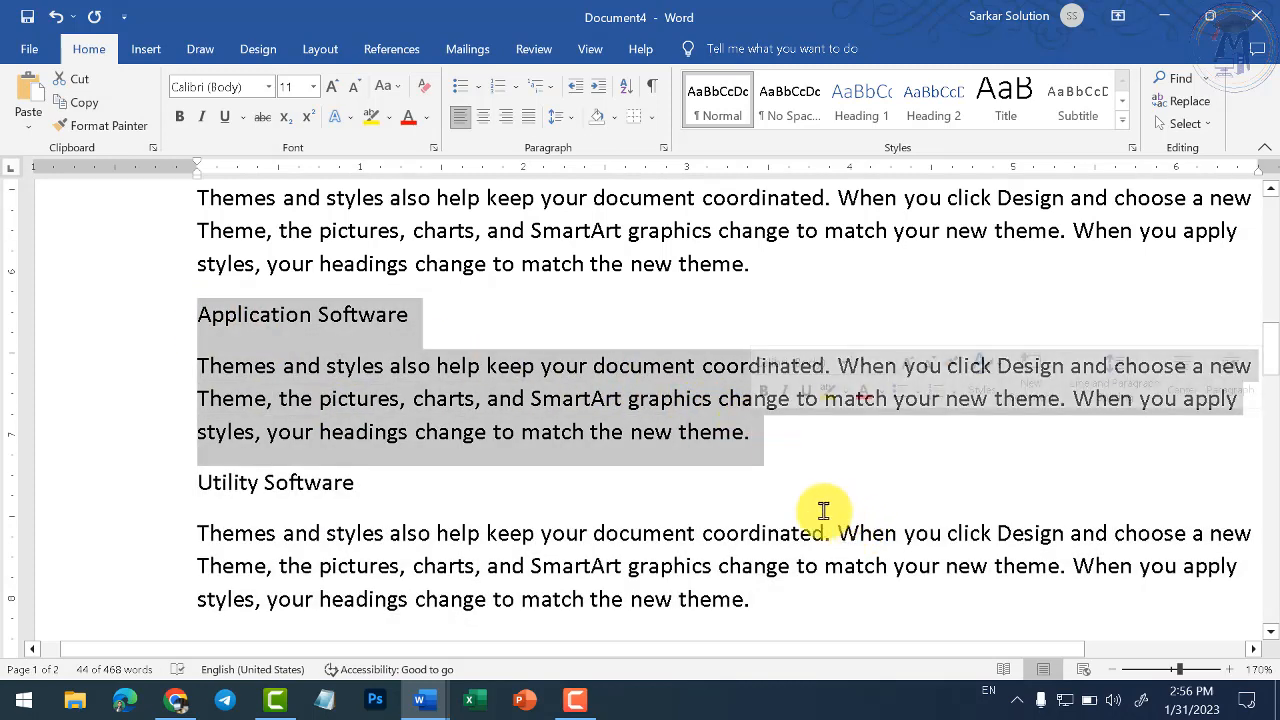
{"action": "scroll", "coordinate": [573, 484], "scroll_direction": "up", "scroll_amount": 2}
{"action": "scroll", "coordinate": [491, 491], "scroll_direction": "down", "scroll_amount": 2}
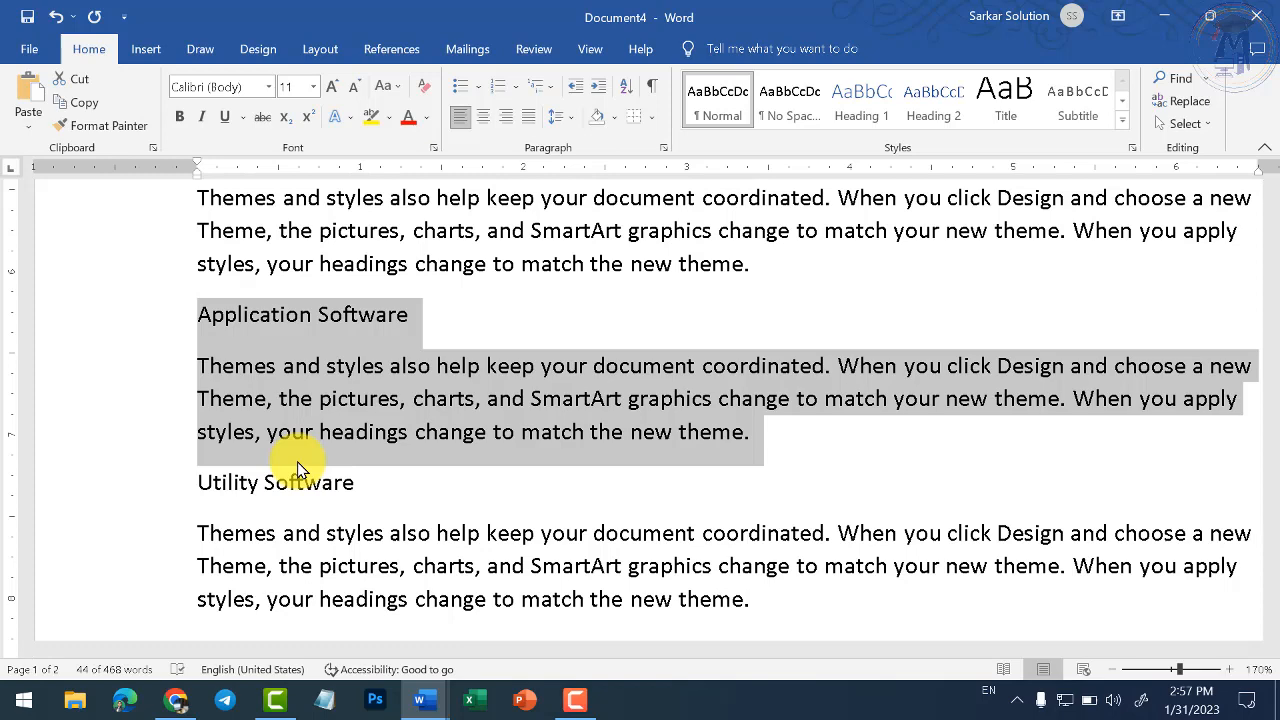
{"action": "scroll", "coordinate": [280, 465], "scroll_direction": "up", "scroll_amount": 4}
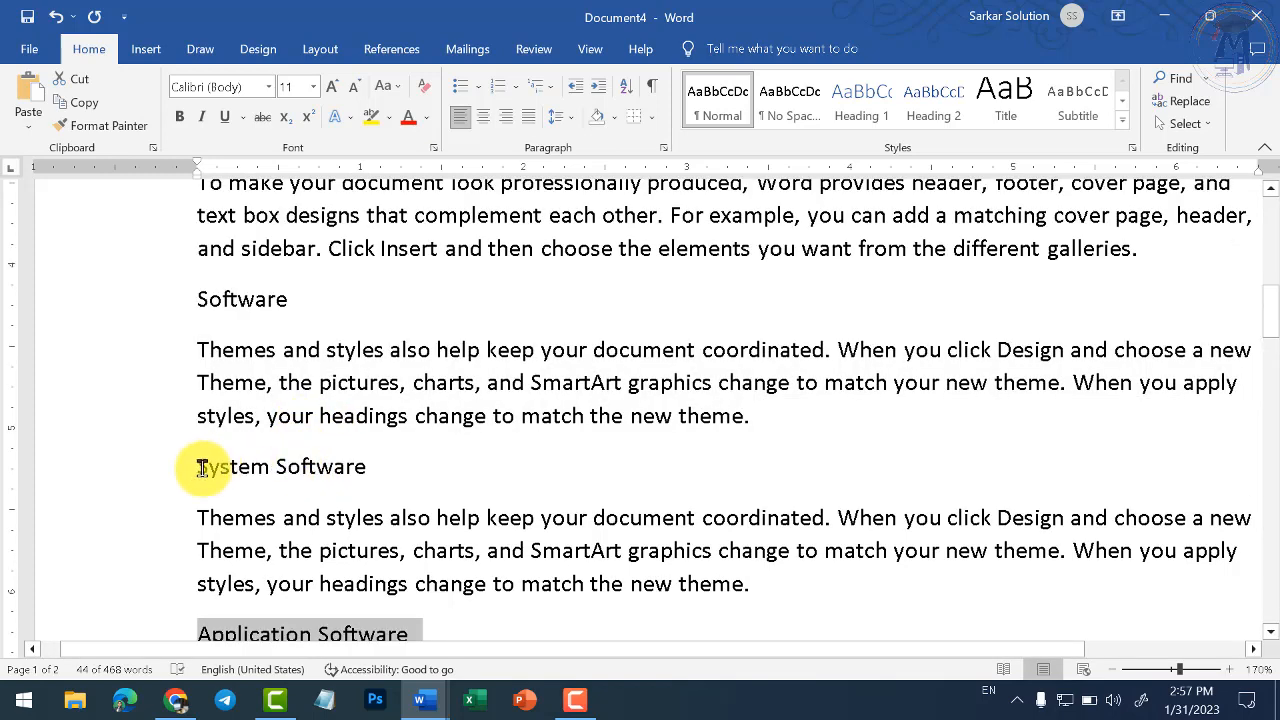
{"action": "left_click_drag", "start_coordinate": [201, 468], "coordinate": [466, 609]}
{"action": "scroll", "coordinate": [506, 566], "scroll_direction": "down", "scroll_amount": 1}
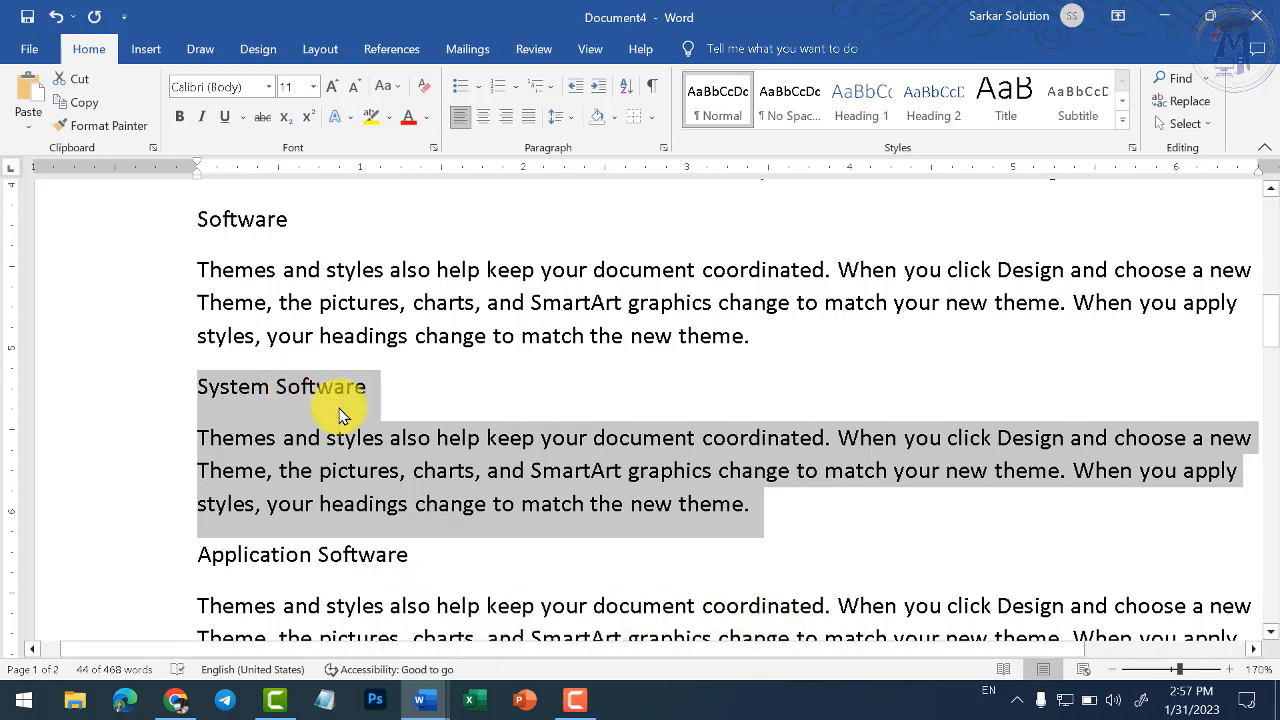
{"action": "scroll", "coordinate": [345, 412], "scroll_direction": "down", "scroll_amount": 2}
{"action": "scroll", "coordinate": [355, 415], "scroll_direction": "up", "scroll_amount": 2}
{"action": "left_click", "coordinate": [353, 418]}
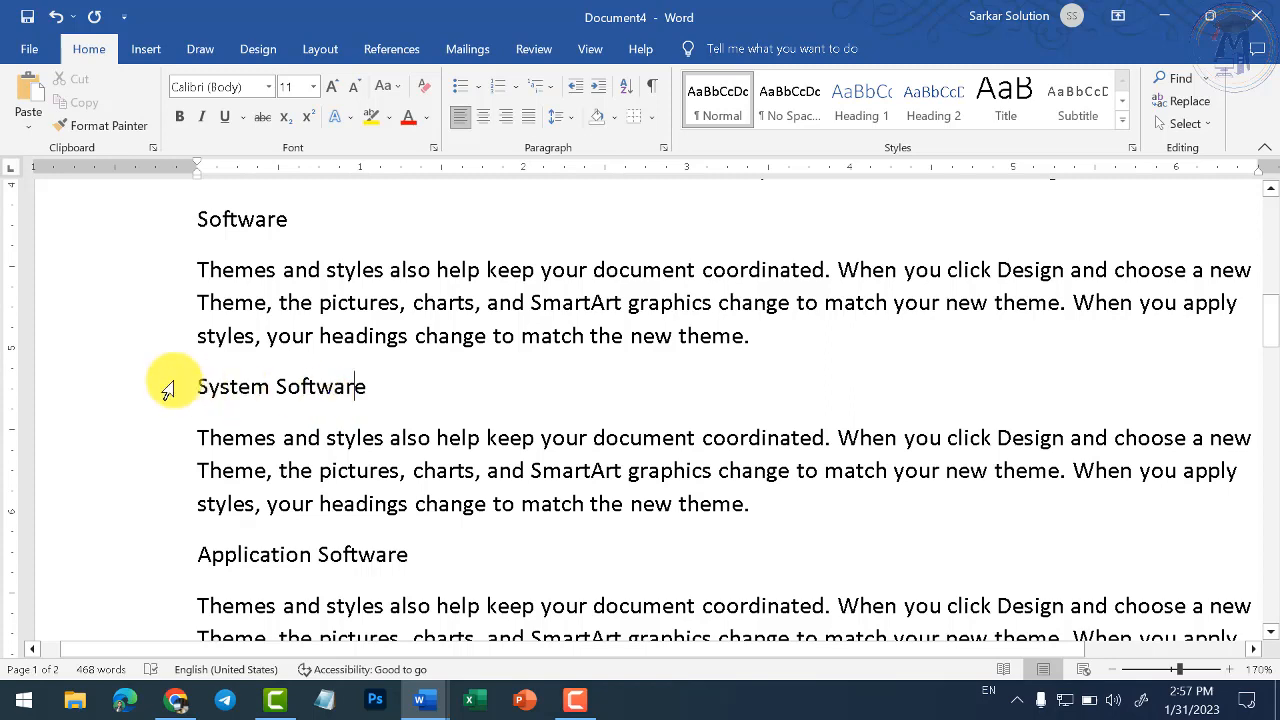
{"action": "left_click_drag", "start_coordinate": [171, 386], "coordinate": [371, 386]}
{"action": "scroll", "coordinate": [371, 397], "scroll_direction": "down", "scroll_amount": 3}
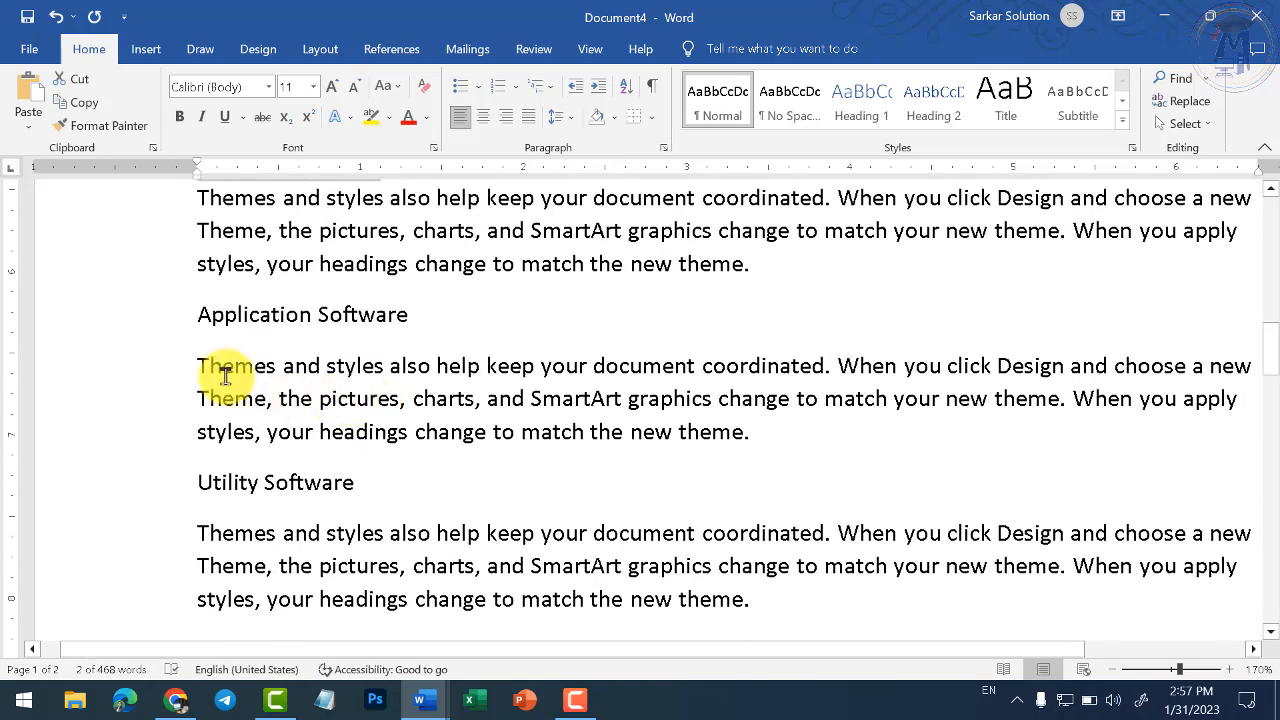
{"action": "left_click_drag", "start_coordinate": [177, 318], "coordinate": [251, 330]}
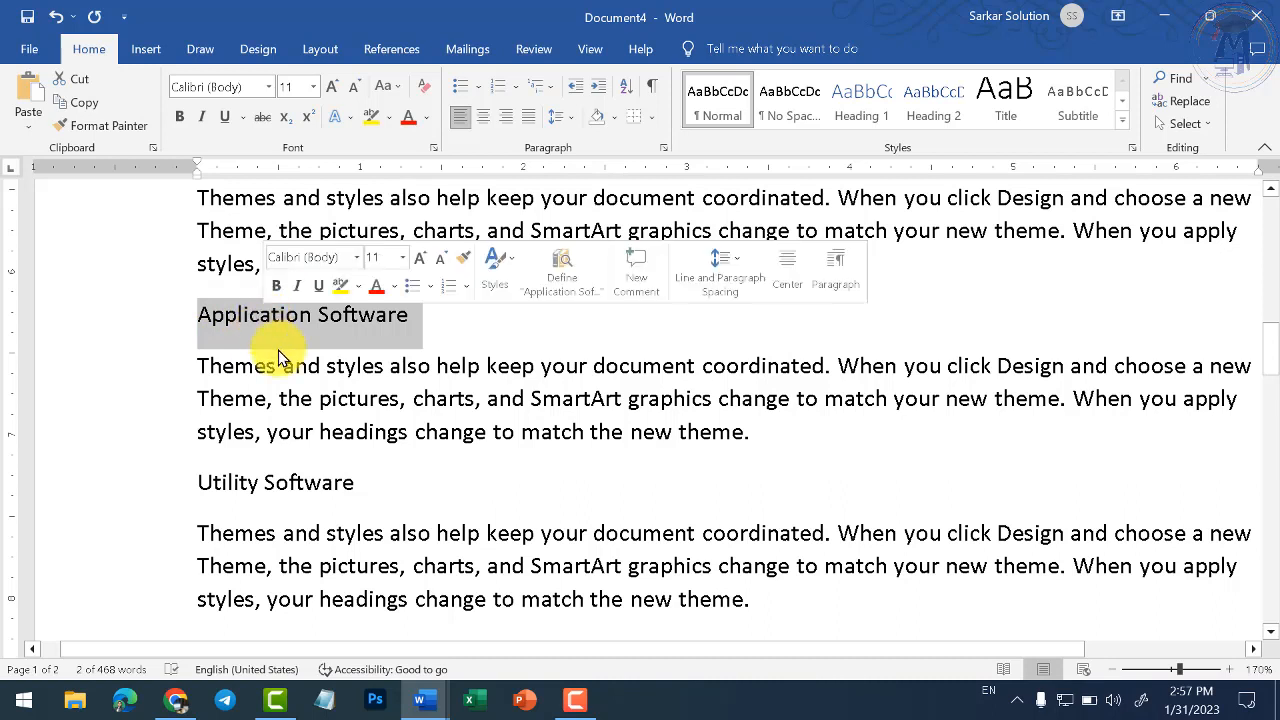
{"action": "left_click_drag", "start_coordinate": [191, 480], "coordinate": [371, 483]}
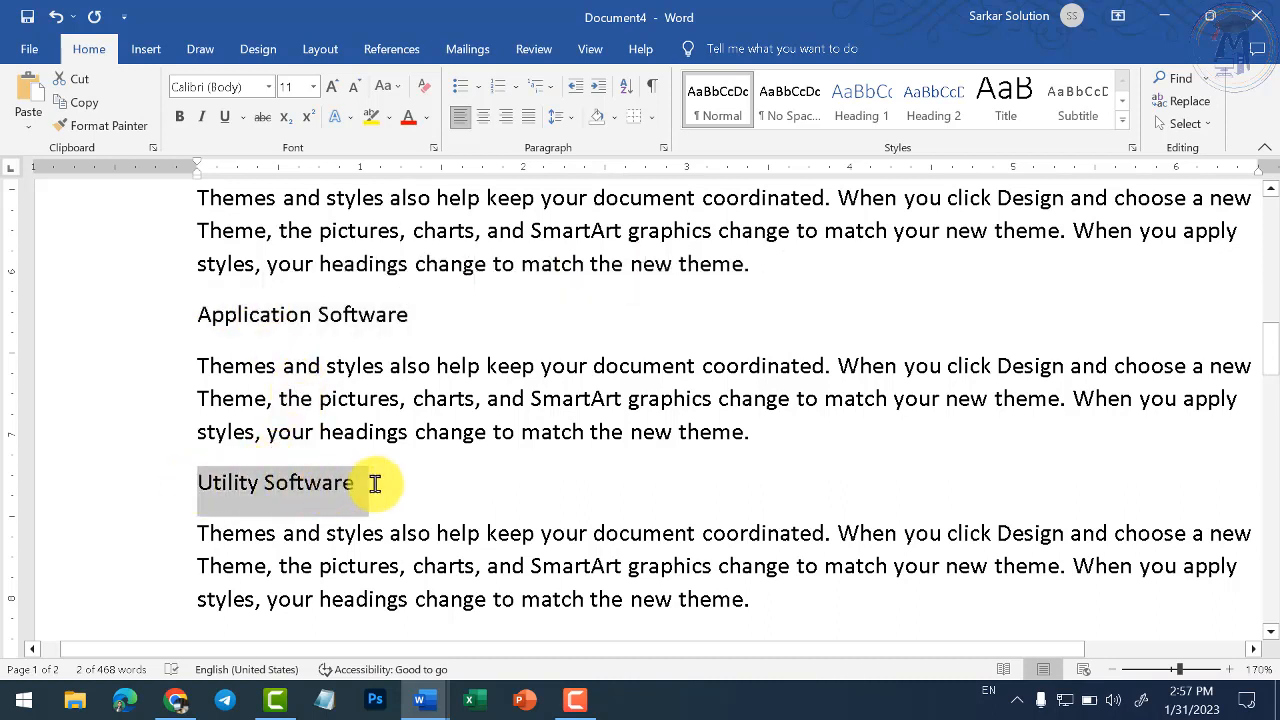
{"action": "left_click", "coordinate": [441, 537]}
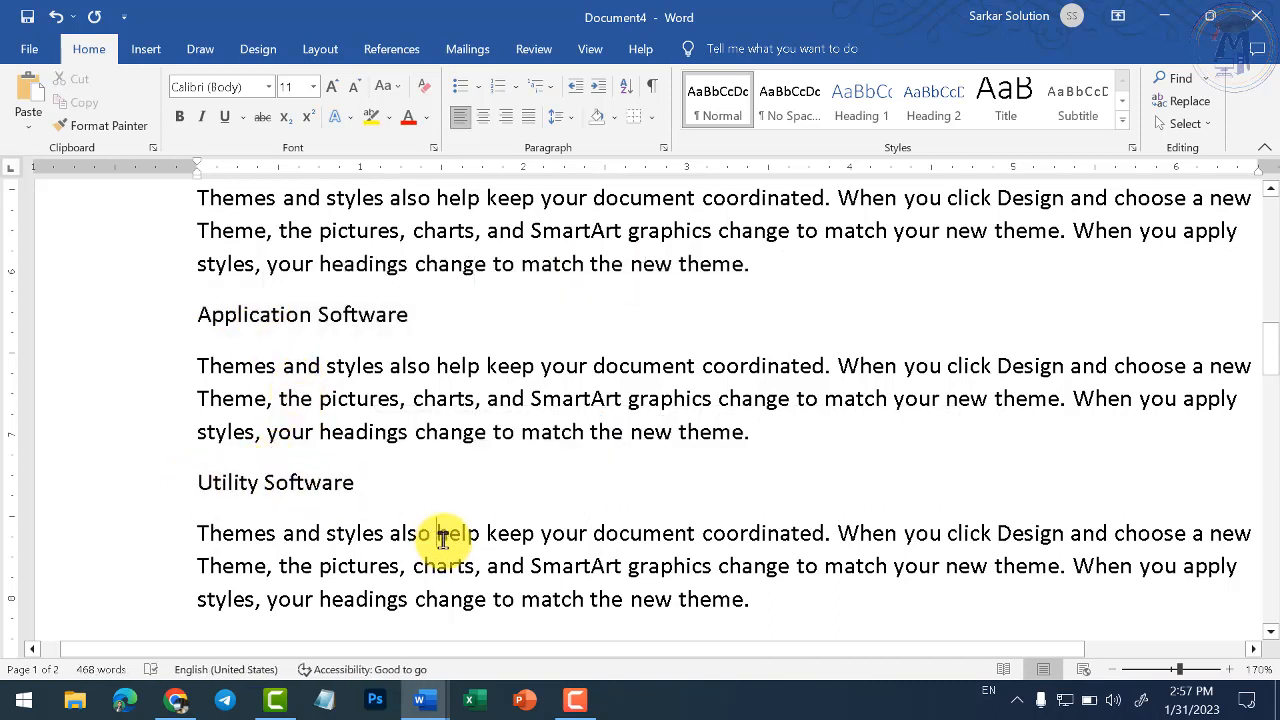
Apply the Heading 1 style to the title "Computer" and the Heading 2 style to "Hardware"
{"action": "scroll", "coordinate": [440, 470], "scroll_direction": "up", "scroll_amount": 3}
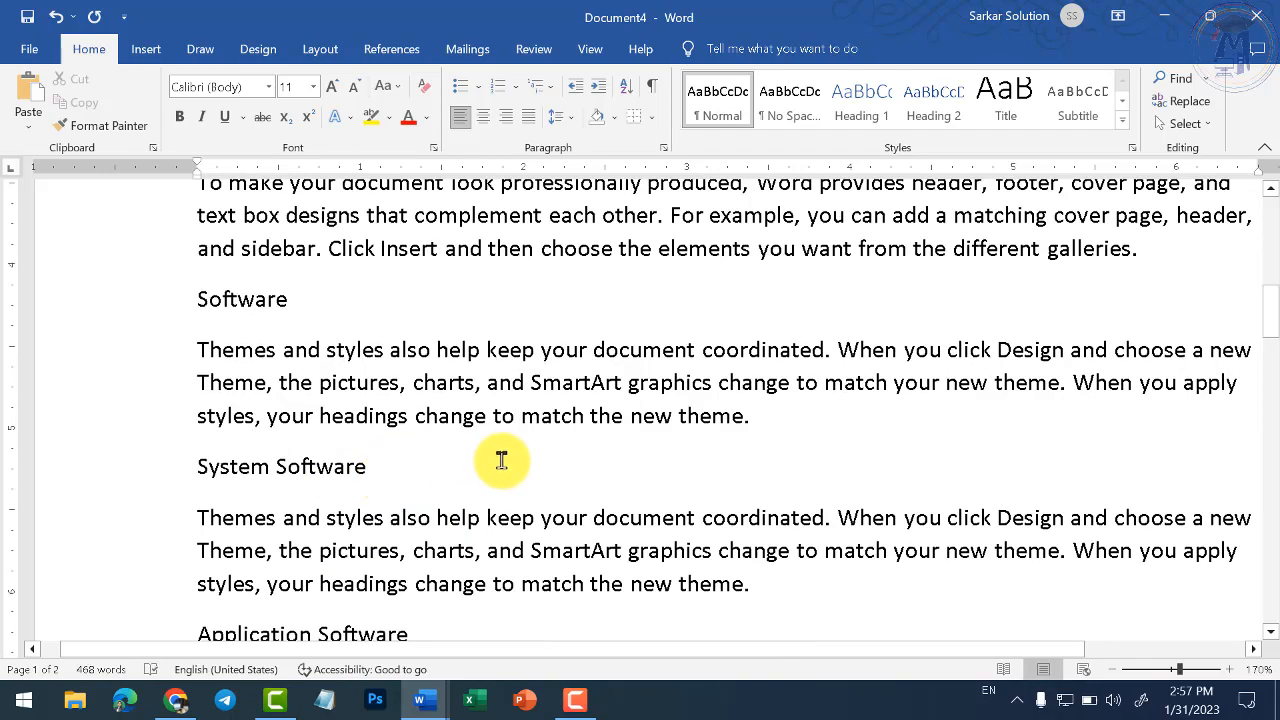
{"action": "scroll", "coordinate": [330, 366], "scroll_direction": "up", "scroll_amount": 2}
{"action": "scroll", "coordinate": [325, 372], "scroll_direction": "up", "scroll_amount": 6}
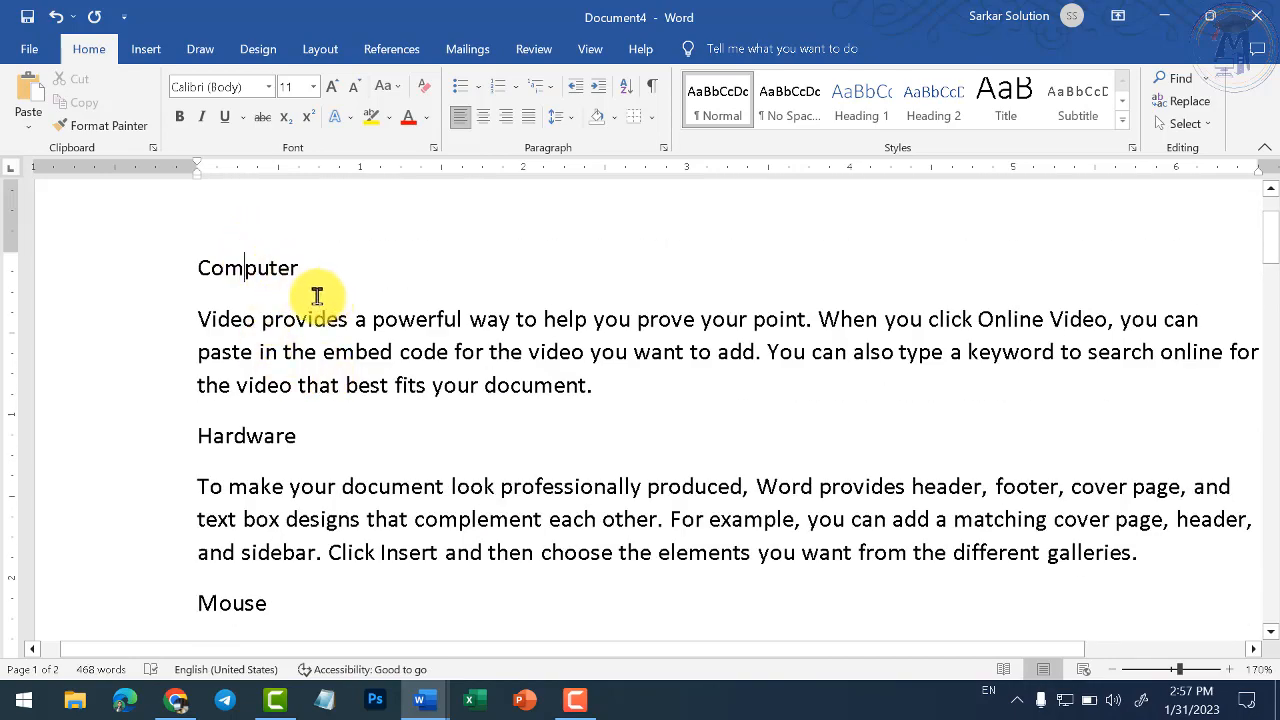
{"action": "left_click", "coordinate": [840, 118]}
{"action": "scroll", "coordinate": [489, 306], "scroll_direction": "down", "scroll_amount": 3}
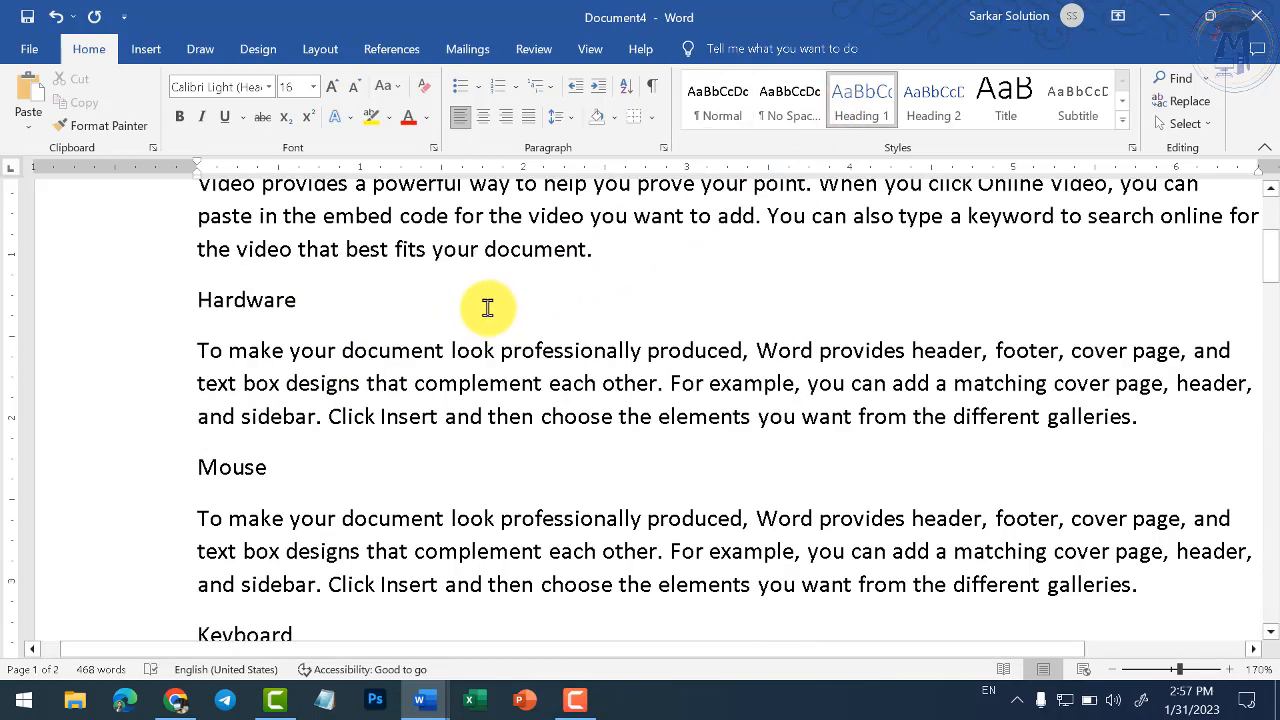
{"action": "left_click", "coordinate": [208, 300]}
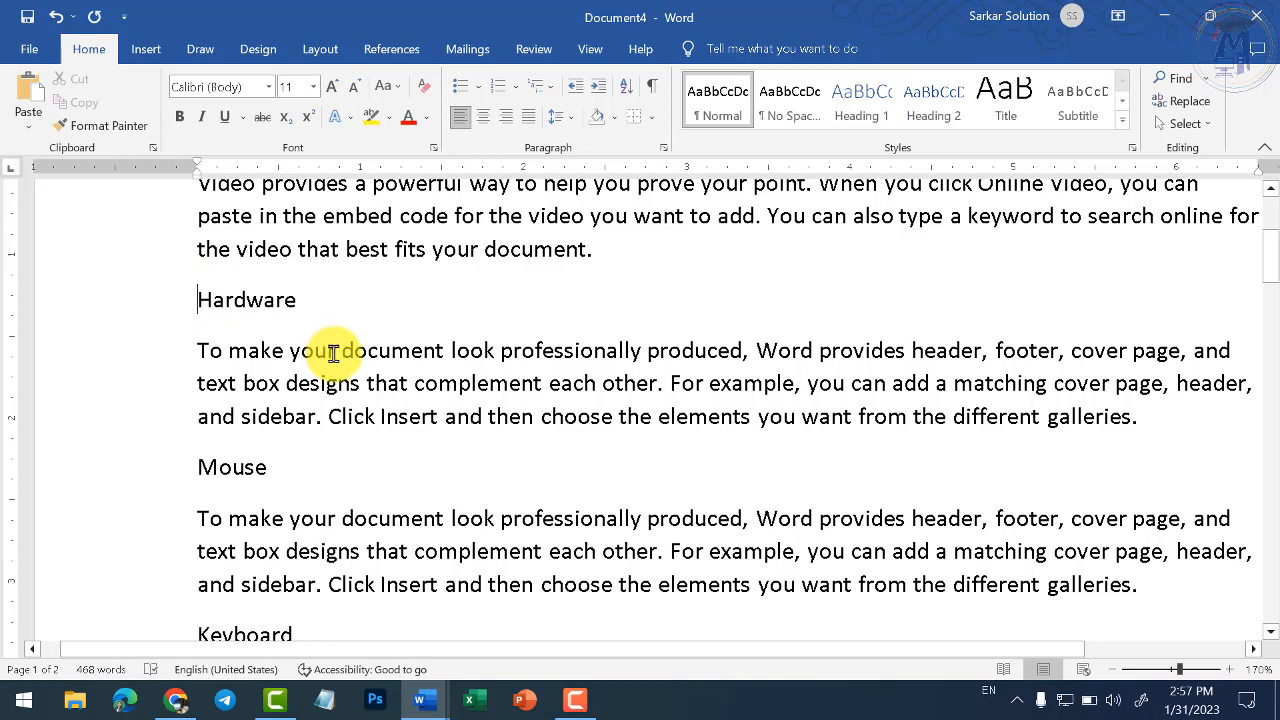
{"action": "left_click", "coordinate": [925, 116]}
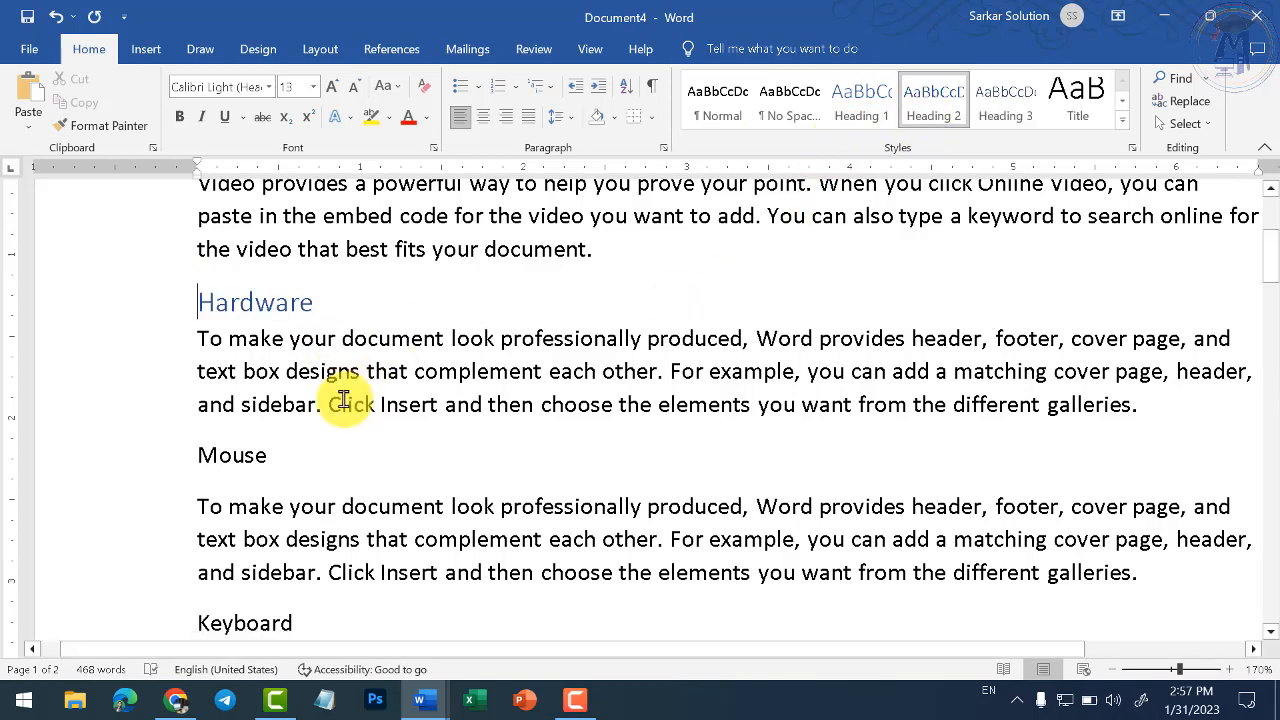
Apply the Heading 3 style to the titles "Mouse" and "Keyboard"
{"action": "left_click", "coordinate": [199, 456]}
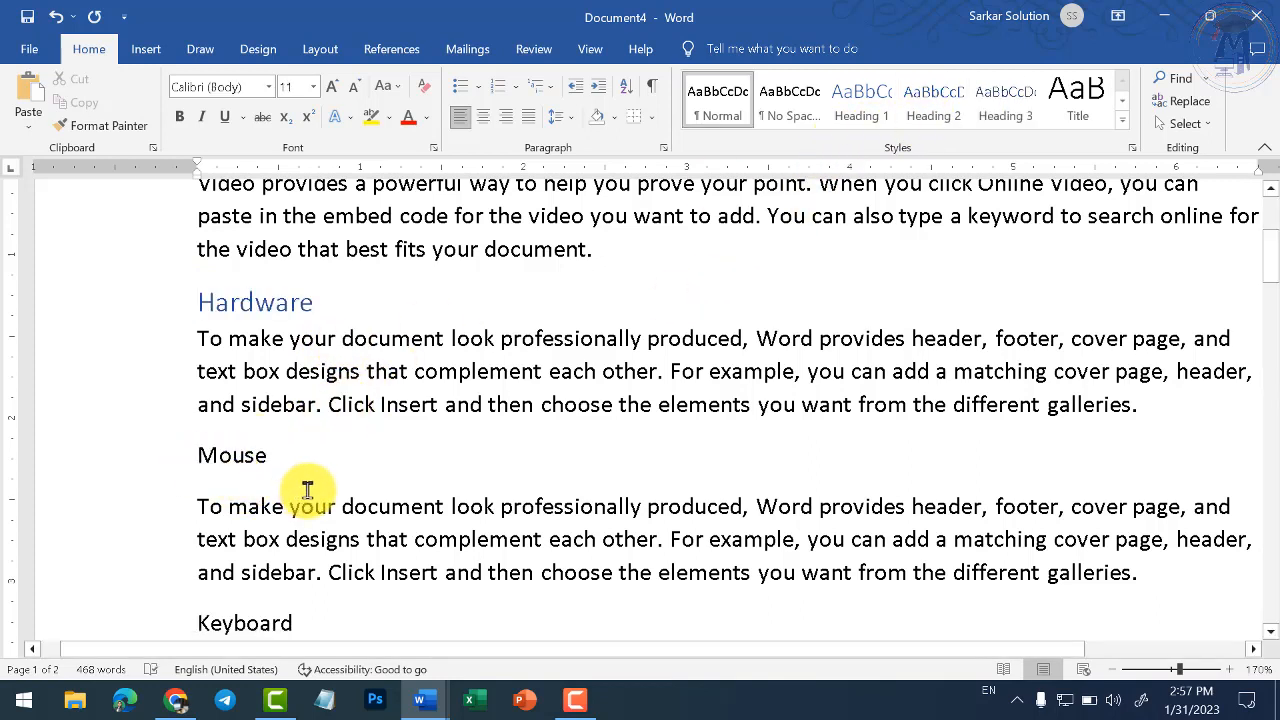
{"action": "left_click", "coordinate": [980, 114]}
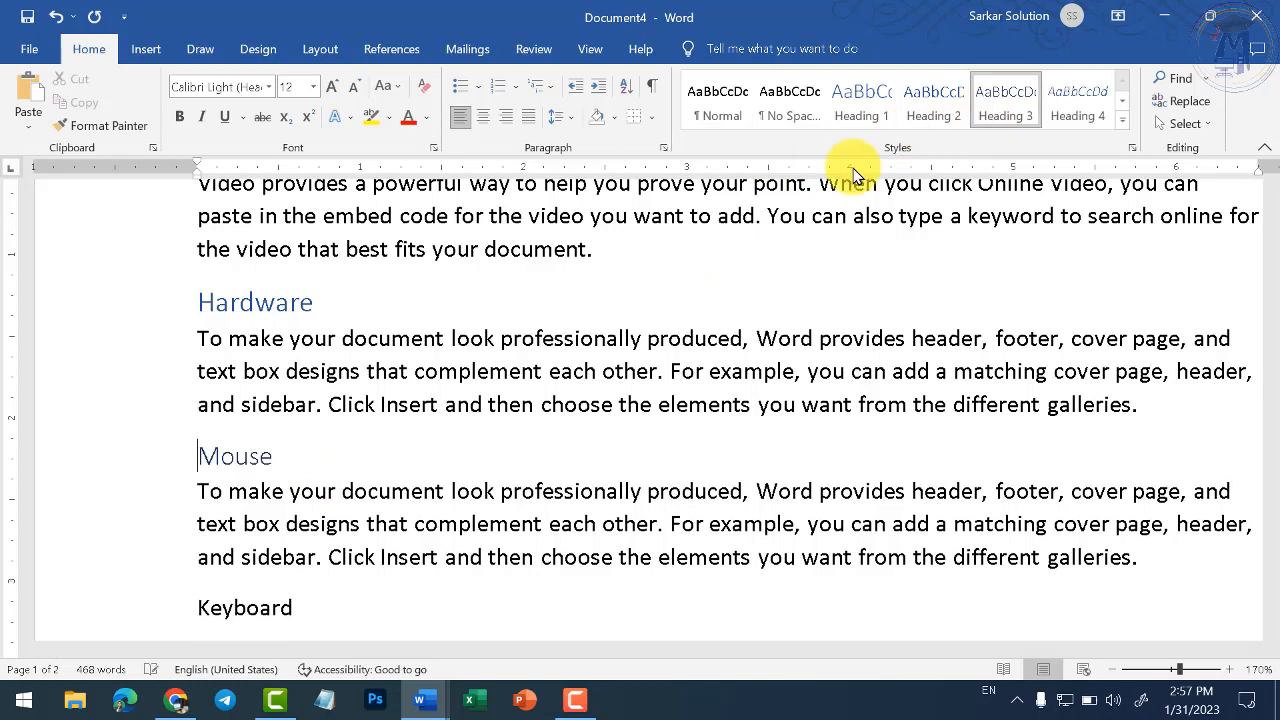
{"action": "scroll", "coordinate": [300, 480], "scroll_direction": "down", "scroll_amount": 2}
{"action": "left_click", "coordinate": [199, 449]}
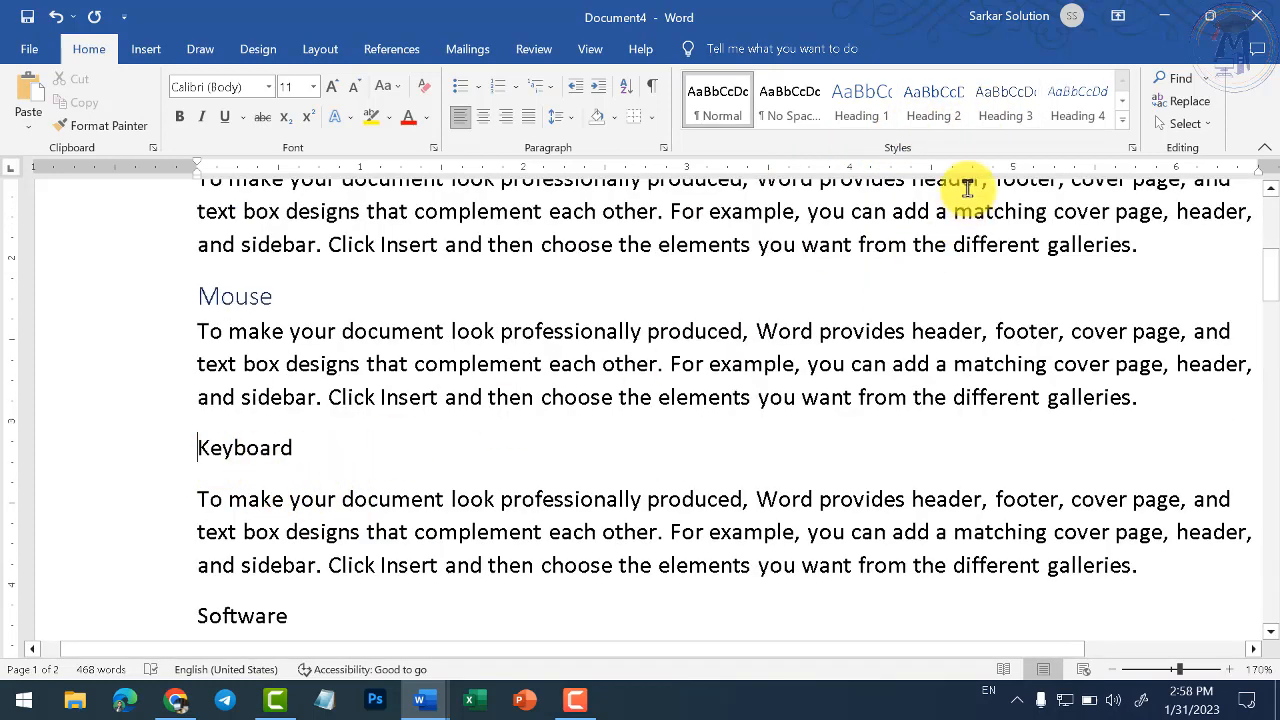
{"action": "left_click", "coordinate": [1010, 118]}
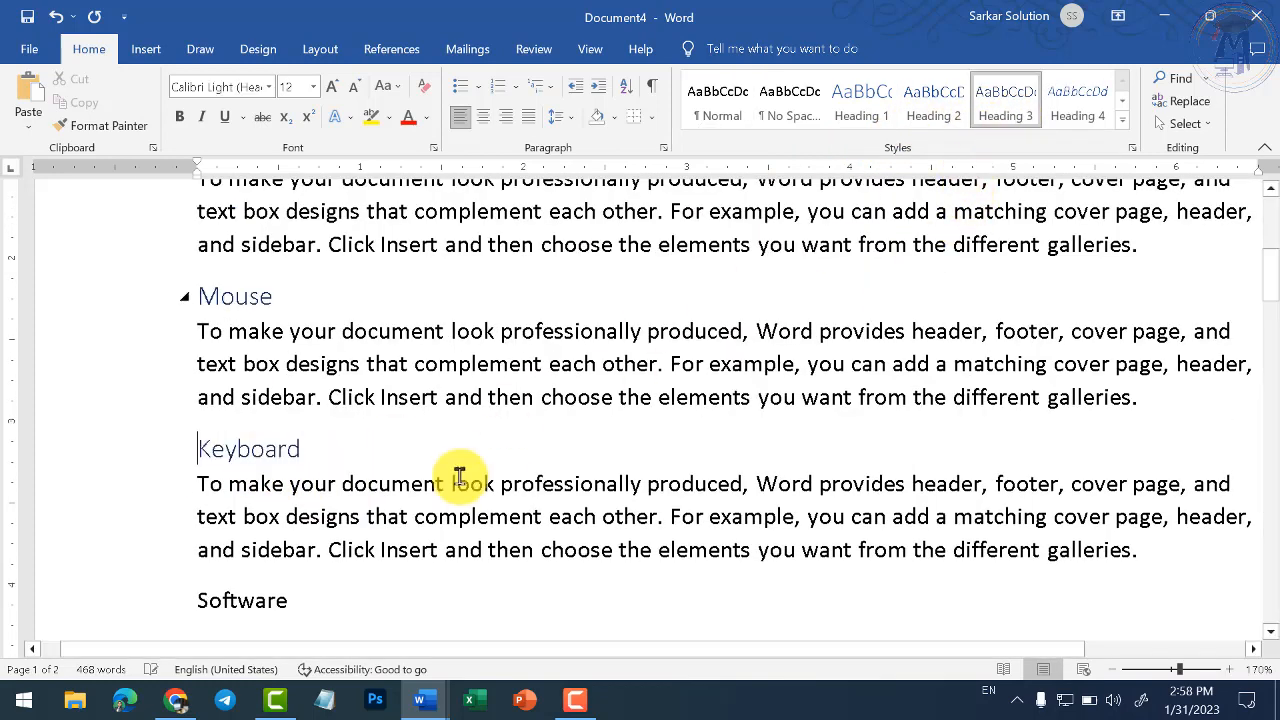
Apply the Heading 2 style to the title "Software" below the Keyboard section
{"action": "left_click", "coordinate": [196, 601]}
{"action": "scroll", "coordinate": [306, 586], "scroll_direction": "down", "scroll_amount": 2}
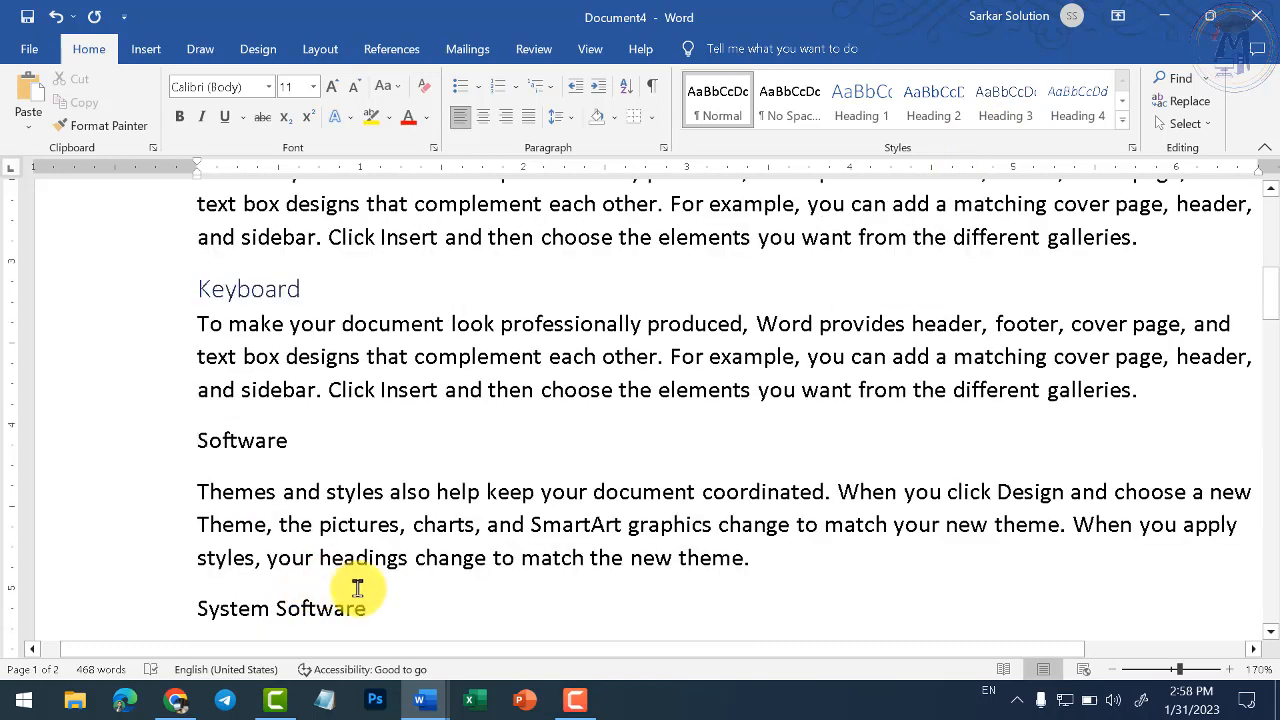
{"action": "left_click", "coordinate": [933, 120]}
Apply the Heading 3 style to the titles "System Software", "Application Software" and "Utility Software"
{"action": "scroll", "coordinate": [516, 458], "scroll_direction": "down", "scroll_amount": 3}
{"action": "left_click", "coordinate": [204, 360]}
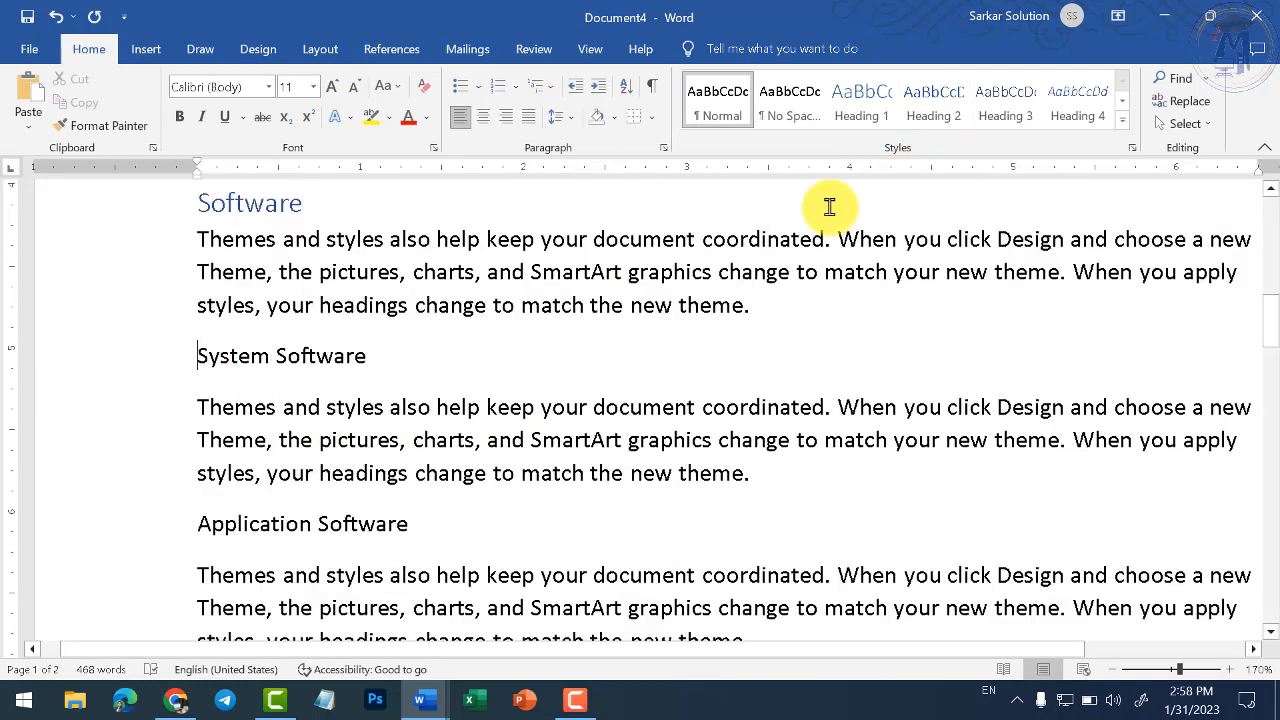
{"action": "left_click", "coordinate": [995, 117]}
{"action": "left_click", "coordinate": [199, 508]}
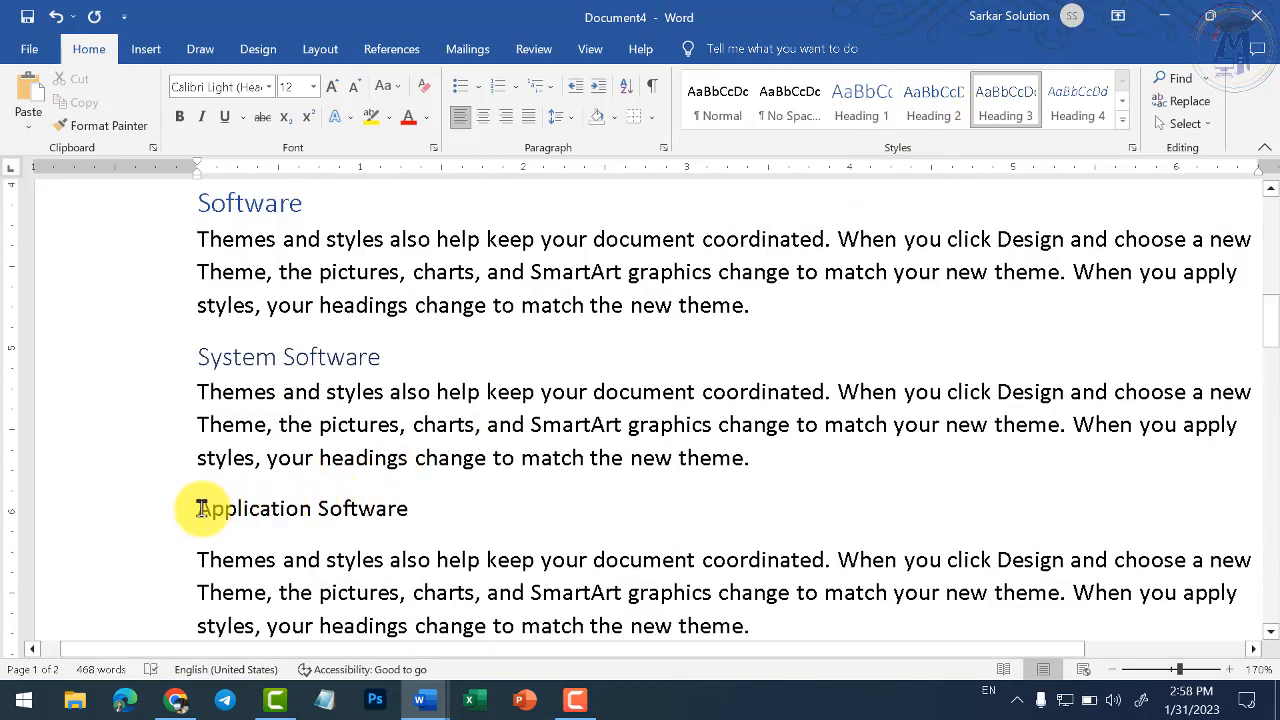
{"action": "left_click", "coordinate": [990, 125]}
{"action": "scroll", "coordinate": [290, 500], "scroll_direction": "down", "scroll_amount": 3}
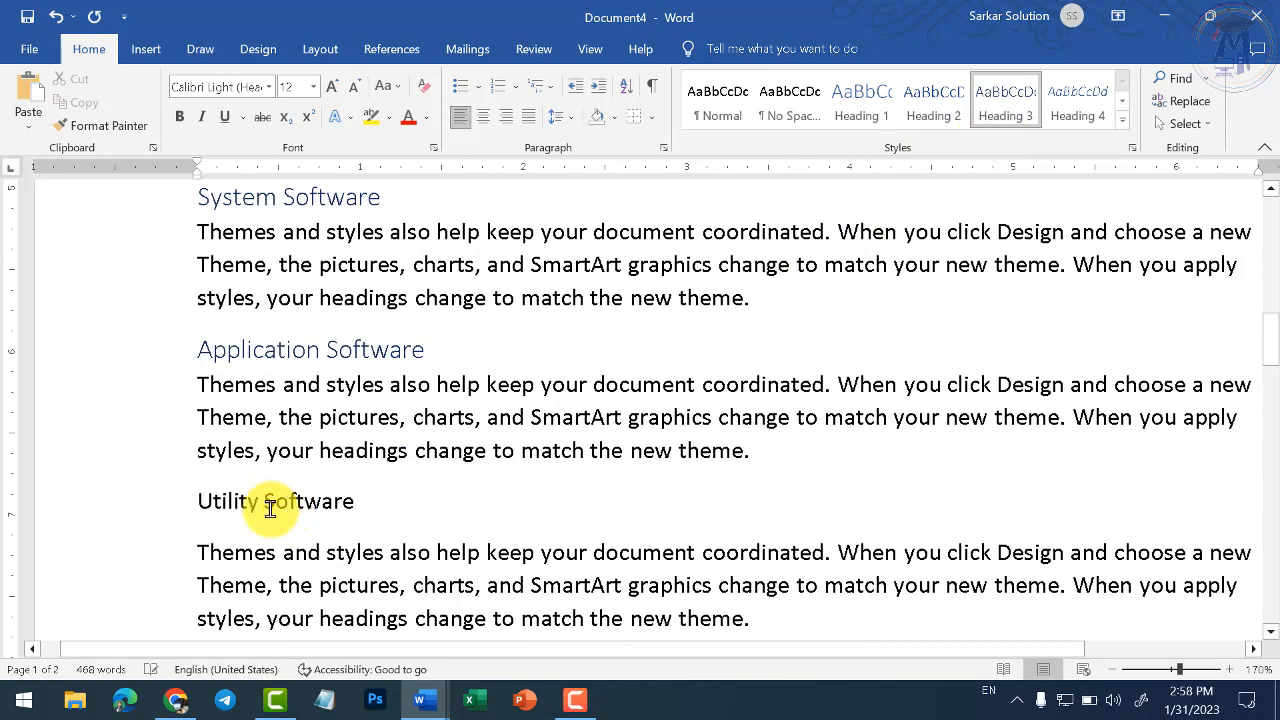
{"action": "left_click", "coordinate": [197, 421]}
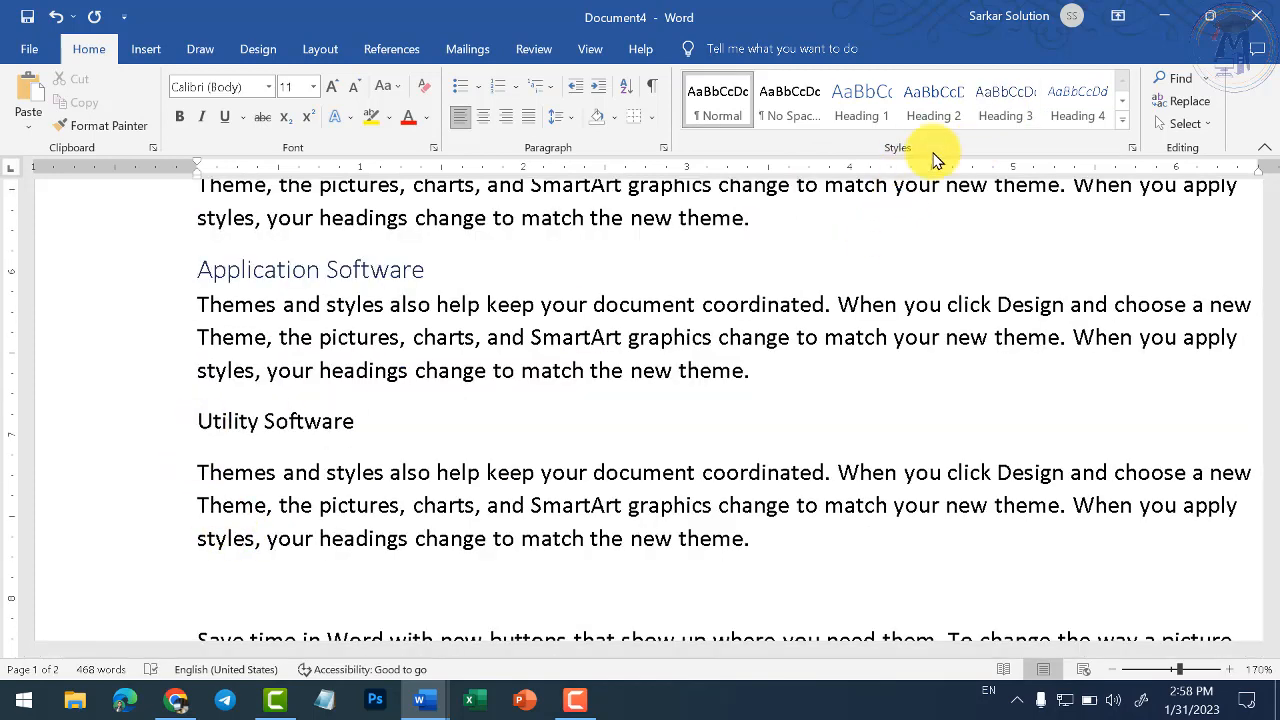
{"action": "left_click", "coordinate": [1000, 114]}
Collapse the content beneath the Computer heading at the start of the document and expand it again
{"action": "scroll", "coordinate": [536, 502], "scroll_direction": "up", "scroll_amount": 10}
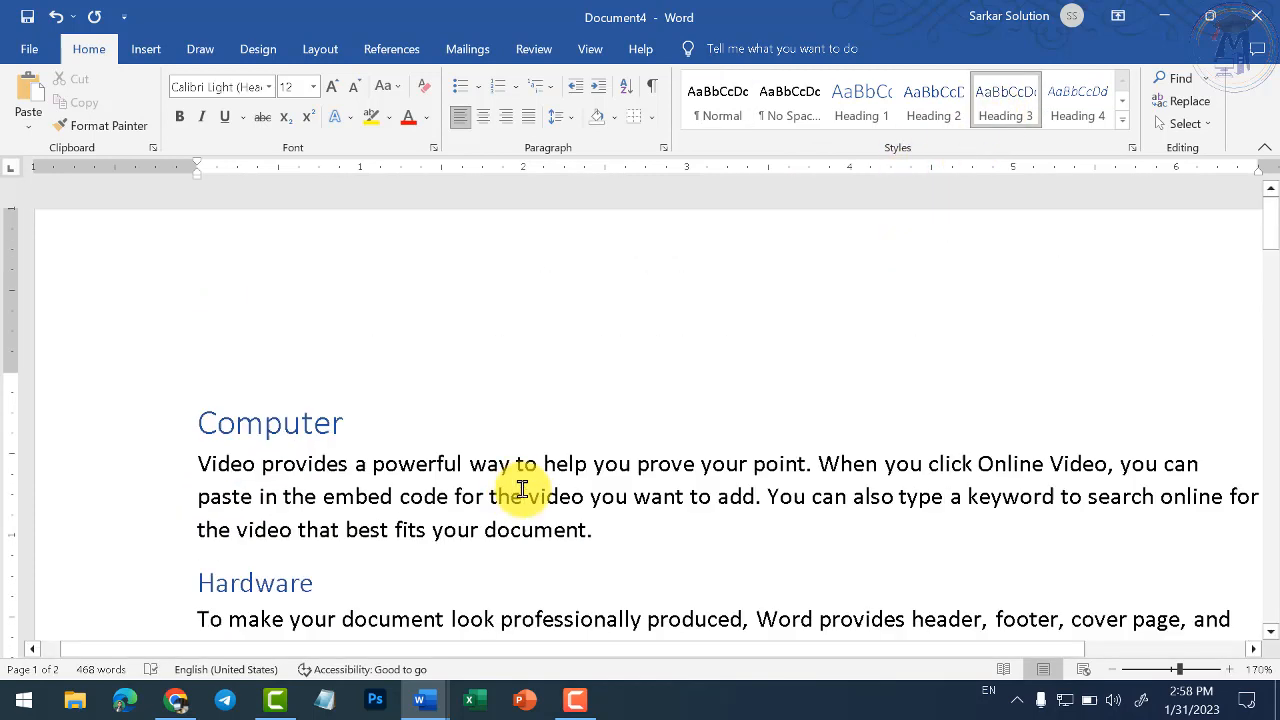
{"action": "left_click", "coordinate": [188, 423]}
{"action": "left_click", "coordinate": [192, 423]}
{"action": "left_click", "coordinate": [185, 423]}
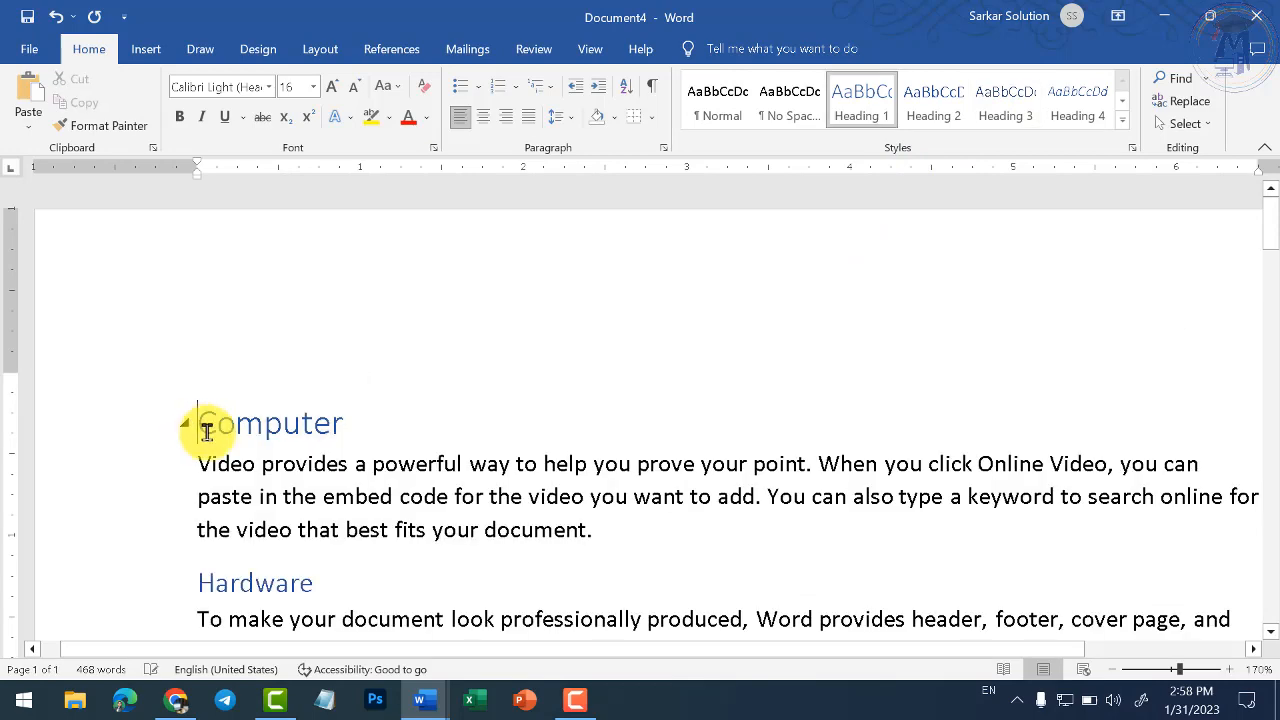
{"action": "scroll", "coordinate": [214, 428], "scroll_direction": "down", "scroll_amount": 5}
{"action": "scroll", "coordinate": [470, 486], "scroll_direction": "up", "scroll_amount": 1}
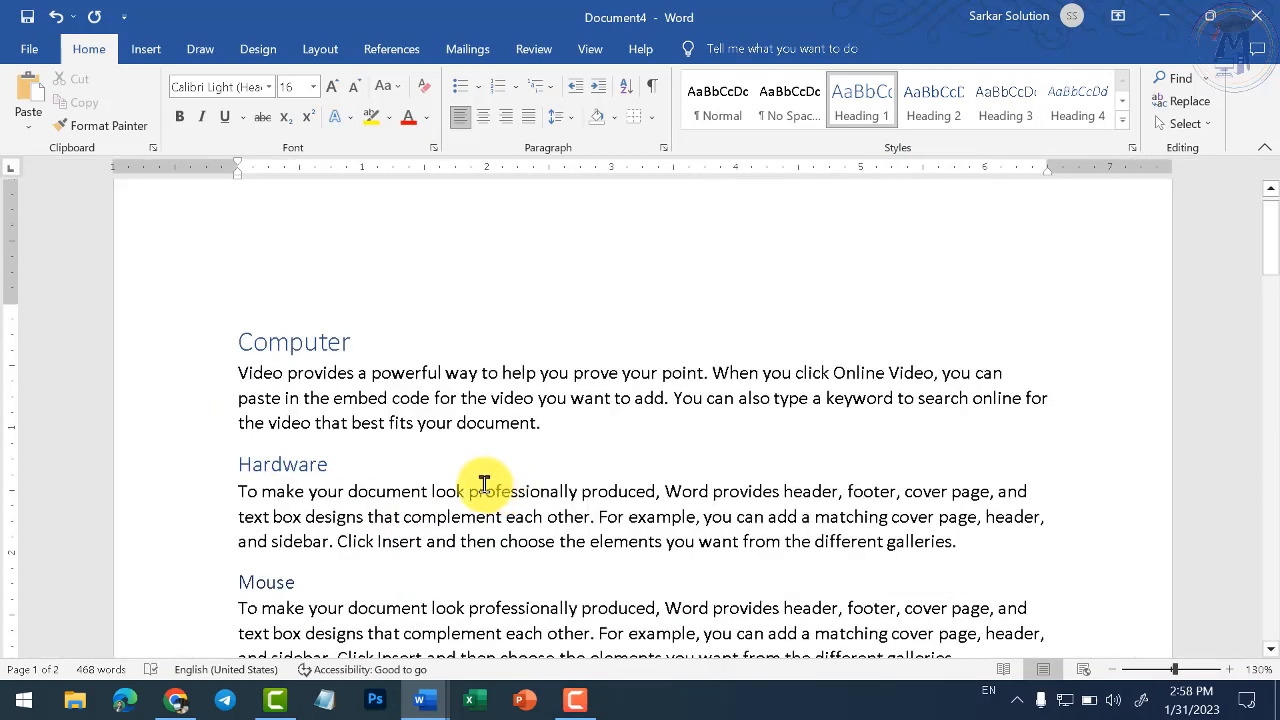
{"action": "scroll", "coordinate": [380, 465], "scroll_direction": "up", "scroll_amount": 1}
{"action": "left_click", "coordinate": [346, 410]}
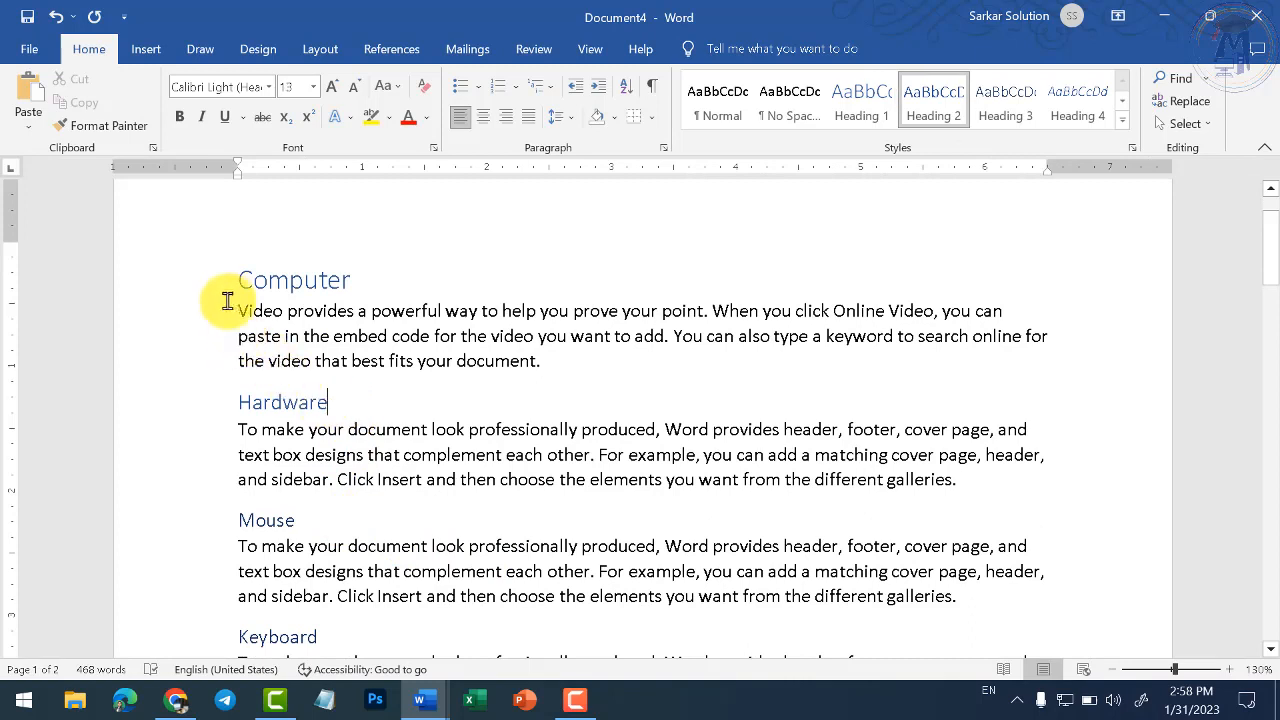
{"action": "left_click", "coordinate": [228, 281]}
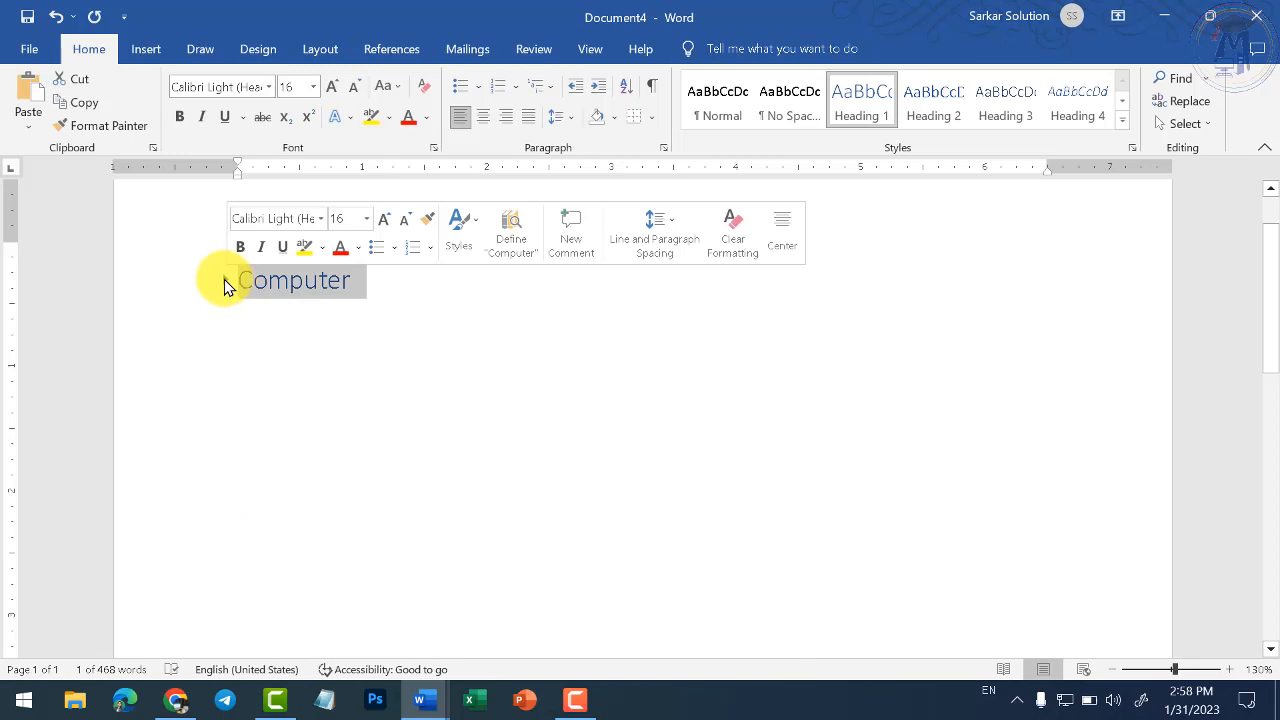
{"action": "left_click", "coordinate": [228, 281]}
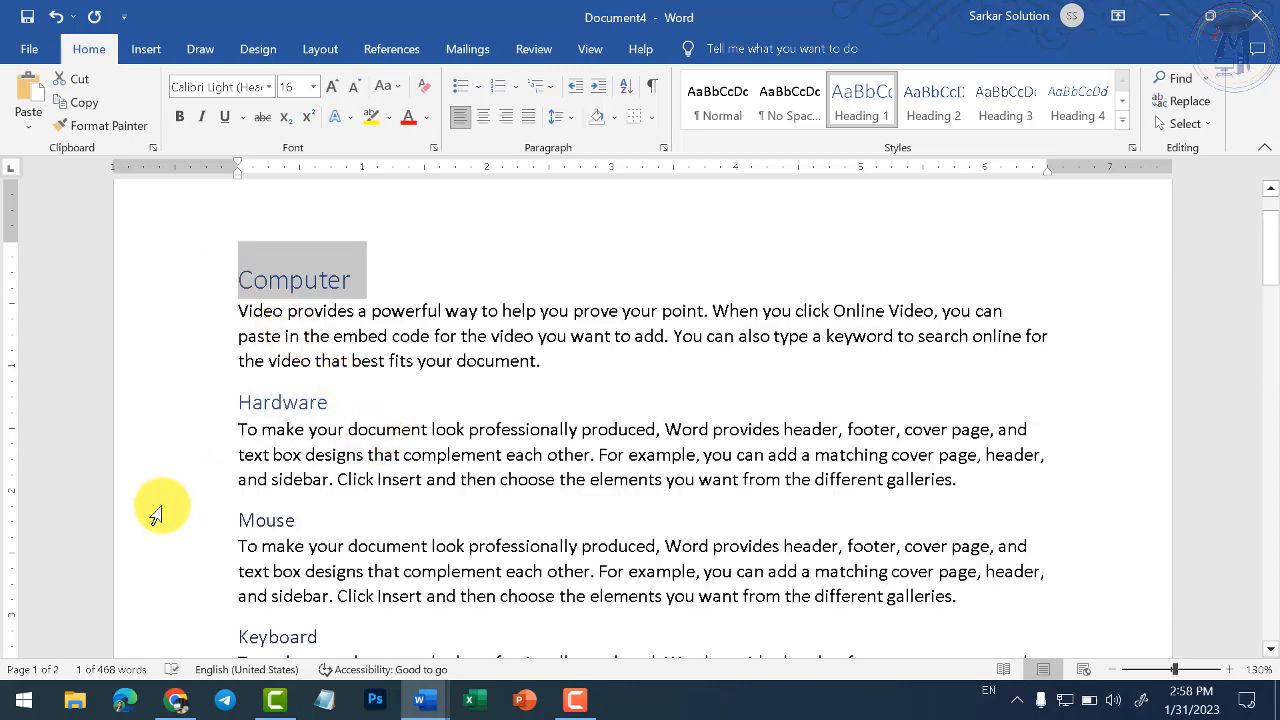
{"action": "left_click", "coordinate": [190, 548]}
Add an empty line above the Computer heading and insert the built-in Automatic Table 2 table of contents there
{"action": "left_click", "coordinate": [238, 278]}
{"action": "key", "text": "Return"}
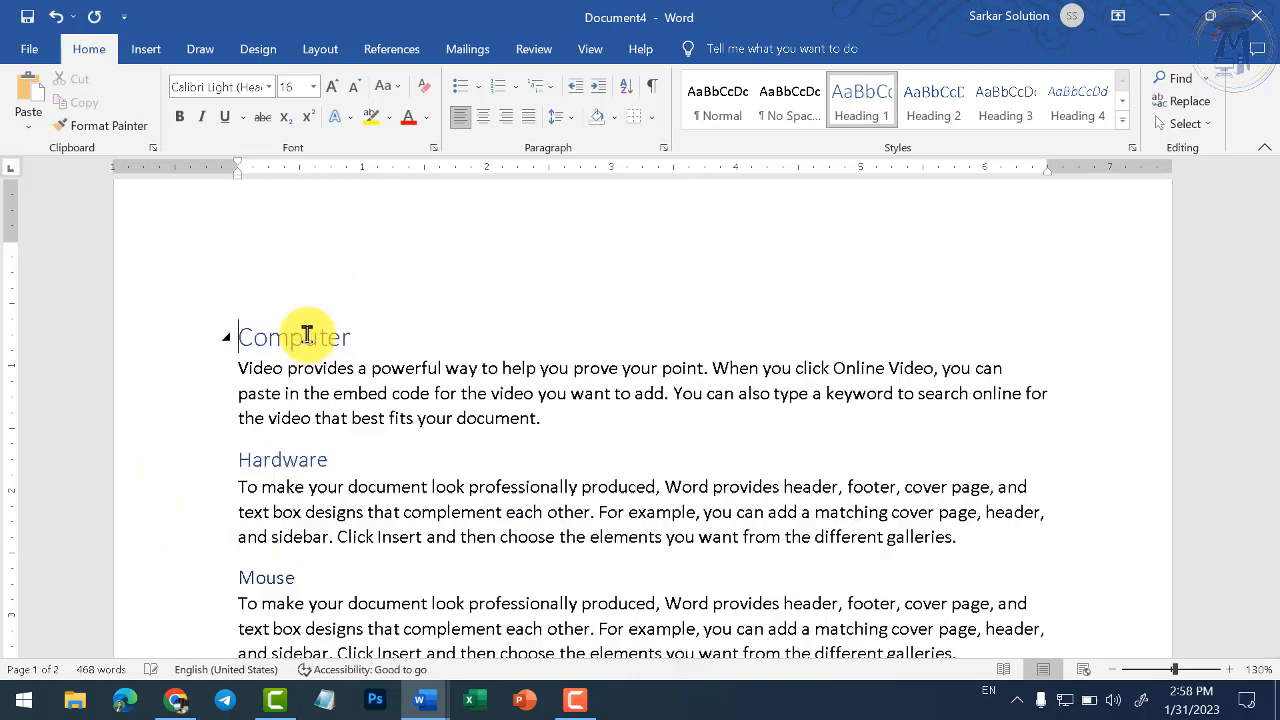
{"action": "left_click", "coordinate": [398, 50]}
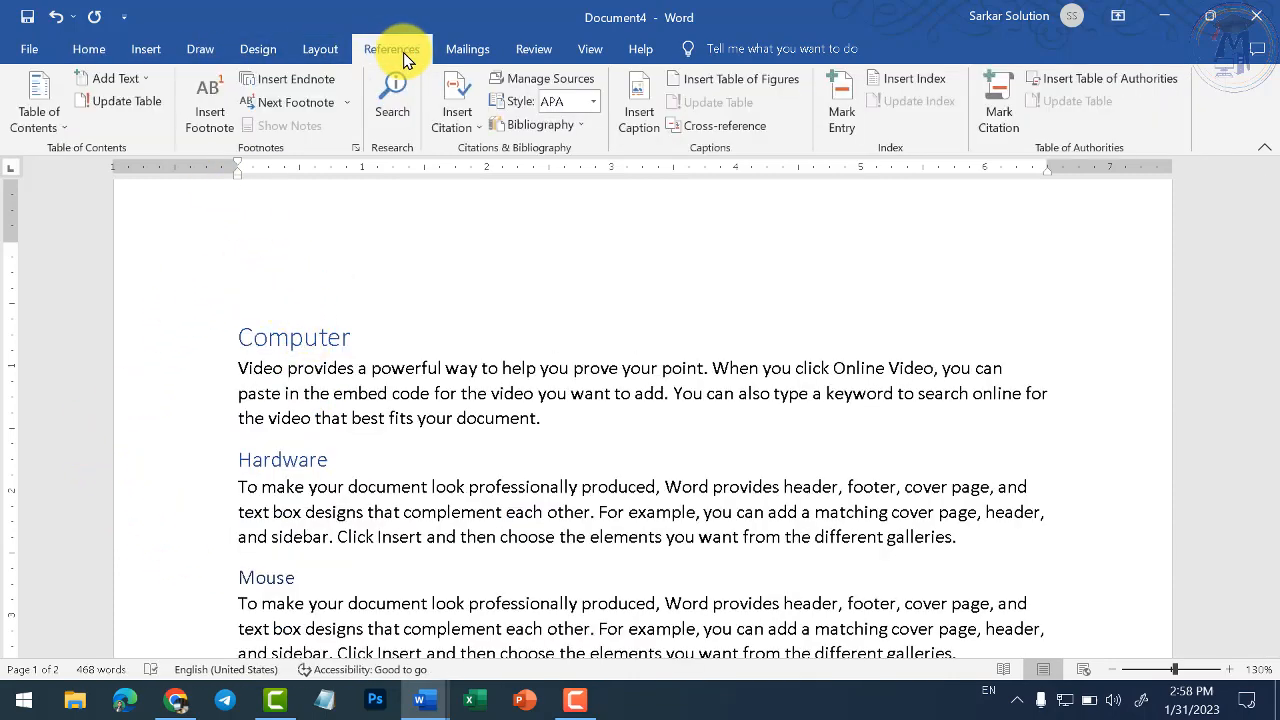
{"action": "left_click", "coordinate": [46, 124]}
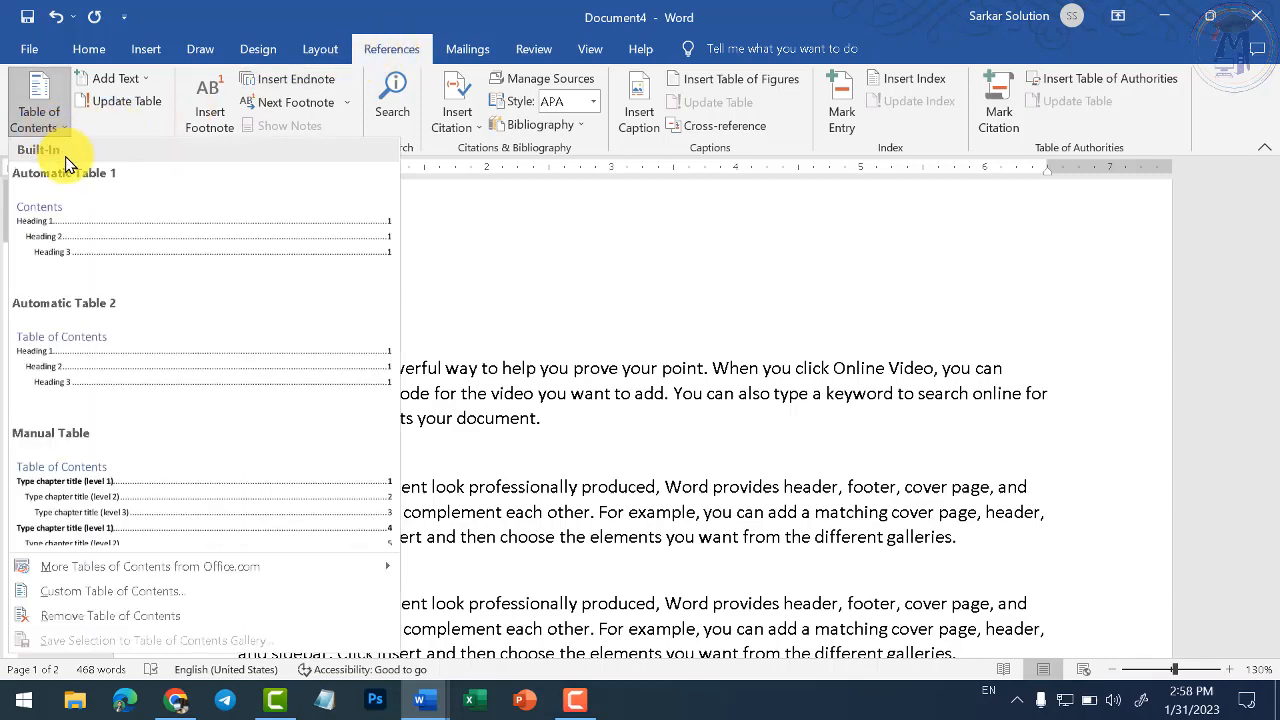
{"action": "left_click", "coordinate": [96, 348]}
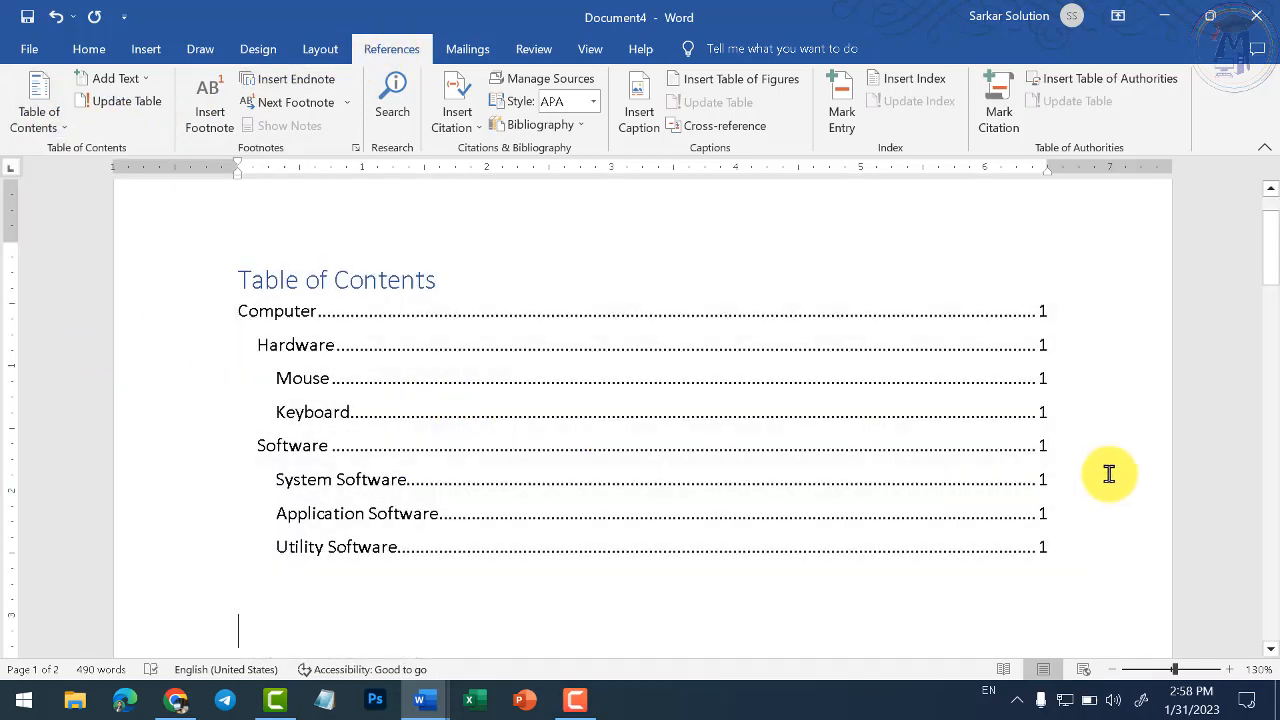
{"action": "left_click", "coordinate": [1109, 474]}
{"action": "left_click", "coordinate": [609, 594]}
{"action": "scroll", "coordinate": [463, 483], "scroll_direction": "up", "scroll_amount": 2}
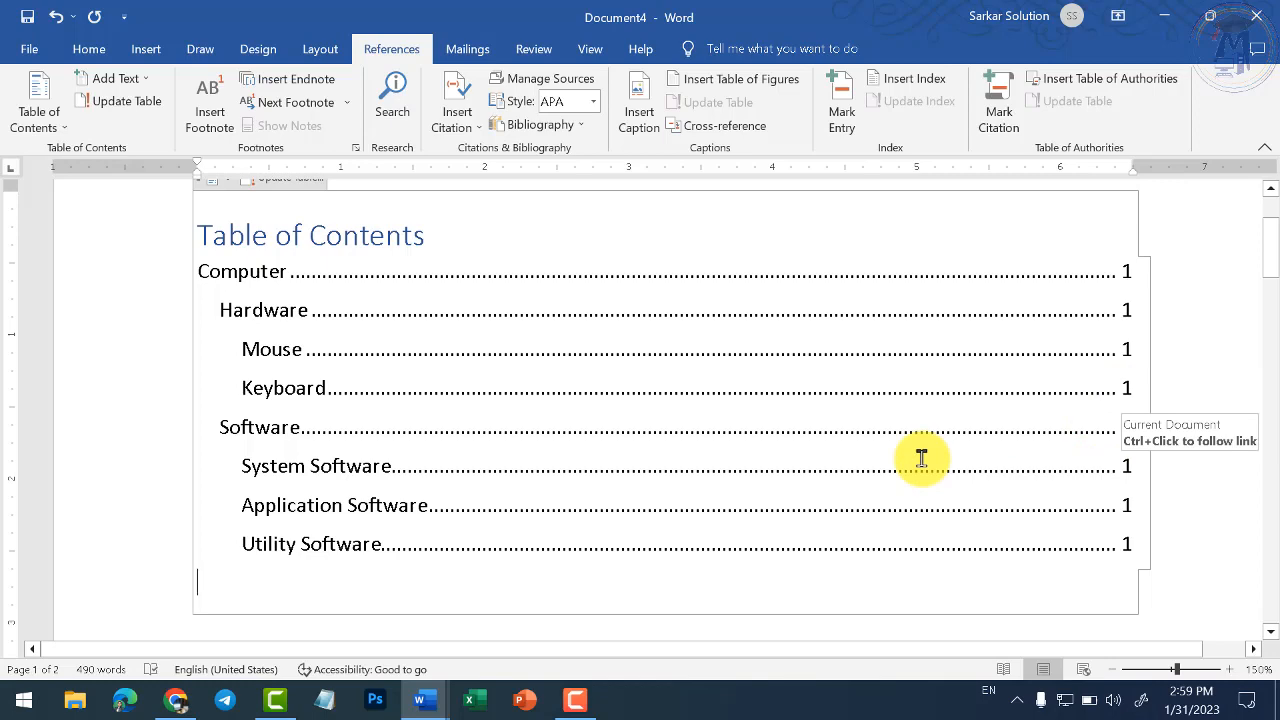
Insert a page break before the Hardware heading so its section starts on a new page
{"action": "scroll", "coordinate": [921, 458], "scroll_direction": "down", "scroll_amount": 6}
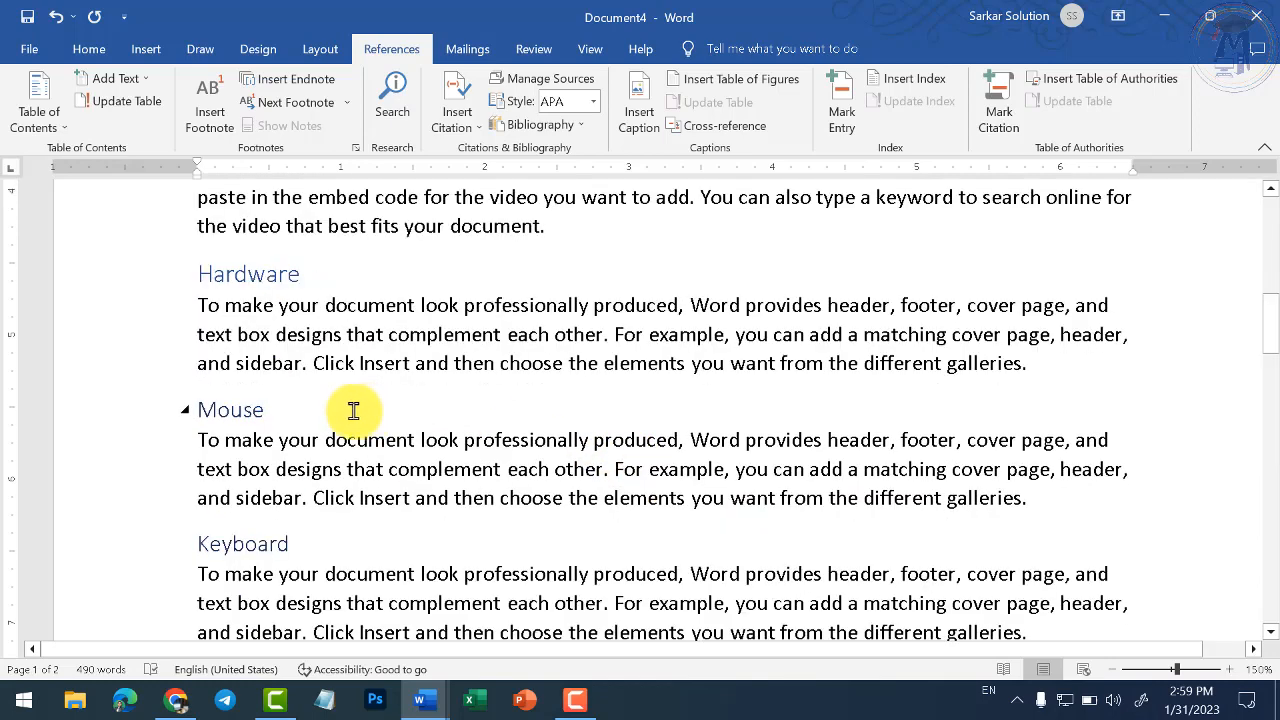
{"action": "scroll", "coordinate": [277, 414], "scroll_direction": "up", "scroll_amount": 2}
{"action": "scroll", "coordinate": [260, 440], "scroll_direction": "down", "scroll_amount": 3}
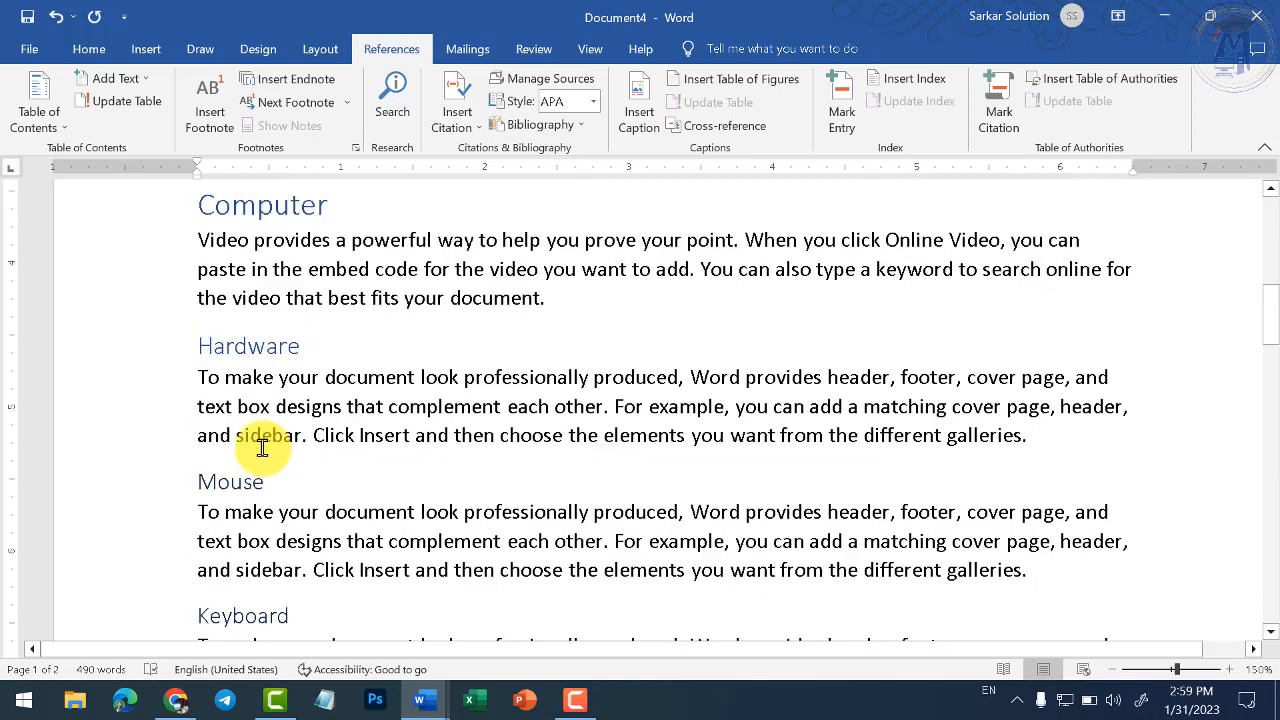
{"action": "scroll", "coordinate": [256, 427], "scroll_direction": "up", "scroll_amount": 3}
{"action": "left_click_drag", "start_coordinate": [197, 346], "coordinate": [623, 577]}
{"action": "scroll", "coordinate": [610, 540], "scroll_direction": "down", "scroll_amount": 3}
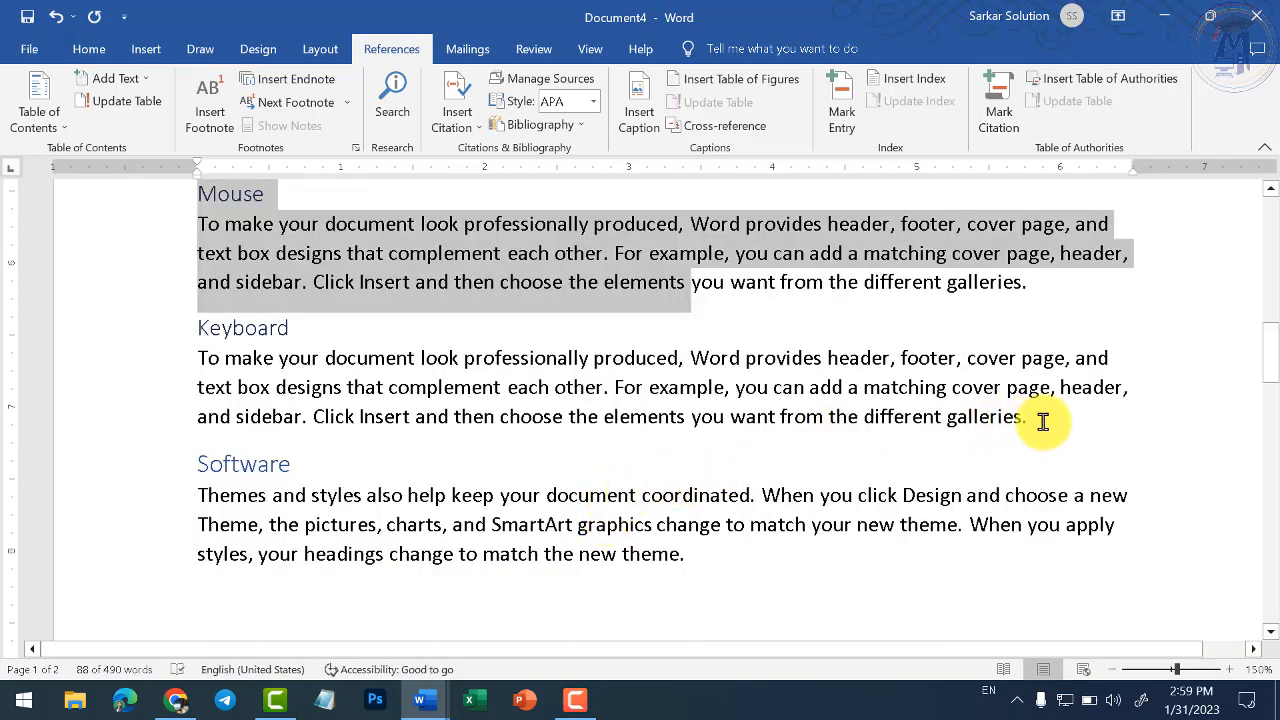
{"action": "left_click", "coordinate": [985, 452], "text": "shift"}
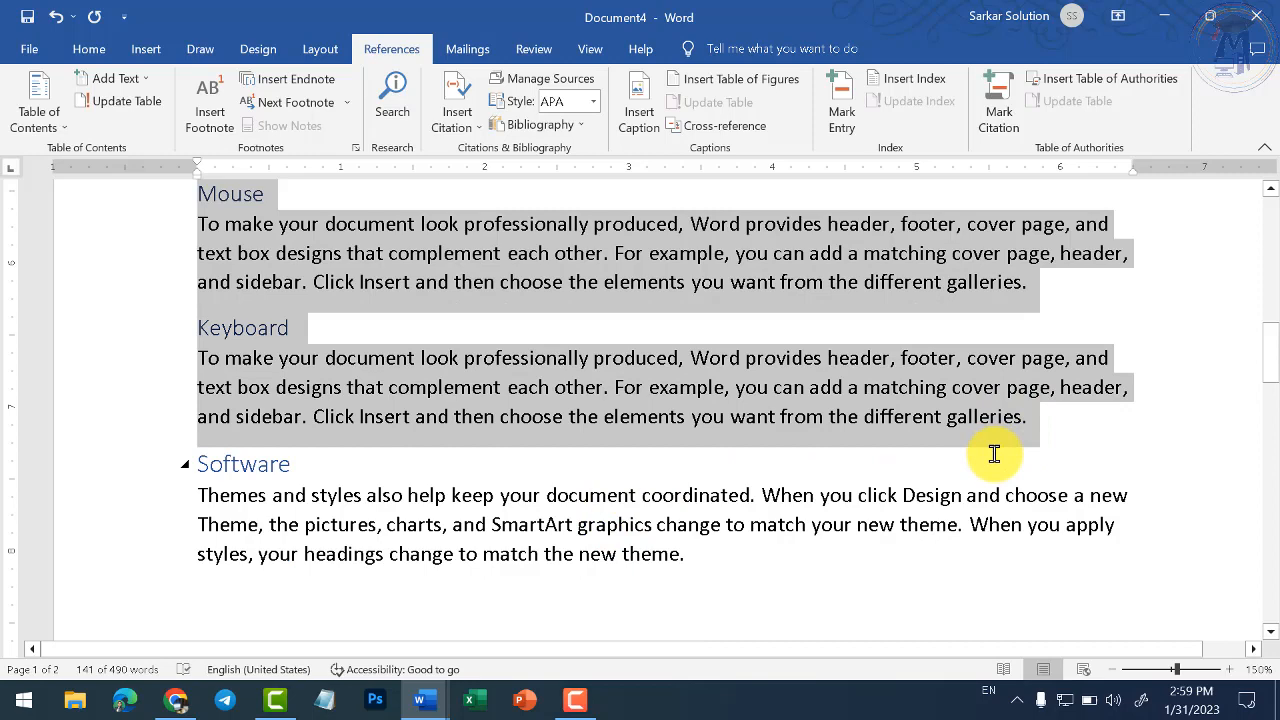
{"action": "key", "text": "Up"}
{"action": "key", "text": "ctrl+Return"}
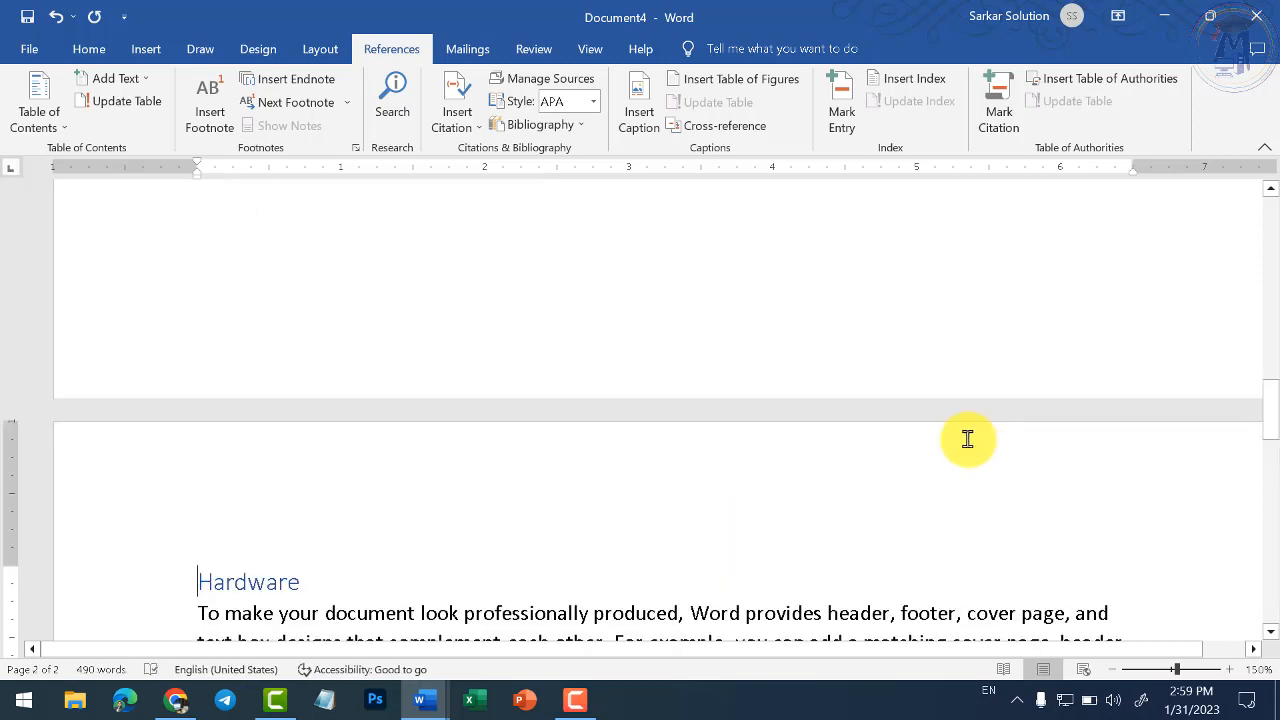
Insert a page break before the Software heading below the Keyboard section
{"action": "scroll", "coordinate": [969, 437], "scroll_direction": "down", "scroll_amount": 6}
{"action": "left_click", "coordinate": [203, 413]}
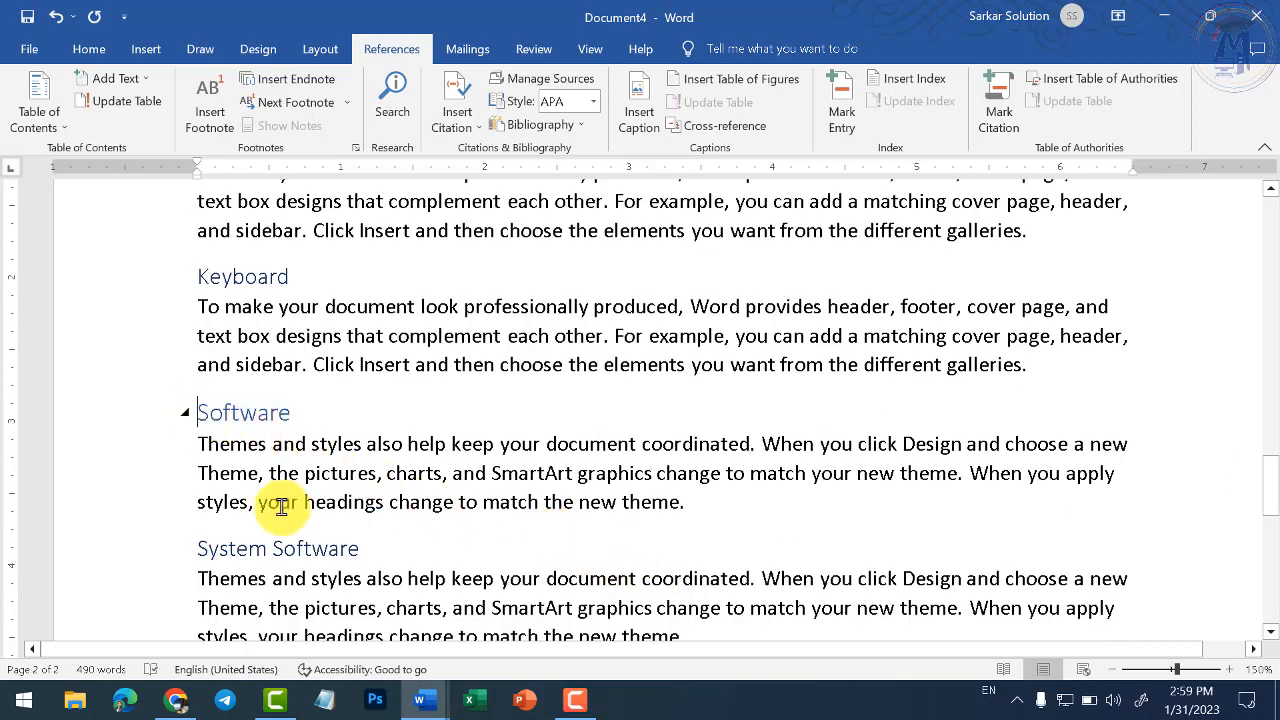
{"action": "key", "text": "ctrl+Return"}
Update the table of contents with the "Update page numbers only" option
{"action": "scroll", "coordinate": [491, 386], "scroll_direction": "up", "scroll_amount": 15}
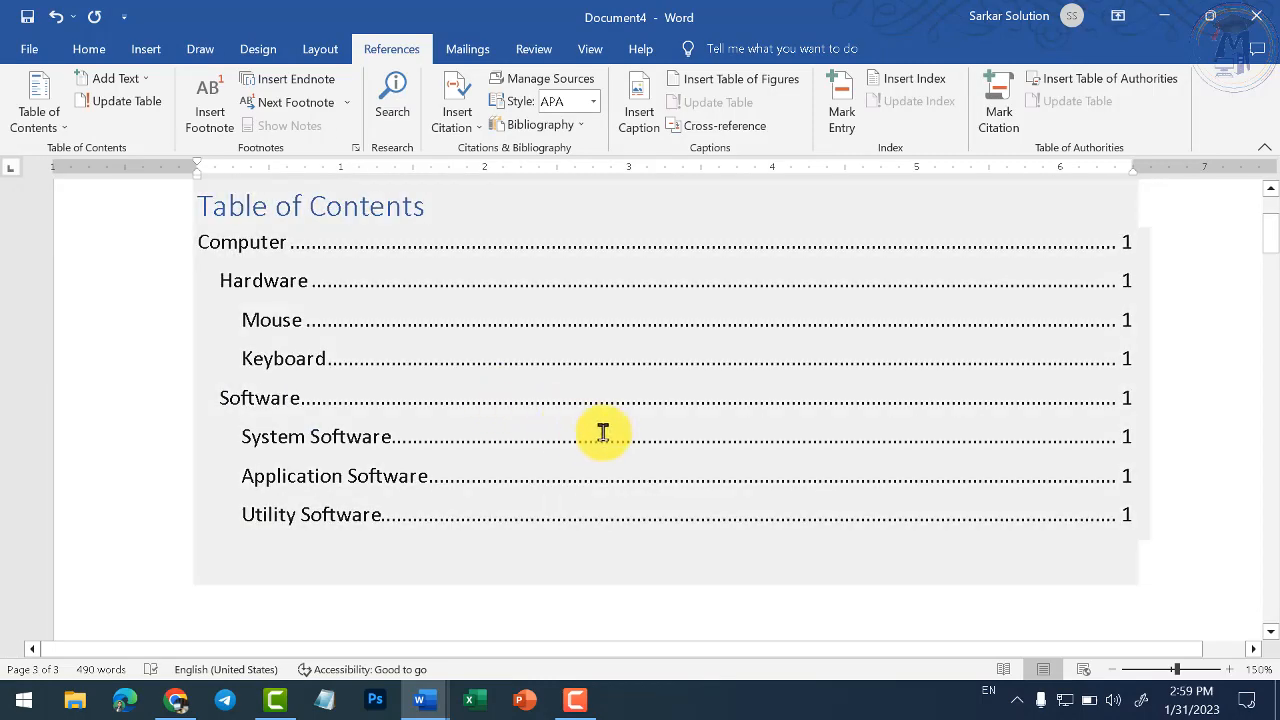
{"action": "scroll", "coordinate": [320, 289], "scroll_direction": "up", "scroll_amount": 3}
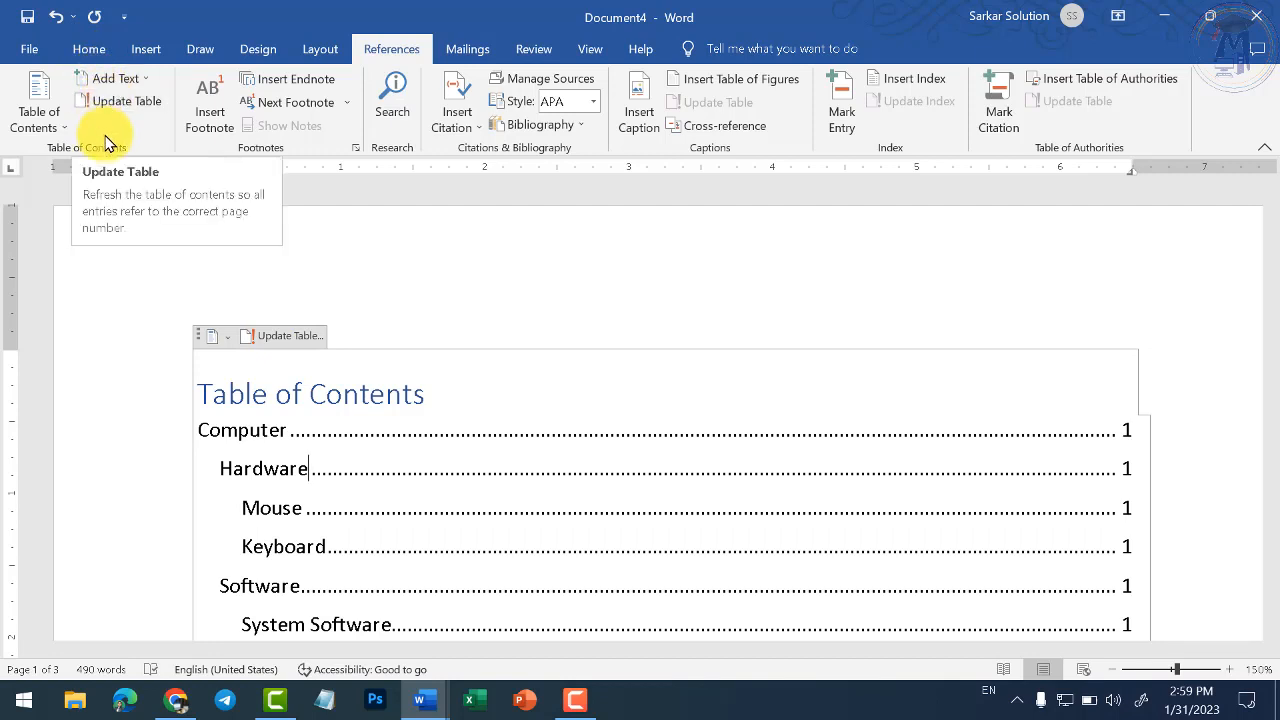
{"action": "left_click", "coordinate": [282, 340]}
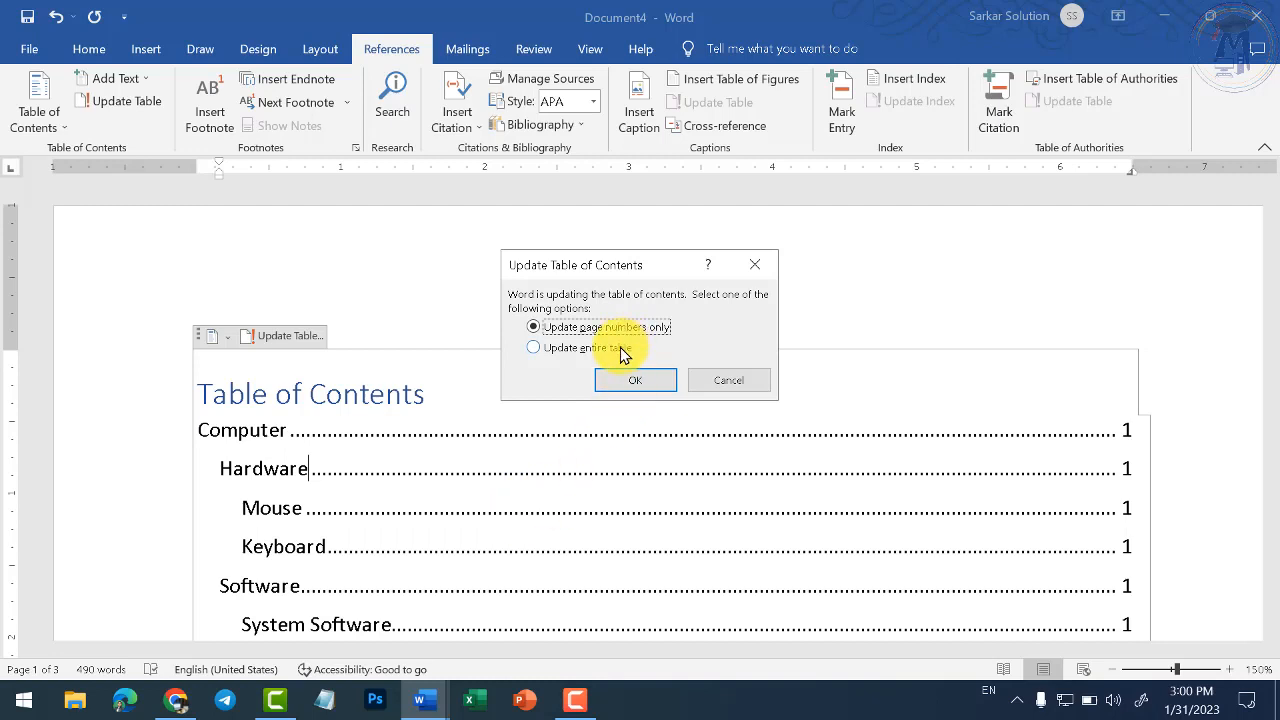
{"action": "left_click", "coordinate": [637, 386]}
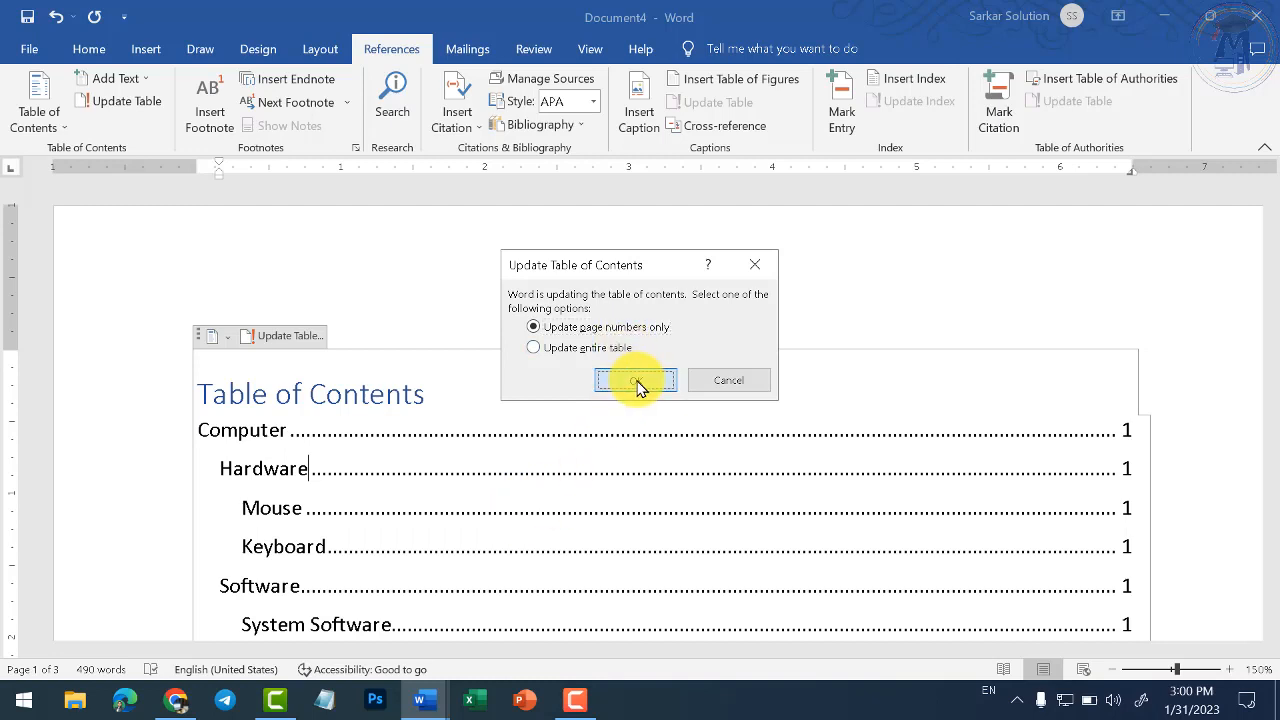
{"action": "scroll", "coordinate": [771, 491], "scroll_direction": "down", "scroll_amount": 3}
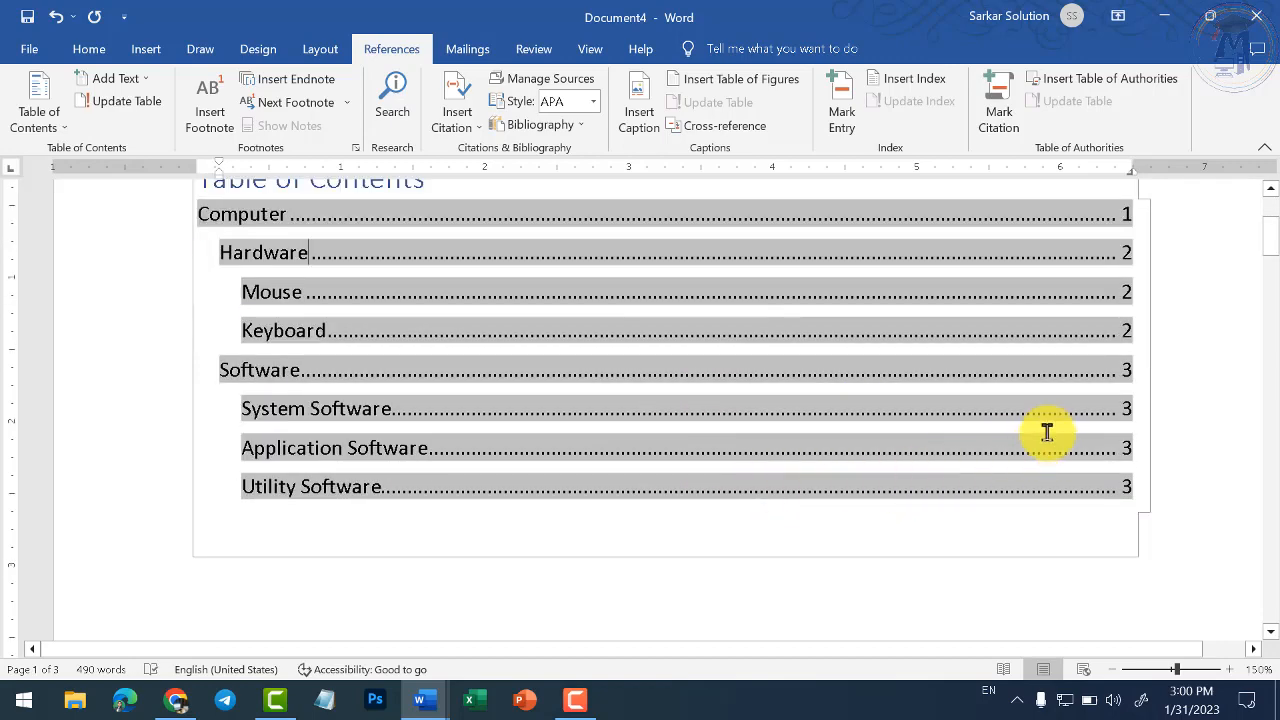
Follow the Software entry's link in the table of contents to its section, and return to the table
{"action": "scroll", "coordinate": [1107, 340], "scroll_direction": "up", "scroll_amount": 1}
{"action": "left_click", "coordinate": [1107, 351]}
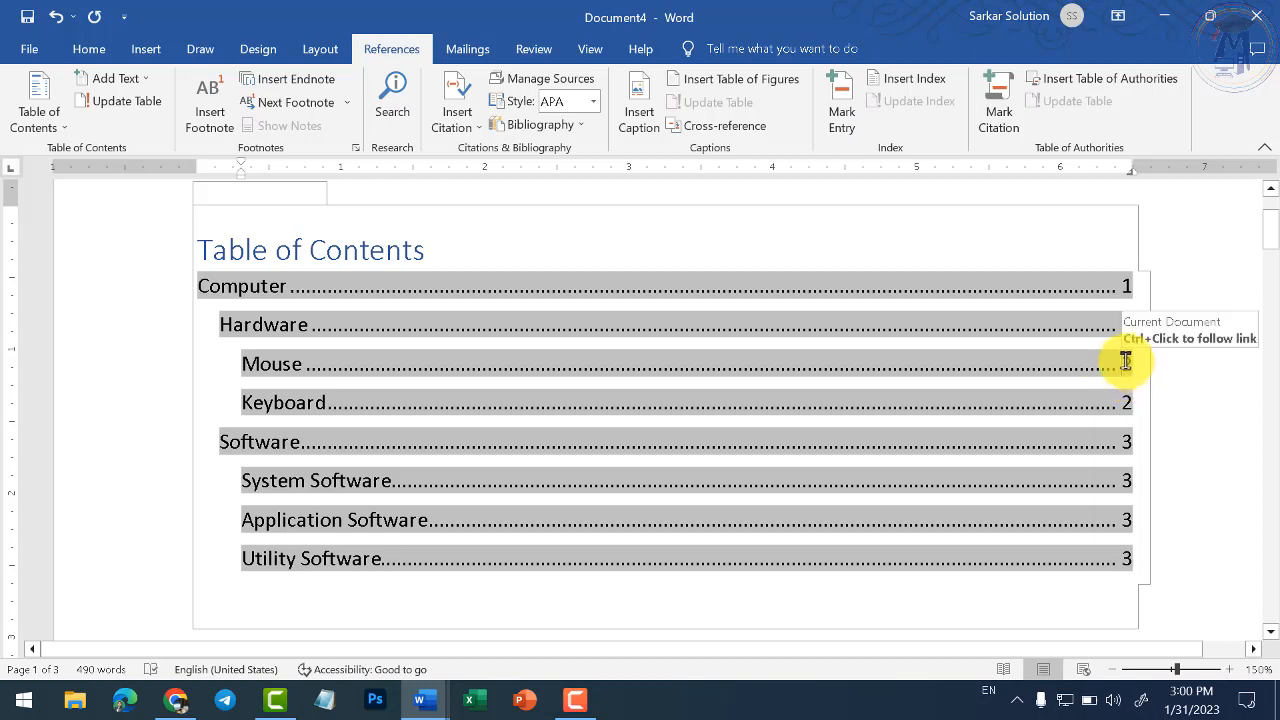
{"action": "left_click", "coordinate": [1127, 445], "text": "ctrl"}
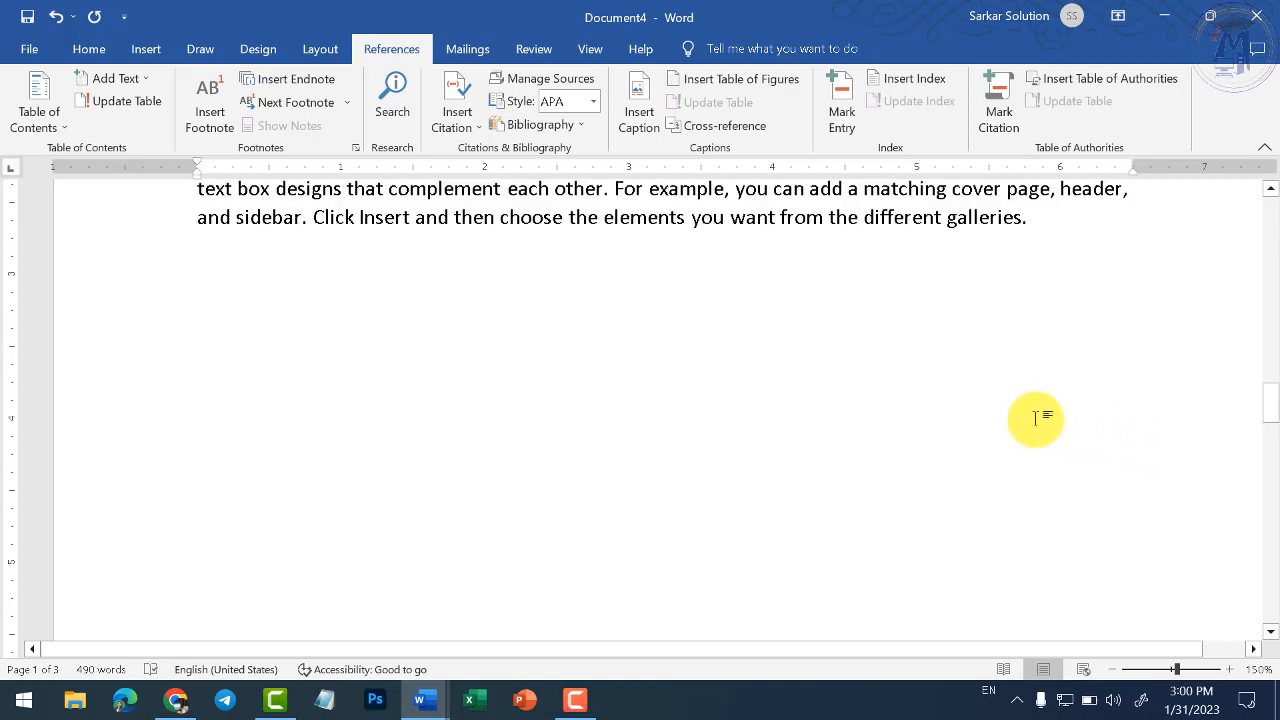
{"action": "scroll", "coordinate": [922, 390], "scroll_direction": "up", "scroll_amount": 5}
{"action": "scroll", "coordinate": [922, 390], "scroll_direction": "down", "scroll_amount": 5}
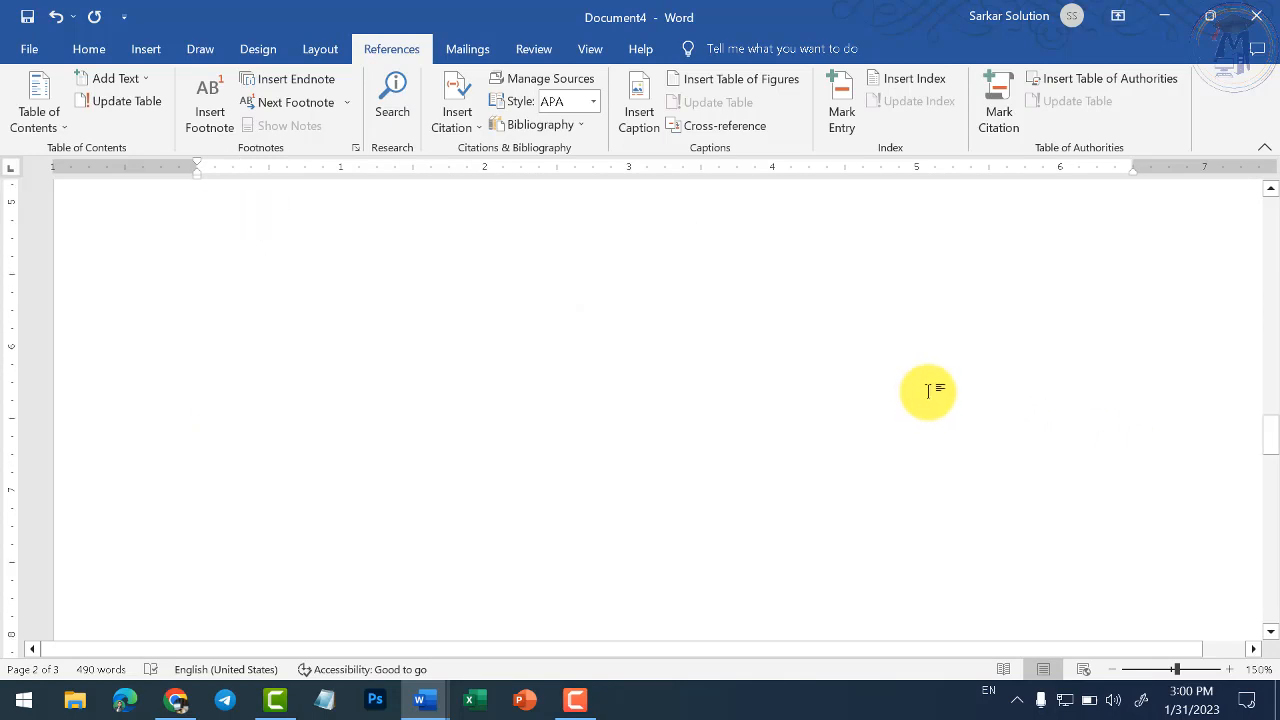
{"action": "scroll", "coordinate": [930, 385], "scroll_direction": "down", "scroll_amount": 8}
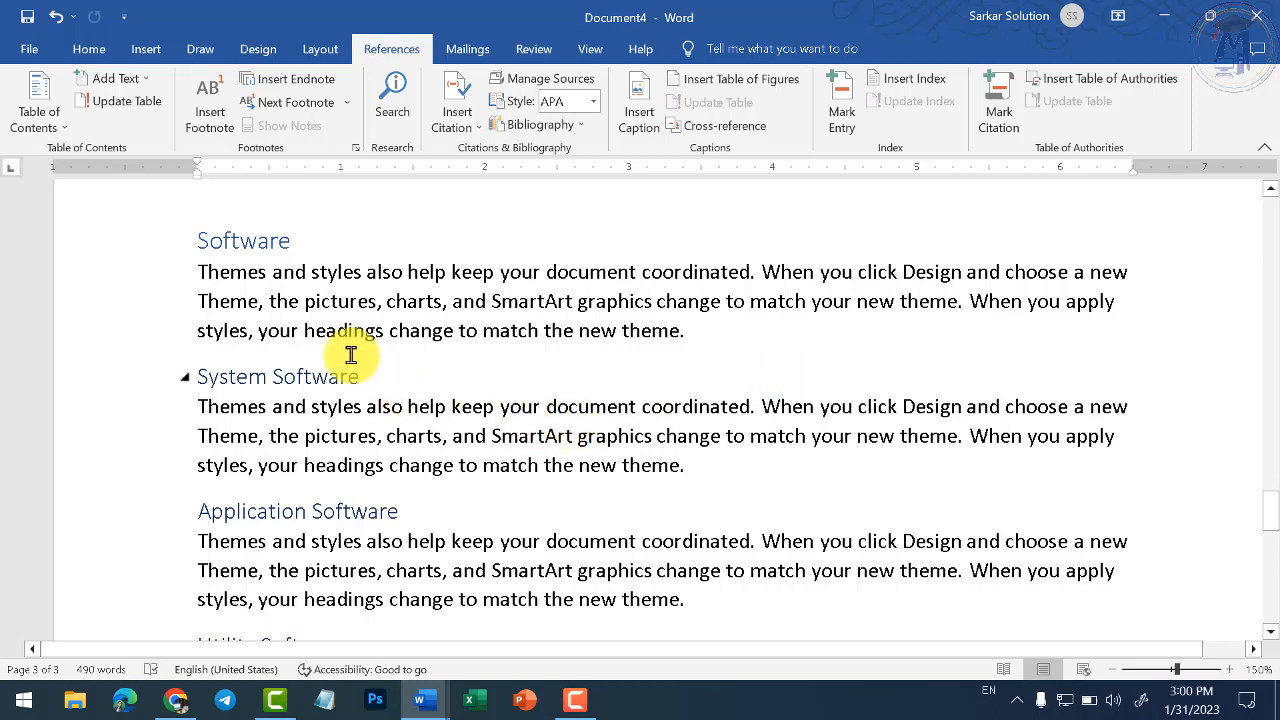
{"action": "left_click", "coordinate": [195, 238]}
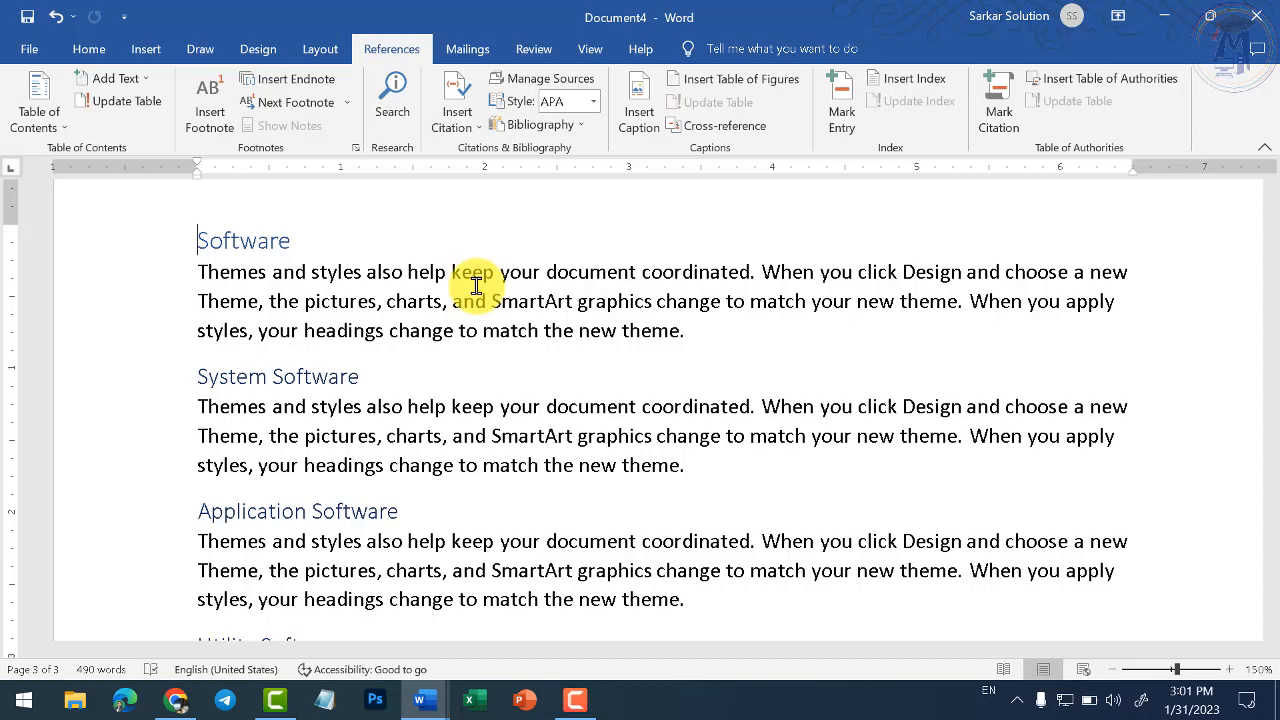
{"action": "scroll", "coordinate": [423, 288], "scroll_direction": "up", "scroll_amount": 20}
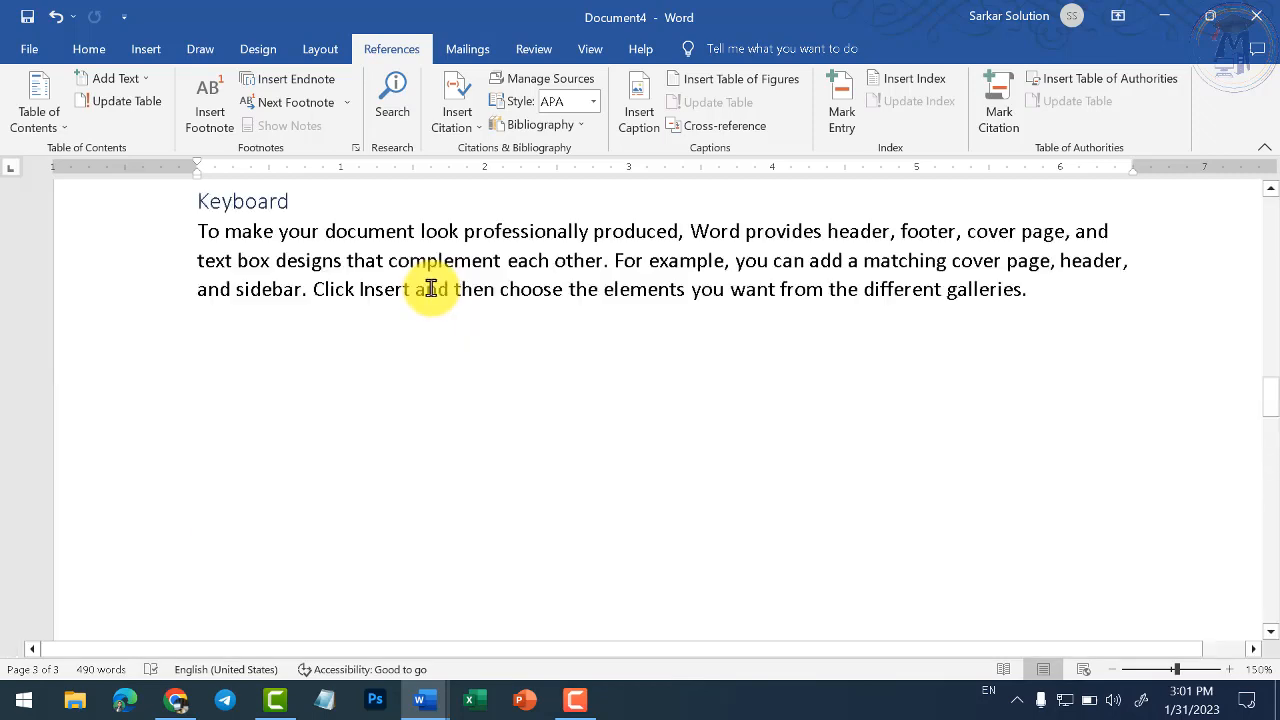
{"action": "scroll", "coordinate": [396, 294], "scroll_direction": "down", "scroll_amount": 5}
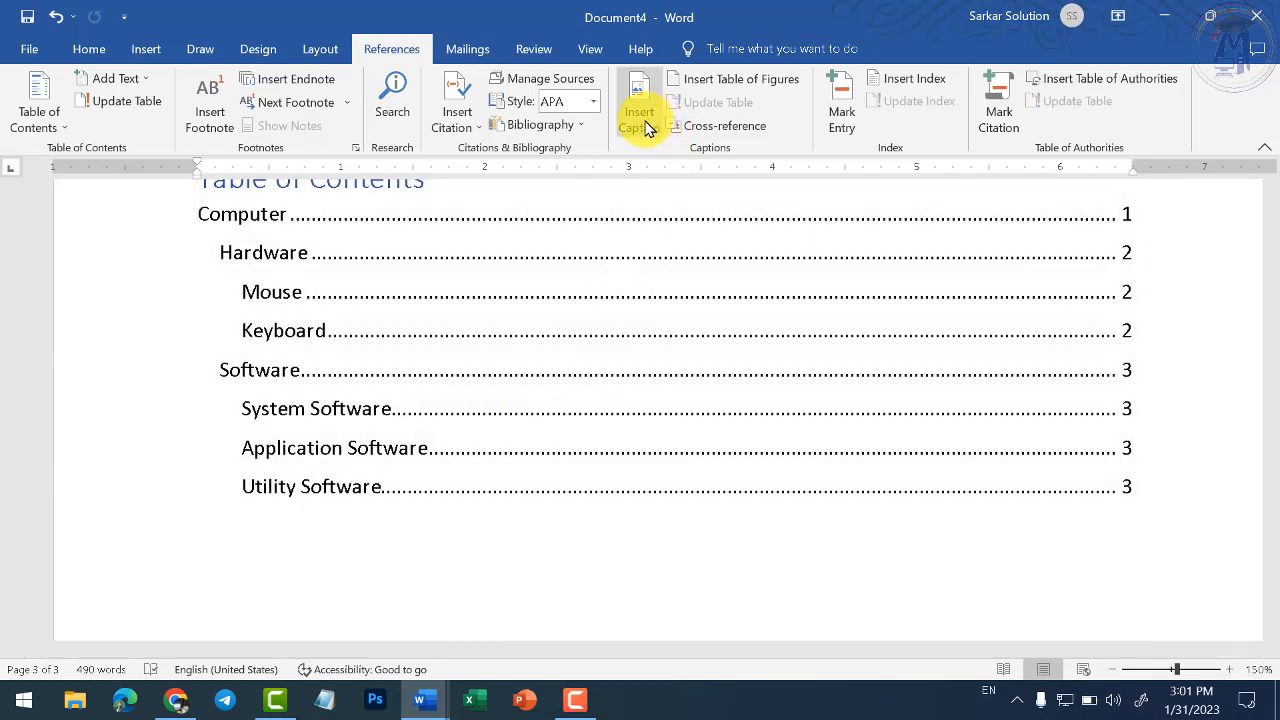
{"action": "scroll", "coordinate": [592, 340], "scroll_direction": "up", "scroll_amount": 3}
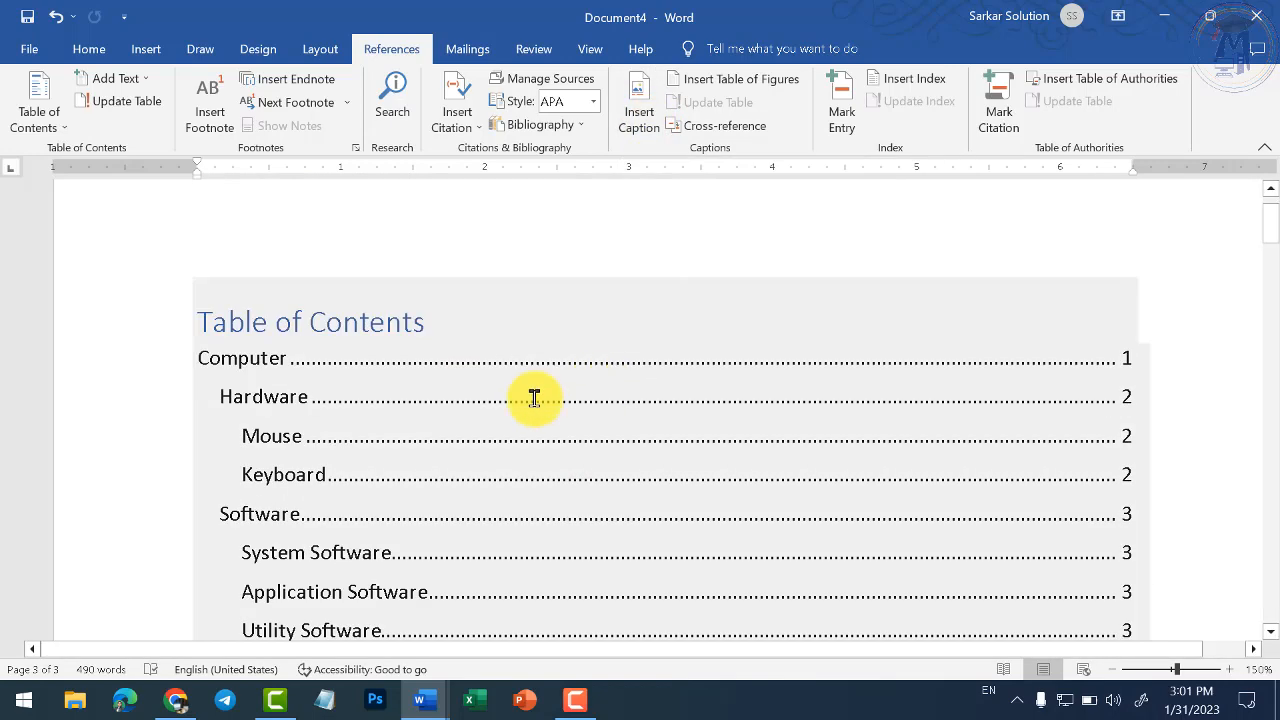